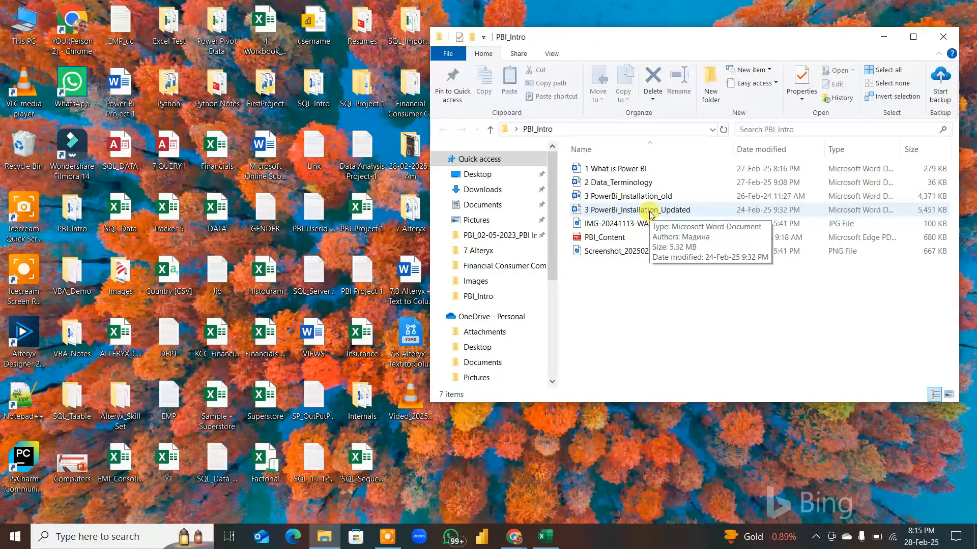
Step: Open the Word document "1 What is Power BI" from the PBI_Intro folder and skim its sections
{"action": "left_click", "coordinate": [640, 170]}
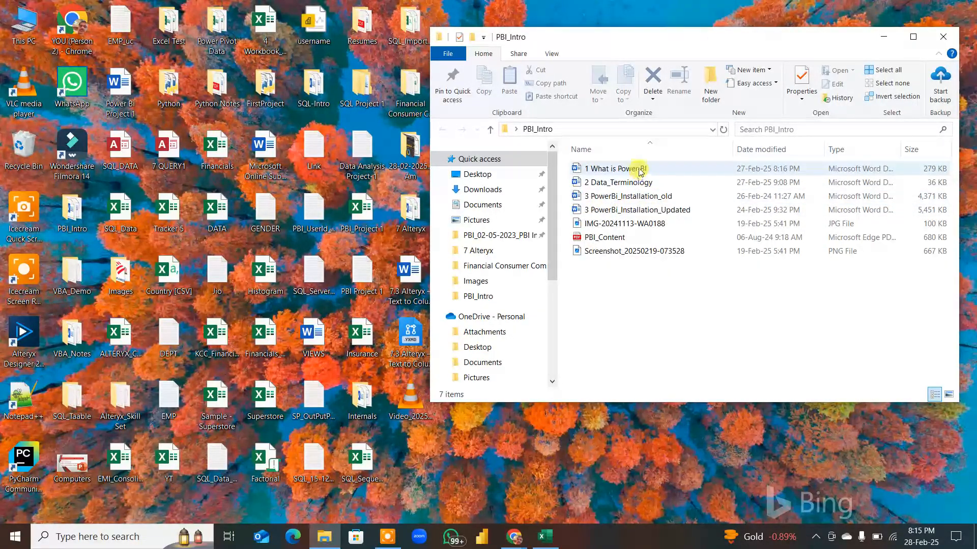
{"action": "double_click", "coordinate": [639, 171]}
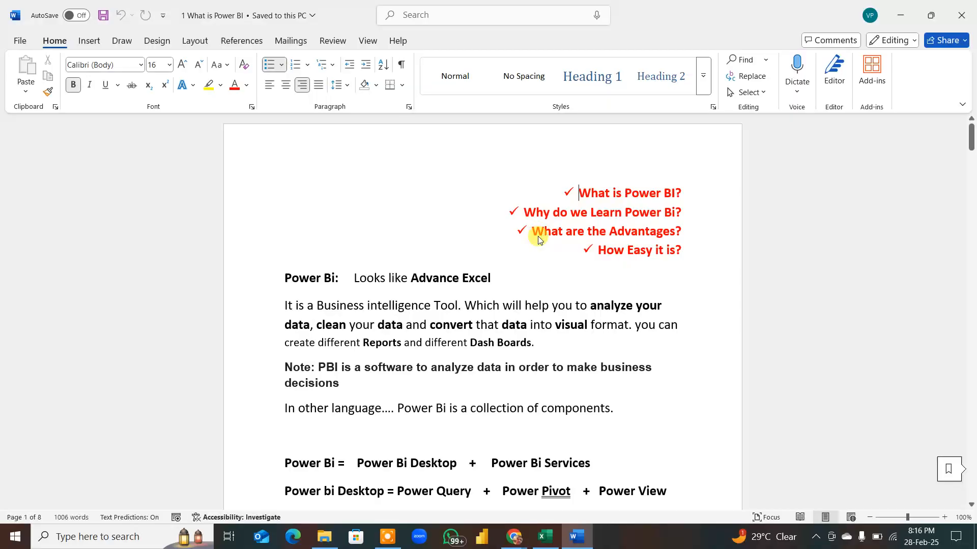
{"action": "scroll", "coordinate": [538, 236], "scroll_direction": "down", "scroll_amount": 20}
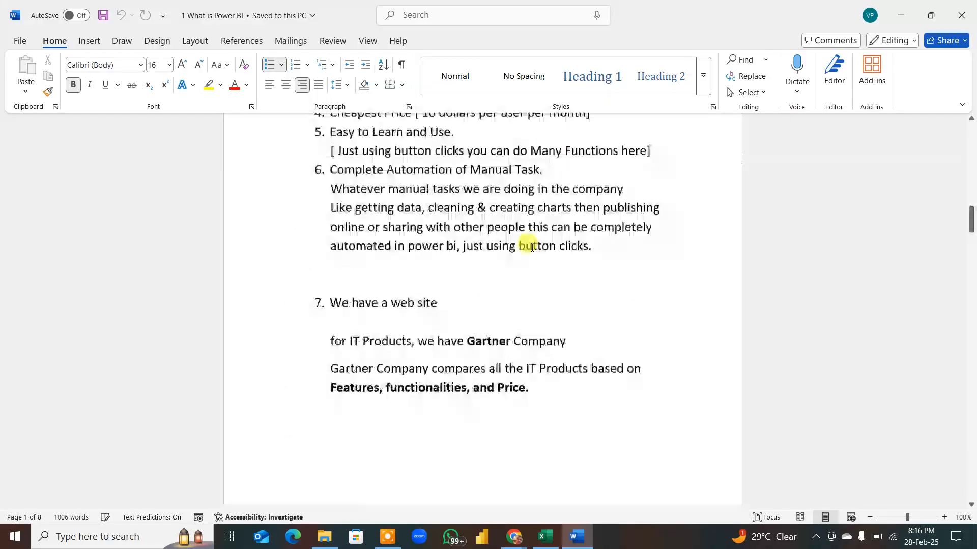
{"action": "scroll", "coordinate": [532, 247], "scroll_direction": "down", "scroll_amount": 10}
{"action": "scroll", "coordinate": [527, 248], "scroll_direction": "up", "scroll_amount": 7}
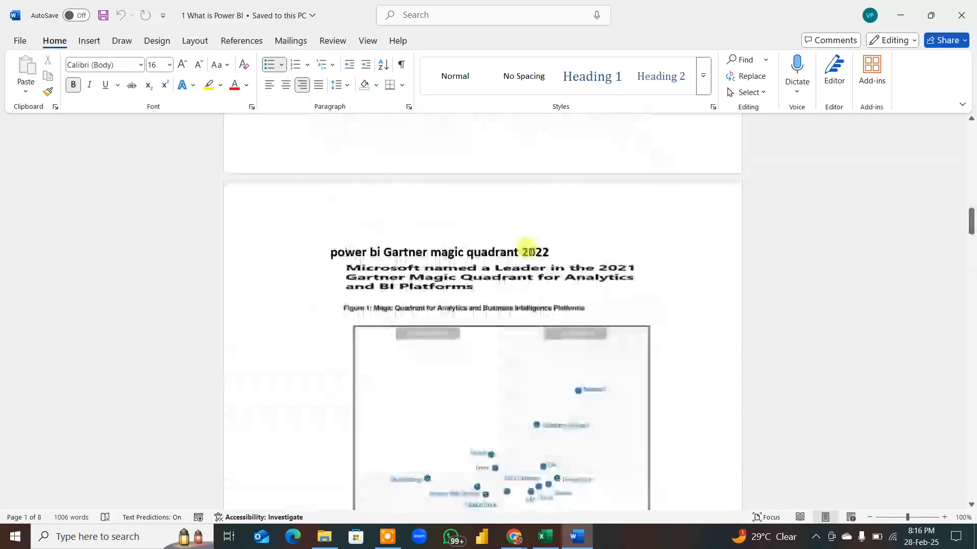
{"action": "scroll", "coordinate": [527, 250], "scroll_direction": "up", "scroll_amount": 20}
{"action": "scroll", "coordinate": [529, 250], "scroll_direction": "down", "scroll_amount": 20}
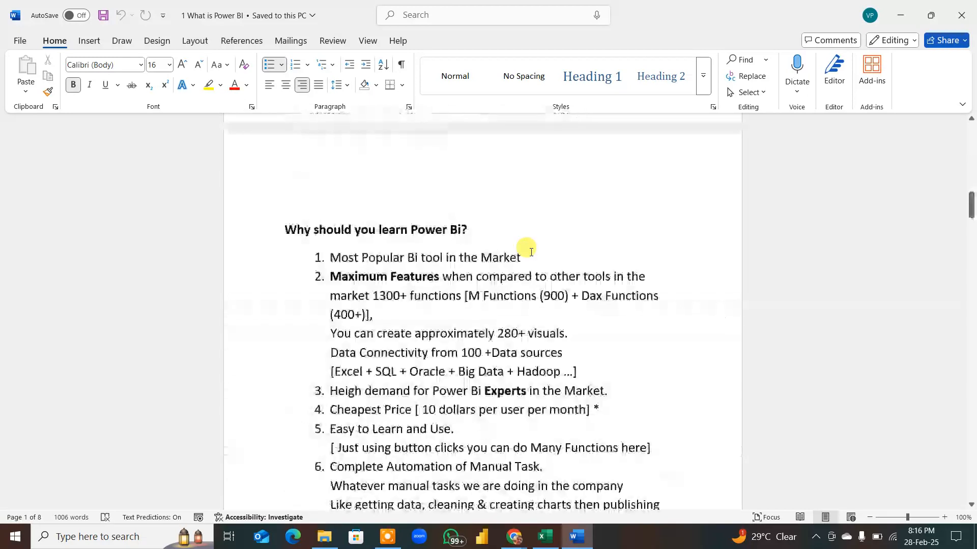
{"action": "scroll", "coordinate": [530, 256], "scroll_direction": "down", "scroll_amount": 20}
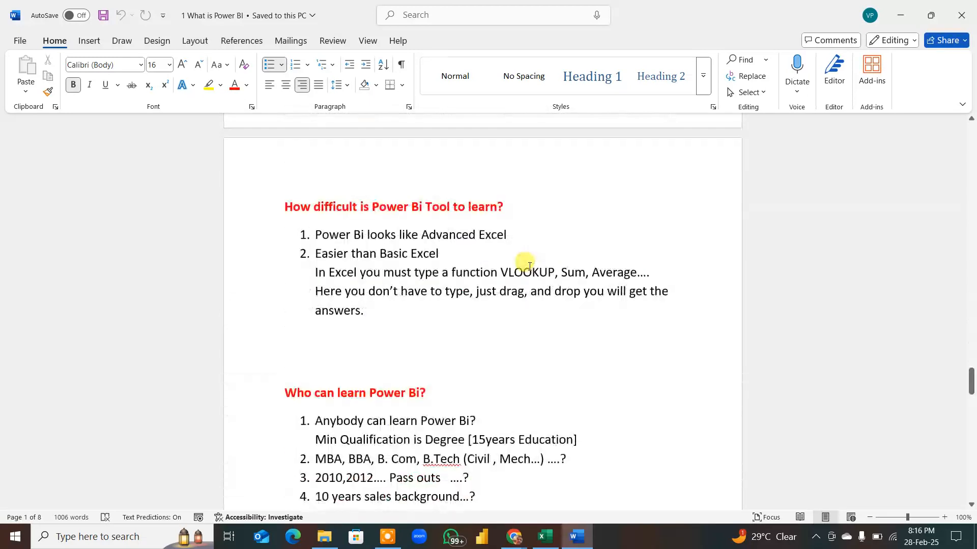
{"action": "scroll", "coordinate": [529, 266], "scroll_direction": "down", "scroll_amount": 2}
{"action": "scroll", "coordinate": [529, 266], "scroll_direction": "up", "scroll_amount": 15}
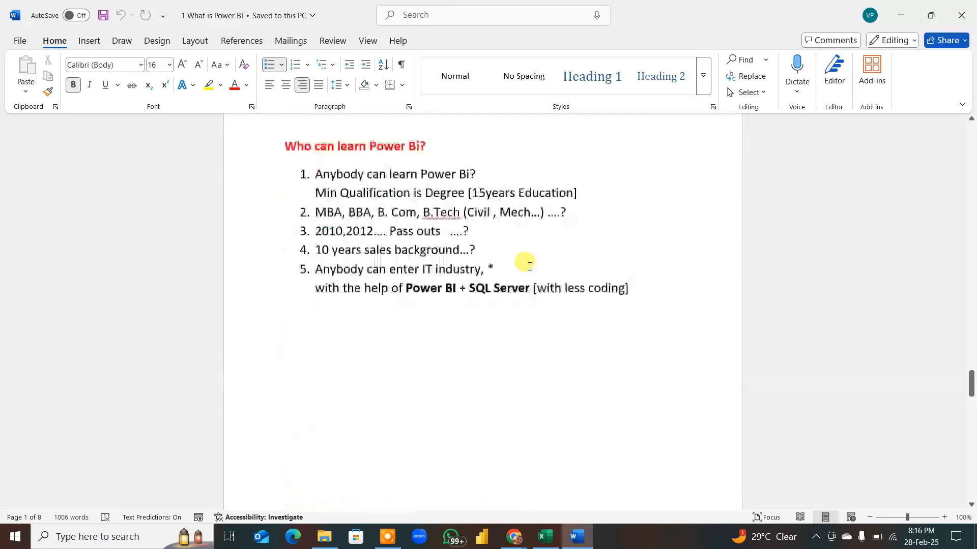
{"action": "scroll", "coordinate": [529, 265], "scroll_direction": "up", "scroll_amount": 8}
Step: Switch to the Google Meet call, admit the waiting participant, and check the list of people in the meeting
{"action": "left_click", "coordinate": [514, 537]}
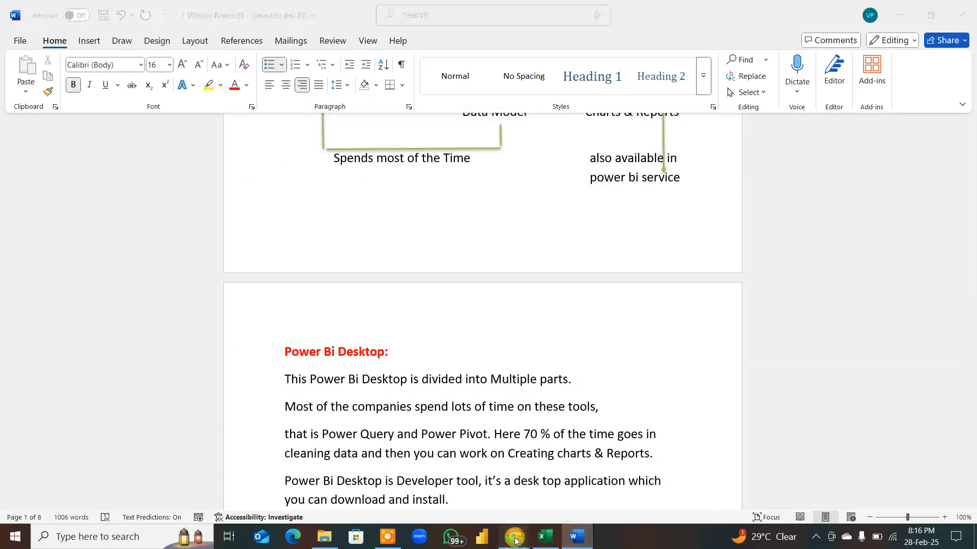
{"action": "left_click", "coordinate": [490, 503]}
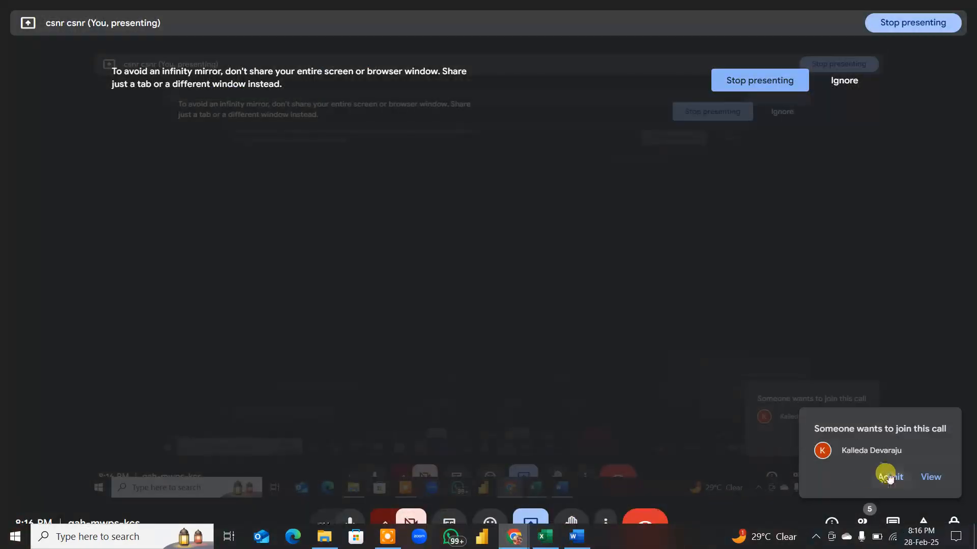
{"action": "left_click", "coordinate": [890, 477]}
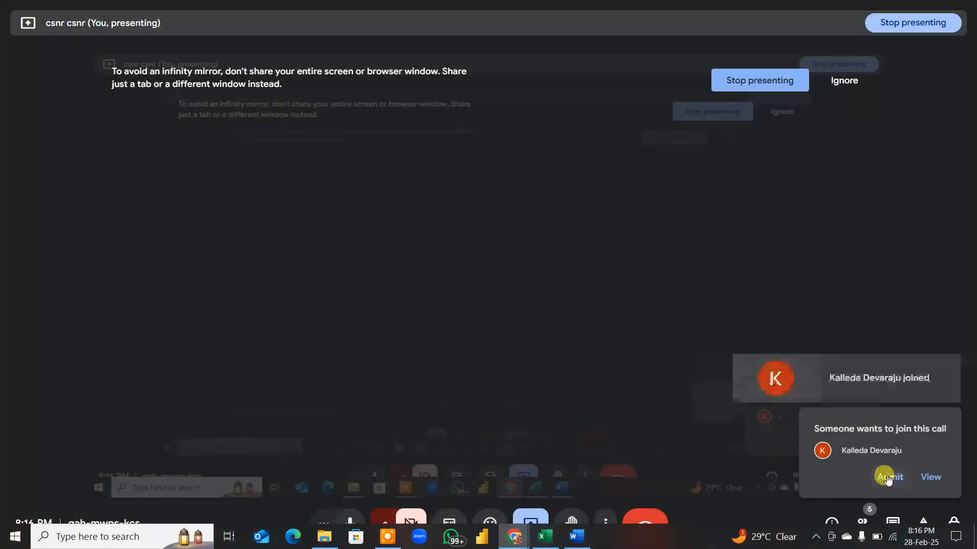
{"action": "left_click", "coordinate": [863, 521]}
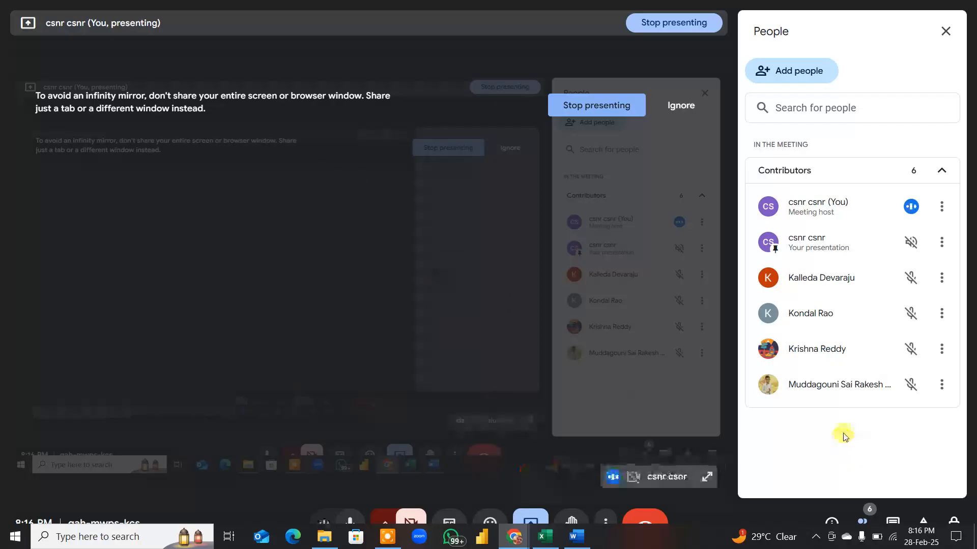
{"action": "left_click", "coordinate": [942, 28]}
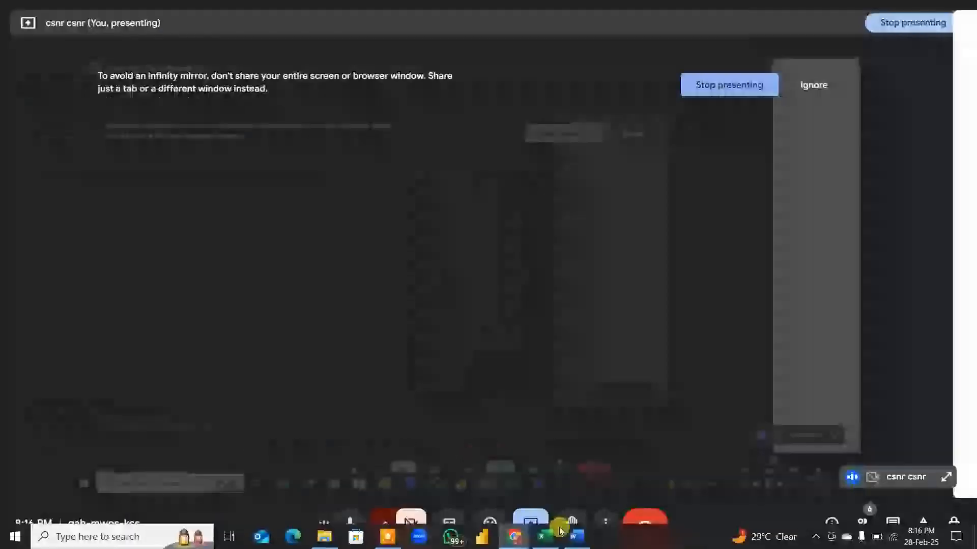
Step: Switch to the Tracker 5 Excel workbook and mark the 28-02-25 attendance in cell AE47 with a green fill
{"action": "left_click", "coordinate": [548, 538]}
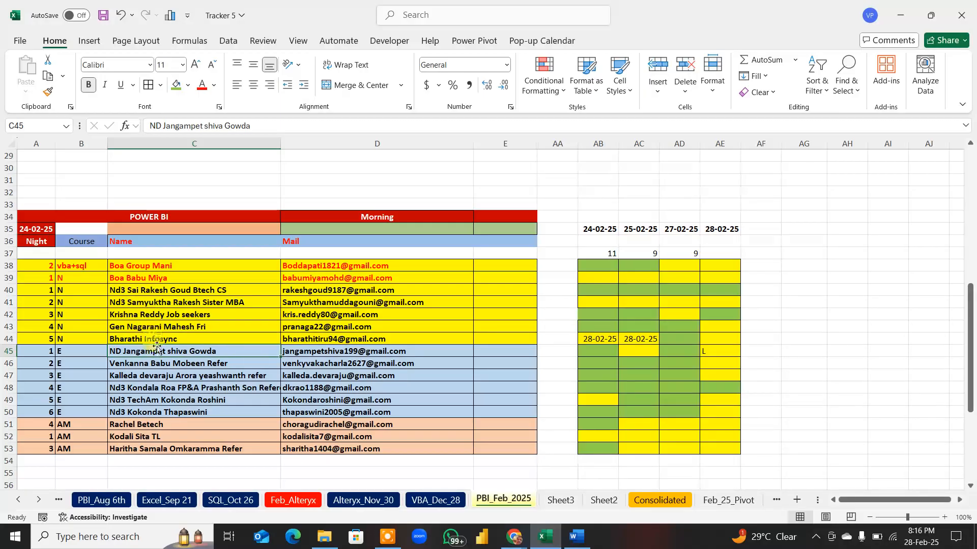
{"action": "left_click", "coordinate": [195, 387]}
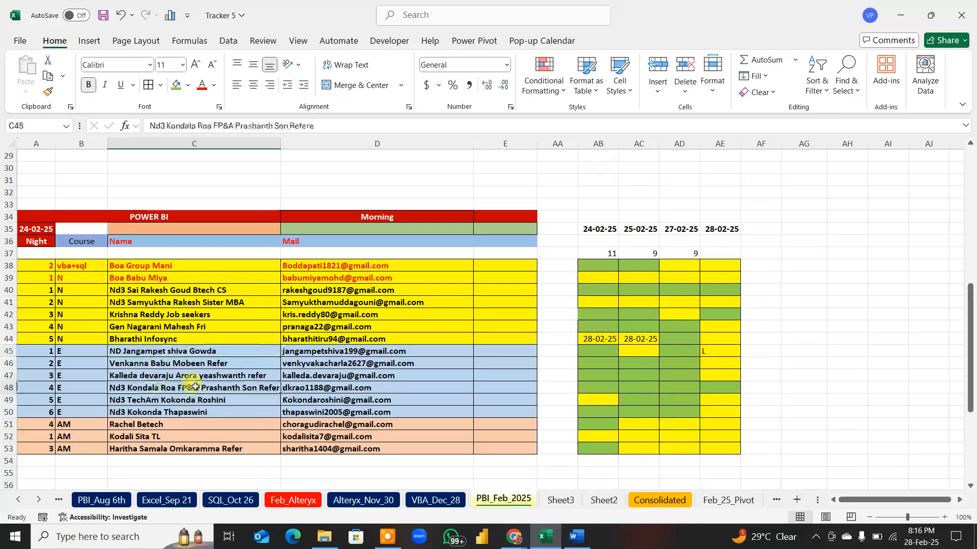
{"action": "left_click", "coordinate": [711, 375]}
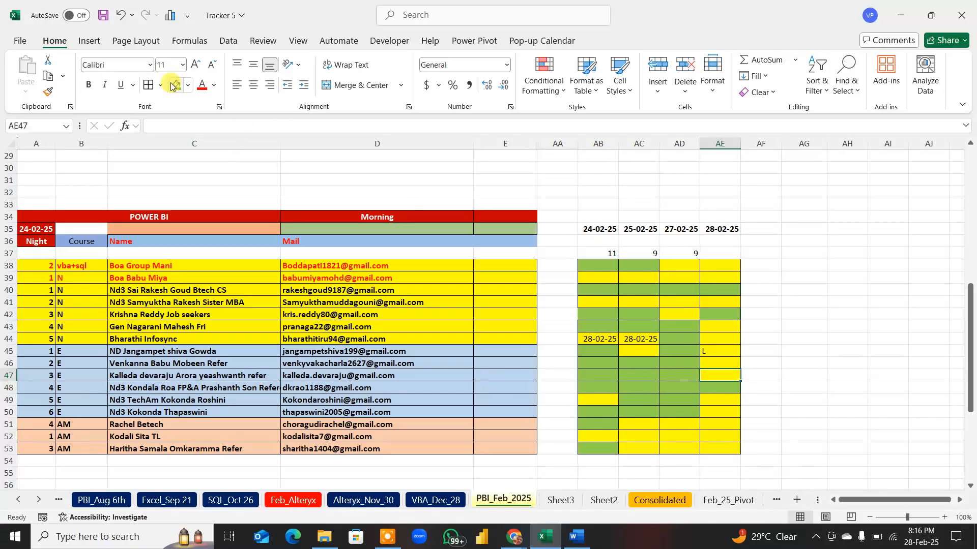
{"action": "left_click", "coordinate": [909, 18]}
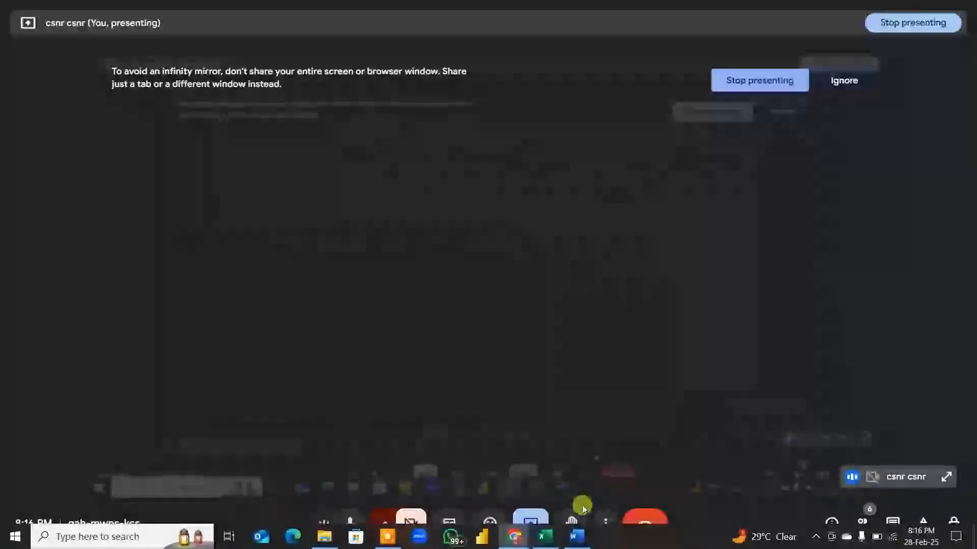
Step: Open the Word document "2 Data_Terminology" from the PBI_Intro desktop folder and skim its content
{"action": "key", "text": "super+d"}
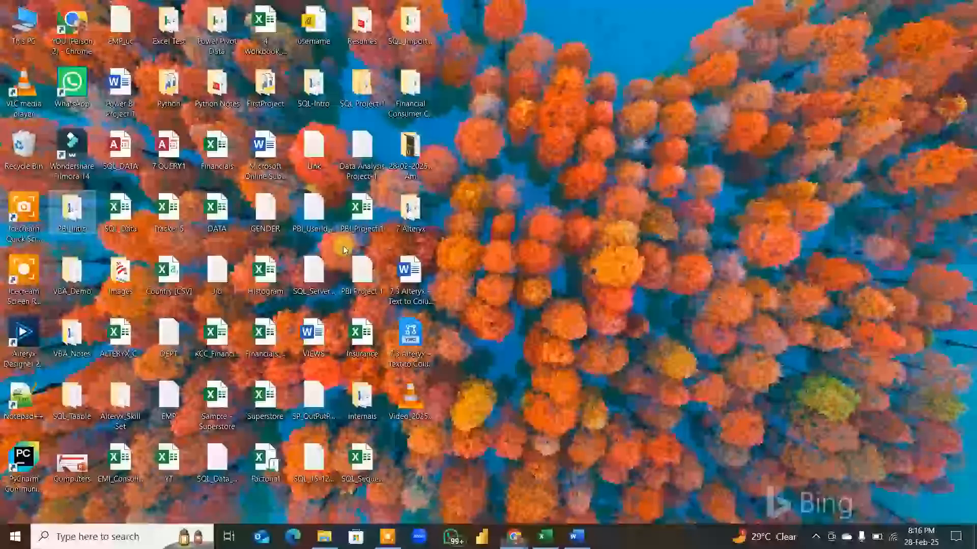
{"action": "double_click", "coordinate": [74, 212]}
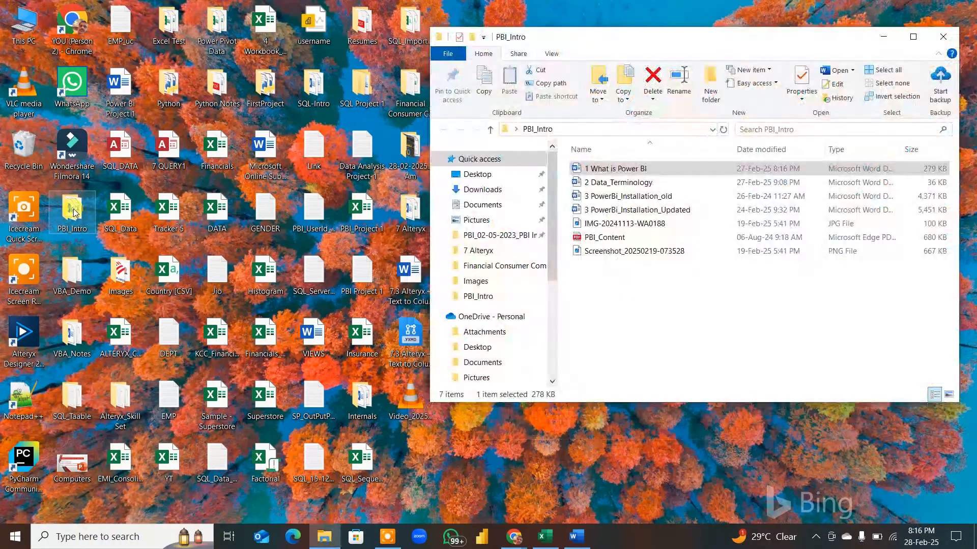
{"action": "left_click", "coordinate": [646, 184]}
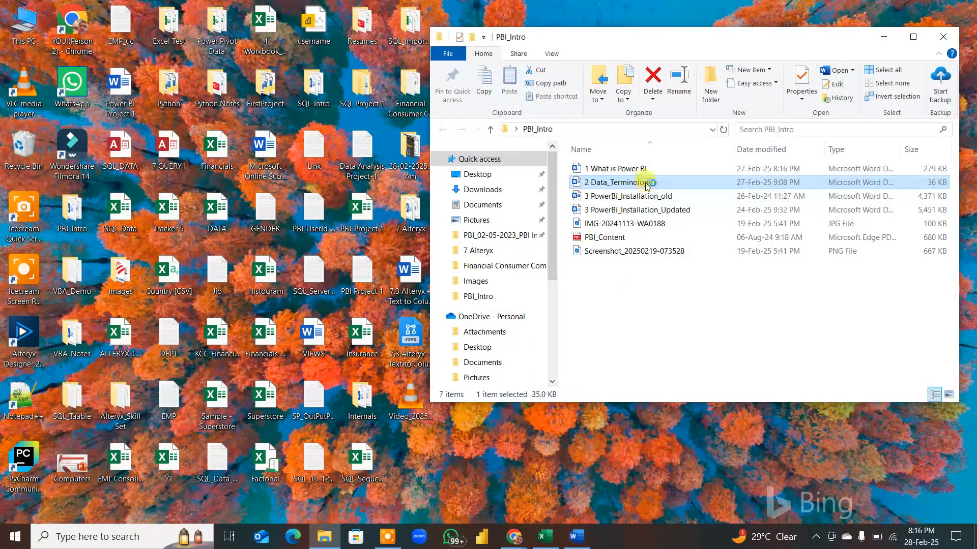
{"action": "double_click", "coordinate": [647, 185]}
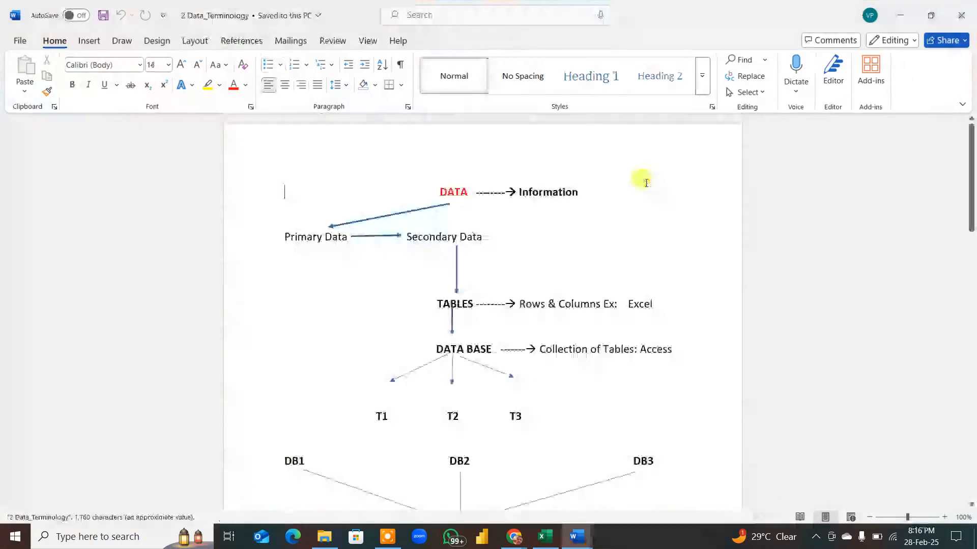
{"action": "scroll", "coordinate": [620, 265], "scroll_direction": "down", "scroll_amount": 20}
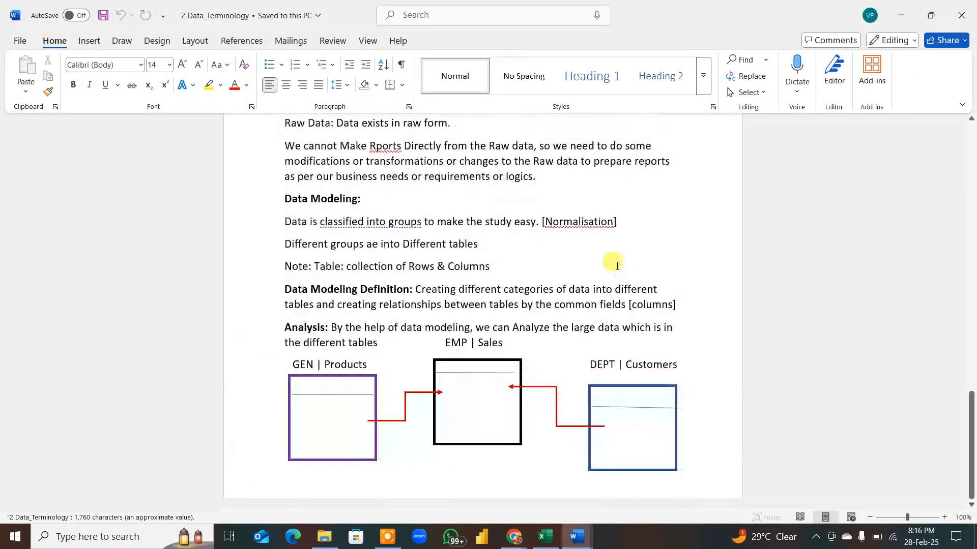
{"action": "scroll", "coordinate": [617, 266], "scroll_direction": "up", "scroll_amount": 10}
{"action": "scroll", "coordinate": [615, 265], "scroll_direction": "up", "scroll_amount": 15}
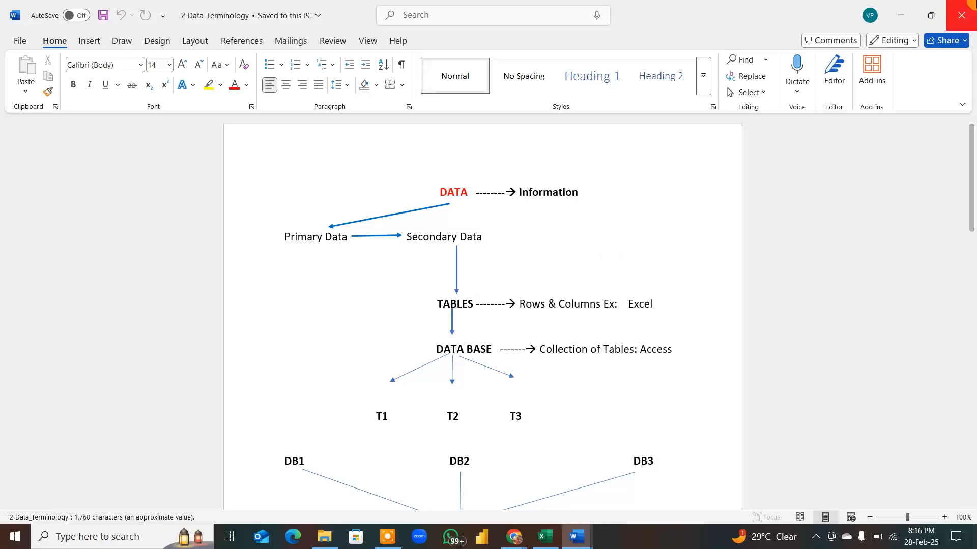
Step: Close both Word documents and the PBI_Intro folder, and start Power BI Desktop
{"action": "left_click", "coordinate": [968, 16]}
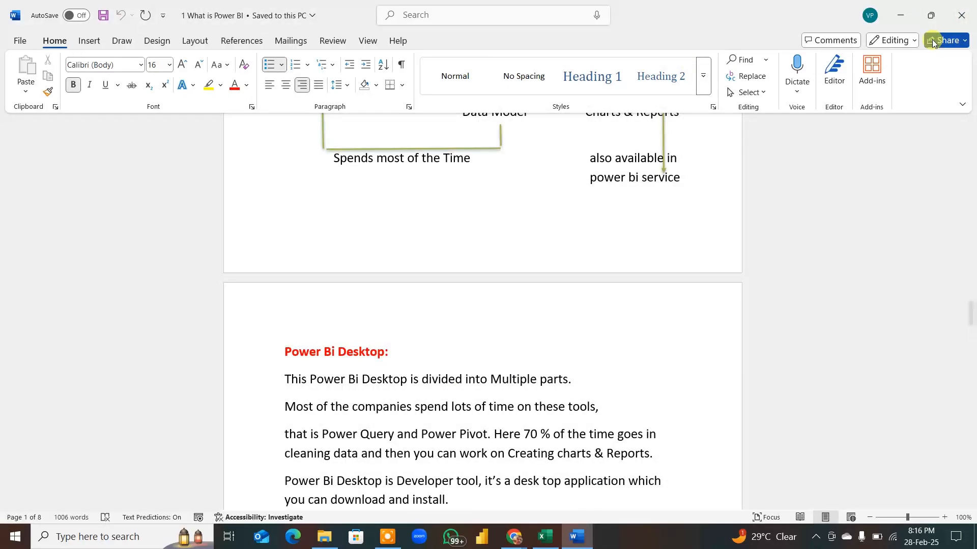
{"action": "left_click", "coordinate": [954, 19]}
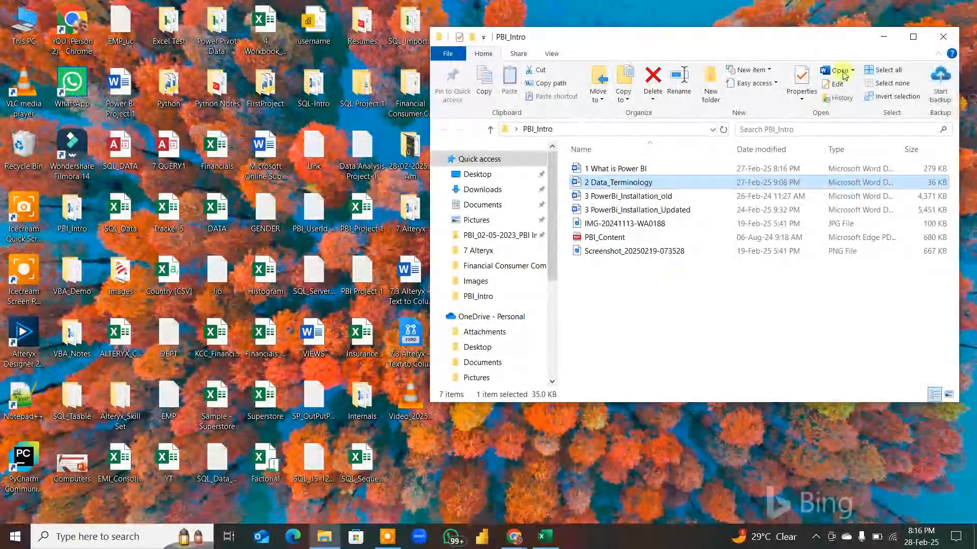
{"action": "left_click", "coordinate": [943, 39]}
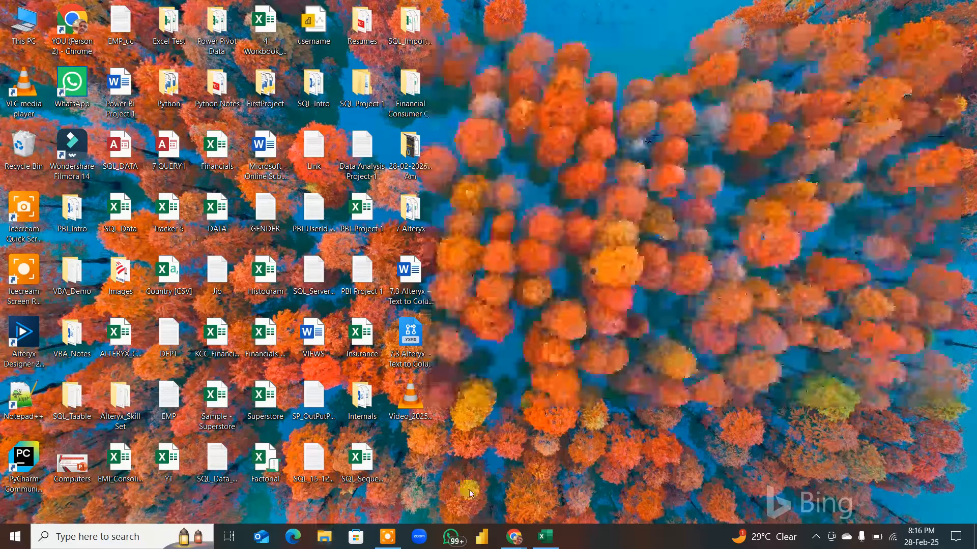
{"action": "left_click", "coordinate": [486, 541]}
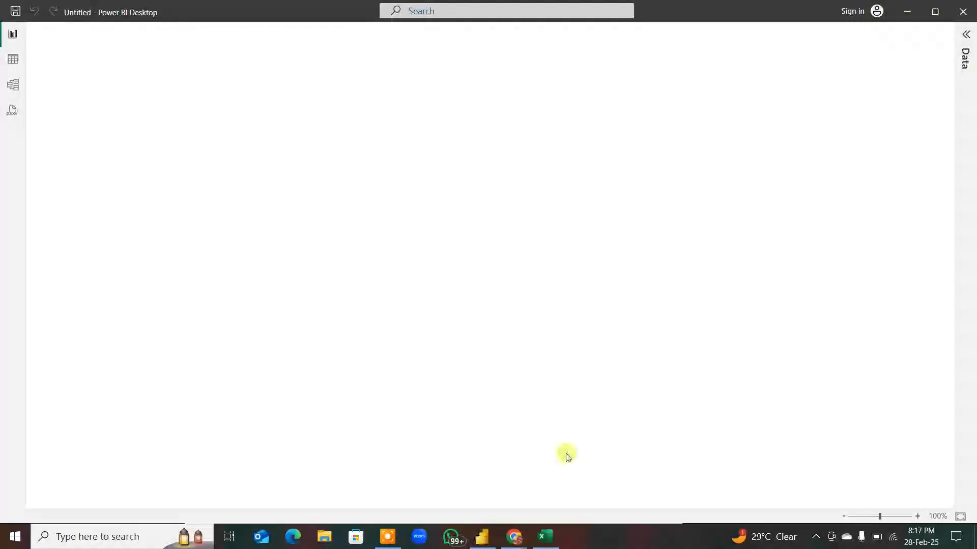
Step: Return to the Google Meet call and admit the participant waiting to join
{"action": "mouse_move", "coordinate": [514, 537]}
{"action": "left_click", "coordinate": [481, 484]}
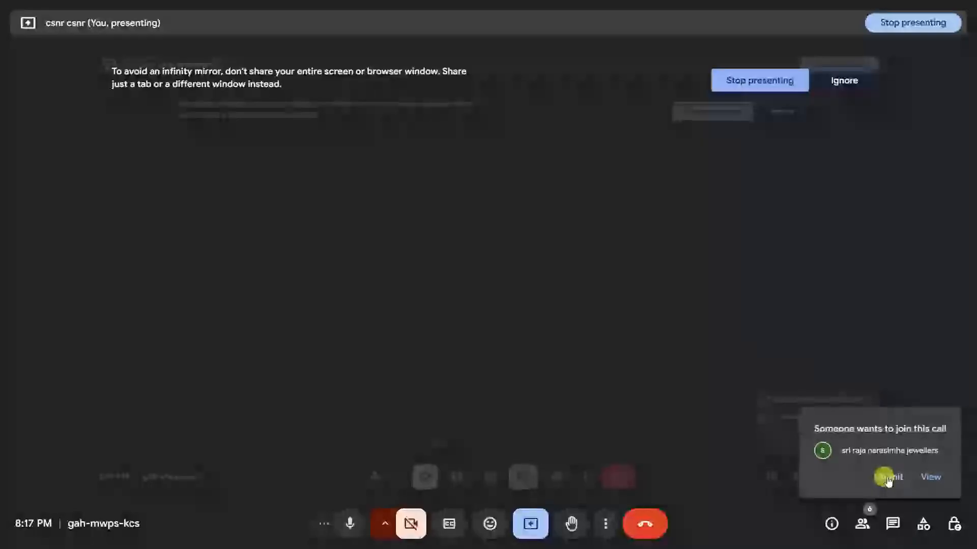
{"action": "left_click", "coordinate": [886, 478]}
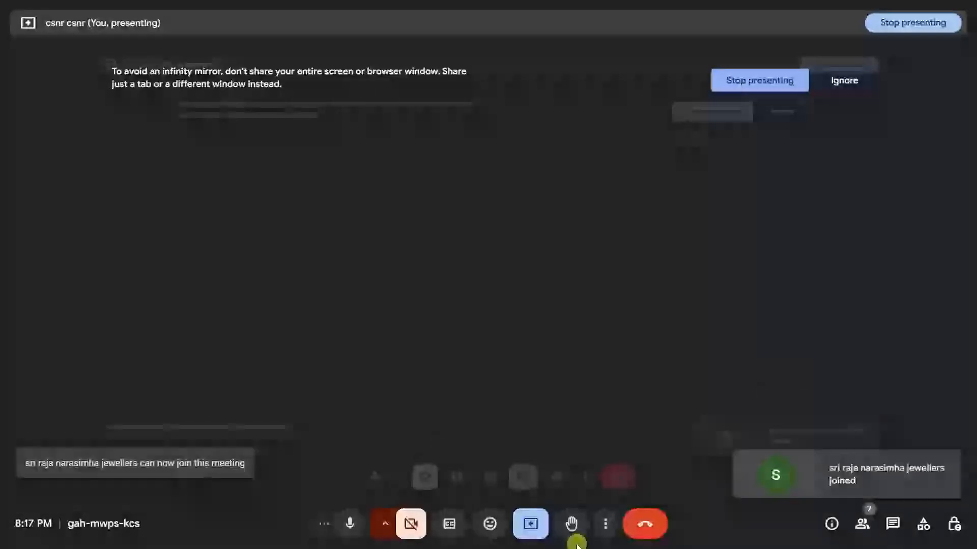
{"action": "key", "text": "super+d"}
Step: Return to the Tracker 5 Excel workbook and mark the 28-02-25 attendance in cell AE49 with a green fill
{"action": "left_click", "coordinate": [552, 539]}
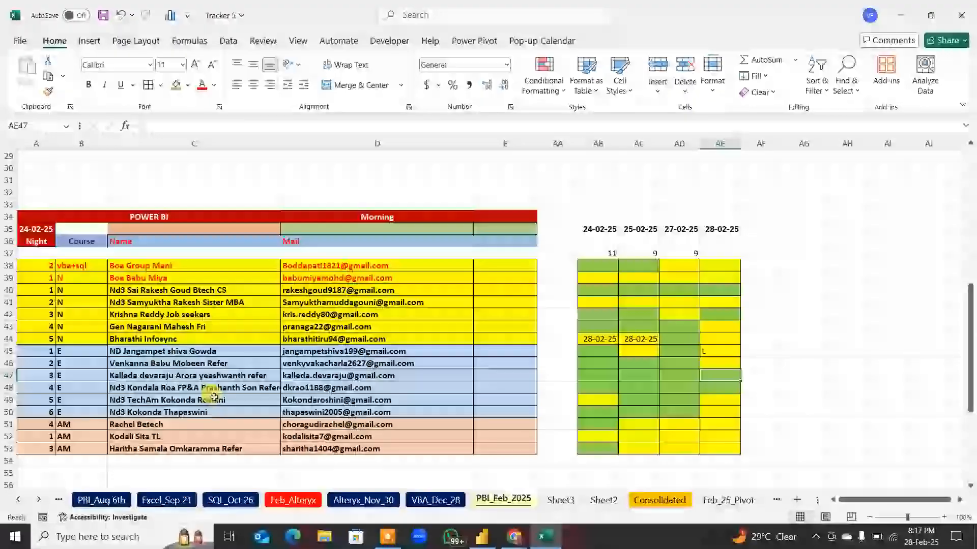
{"action": "left_click", "coordinate": [202, 400]}
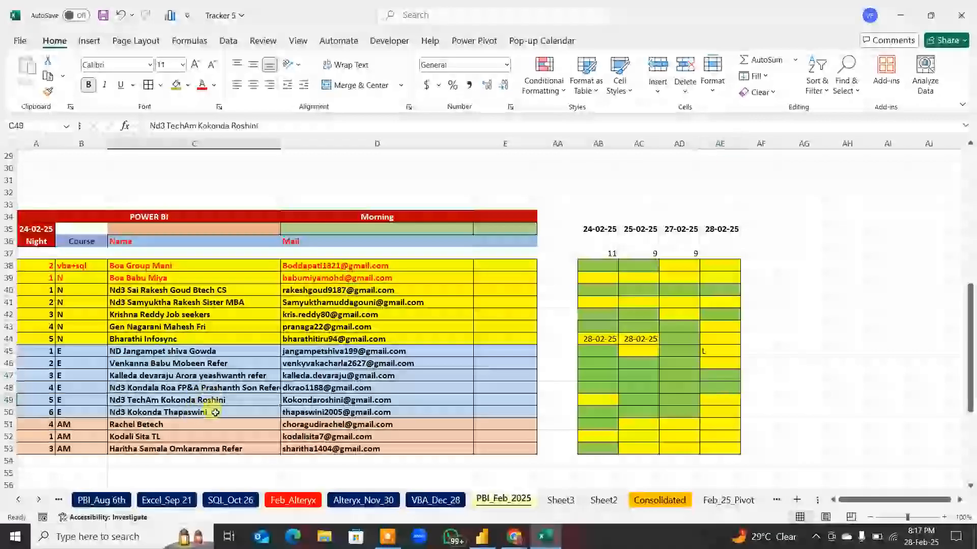
{"action": "left_click", "coordinate": [720, 400]}
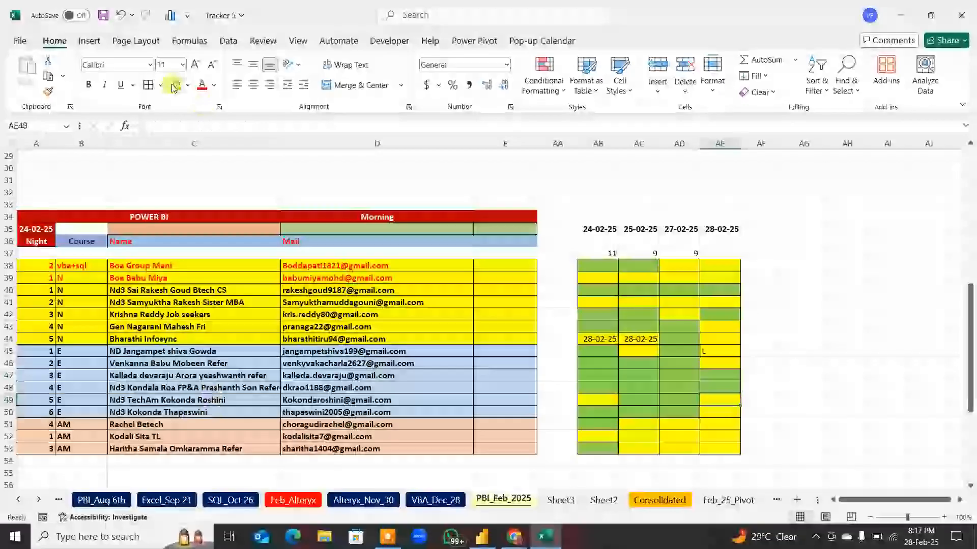
{"action": "left_click", "coordinate": [545, 537]}
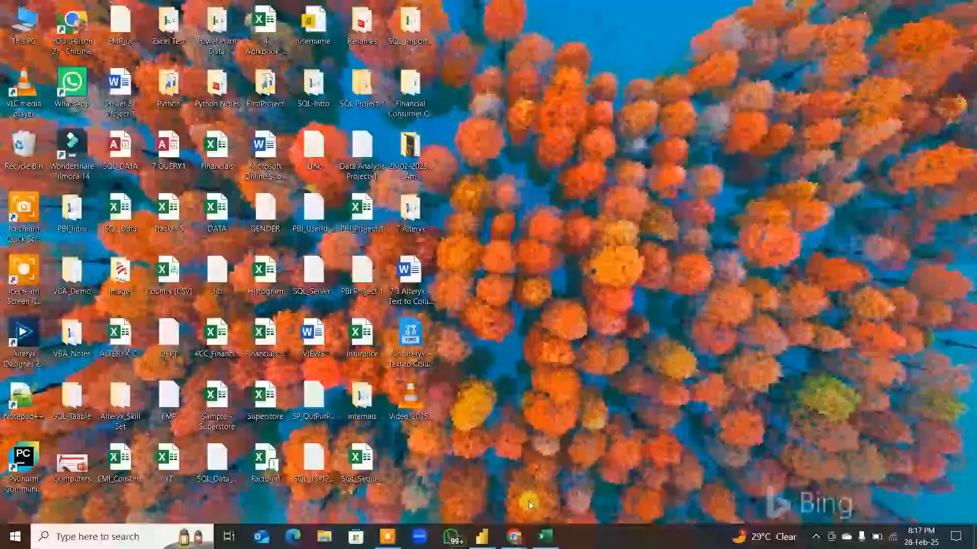
Step: Switch to Power BI Desktop and start a blank report
{"action": "left_click", "coordinate": [483, 536]}
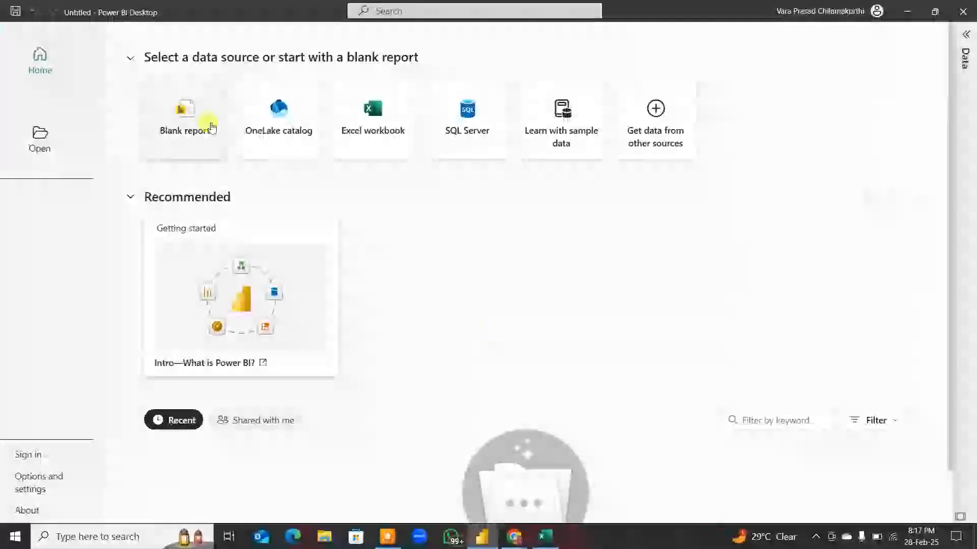
{"action": "left_click", "coordinate": [212, 127]}
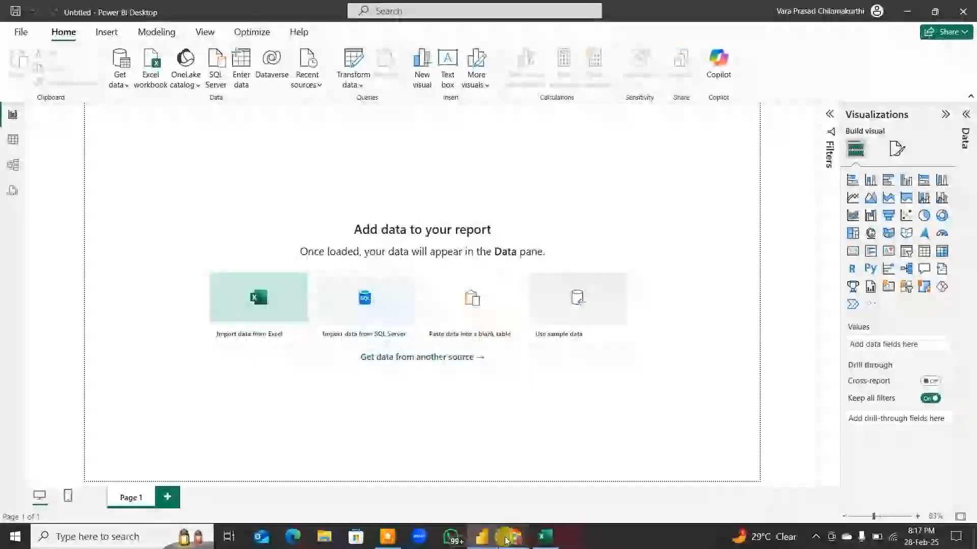
Step: Switch to the Google Meet call, admit the waiting participant, and return to the Tracker 5 Excel workbook
{"action": "mouse_move", "coordinate": [511, 537]}
{"action": "left_click", "coordinate": [484, 494]}
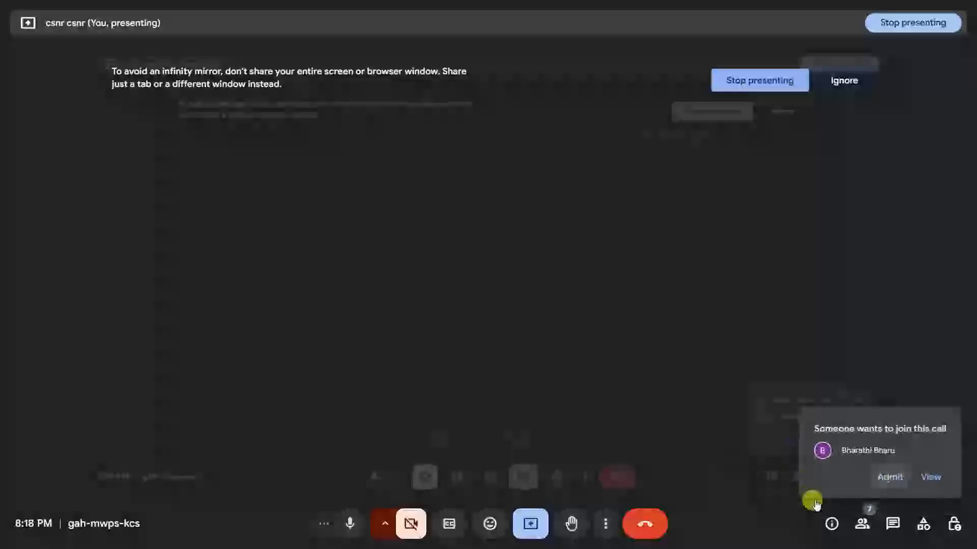
{"action": "key", "text": "alt+Tab"}
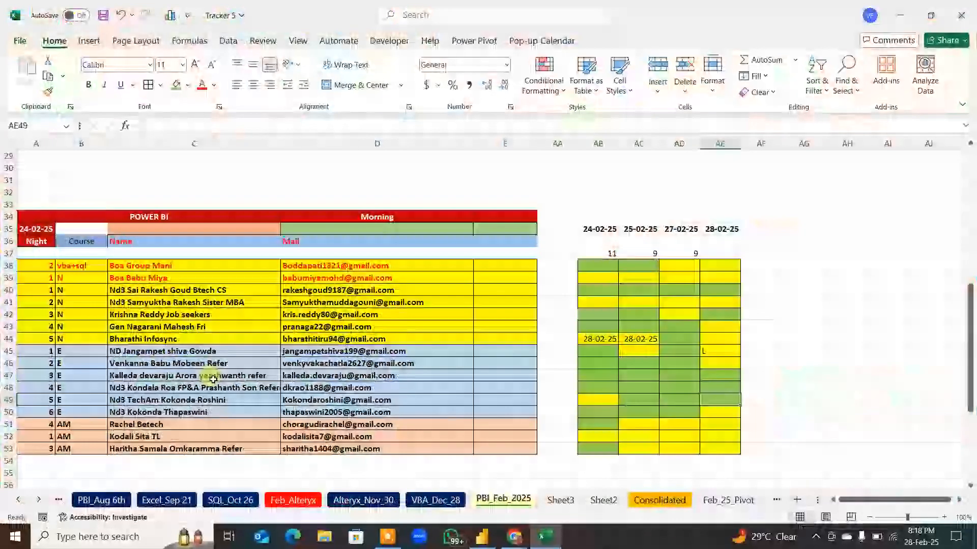
Step: Mark the 28-02-25 attendance in cell AE44 with a green fill, and switch back to Power BI Desktop
{"action": "left_click", "coordinate": [196, 363]}
{"action": "left_click", "coordinate": [165, 338]}
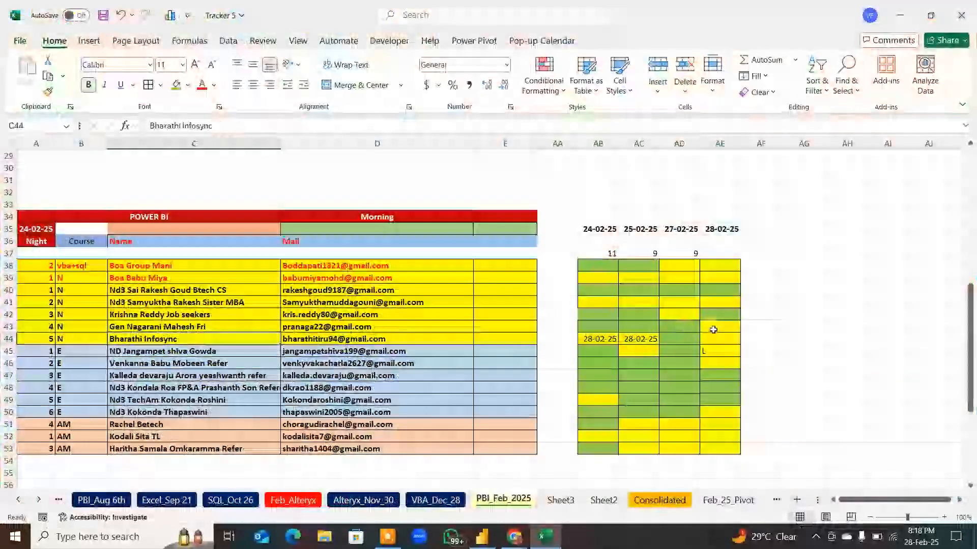
{"action": "left_click", "coordinate": [716, 337]}
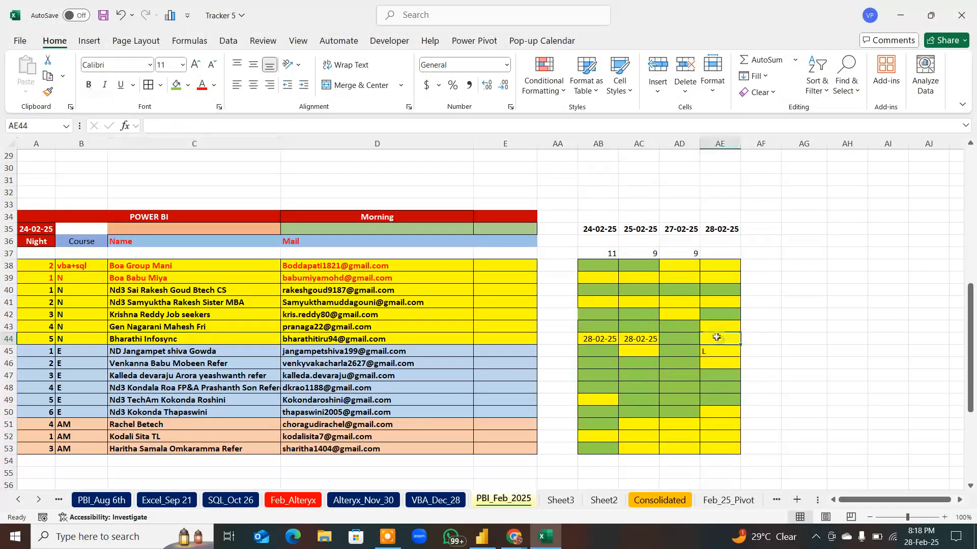
{"action": "left_click", "coordinate": [175, 85]}
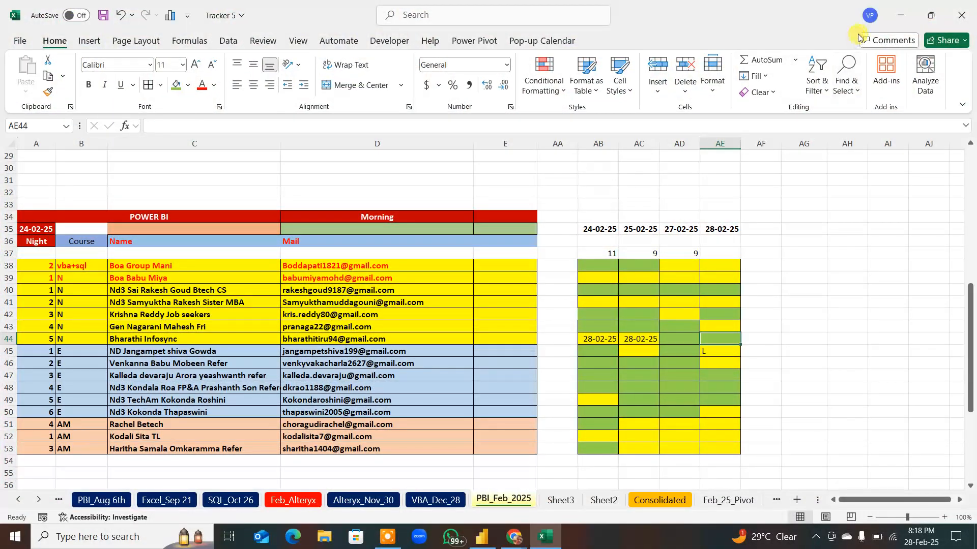
{"action": "left_click", "coordinate": [901, 15]}
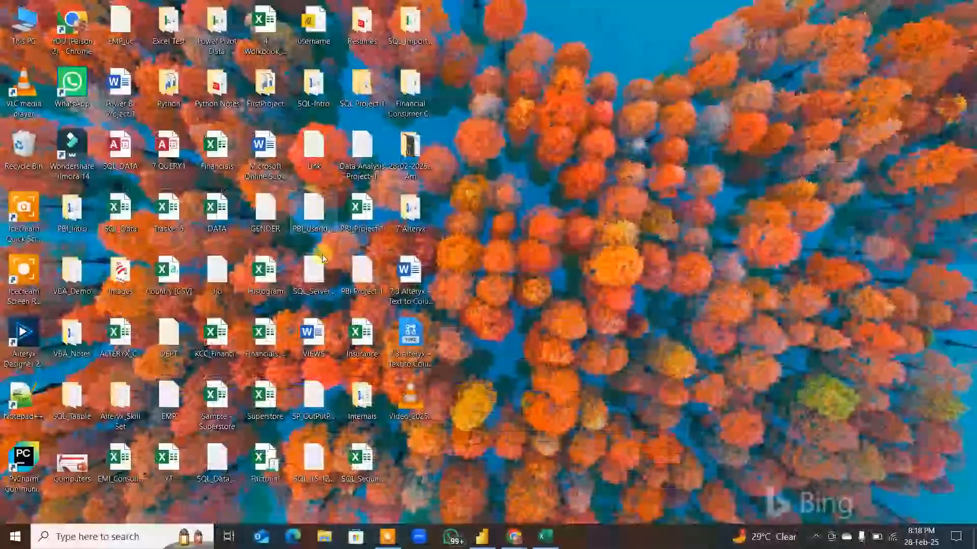
{"action": "left_click", "coordinate": [482, 536]}
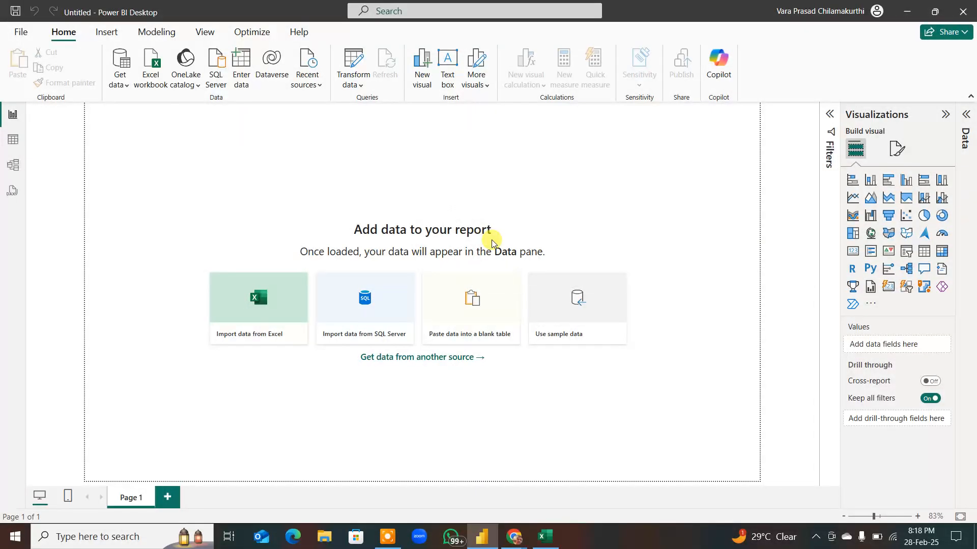
Step: Start the screen annotation pen and handwrite "PBI" in red above the "Add data to your report" heading
{"action": "key", "text": "ctrl+shift+d"}
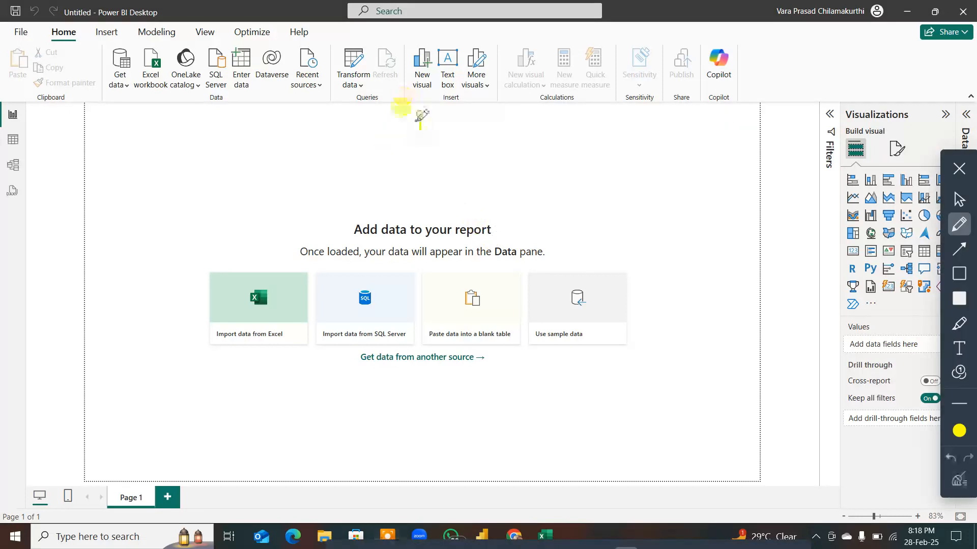
{"action": "left_click", "coordinate": [424, 107]}
{"action": "left_click", "coordinate": [960, 430]}
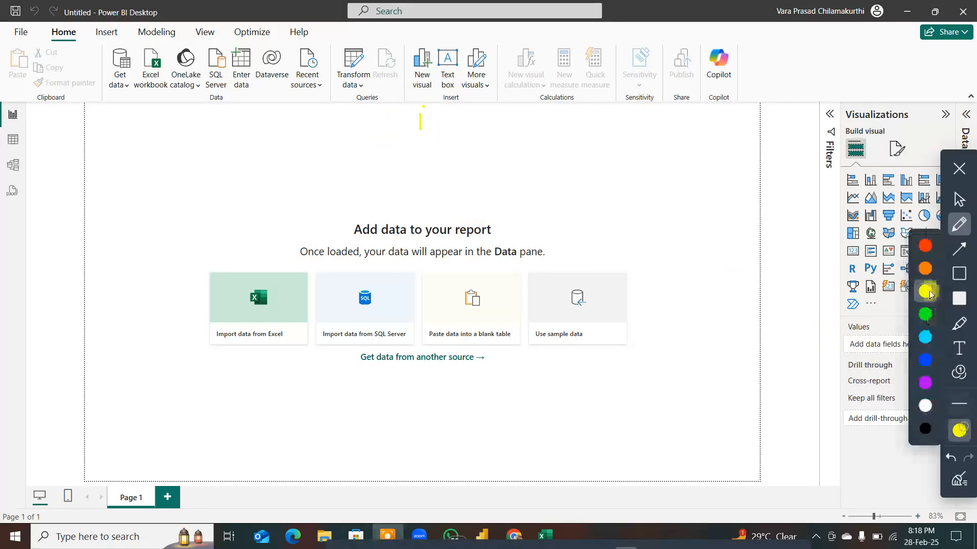
{"action": "left_click", "coordinate": [924, 246]}
{"action": "left_click_drag", "start_coordinate": [416, 114], "coordinate": [423, 141]}
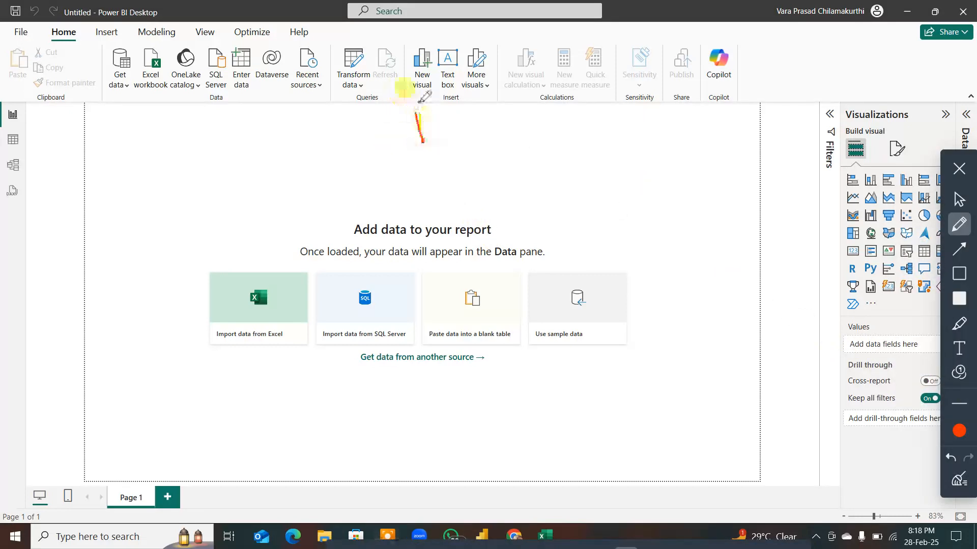
{"action": "left_click_drag", "start_coordinate": [412, 100], "coordinate": [418, 126]}
{"action": "left_click_drag", "start_coordinate": [446, 104], "coordinate": [446, 120]}
{"action": "left_click_drag", "start_coordinate": [447, 104], "coordinate": [473, 121]}
{"action": "mouse_move", "coordinate": [496, 88]}
{"action": "left_mouse_down"}
{"action": "mouse_move", "coordinate": [505, 122]}
{"action": "mouse_move", "coordinate": [499, 87]}
{"action": "mouse_move", "coordinate": [517, 123]}
{"action": "left_mouse_up"}
Step: Draw a red branching line under "PBI" to a boxed "Desktop" marked 90% and a "Service" branch marked 10%
{"action": "mouse_move", "coordinate": [219, 178]}
{"action": "left_mouse_down"}
{"action": "mouse_move", "coordinate": [622, 150]}
{"action": "mouse_move", "coordinate": [700, 164]}
{"action": "left_mouse_up"}
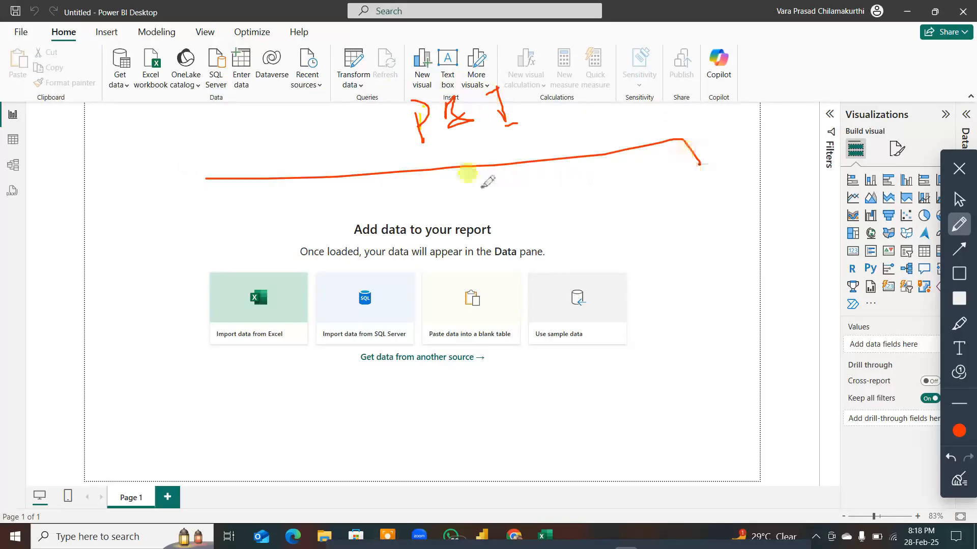
{"action": "mouse_move", "coordinate": [350, 176]}
{"action": "left_mouse_down"}
{"action": "mouse_move", "coordinate": [356, 212]}
{"action": "mouse_move", "coordinate": [340, 224]}
{"action": "mouse_move", "coordinate": [372, 219]}
{"action": "mouse_move", "coordinate": [383, 194]}
{"action": "mouse_move", "coordinate": [399, 209]}
{"action": "mouse_move", "coordinate": [416, 187]}
{"action": "mouse_move", "coordinate": [409, 205]}
{"action": "mouse_move", "coordinate": [443, 195]}
{"action": "mouse_move", "coordinate": [435, 207]}
{"action": "left_mouse_up"}
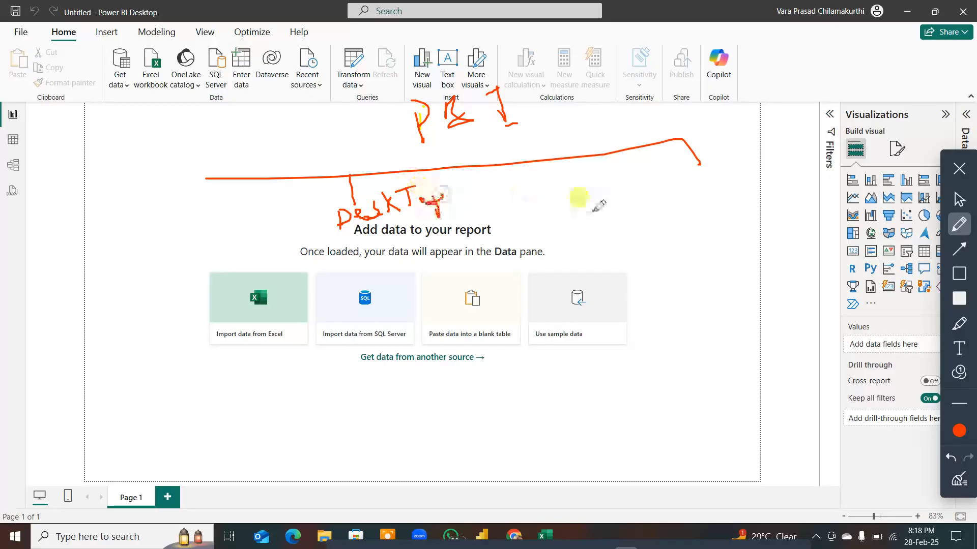
{"action": "mouse_move", "coordinate": [693, 164]}
{"action": "left_mouse_down"}
{"action": "mouse_move", "coordinate": [686, 187]}
{"action": "mouse_move", "coordinate": [741, 172]}
{"action": "mouse_move", "coordinate": [750, 158]}
{"action": "left_mouse_up"}
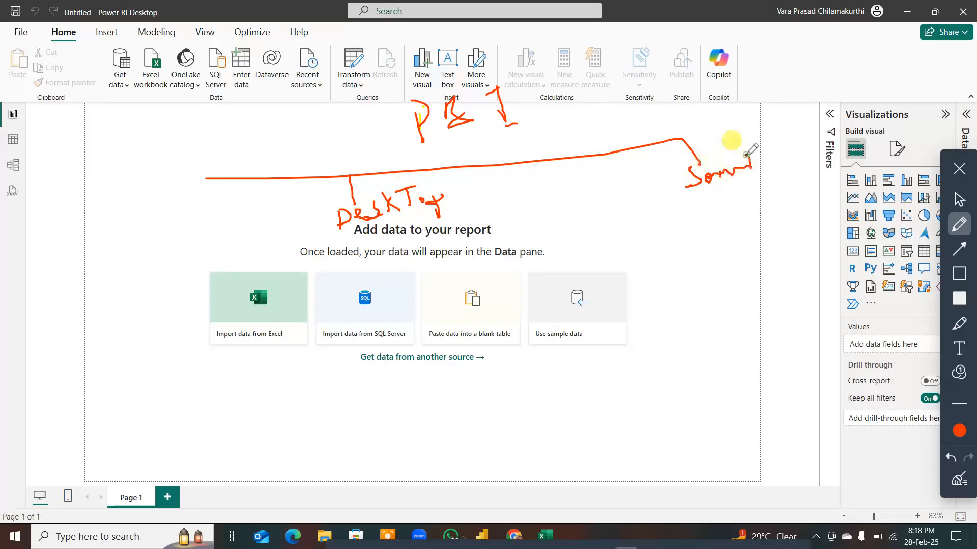
{"action": "mouse_move", "coordinate": [309, 201]}
{"action": "left_mouse_down"}
{"action": "mouse_move", "coordinate": [417, 183]}
{"action": "mouse_move", "coordinate": [301, 203]}
{"action": "left_mouse_up"}
{"action": "mouse_move", "coordinate": [349, 136]}
{"action": "left_mouse_down"}
{"action": "mouse_move", "coordinate": [350, 167]}
{"action": "mouse_move", "coordinate": [366, 144]}
{"action": "mouse_move", "coordinate": [402, 151]}
{"action": "left_mouse_up"}
{"action": "mouse_move", "coordinate": [693, 119]}
{"action": "left_mouse_down"}
{"action": "mouse_move", "coordinate": [698, 131]}
{"action": "mouse_move", "coordinate": [743, 109]}
{"action": "left_mouse_up"}
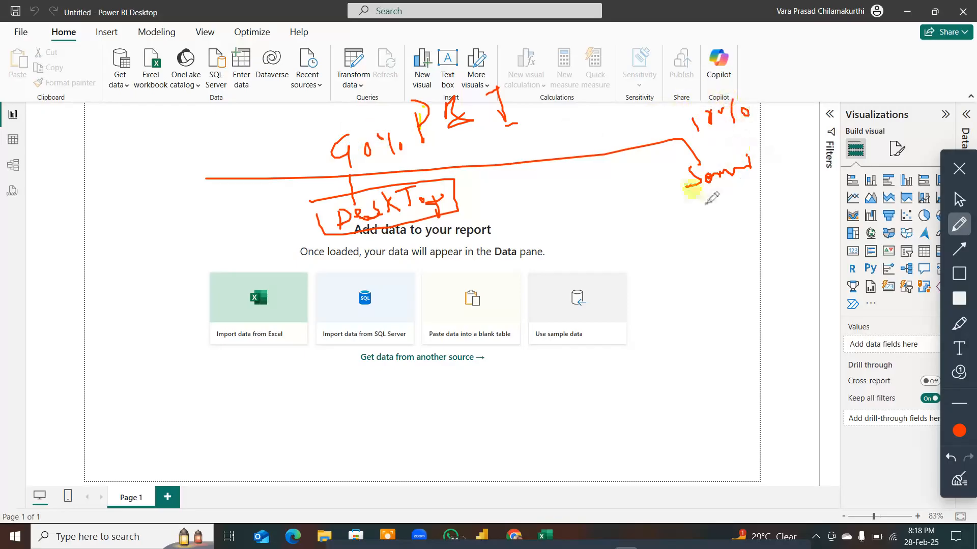
Step: Draw a black line beneath "Desktop" with dividers separating three sections labelled "PV", "PQ" and "PVT"
{"action": "left_click", "coordinate": [959, 431]}
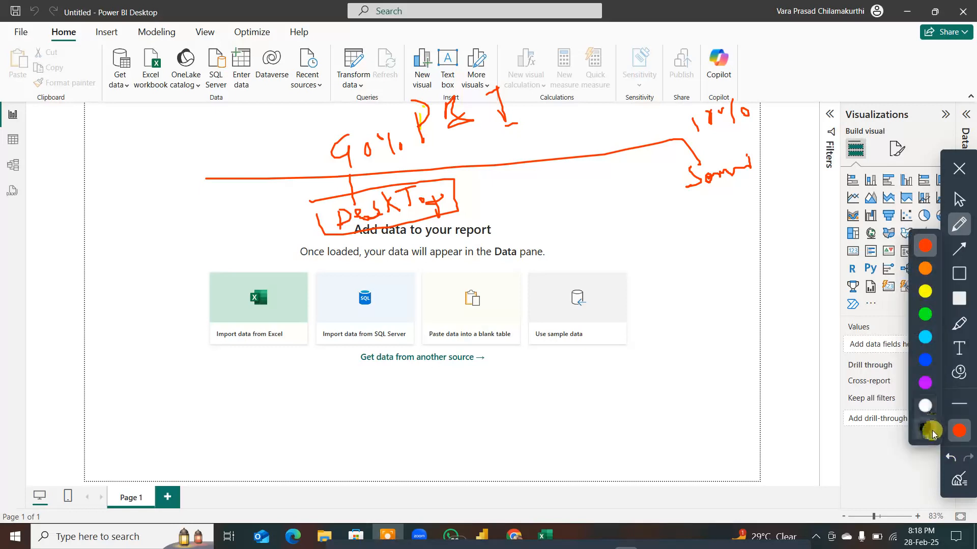
{"action": "left_click", "coordinate": [932, 433]}
{"action": "left_click_drag", "start_coordinate": [83, 248], "coordinate": [507, 227]}
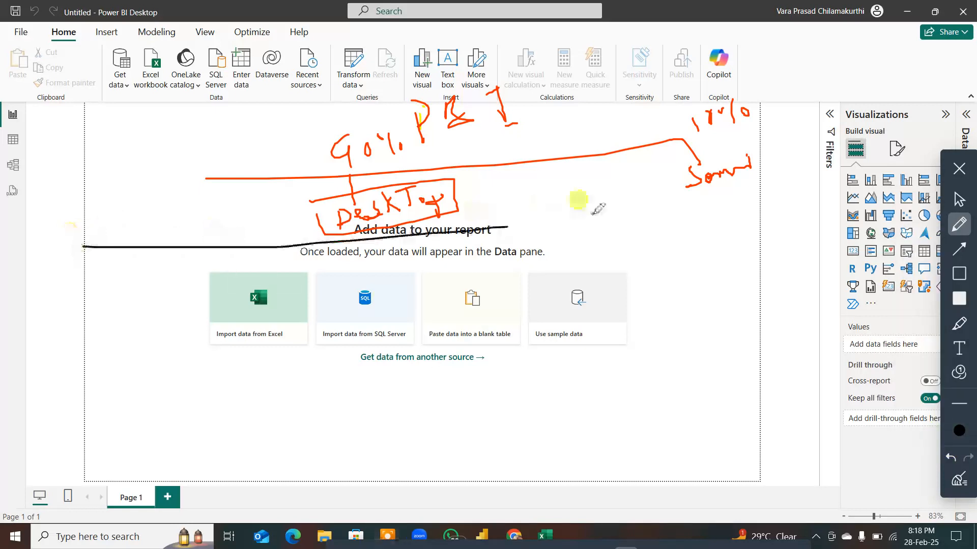
{"action": "left_click_drag", "start_coordinate": [598, 209], "coordinate": [629, 300]}
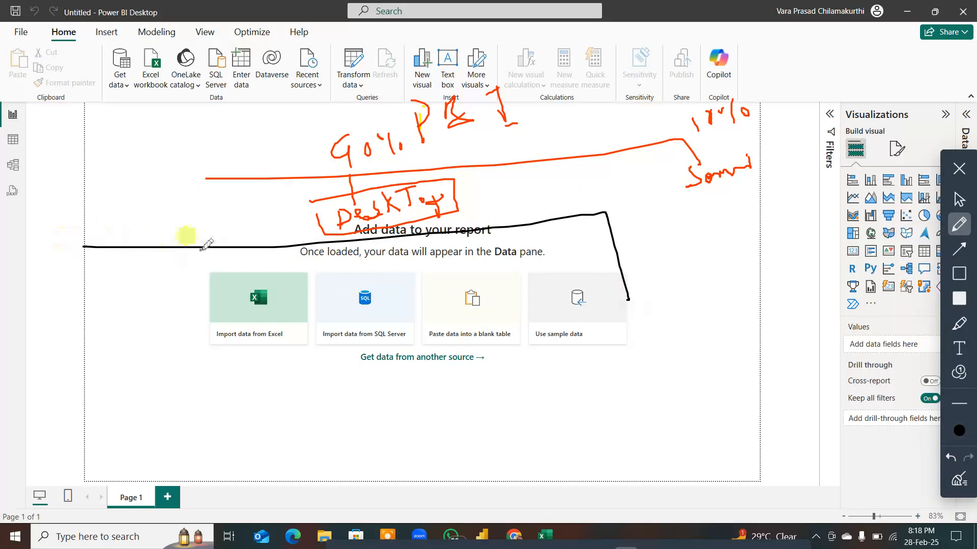
{"action": "left_click_drag", "start_coordinate": [218, 247], "coordinate": [230, 323]}
{"action": "mouse_move", "coordinate": [118, 277]}
{"action": "left_mouse_down"}
{"action": "mouse_move", "coordinate": [123, 300]}
{"action": "mouse_move", "coordinate": [126, 285]}
{"action": "mouse_move", "coordinate": [159, 275]}
{"action": "left_mouse_up"}
{"action": "mouse_move", "coordinate": [297, 268]}
{"action": "left_mouse_down"}
{"action": "mouse_move", "coordinate": [302, 294]}
{"action": "mouse_move", "coordinate": [309, 274]}
{"action": "mouse_move", "coordinate": [362, 274]}
{"action": "left_mouse_up"}
{"action": "left_click_drag", "start_coordinate": [442, 232], "coordinate": [476, 345]}
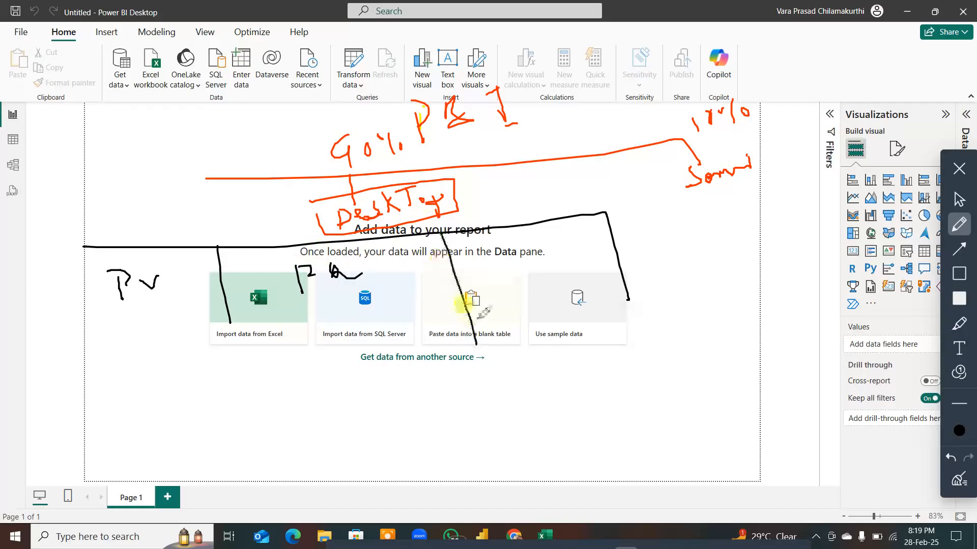
{"action": "left_click_drag", "start_coordinate": [503, 259], "coordinate": [513, 293]}
{"action": "left_click_drag", "start_coordinate": [500, 258], "coordinate": [530, 283]}
{"action": "mouse_move", "coordinate": [520, 263]}
{"action": "left_mouse_down"}
{"action": "mouse_move", "coordinate": [544, 275]}
{"action": "mouse_move", "coordinate": [546, 256]}
{"action": "mouse_move", "coordinate": [578, 251]}
{"action": "left_mouse_up"}
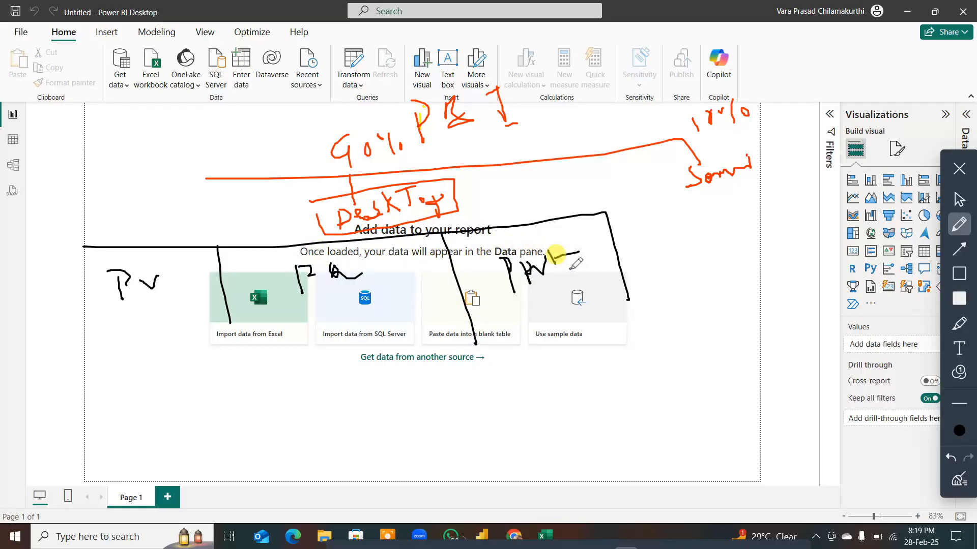
Step: Clear all pen annotations from the screen and close the annotation tools
{"action": "left_click", "coordinate": [960, 482]}
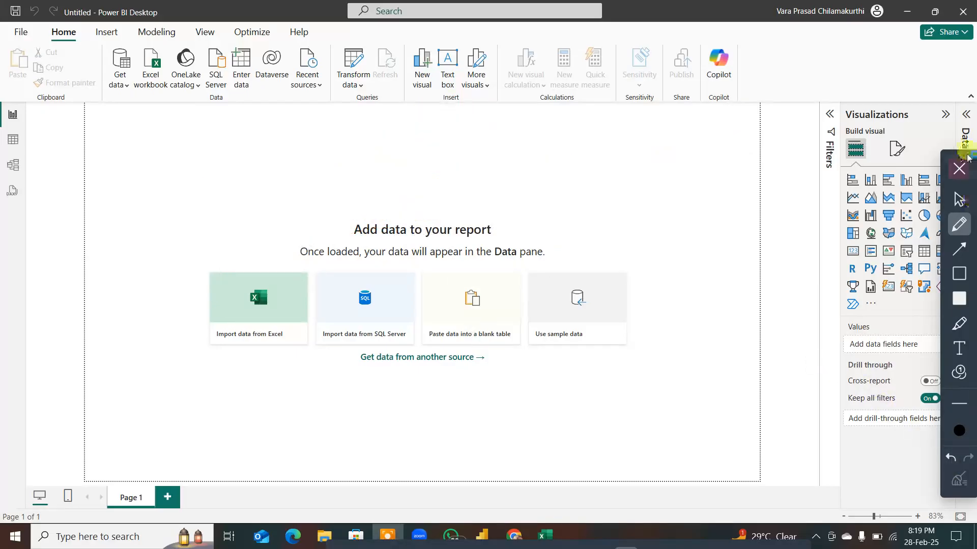
{"action": "left_click", "coordinate": [959, 169]}
Step: Expand the Filters and Data panes beside the Visualizations pane
{"action": "left_click", "coordinate": [829, 115]}
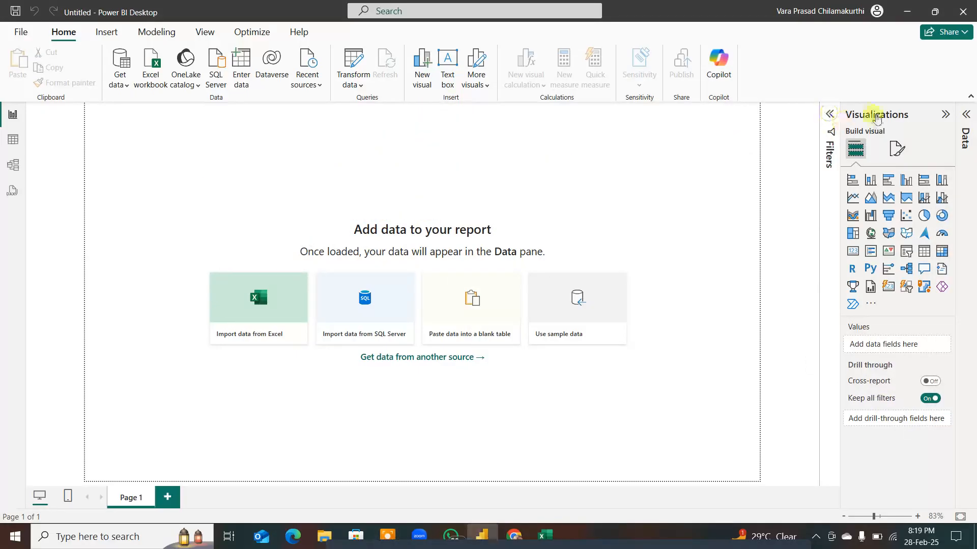
{"action": "left_click", "coordinate": [966, 114]}
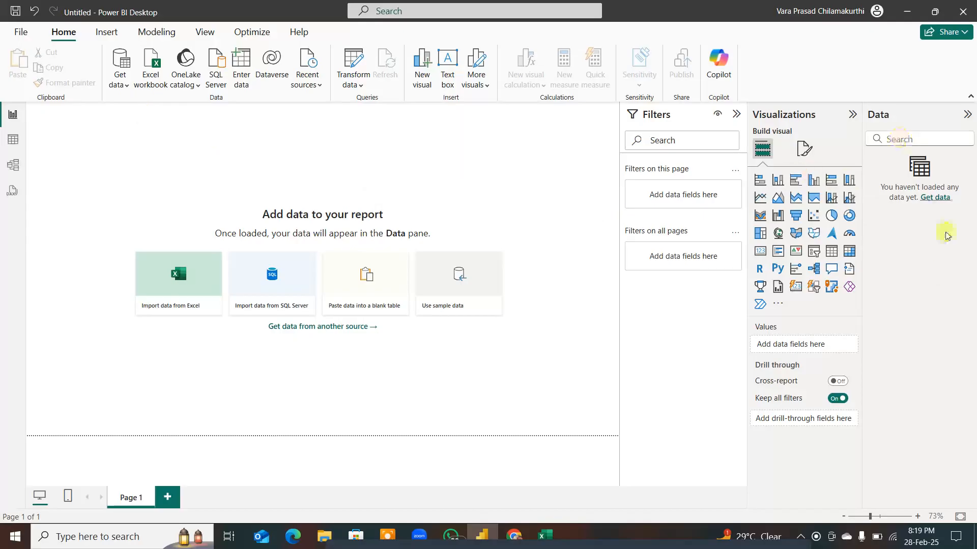
{"action": "left_click", "coordinate": [683, 213]}
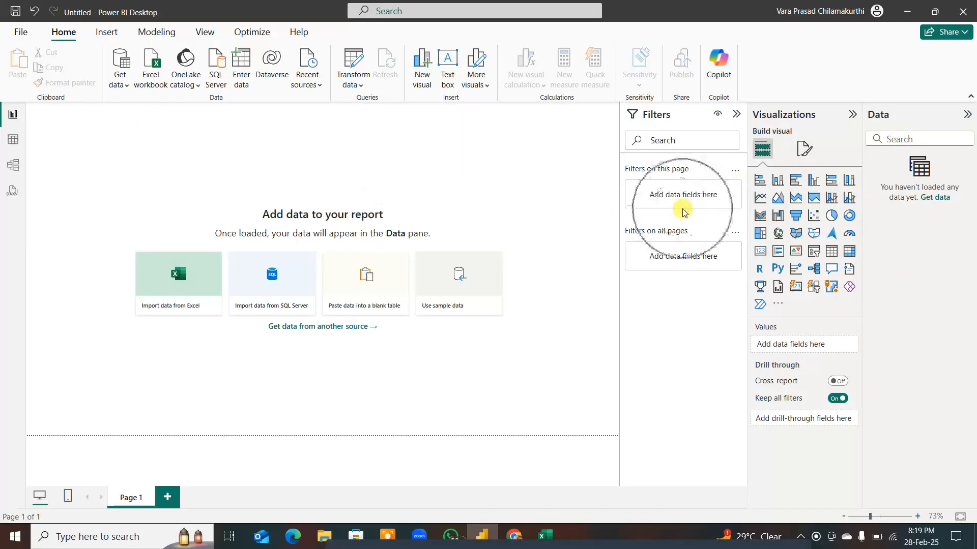
{"action": "left_click", "coordinate": [681, 156]}
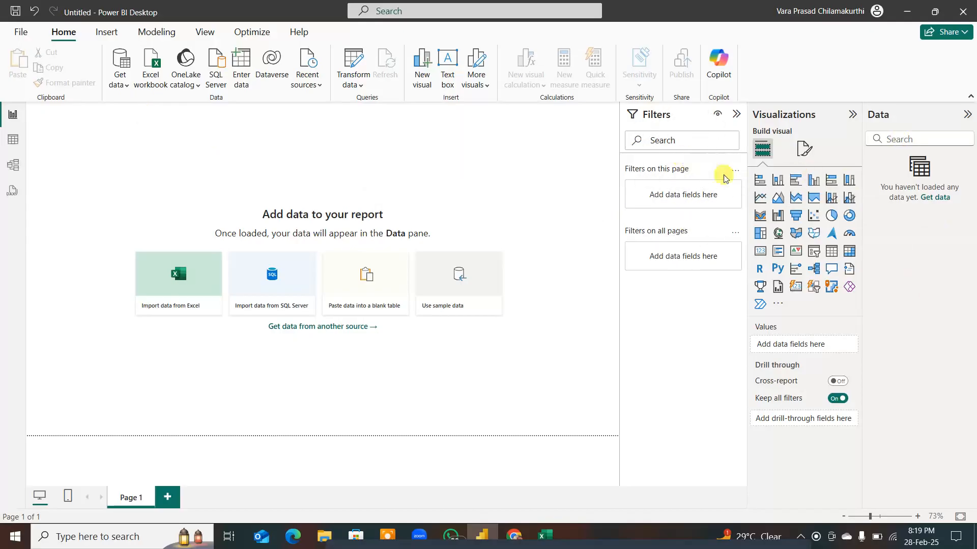
{"action": "left_click", "coordinate": [889, 191]}
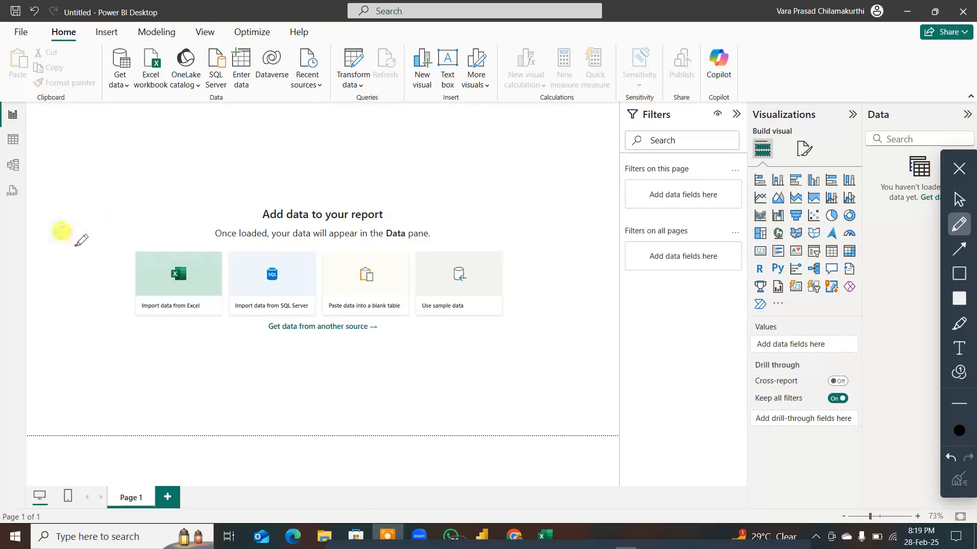
Step: Handwrite an underlined "PV" in black beside a vertical divider, and circle and link Report view, Get data and the three pane headings
{"action": "mouse_move", "coordinate": [72, 241]}
{"action": "left_mouse_down"}
{"action": "mouse_move", "coordinate": [75, 263]}
{"action": "mouse_move", "coordinate": [77, 247]}
{"action": "mouse_move", "coordinate": [94, 245]}
{"action": "mouse_move", "coordinate": [95, 236]}
{"action": "left_mouse_up"}
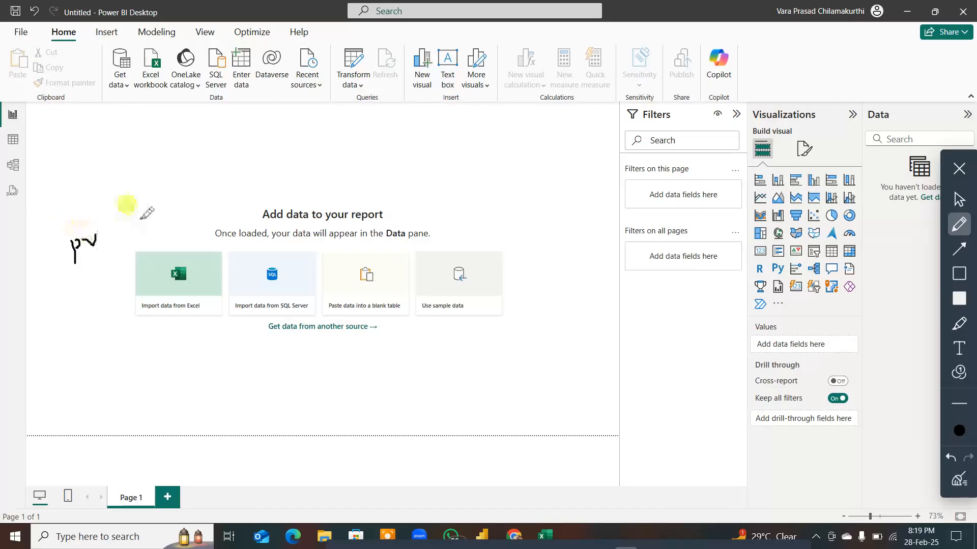
{"action": "left_click_drag", "start_coordinate": [144, 202], "coordinate": [182, 392]}
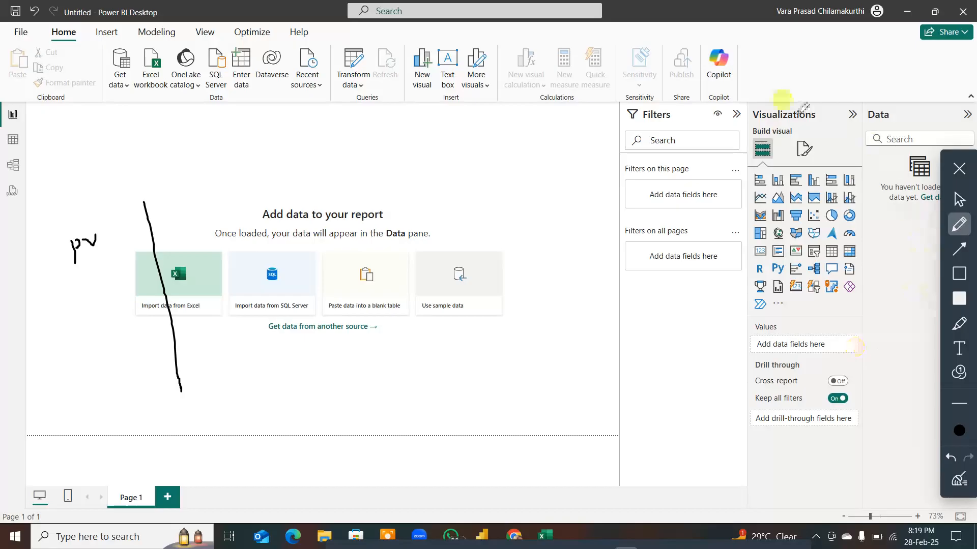
{"action": "mouse_move", "coordinate": [619, 106]}
{"action": "left_mouse_down"}
{"action": "mouse_move", "coordinate": [831, 96]}
{"action": "mouse_move", "coordinate": [924, 128]}
{"action": "mouse_move", "coordinate": [600, 145]}
{"action": "mouse_move", "coordinate": [611, 107]}
{"action": "left_mouse_up"}
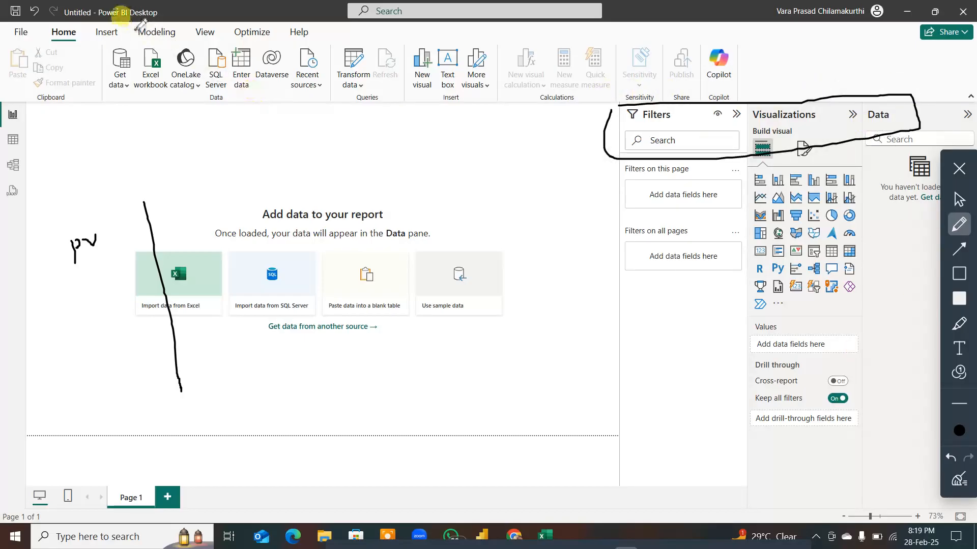
{"action": "mouse_move", "coordinate": [133, 31]}
{"action": "left_mouse_down"}
{"action": "mouse_move", "coordinate": [96, 59]}
{"action": "mouse_move", "coordinate": [128, 96]}
{"action": "mouse_move", "coordinate": [134, 32]}
{"action": "left_mouse_up"}
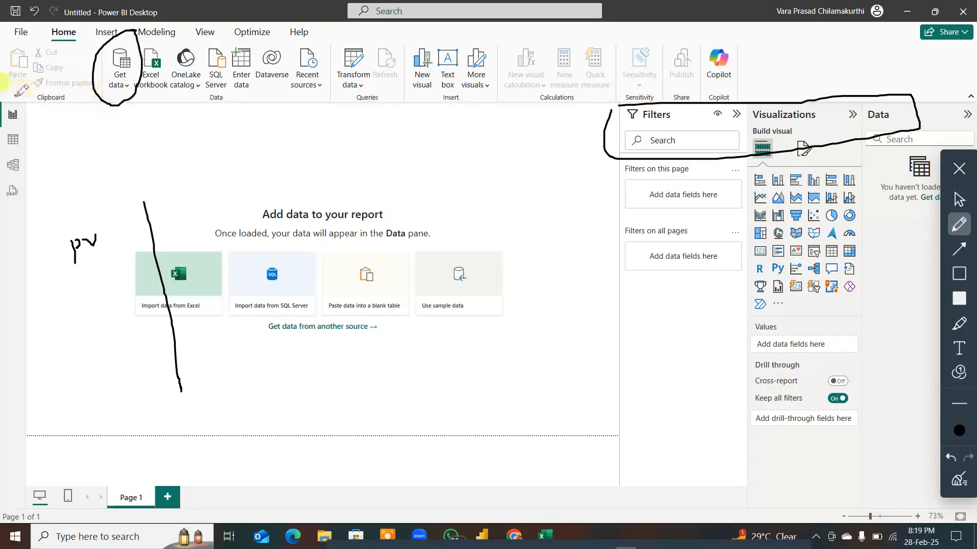
{"action": "mouse_move", "coordinate": [26, 130]}
{"action": "left_mouse_down"}
{"action": "mouse_move", "coordinate": [31, 108]}
{"action": "mouse_move", "coordinate": [84, 88]}
{"action": "left_mouse_up"}
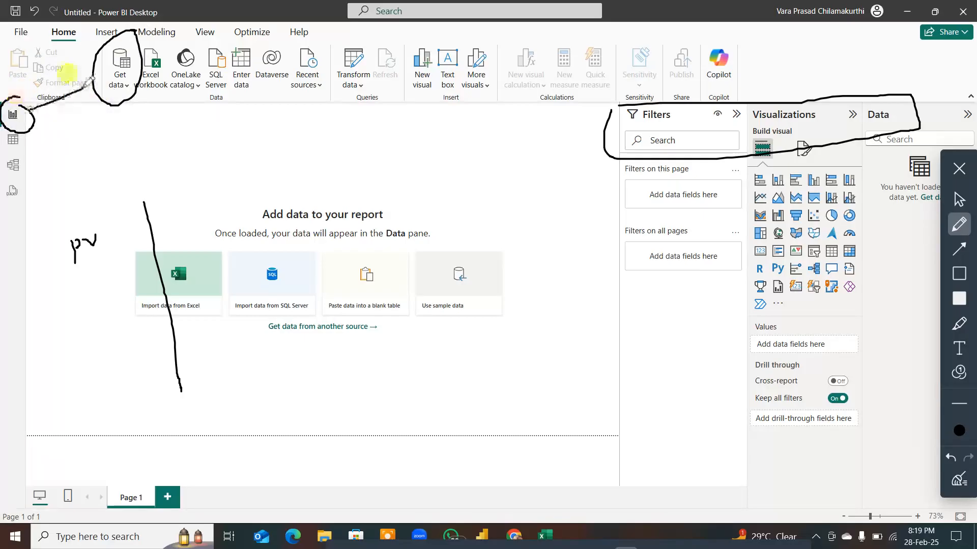
{"action": "left_click_drag", "start_coordinate": [145, 75], "coordinate": [591, 136]}
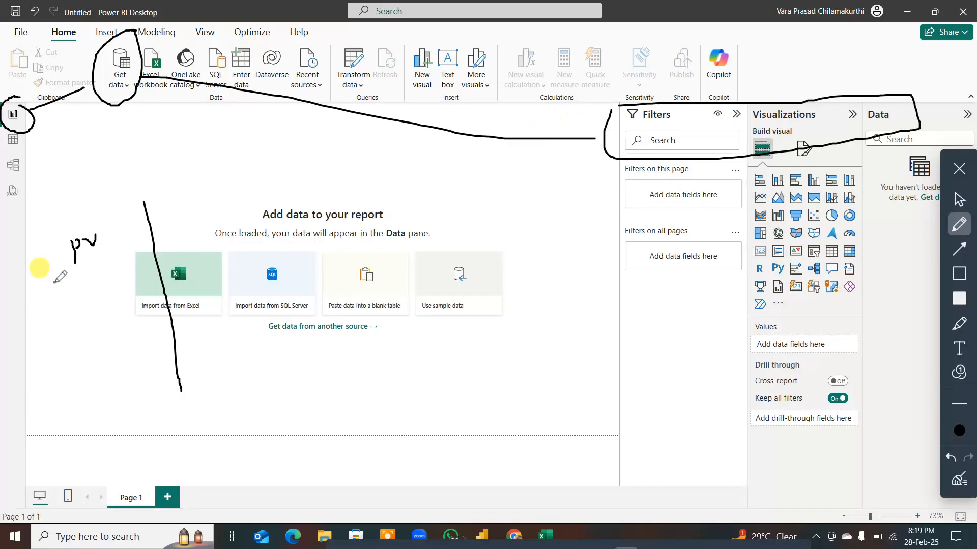
{"action": "left_click_drag", "start_coordinate": [55, 282], "coordinate": [134, 263]}
Step: Handwrite "PQ" on the other side of the divider, underline it in blue, and circle Get data and Transform data in blue
{"action": "mouse_move", "coordinate": [187, 205]}
{"action": "left_mouse_down"}
{"action": "mouse_move", "coordinate": [192, 228]}
{"action": "mouse_move", "coordinate": [188, 211]}
{"action": "mouse_move", "coordinate": [219, 198]}
{"action": "mouse_move", "coordinate": [235, 213]}
{"action": "left_mouse_up"}
{"action": "left_click", "coordinate": [959, 430]}
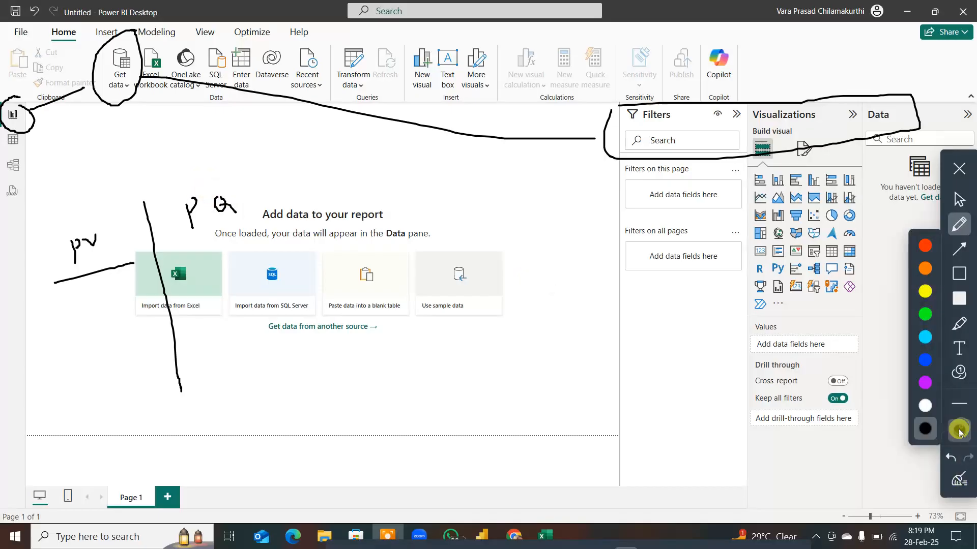
{"action": "left_click", "coordinate": [925, 359]}
{"action": "left_click_drag", "start_coordinate": [167, 249], "coordinate": [293, 220]}
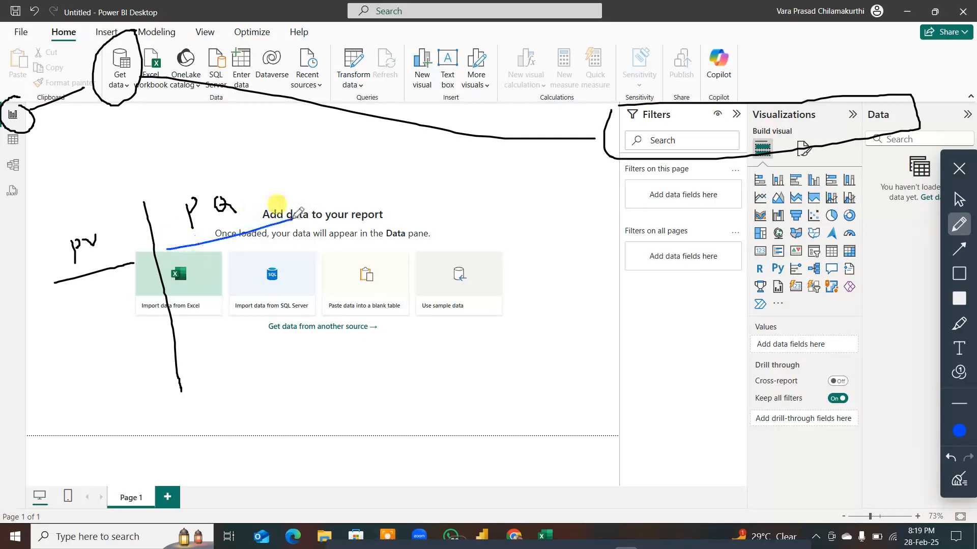
{"action": "mouse_move", "coordinate": [127, 30]}
{"action": "left_mouse_down"}
{"action": "mouse_move", "coordinate": [83, 50]}
{"action": "mouse_move", "coordinate": [116, 112]}
{"action": "mouse_move", "coordinate": [131, 28]}
{"action": "left_mouse_up"}
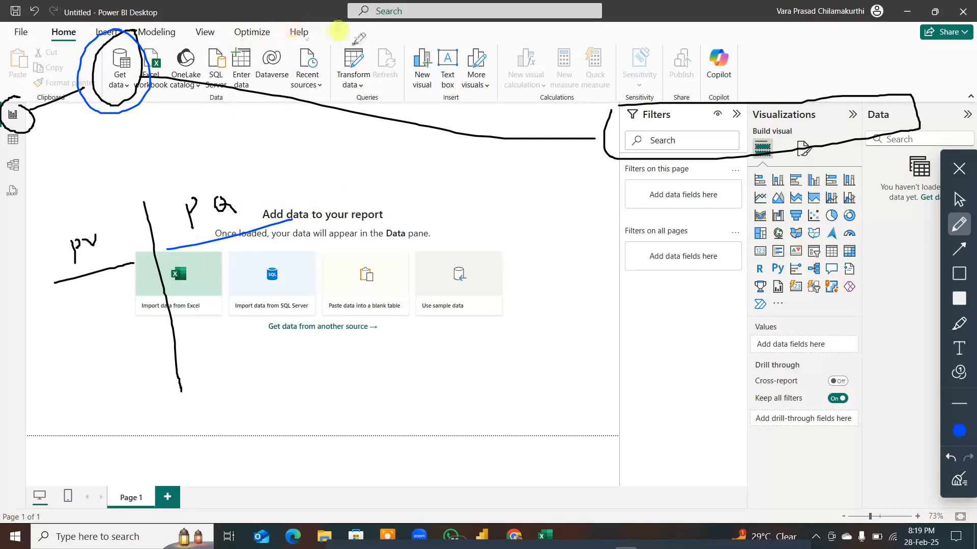
{"action": "mouse_move", "coordinate": [356, 37]}
{"action": "left_mouse_down"}
{"action": "mouse_move", "coordinate": [331, 83]}
{"action": "mouse_move", "coordinate": [376, 71]}
{"action": "mouse_move", "coordinate": [358, 32]}
{"action": "left_mouse_up"}
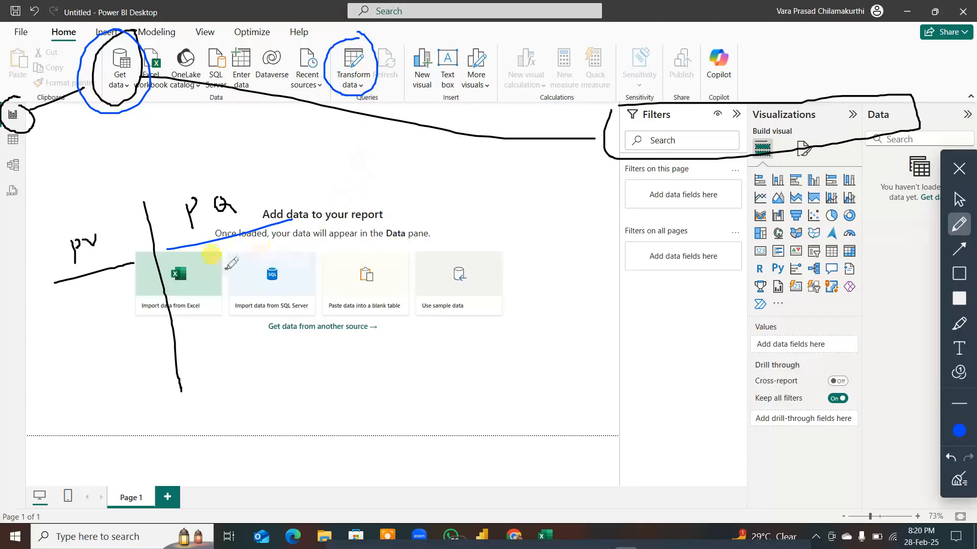
Step: Link Get data and Transform data to "PQ" with blue lines, and handwrite the letters E, T and L beneath it
{"action": "left_click_drag", "start_coordinate": [147, 98], "coordinate": [215, 176]}
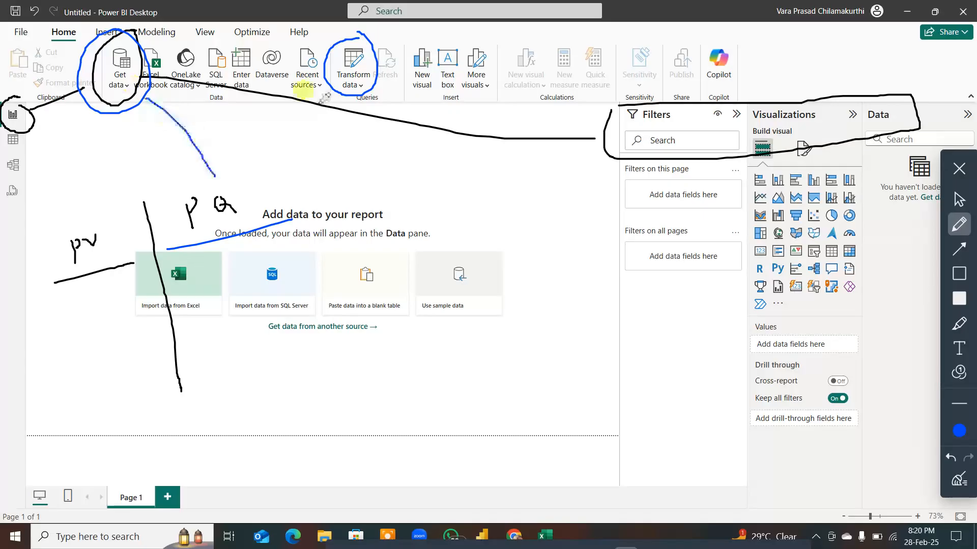
{"action": "left_click_drag", "start_coordinate": [342, 81], "coordinate": [200, 185]}
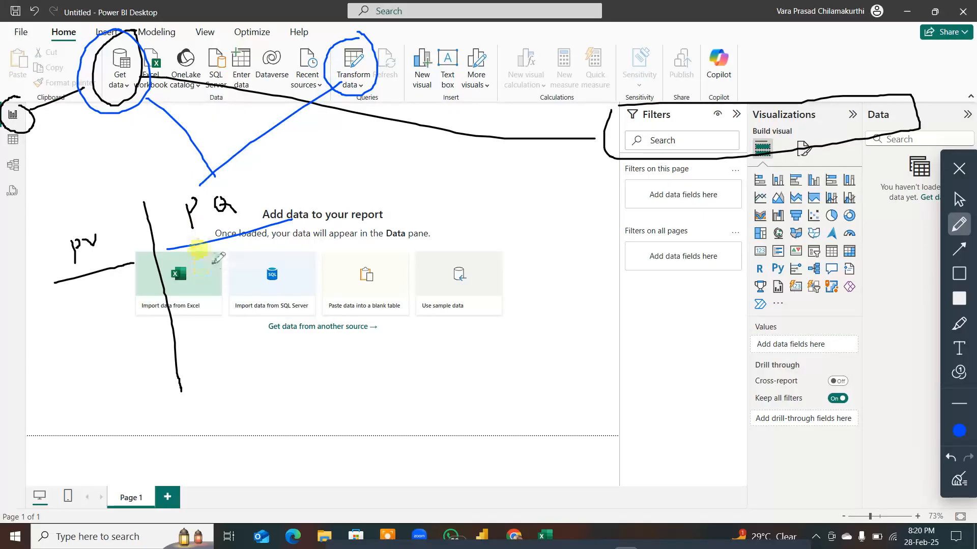
{"action": "mouse_move", "coordinate": [214, 262]}
{"action": "left_mouse_down"}
{"action": "mouse_move", "coordinate": [222, 292]}
{"action": "mouse_move", "coordinate": [227, 274]}
{"action": "left_mouse_up"}
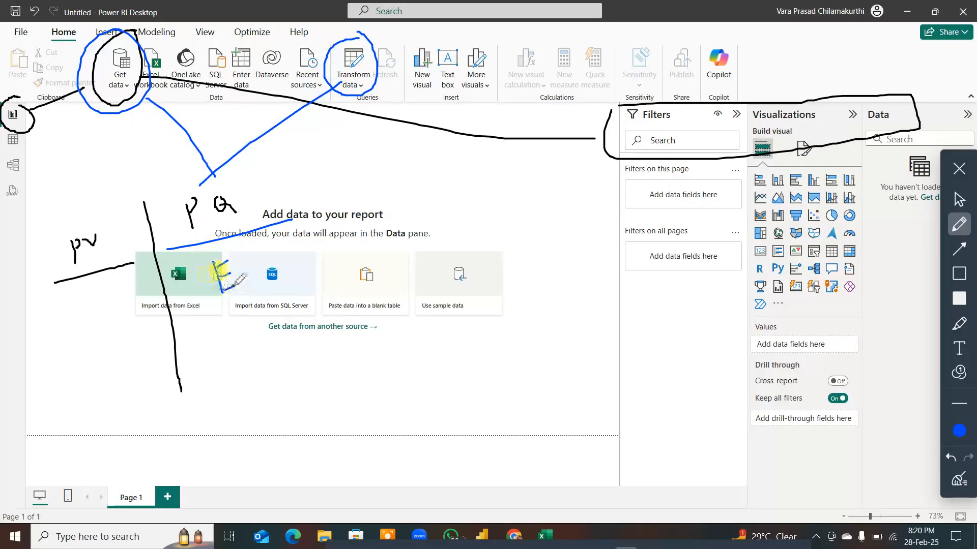
{"action": "mouse_move", "coordinate": [236, 310]}
{"action": "left_mouse_down"}
{"action": "mouse_move", "coordinate": [240, 333]}
{"action": "mouse_move", "coordinate": [250, 300]}
{"action": "left_mouse_up"}
{"action": "mouse_move", "coordinate": [248, 355]}
{"action": "left_mouse_down"}
{"action": "mouse_move", "coordinate": [256, 372]}
{"action": "mouse_move", "coordinate": [270, 372]}
{"action": "left_mouse_up"}
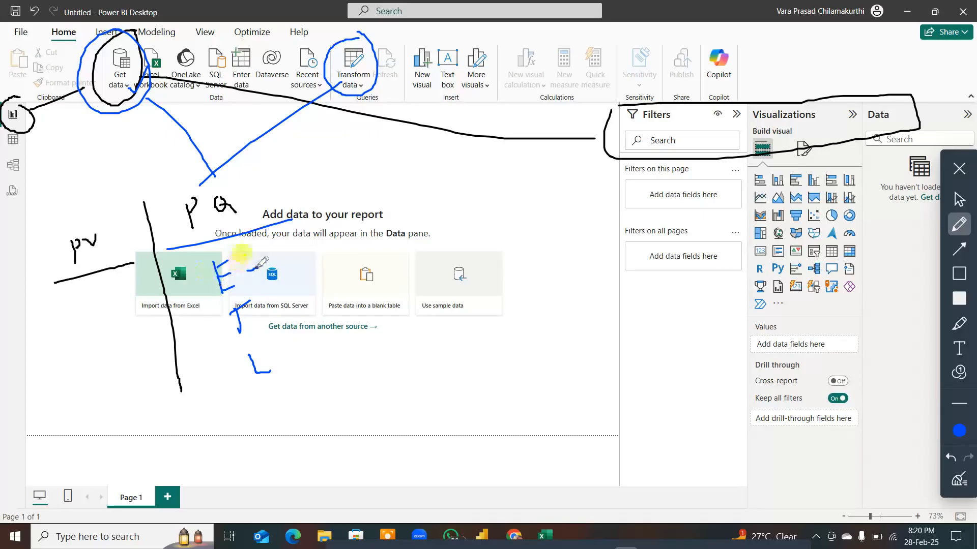
Step: Add blue dashes beside E and T, circle T and L, re-circle Transform data, and draw a second divider beside the PQ column
{"action": "mouse_move", "coordinate": [256, 269]}
{"action": "left_mouse_down"}
{"action": "mouse_move", "coordinate": [263, 264]}
{"action": "mouse_move", "coordinate": [214, 319]}
{"action": "mouse_move", "coordinate": [243, 339]}
{"action": "mouse_move", "coordinate": [251, 296]}
{"action": "mouse_move", "coordinate": [259, 312]}
{"action": "left_mouse_up"}
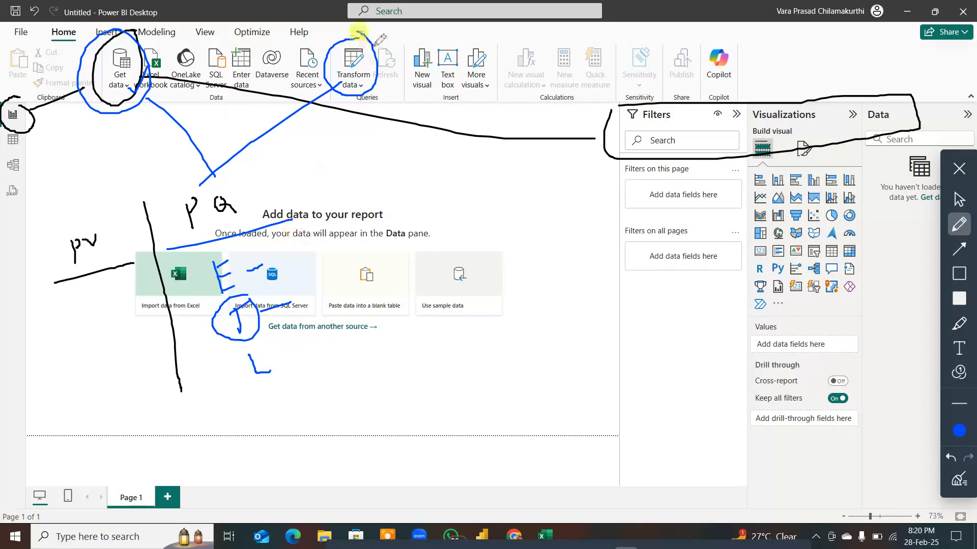
{"action": "mouse_move", "coordinate": [350, 33]}
{"action": "left_mouse_down"}
{"action": "mouse_move", "coordinate": [325, 51]}
{"action": "mouse_move", "coordinate": [328, 87]}
{"action": "mouse_move", "coordinate": [359, 100]}
{"action": "mouse_move", "coordinate": [379, 77]}
{"action": "left_mouse_up"}
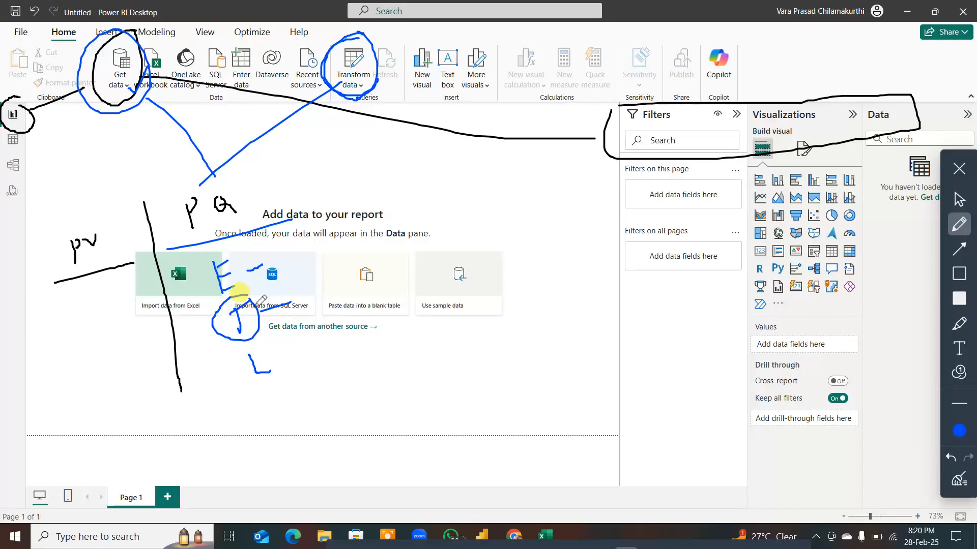
{"action": "left_click_drag", "start_coordinate": [270, 305], "coordinate": [313, 300]}
{"action": "left_click_drag", "start_coordinate": [294, 144], "coordinate": [367, 346]}
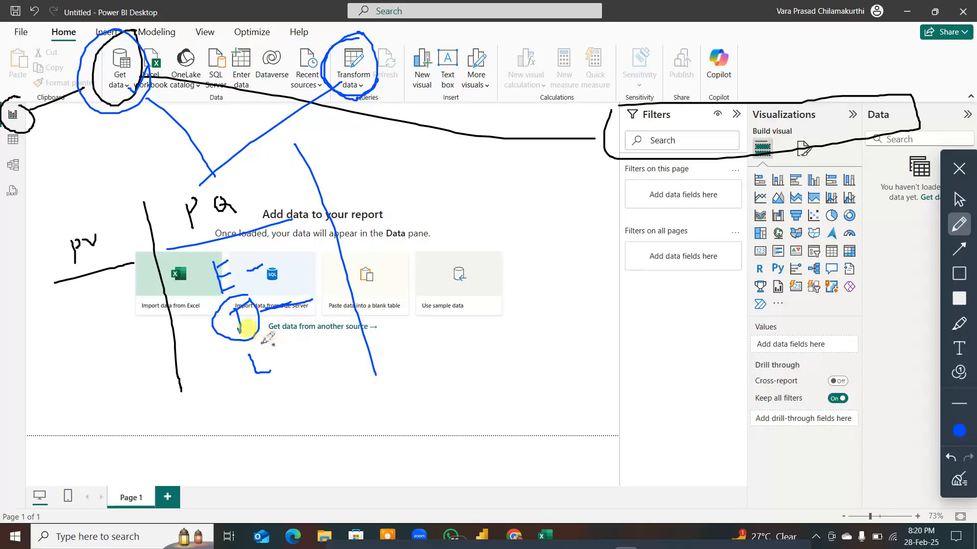
{"action": "mouse_move", "coordinate": [275, 344]}
{"action": "left_mouse_down"}
{"action": "mouse_move", "coordinate": [233, 369]}
{"action": "mouse_move", "coordinate": [285, 382]}
{"action": "mouse_move", "coordinate": [281, 346]}
{"action": "left_mouse_up"}
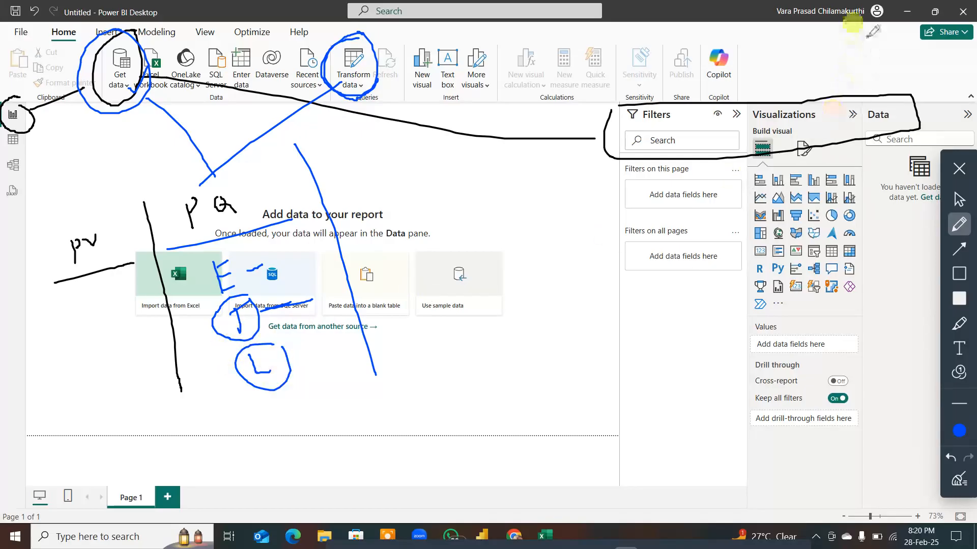
Step: Draw a blue arrow to the Data pane and handwrite an underlined "PPVt" beyond the second divider
{"action": "left_click_drag", "start_coordinate": [867, 35], "coordinate": [885, 108]}
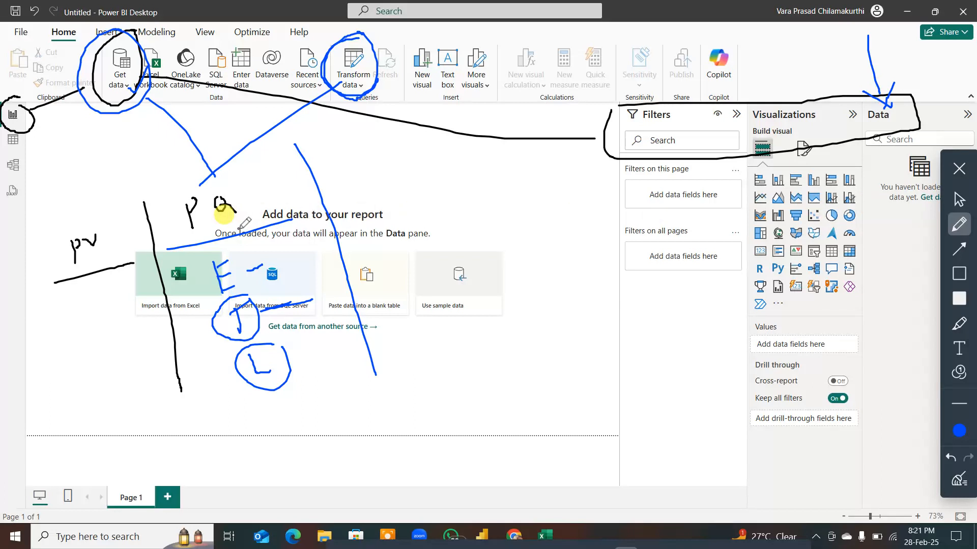
{"action": "mouse_move", "coordinate": [353, 149]}
{"action": "left_mouse_down"}
{"action": "mouse_move", "coordinate": [360, 175]}
{"action": "mouse_move", "coordinate": [367, 142]}
{"action": "mouse_move", "coordinate": [362, 152]}
{"action": "mouse_move", "coordinate": [391, 171]}
{"action": "mouse_move", "coordinate": [382, 160]}
{"action": "mouse_move", "coordinate": [423, 128]}
{"action": "mouse_move", "coordinate": [439, 134]}
{"action": "mouse_move", "coordinate": [461, 116]}
{"action": "mouse_move", "coordinate": [458, 128]}
{"action": "left_mouse_up"}
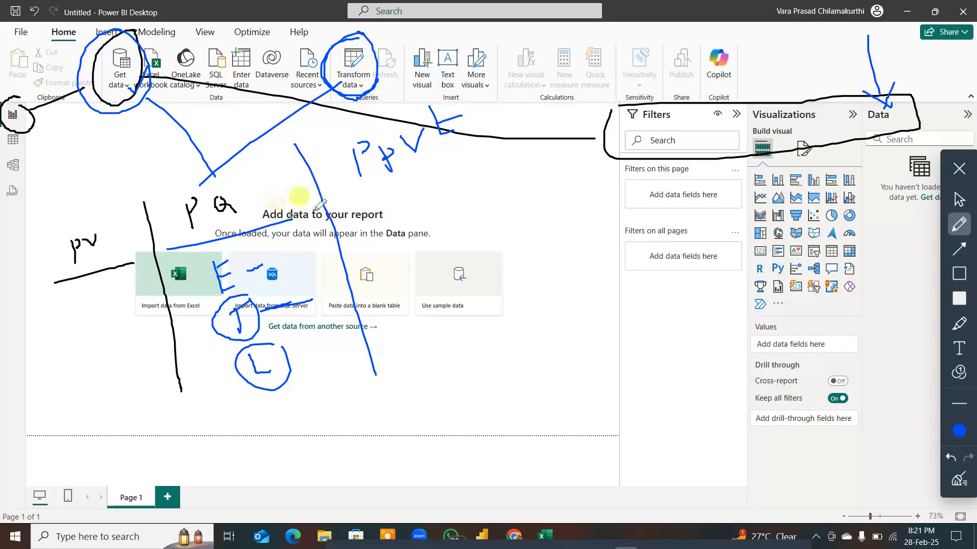
{"action": "left_click_drag", "start_coordinate": [285, 216], "coordinate": [488, 165]}
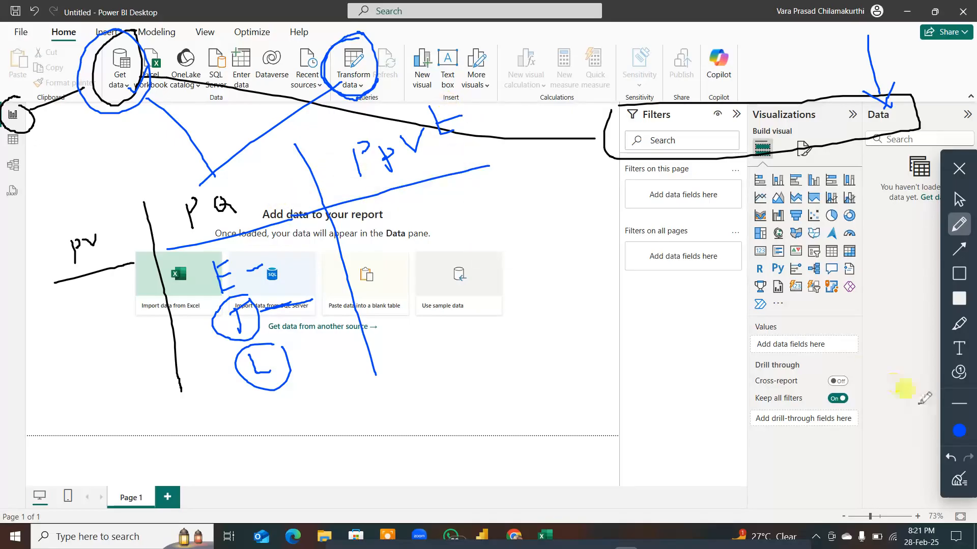
Step: In orange, circle Get data, box and mark the Table, Model and DAX query view icons, and link both to "PPVt" with an arrow
{"action": "left_click", "coordinate": [959, 431]}
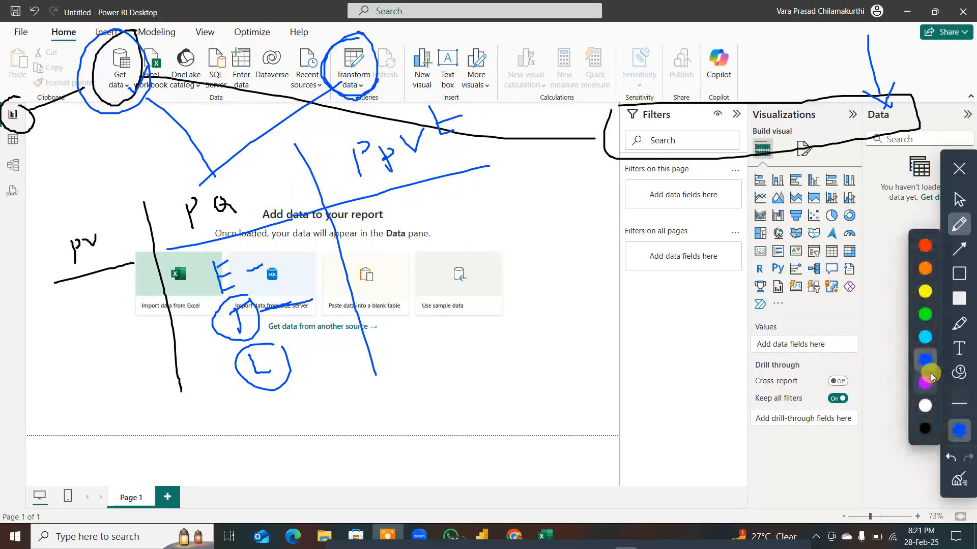
{"action": "left_click", "coordinate": [925, 268]}
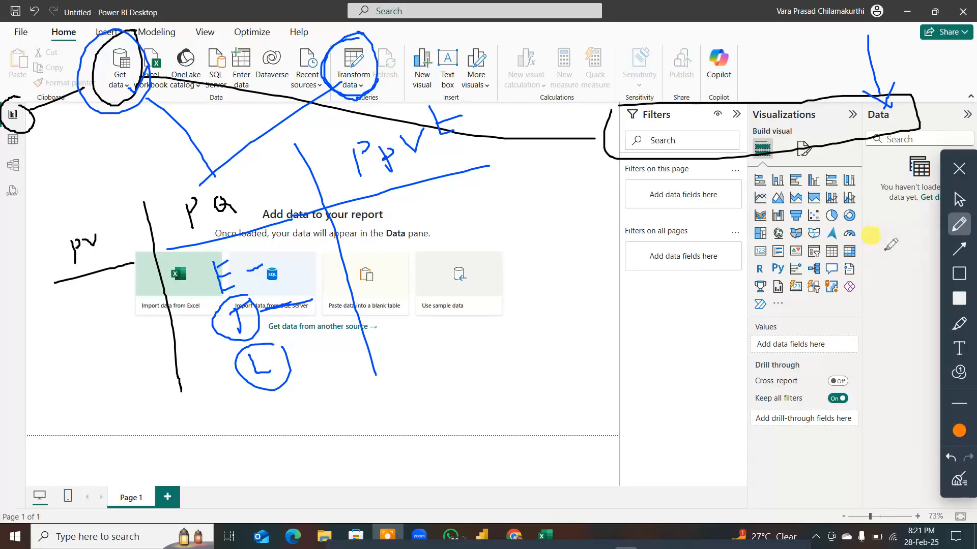
{"action": "mouse_move", "coordinate": [118, 25]}
{"action": "left_mouse_down"}
{"action": "mouse_move", "coordinate": [67, 75]}
{"action": "mouse_move", "coordinate": [120, 126]}
{"action": "mouse_move", "coordinate": [148, 51]}
{"action": "mouse_move", "coordinate": [118, 26]}
{"action": "left_mouse_up"}
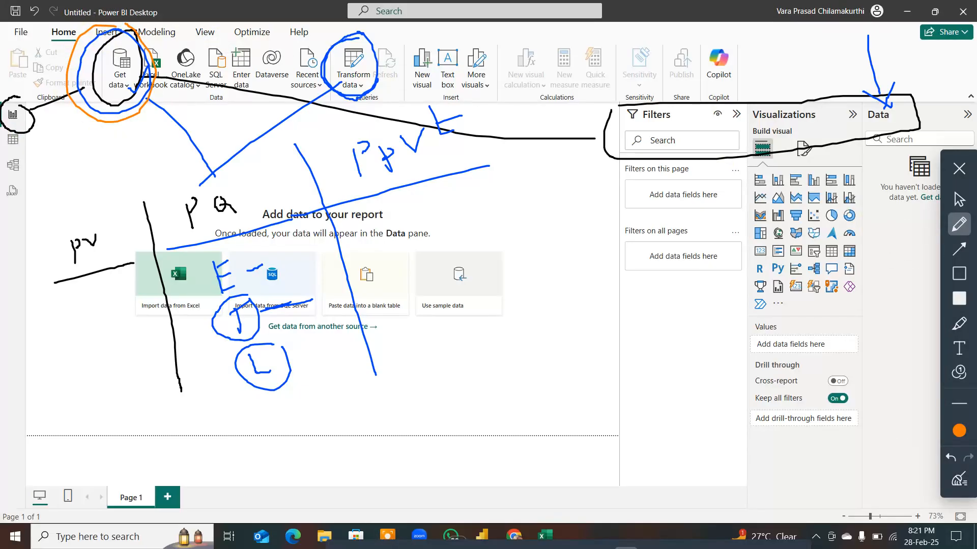
{"action": "mouse_move", "coordinate": [1, 133]}
{"action": "left_mouse_down"}
{"action": "mouse_move", "coordinate": [35, 133]}
{"action": "mouse_move", "coordinate": [36, 199]}
{"action": "left_mouse_up"}
{"action": "left_click_drag", "start_coordinate": [24, 140], "coordinate": [55, 141]}
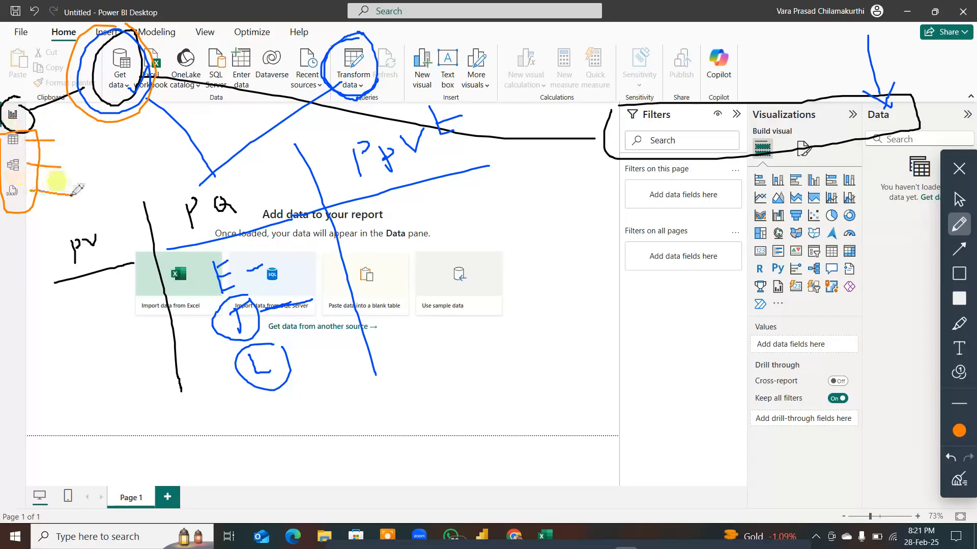
{"action": "left_click_drag", "start_coordinate": [72, 194], "coordinate": [99, 119]}
{"action": "mouse_move", "coordinate": [92, 154]}
{"action": "left_mouse_down"}
{"action": "mouse_move", "coordinate": [196, 125]}
{"action": "mouse_move", "coordinate": [336, 164]}
{"action": "left_mouse_up"}
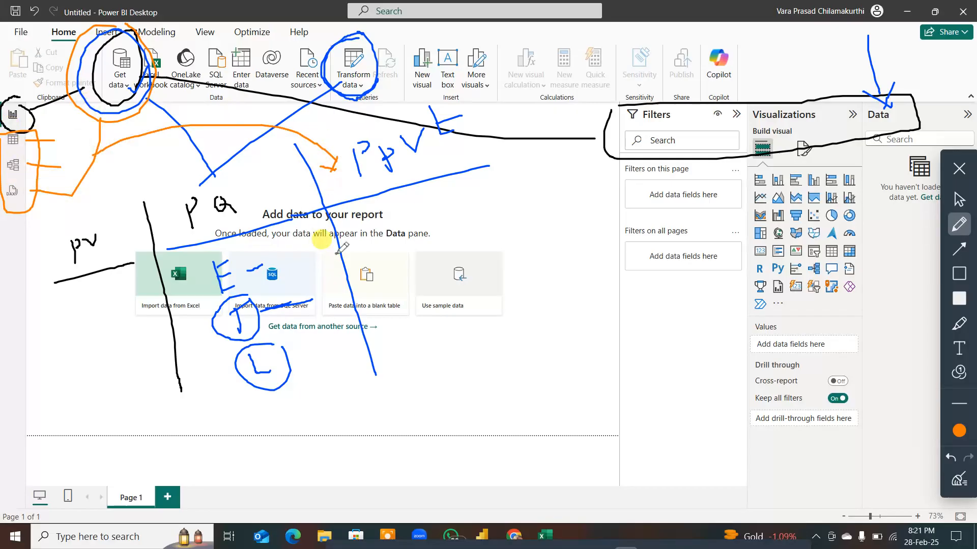
Step: Sketch three linked boxes under "PPVt" in orange, enclose them in a circle, and handwrite "DAX" beneath
{"action": "mouse_move", "coordinate": [450, 227]}
{"action": "left_mouse_down"}
{"action": "mouse_move", "coordinate": [471, 213]}
{"action": "mouse_move", "coordinate": [450, 223]}
{"action": "left_mouse_up"}
{"action": "mouse_move", "coordinate": [478, 185]}
{"action": "left_mouse_down"}
{"action": "mouse_move", "coordinate": [490, 164]}
{"action": "mouse_move", "coordinate": [484, 185]}
{"action": "mouse_move", "coordinate": [522, 198]}
{"action": "mouse_move", "coordinate": [541, 170]}
{"action": "mouse_move", "coordinate": [532, 200]}
{"action": "mouse_move", "coordinate": [482, 184]}
{"action": "mouse_move", "coordinate": [515, 184]}
{"action": "left_mouse_up"}
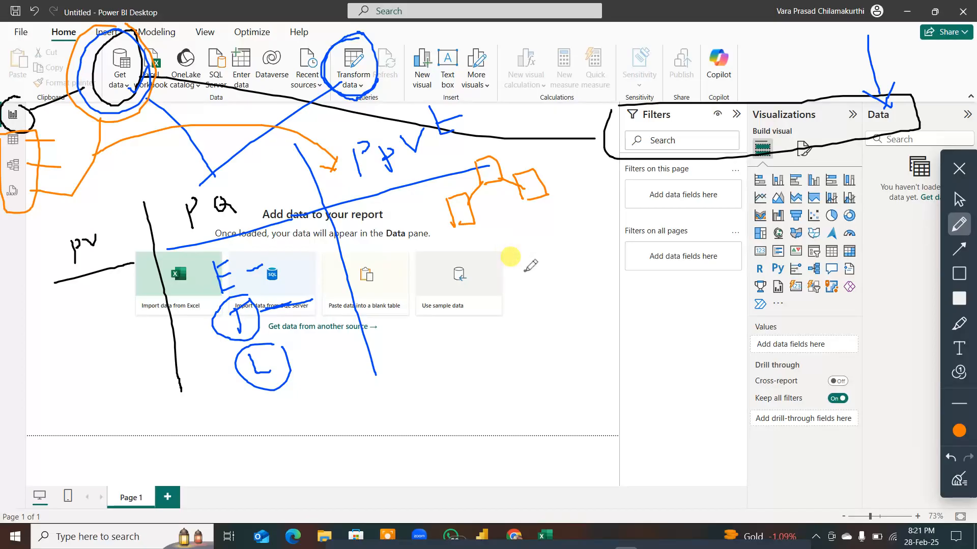
{"action": "mouse_move", "coordinate": [517, 127]}
{"action": "left_mouse_down"}
{"action": "mouse_move", "coordinate": [422, 135]}
{"action": "mouse_move", "coordinate": [441, 218]}
{"action": "mouse_move", "coordinate": [540, 232]}
{"action": "left_mouse_up"}
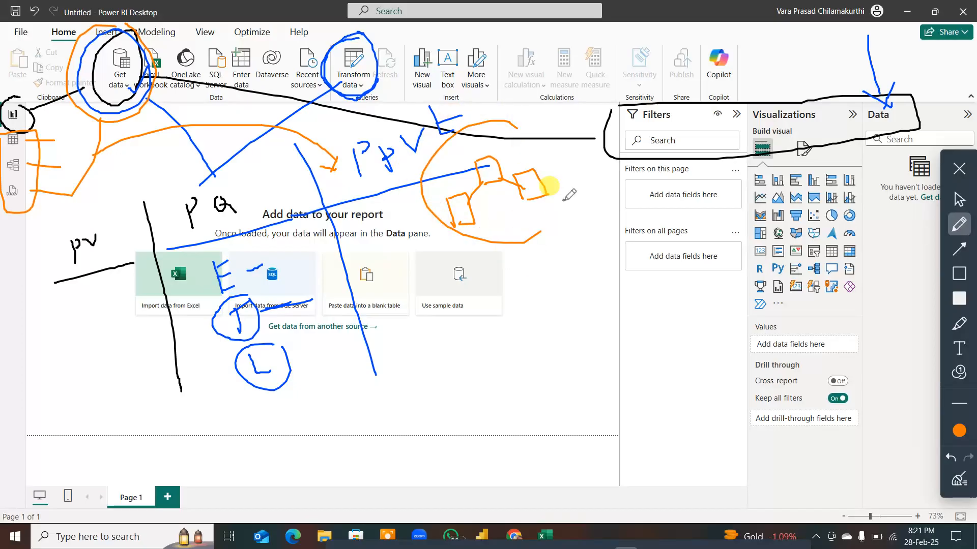
{"action": "left_click_drag", "start_coordinate": [563, 200], "coordinate": [534, 131]}
{"action": "mouse_move", "coordinate": [518, 254]}
{"action": "left_mouse_down"}
{"action": "mouse_move", "coordinate": [522, 278]}
{"action": "mouse_move", "coordinate": [555, 269]}
{"action": "mouse_move", "coordinate": [554, 259]}
{"action": "mouse_move", "coordinate": [579, 269]}
{"action": "left_mouse_up"}
{"action": "left_click_drag", "start_coordinate": [580, 248], "coordinate": [562, 269]}
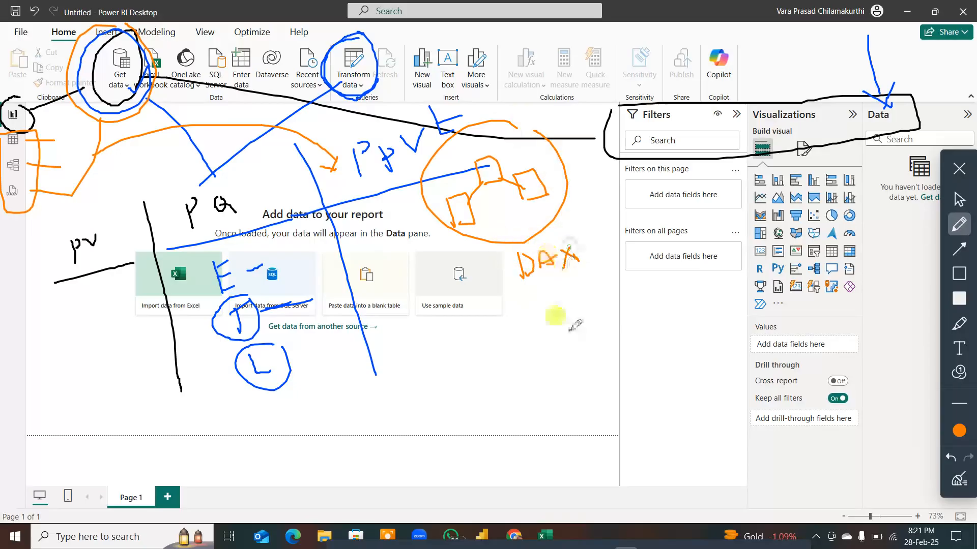
Step: Draw an orange frame around the linked-box sketch and "DAX", and underline "PPVt" in orange
{"action": "mouse_move", "coordinate": [401, 172]}
{"action": "left_mouse_down"}
{"action": "mouse_move", "coordinate": [418, 254]}
{"action": "mouse_move", "coordinate": [463, 352]}
{"action": "mouse_move", "coordinate": [647, 274]}
{"action": "left_mouse_up"}
{"action": "left_click_drag", "start_coordinate": [634, 230], "coordinate": [574, 100]}
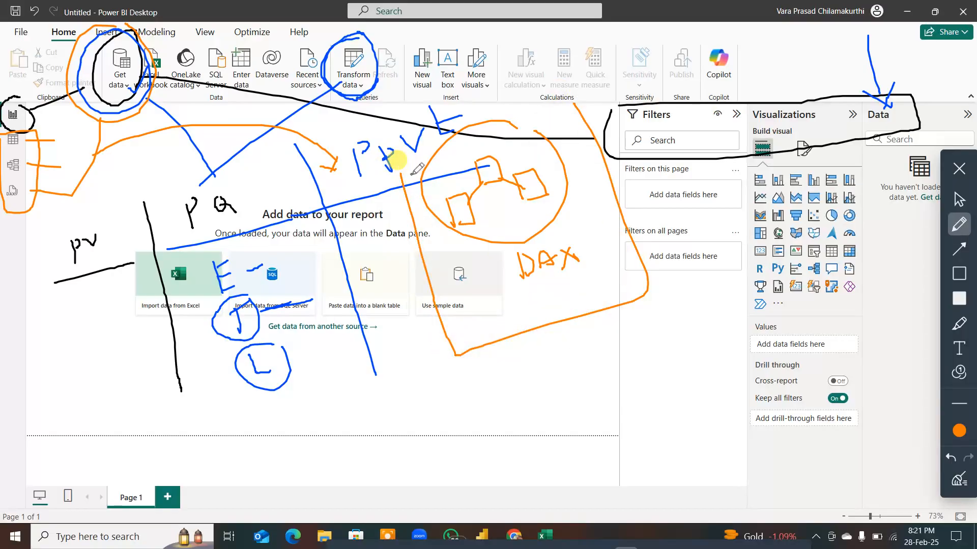
{"action": "left_click_drag", "start_coordinate": [385, 172], "coordinate": [455, 151]}
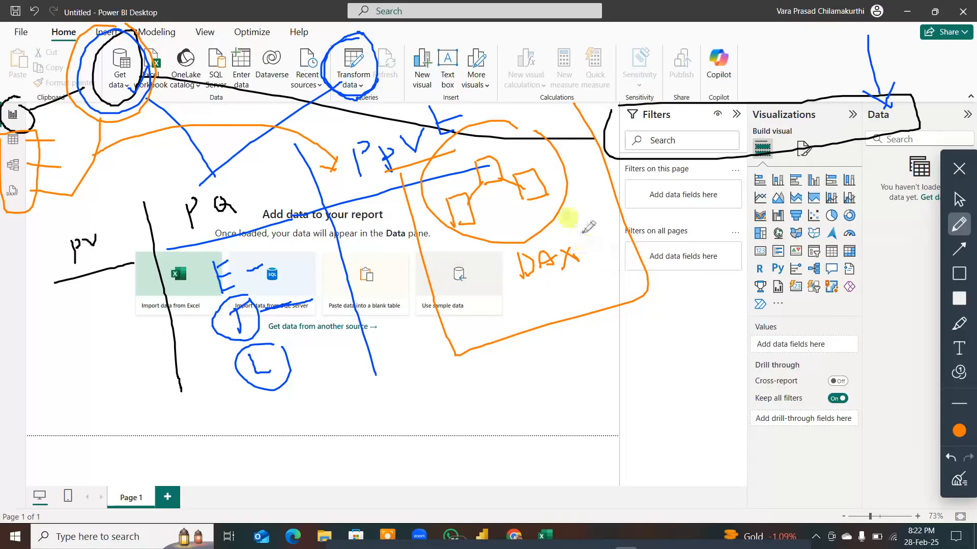
Step: Number the three linked boxes 1, 2 and 3 in black, and circle "DAX" in black
{"action": "left_click", "coordinate": [959, 431]}
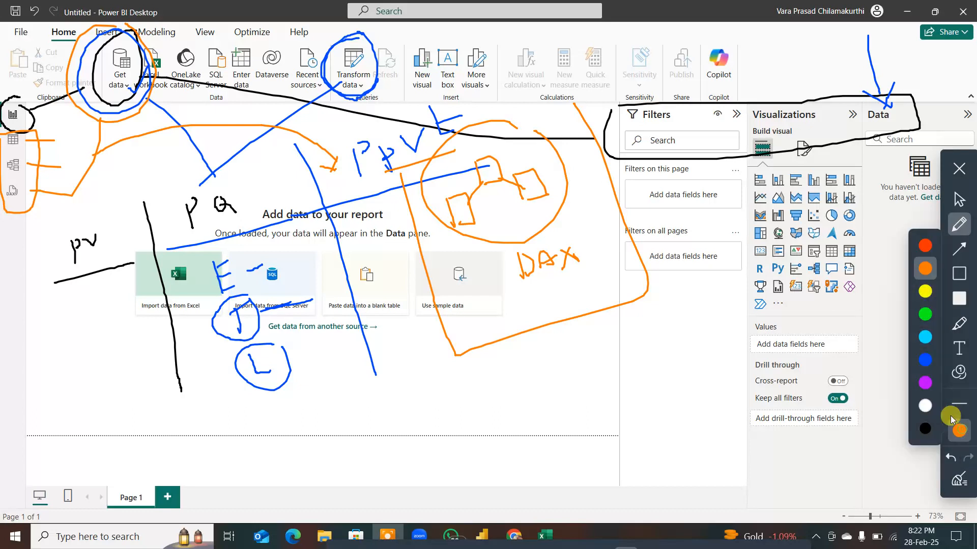
{"action": "left_click", "coordinate": [924, 428]}
{"action": "left_click_drag", "start_coordinate": [527, 181], "coordinate": [532, 195]}
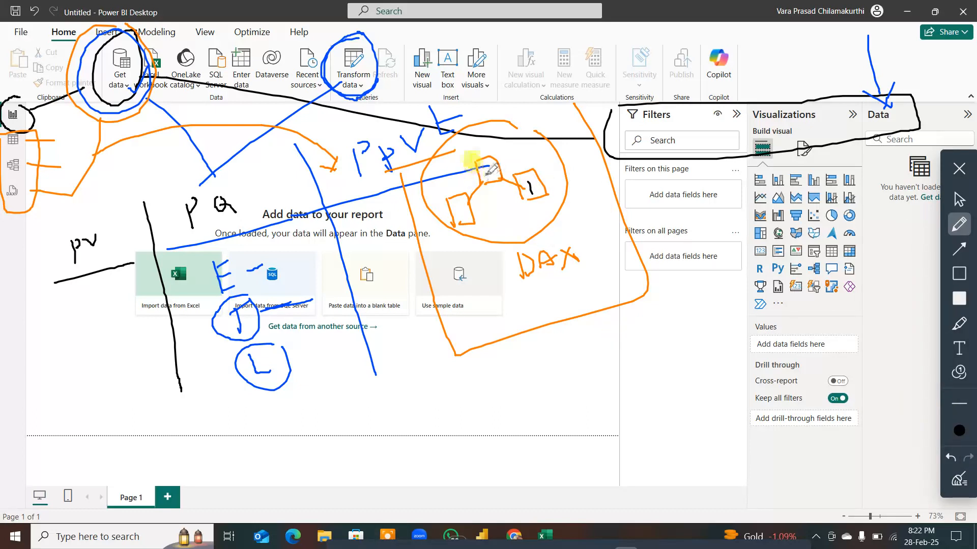
{"action": "left_click_drag", "start_coordinate": [487, 174], "coordinate": [502, 178]}
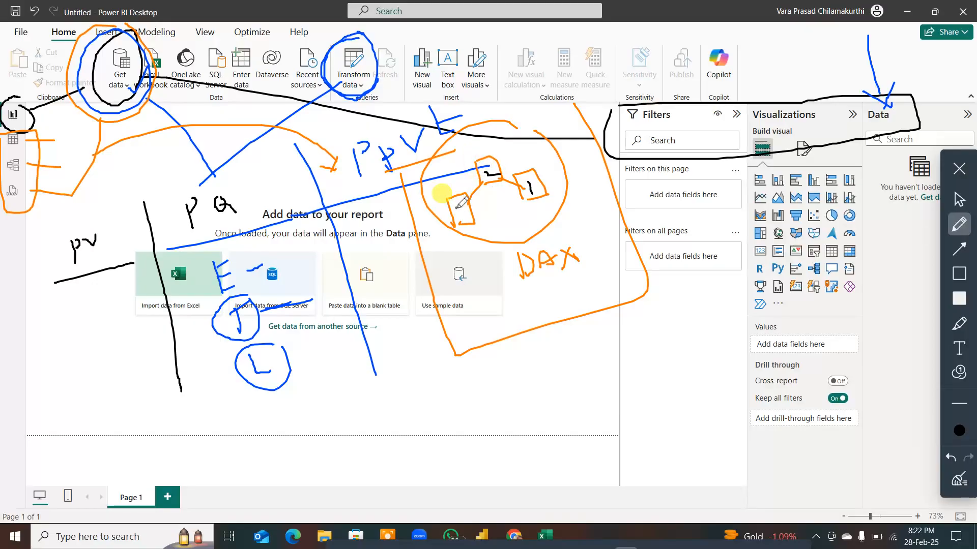
{"action": "left_click_drag", "start_coordinate": [457, 202], "coordinate": [459, 217]}
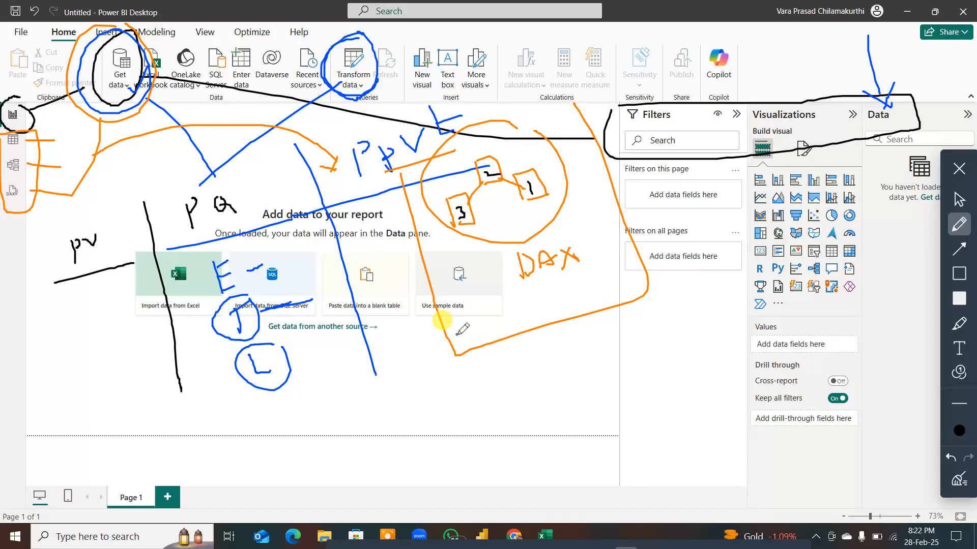
{"action": "mouse_move", "coordinate": [556, 231]}
{"action": "left_mouse_down"}
{"action": "mouse_move", "coordinate": [504, 245]}
{"action": "mouse_move", "coordinate": [543, 299]}
{"action": "mouse_move", "coordinate": [585, 275]}
{"action": "left_mouse_up"}
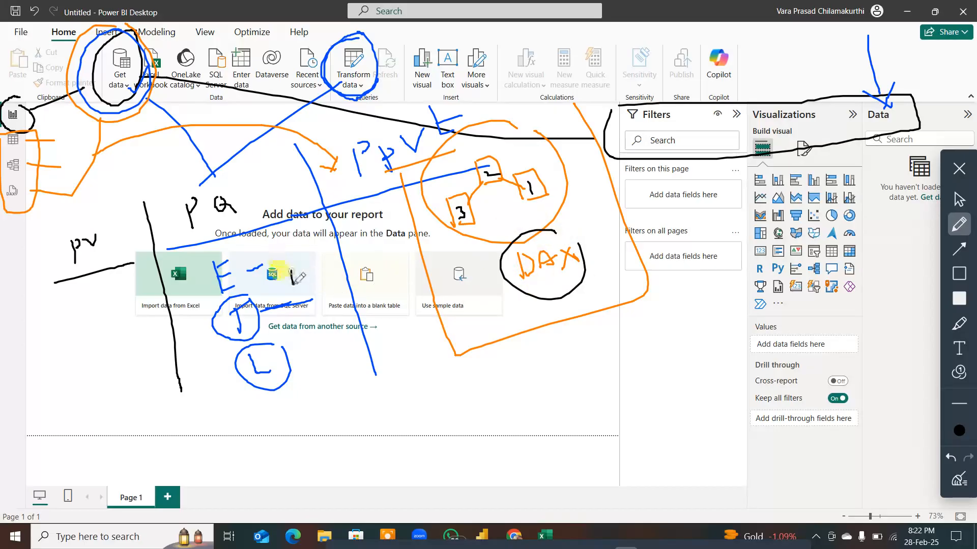
Step: In black, handwrite "M-Fu" beside E with M circled, frame the E, T, L column, circle "PQ", and underline "M-Fu" and "DAX"
{"action": "mouse_move", "coordinate": [295, 275]}
{"action": "left_mouse_down"}
{"action": "mouse_move", "coordinate": [321, 268]}
{"action": "mouse_move", "coordinate": [334, 281]}
{"action": "mouse_move", "coordinate": [330, 257]}
{"action": "mouse_move", "coordinate": [283, 292]}
{"action": "mouse_move", "coordinate": [316, 296]}
{"action": "mouse_move", "coordinate": [315, 253]}
{"action": "mouse_move", "coordinate": [300, 249]}
{"action": "left_mouse_up"}
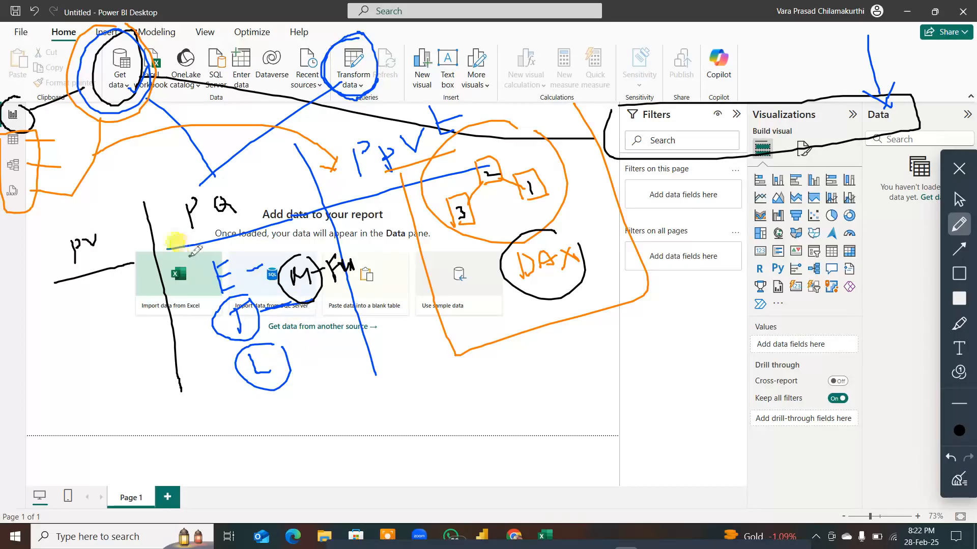
{"action": "mouse_move", "coordinate": [190, 256]}
{"action": "left_mouse_down"}
{"action": "mouse_move", "coordinate": [233, 411]}
{"action": "mouse_move", "coordinate": [307, 392]}
{"action": "mouse_move", "coordinate": [302, 318]}
{"action": "mouse_move", "coordinate": [230, 201]}
{"action": "left_mouse_up"}
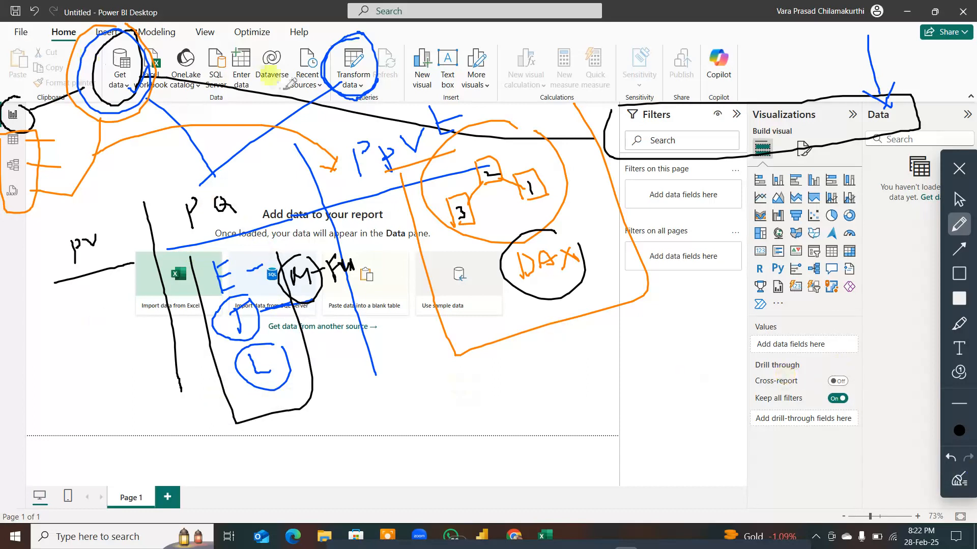
{"action": "mouse_move", "coordinate": [220, 163]}
{"action": "left_mouse_down"}
{"action": "mouse_move", "coordinate": [192, 176]}
{"action": "mouse_move", "coordinate": [180, 223]}
{"action": "mouse_move", "coordinate": [254, 213]}
{"action": "mouse_move", "coordinate": [224, 162]}
{"action": "left_mouse_up"}
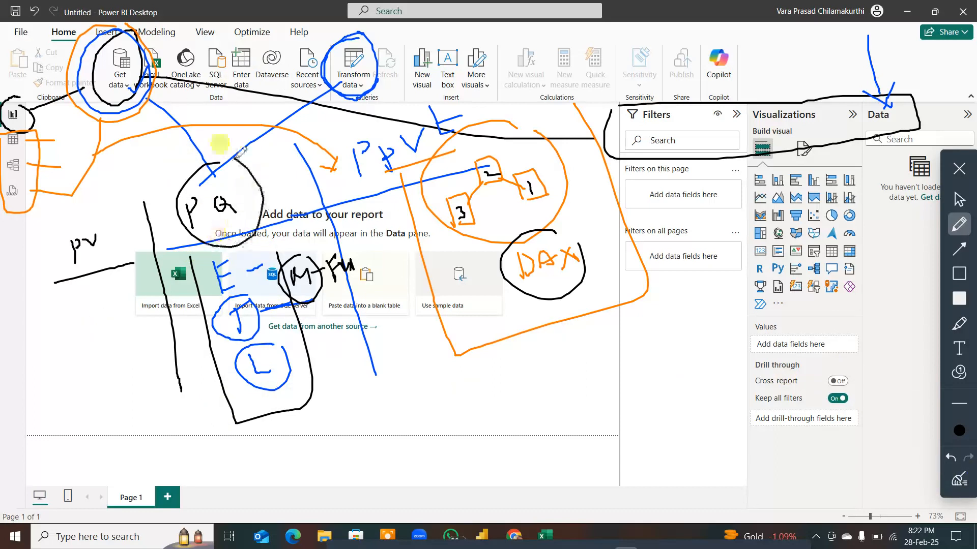
{"action": "left_click_drag", "start_coordinate": [305, 305], "coordinate": [356, 292]}
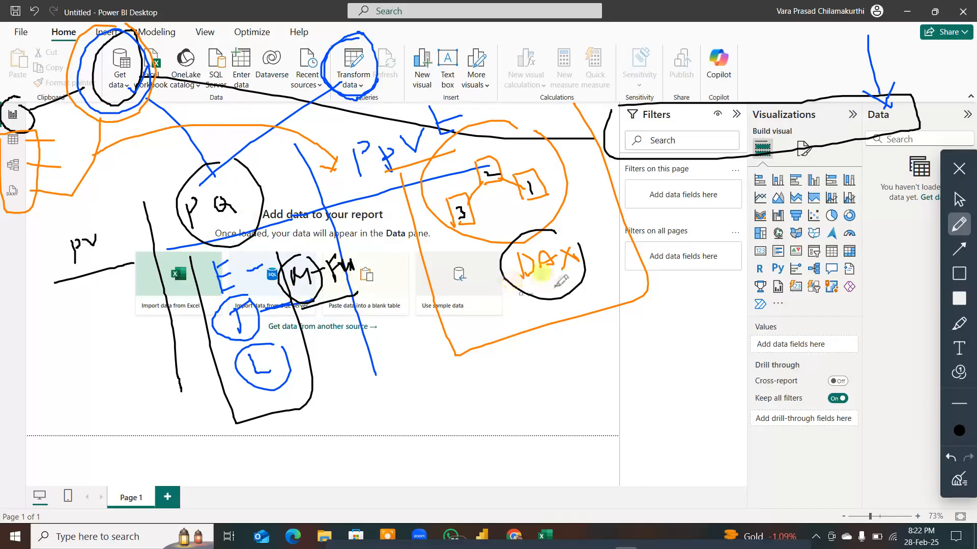
{"action": "left_click_drag", "start_coordinate": [519, 294], "coordinate": [589, 278]}
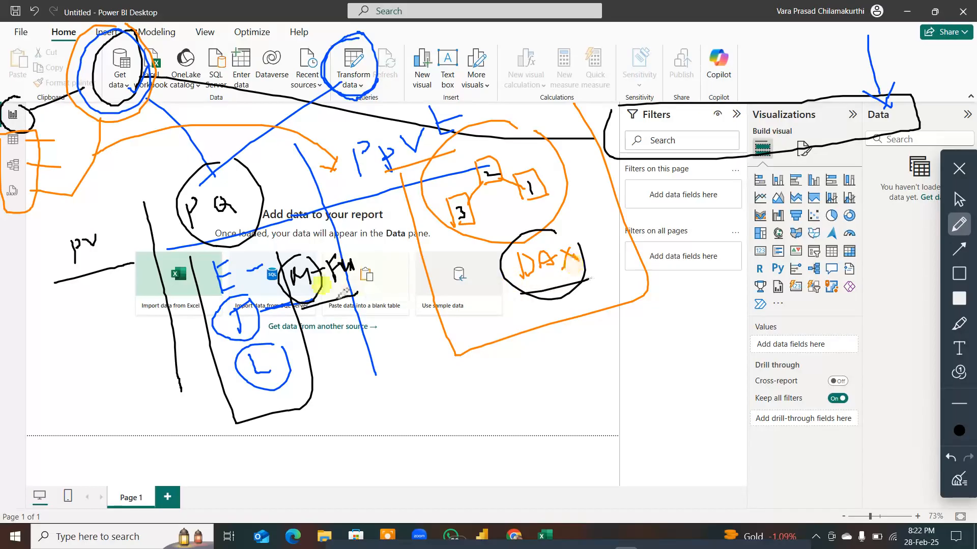
Step: Handwrite an underlined, ticked "D&D" beneath "M-Fu" in black, add a tick and arrow at "DAX", and draw a line from "PQ" towards "D&D"
{"action": "mouse_move", "coordinate": [322, 310]}
{"action": "left_mouse_down"}
{"action": "mouse_move", "coordinate": [327, 334]}
{"action": "mouse_move", "coordinate": [352, 321]}
{"action": "left_mouse_up"}
{"action": "mouse_move", "coordinate": [360, 306]}
{"action": "left_mouse_down"}
{"action": "mouse_move", "coordinate": [362, 319]}
{"action": "mouse_move", "coordinate": [371, 318]}
{"action": "left_mouse_up"}
{"action": "mouse_move", "coordinate": [315, 347]}
{"action": "left_mouse_down"}
{"action": "mouse_move", "coordinate": [386, 333]}
{"action": "mouse_move", "coordinate": [385, 312]}
{"action": "left_mouse_up"}
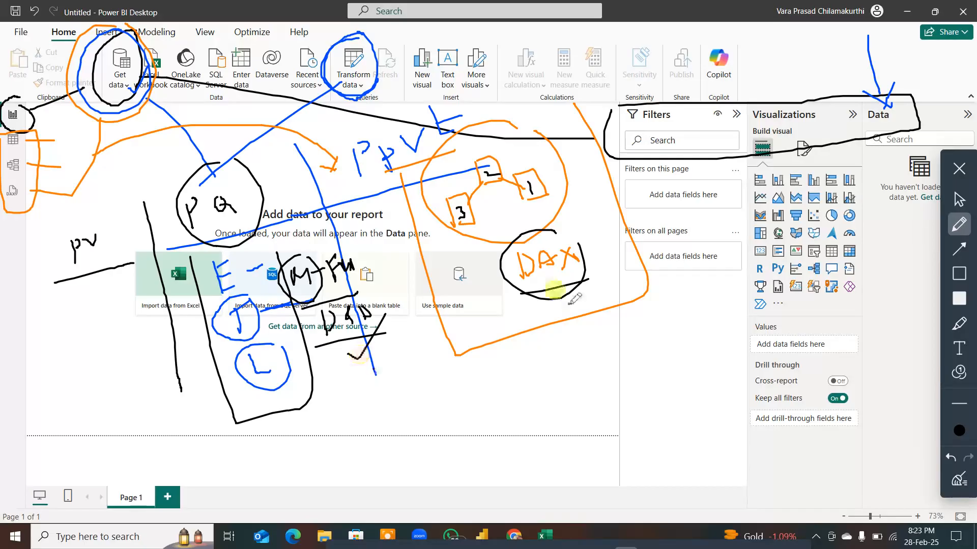
{"action": "mouse_move", "coordinate": [569, 289]}
{"action": "left_mouse_down"}
{"action": "mouse_move", "coordinate": [626, 233]}
{"action": "mouse_move", "coordinate": [614, 308]}
{"action": "left_mouse_up"}
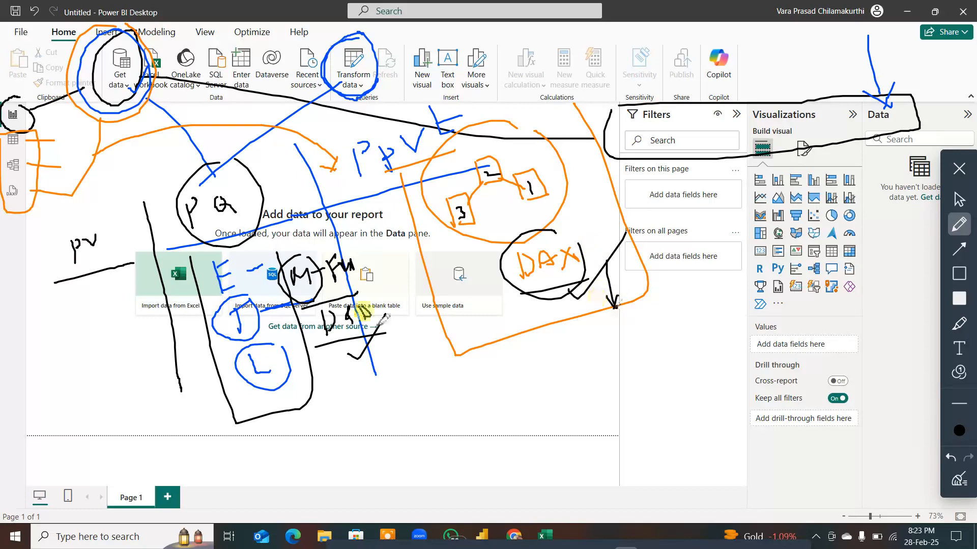
{"action": "mouse_move", "coordinate": [351, 305]}
{"action": "left_mouse_down"}
{"action": "mouse_move", "coordinate": [363, 319]}
{"action": "mouse_move", "coordinate": [387, 282]}
{"action": "left_mouse_up"}
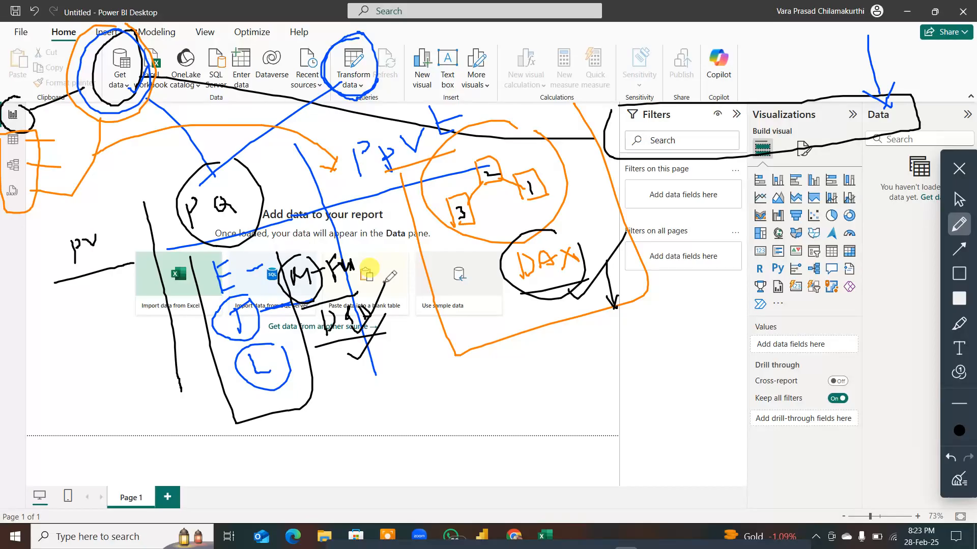
{"action": "left_click_drag", "start_coordinate": [320, 227], "coordinate": [384, 277]}
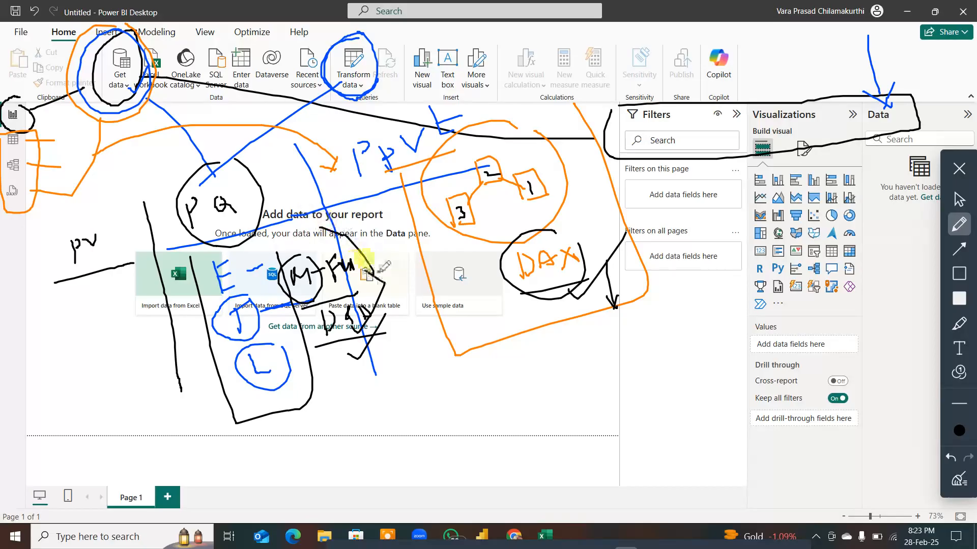
Step: In black, add two arrows beside "DAX", circle "DAX" and the "M-Fu" and "D&D" notes, link both circles, and write "Ex" beneath
{"action": "left_click_drag", "start_coordinate": [593, 305], "coordinate": [611, 335]}
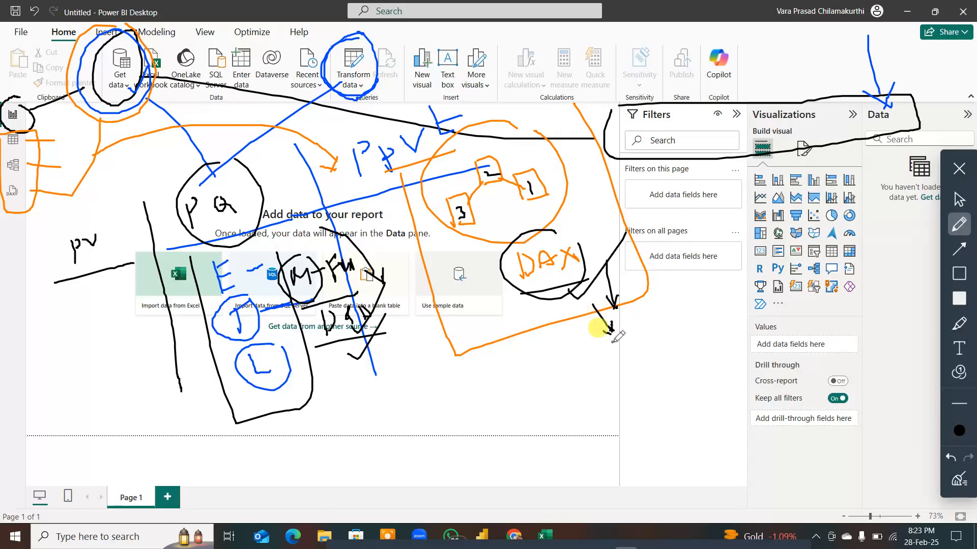
{"action": "mouse_move", "coordinate": [621, 262]}
{"action": "left_mouse_down"}
{"action": "mouse_move", "coordinate": [686, 245]}
{"action": "mouse_move", "coordinate": [691, 260]}
{"action": "left_mouse_up"}
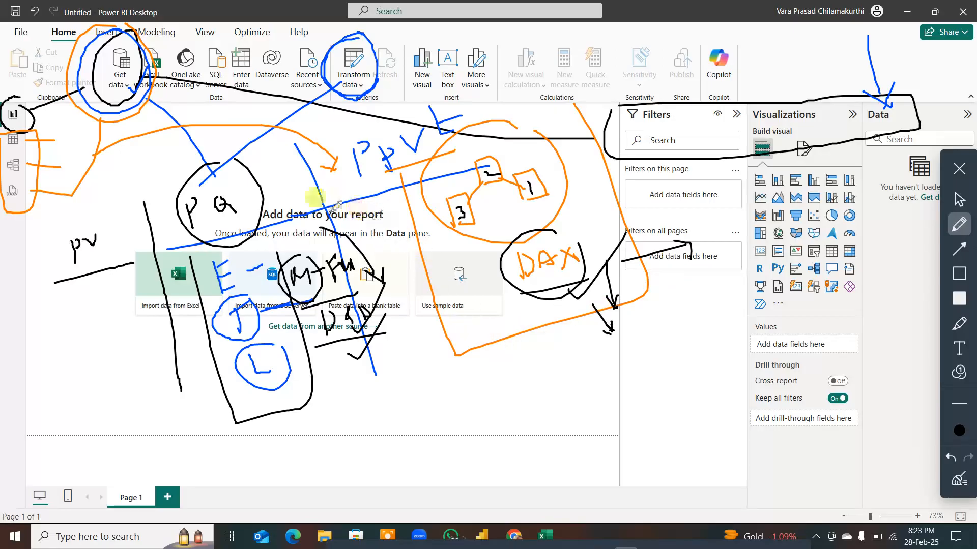
{"action": "mouse_move", "coordinate": [270, 272]}
{"action": "left_mouse_down"}
{"action": "mouse_move", "coordinate": [310, 337]}
{"action": "mouse_move", "coordinate": [385, 284]}
{"action": "mouse_move", "coordinate": [355, 205]}
{"action": "left_mouse_up"}
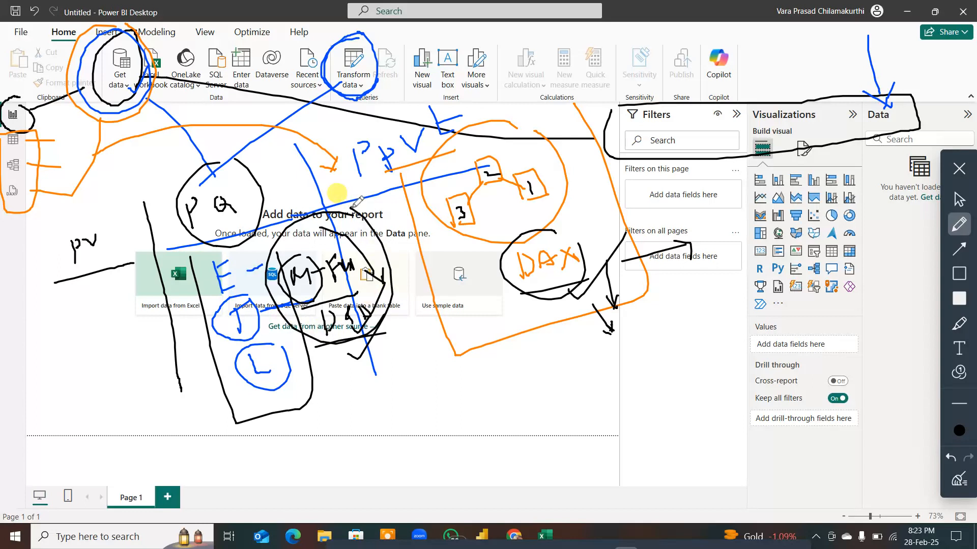
{"action": "mouse_move", "coordinate": [585, 220]}
{"action": "left_mouse_down"}
{"action": "mouse_move", "coordinate": [552, 214]}
{"action": "mouse_move", "coordinate": [494, 255]}
{"action": "mouse_move", "coordinate": [519, 295]}
{"action": "mouse_move", "coordinate": [602, 275]}
{"action": "mouse_move", "coordinate": [578, 208]}
{"action": "left_mouse_up"}
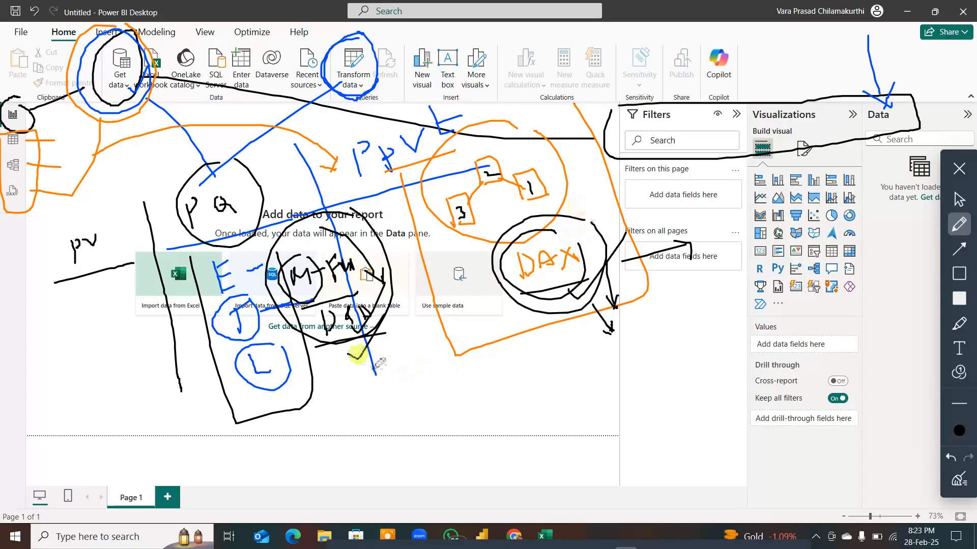
{"action": "mouse_move", "coordinate": [363, 346]}
{"action": "left_mouse_down"}
{"action": "mouse_move", "coordinate": [443, 385]}
{"action": "mouse_move", "coordinate": [578, 294]}
{"action": "left_mouse_up"}
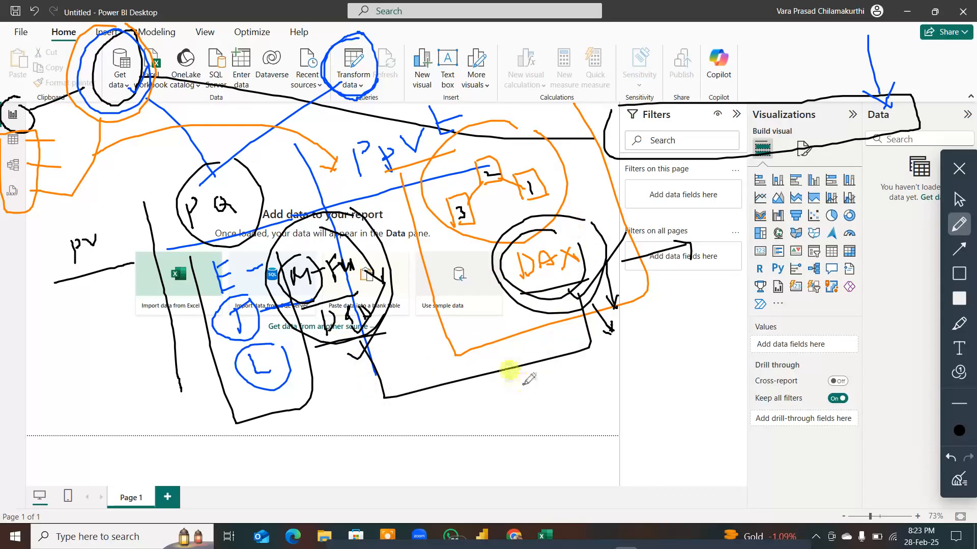
{"action": "mouse_move", "coordinate": [537, 382]}
{"action": "left_mouse_down"}
{"action": "mouse_move", "coordinate": [524, 390]}
{"action": "mouse_move", "coordinate": [527, 404]}
{"action": "mouse_move", "coordinate": [543, 393]}
{"action": "mouse_move", "coordinate": [557, 413]}
{"action": "mouse_move", "coordinate": [572, 405]}
{"action": "left_mouse_up"}
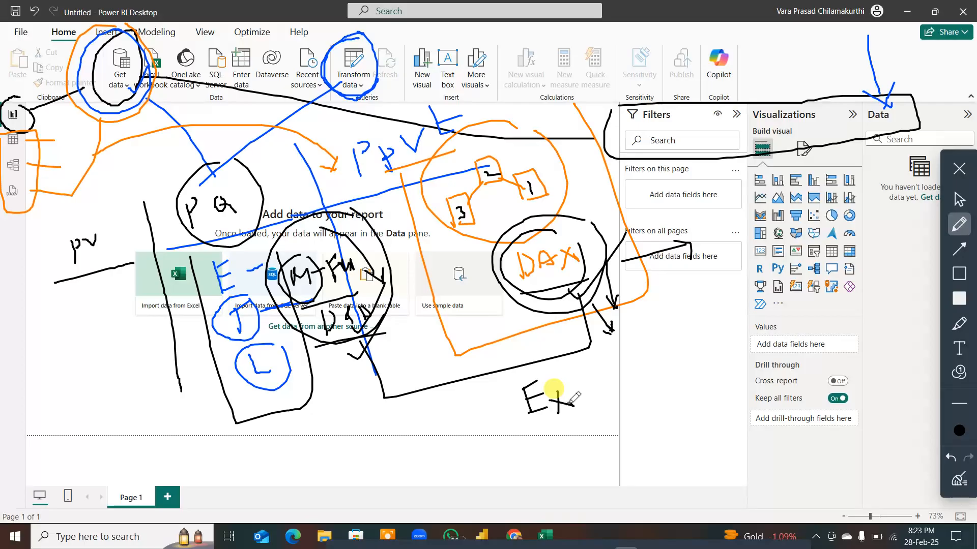
Step: In orange, handwrite "2011" under "PV", circle "PV", write "2013" beside "PQ", and write "2010" above the linked-box sketch
{"action": "left_click", "coordinate": [959, 431]}
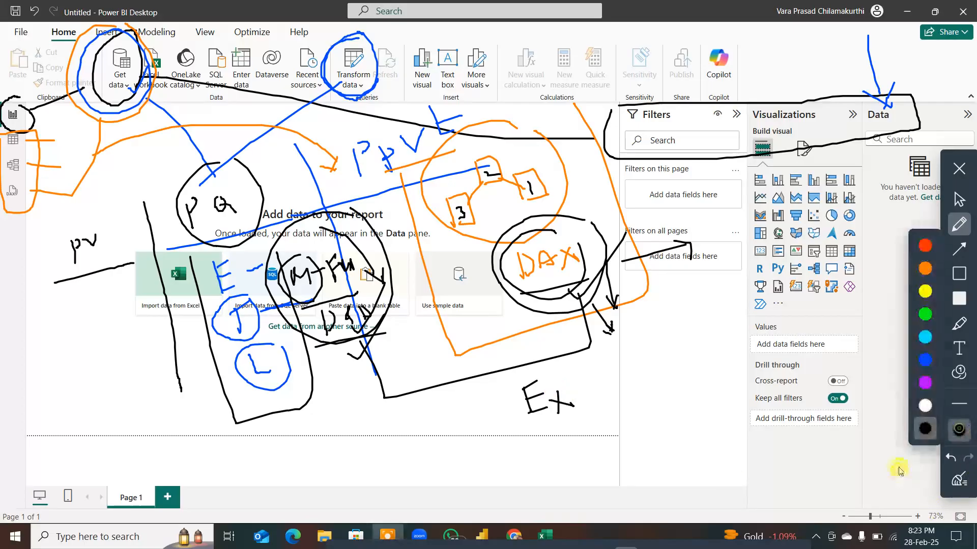
{"action": "left_click", "coordinate": [926, 269]}
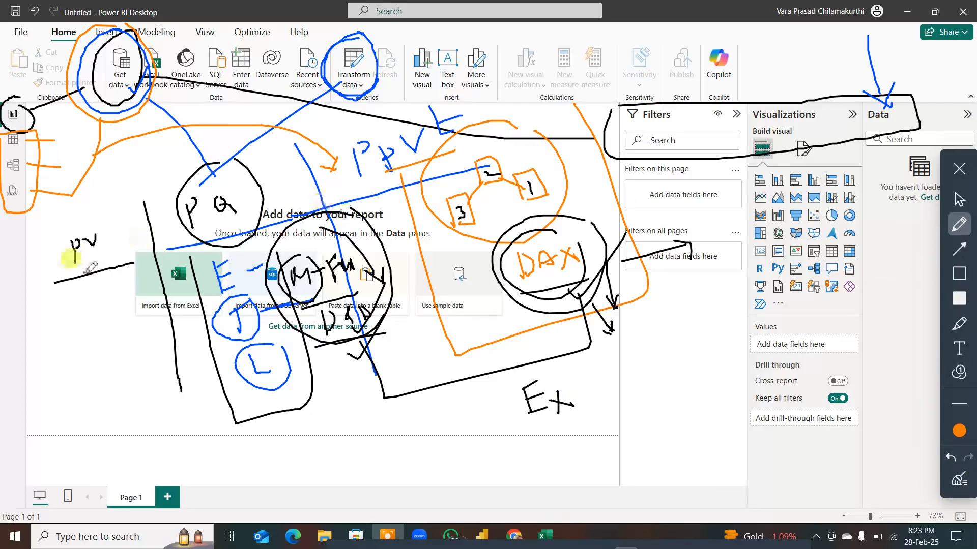
{"action": "mouse_move", "coordinate": [67, 302]}
{"action": "left_mouse_down"}
{"action": "mouse_move", "coordinate": [86, 315]}
{"action": "mouse_move", "coordinate": [100, 291]}
{"action": "mouse_move", "coordinate": [111, 309]}
{"action": "mouse_move", "coordinate": [125, 306]}
{"action": "left_mouse_up"}
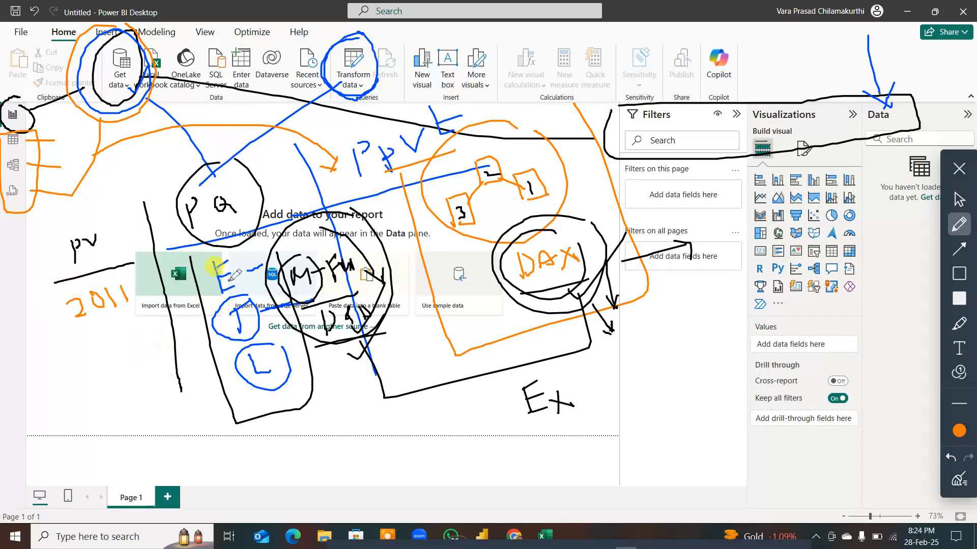
{"action": "mouse_move", "coordinate": [73, 226]}
{"action": "left_mouse_down"}
{"action": "mouse_move", "coordinate": [58, 262]}
{"action": "mouse_move", "coordinate": [118, 257]}
{"action": "mouse_move", "coordinate": [81, 219]}
{"action": "mouse_move", "coordinate": [74, 225]}
{"action": "left_mouse_up"}
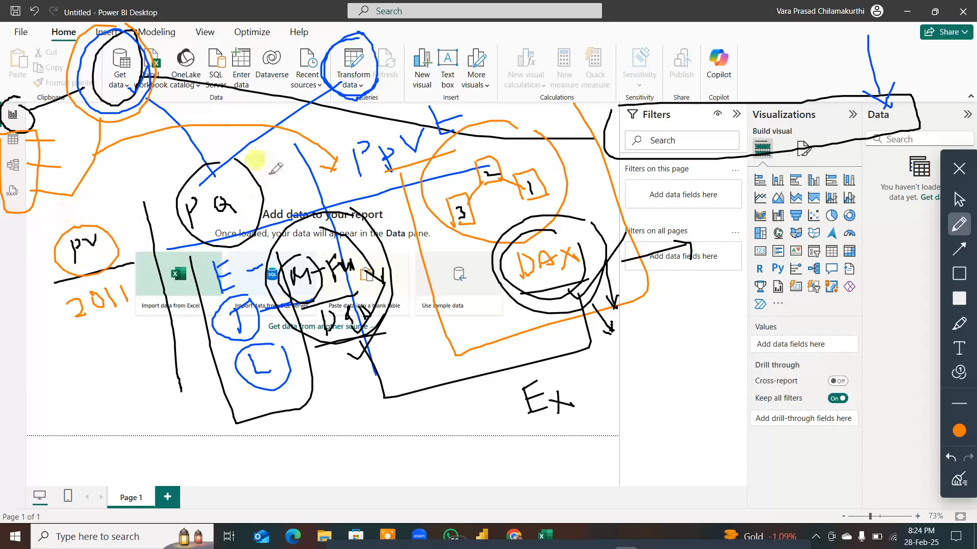
{"action": "mouse_move", "coordinate": [262, 177]}
{"action": "left_mouse_down"}
{"action": "mouse_move", "coordinate": [275, 190]}
{"action": "mouse_move", "coordinate": [284, 175]}
{"action": "mouse_move", "coordinate": [294, 190]}
{"action": "left_mouse_up"}
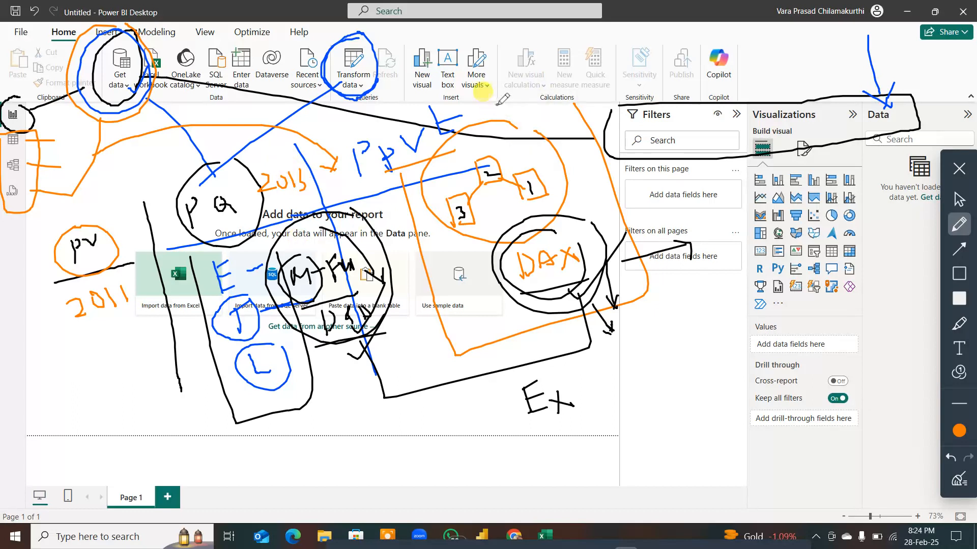
{"action": "mouse_move", "coordinate": [503, 102]}
{"action": "left_mouse_down"}
{"action": "mouse_move", "coordinate": [515, 115]}
{"action": "mouse_move", "coordinate": [541, 83]}
{"action": "left_mouse_up"}
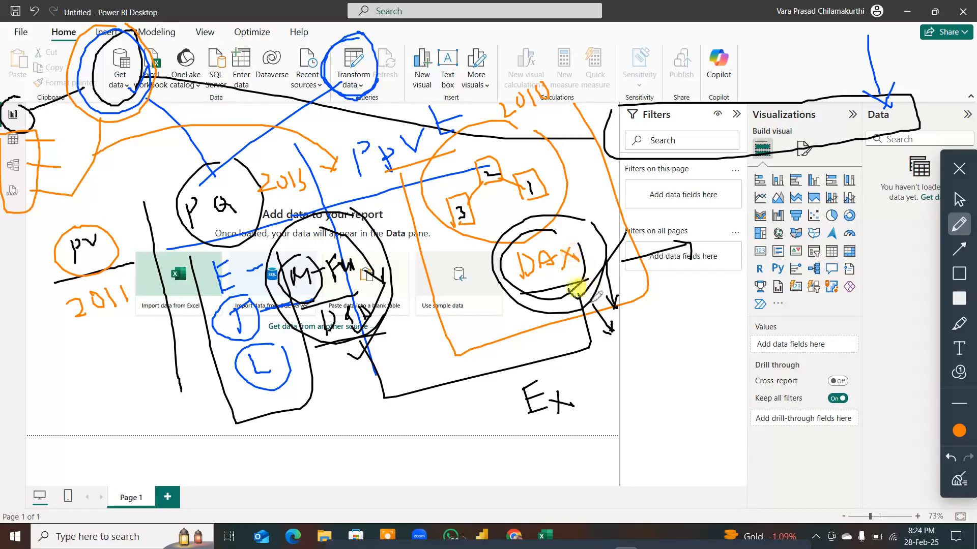
Step: Handwrite "PBI 2015 Q4" in orange to the right of the "Ex" note
{"action": "mouse_move", "coordinate": [682, 388]}
{"action": "left_mouse_down"}
{"action": "mouse_move", "coordinate": [681, 364]}
{"action": "mouse_move", "coordinate": [722, 366]}
{"action": "mouse_move", "coordinate": [724, 344]}
{"action": "left_mouse_up"}
{"action": "left_click_drag", "start_coordinate": [717, 365], "coordinate": [729, 362]}
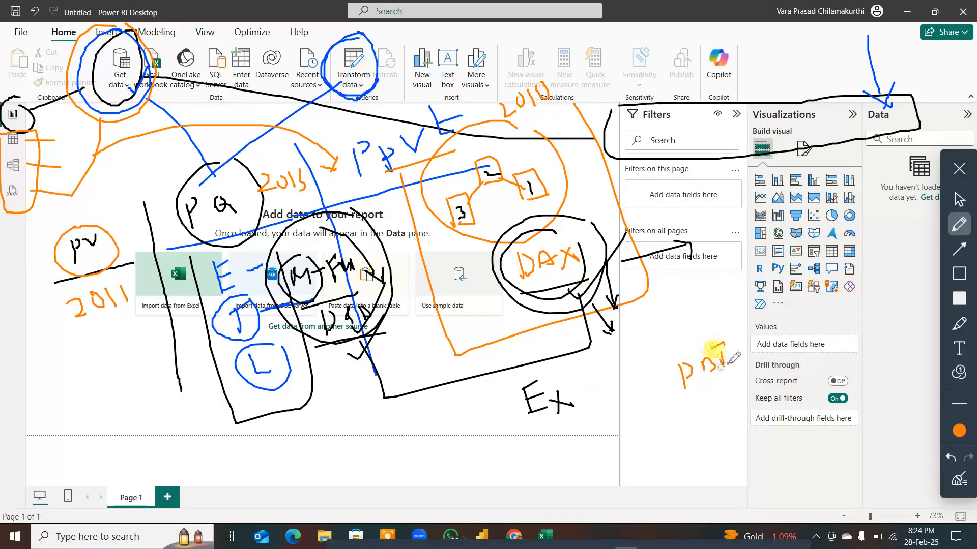
{"action": "mouse_move", "coordinate": [679, 400]}
{"action": "left_mouse_down"}
{"action": "mouse_move", "coordinate": [691, 409]}
{"action": "mouse_move", "coordinate": [723, 367]}
{"action": "mouse_move", "coordinate": [731, 388]}
{"action": "mouse_move", "coordinate": [743, 370]}
{"action": "left_mouse_up"}
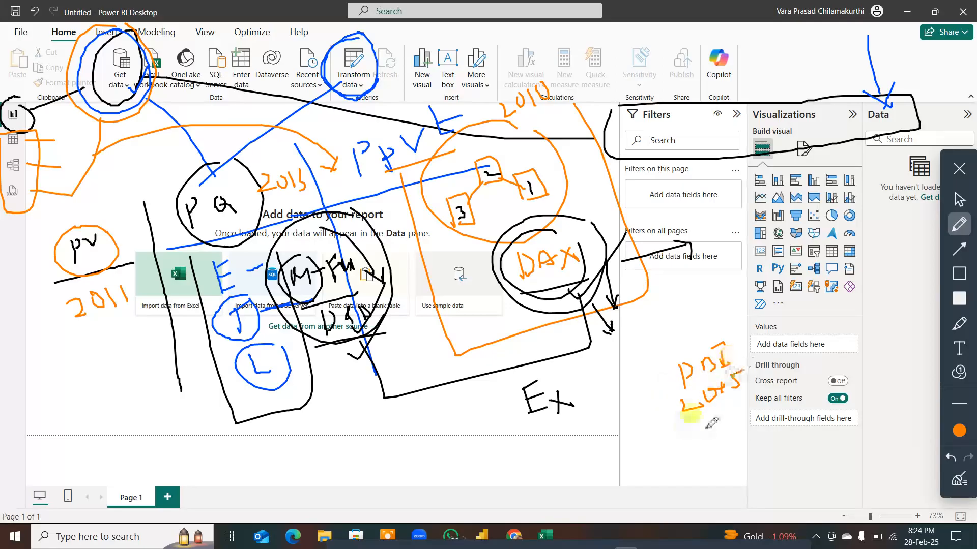
{"action": "mouse_move", "coordinate": [706, 417]}
{"action": "left_mouse_down"}
{"action": "mouse_move", "coordinate": [708, 436]}
{"action": "mouse_move", "coordinate": [730, 435]}
{"action": "left_mouse_up"}
{"action": "mouse_move", "coordinate": [731, 436]}
{"action": "left_mouse_down"}
{"action": "mouse_move", "coordinate": [743, 431]}
{"action": "mouse_move", "coordinate": [740, 445]}
{"action": "left_mouse_up"}
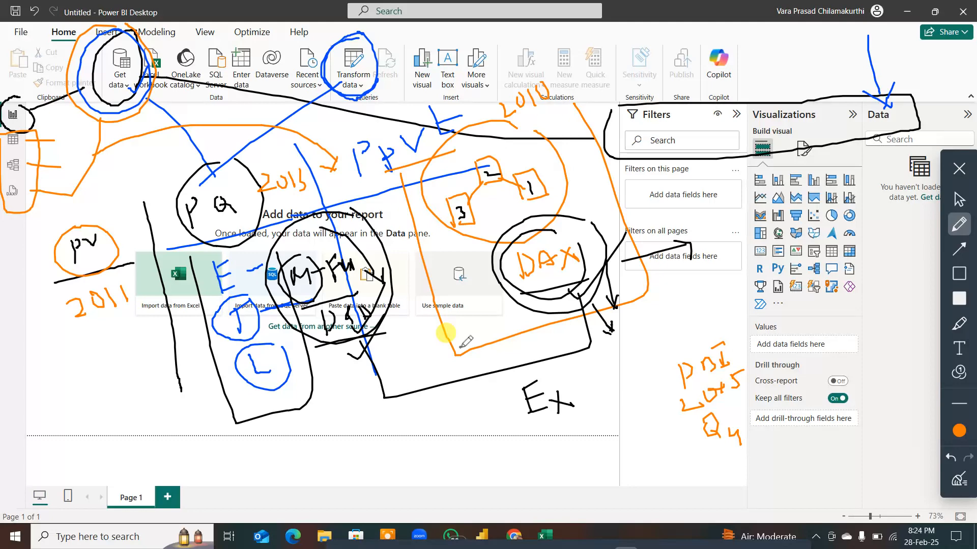
Step: Clear all annotations and handwrite "PV" and "PQ" in orange with a slanted divider line between them
{"action": "left_click", "coordinate": [960, 481]}
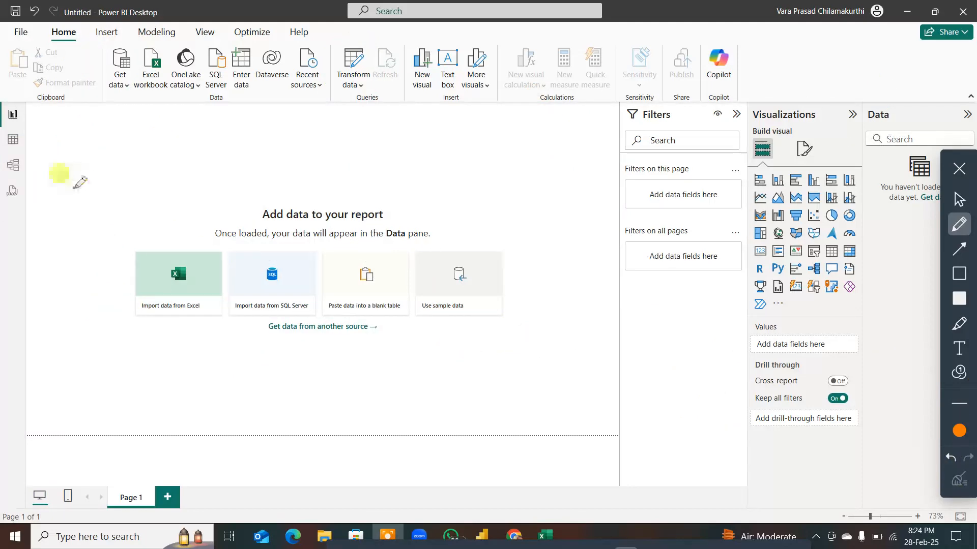
{"action": "mouse_move", "coordinate": [75, 191]}
{"action": "left_mouse_down"}
{"action": "mouse_move", "coordinate": [77, 230]}
{"action": "mouse_move", "coordinate": [78, 188]}
{"action": "mouse_move", "coordinate": [79, 209]}
{"action": "mouse_move", "coordinate": [107, 211]}
{"action": "mouse_move", "coordinate": [121, 180]}
{"action": "left_mouse_up"}
{"action": "left_click_drag", "start_coordinate": [180, 139], "coordinate": [229, 324]}
{"action": "left_click_drag", "start_coordinate": [222, 165], "coordinate": [228, 197]}
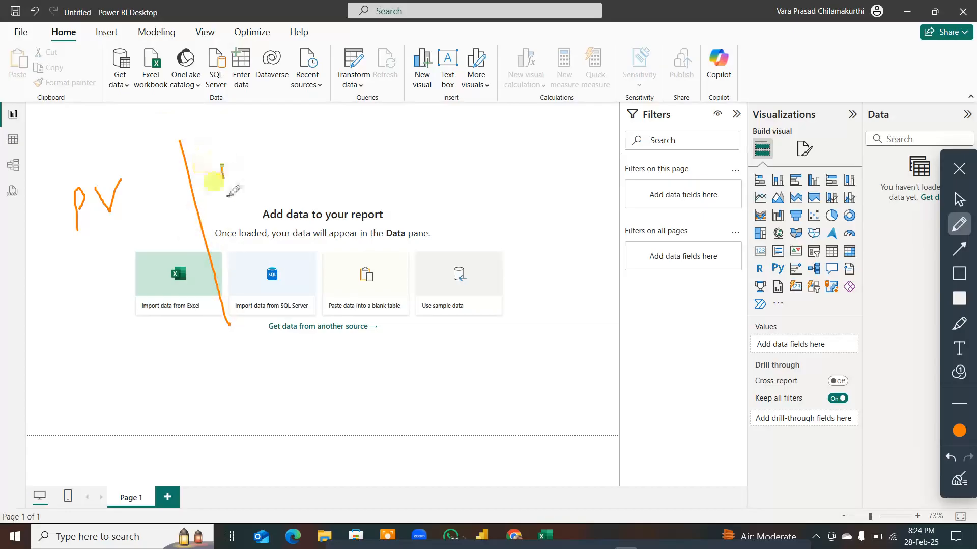
{"action": "mouse_move", "coordinate": [235, 164]}
{"action": "left_mouse_down"}
{"action": "mouse_move", "coordinate": [232, 177]}
{"action": "mouse_move", "coordinate": [269, 173]}
{"action": "mouse_move", "coordinate": [288, 184]}
{"action": "left_mouse_up"}
Step: Handwrite "PPvt" and "Serv" in orange after "PQ", and draw slanted divider lines before each of them
{"action": "left_click_drag", "start_coordinate": [353, 127], "coordinate": [373, 162]}
{"action": "mouse_move", "coordinate": [356, 128]}
{"action": "left_mouse_down"}
{"action": "mouse_move", "coordinate": [401, 153]}
{"action": "mouse_move", "coordinate": [423, 125]}
{"action": "mouse_move", "coordinate": [451, 133]}
{"action": "left_mouse_up"}
{"action": "left_click_drag", "start_coordinate": [443, 122], "coordinate": [469, 109]}
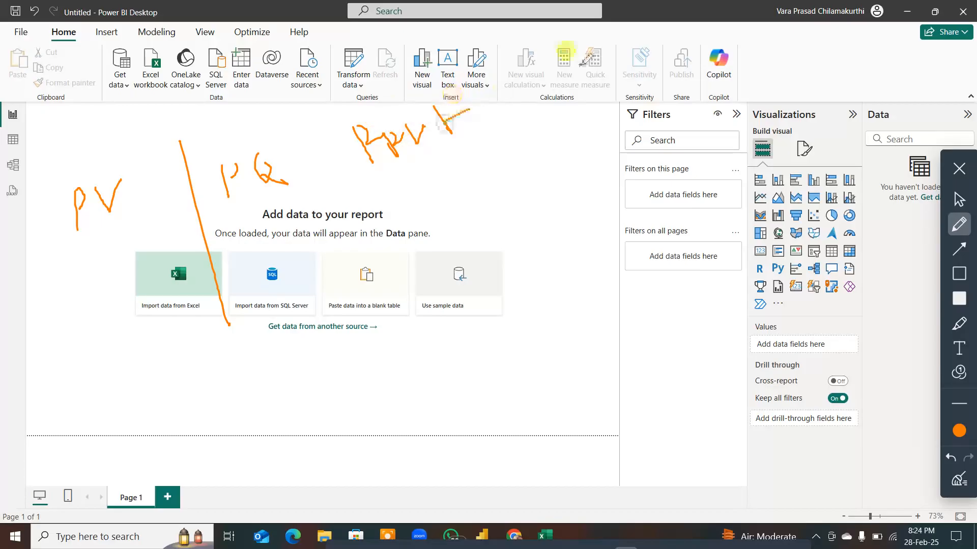
{"action": "left_click_drag", "start_coordinate": [611, 31], "coordinate": [684, 173]}
{"action": "mouse_move", "coordinate": [705, 76]}
{"action": "left_mouse_down"}
{"action": "mouse_move", "coordinate": [700, 89]}
{"action": "mouse_move", "coordinate": [758, 60]}
{"action": "left_mouse_up"}
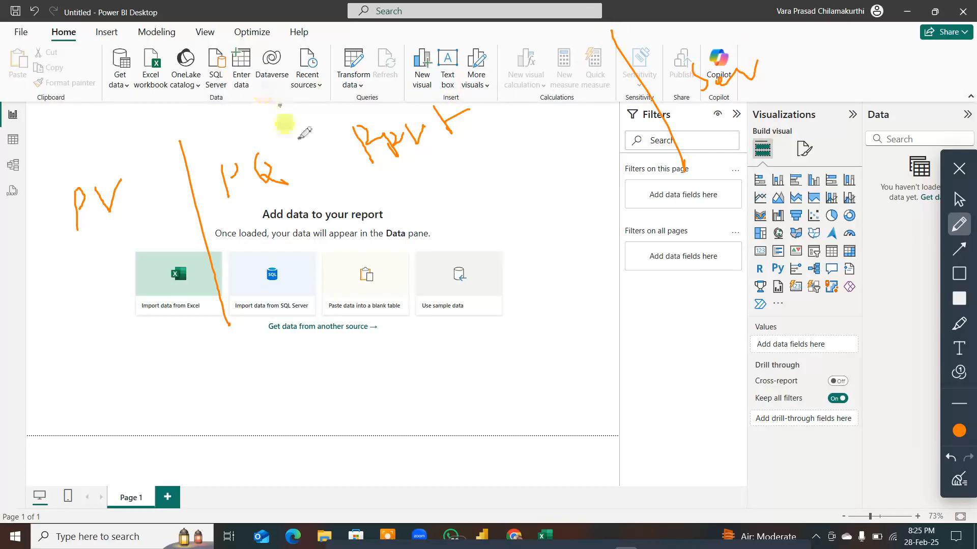
{"action": "left_click_drag", "start_coordinate": [280, 107], "coordinate": [349, 285]}
Step: In blue, draw a long line below and above the headings, frame "PQ" and "PPvt" together, and circle "PV"
{"action": "left_click", "coordinate": [959, 431]}
{"action": "left_click", "coordinate": [925, 360]}
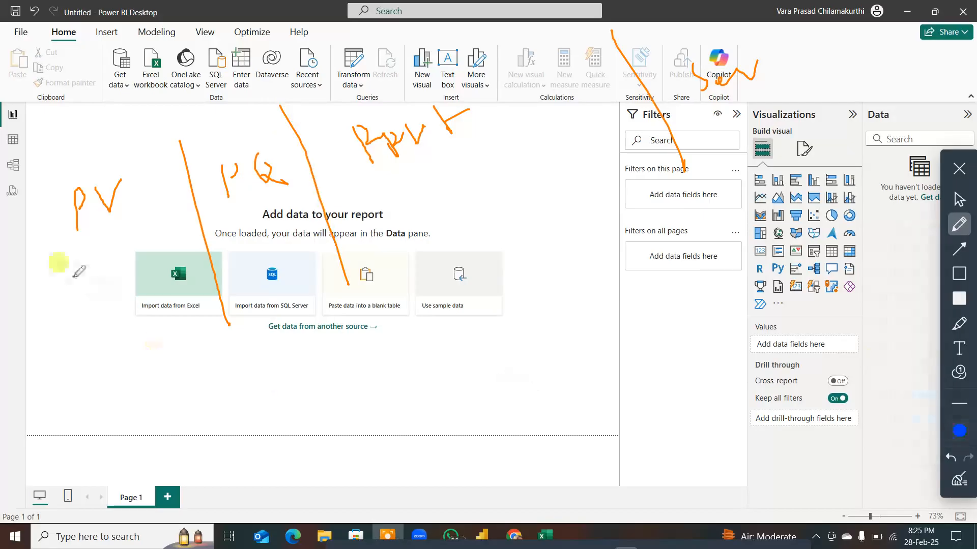
{"action": "left_click_drag", "start_coordinate": [44, 266], "coordinate": [748, 85]}
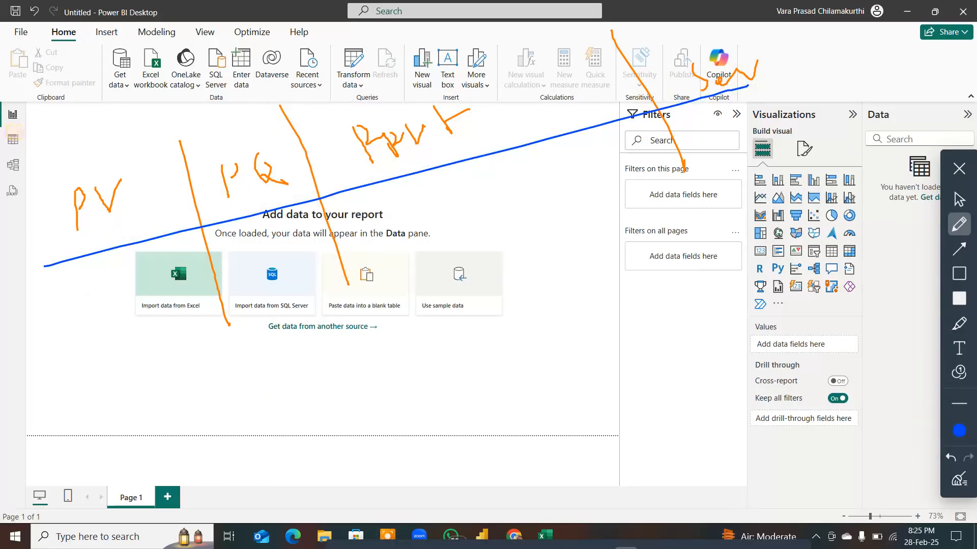
{"action": "left_click_drag", "start_coordinate": [18, 158], "coordinate": [669, 10]}
{"action": "mouse_move", "coordinate": [192, 111]}
{"action": "left_mouse_down"}
{"action": "mouse_move", "coordinate": [224, 219]}
{"action": "mouse_move", "coordinate": [397, 199]}
{"action": "mouse_move", "coordinate": [520, 133]}
{"action": "mouse_move", "coordinate": [228, 100]}
{"action": "mouse_move", "coordinate": [192, 110]}
{"action": "left_mouse_up"}
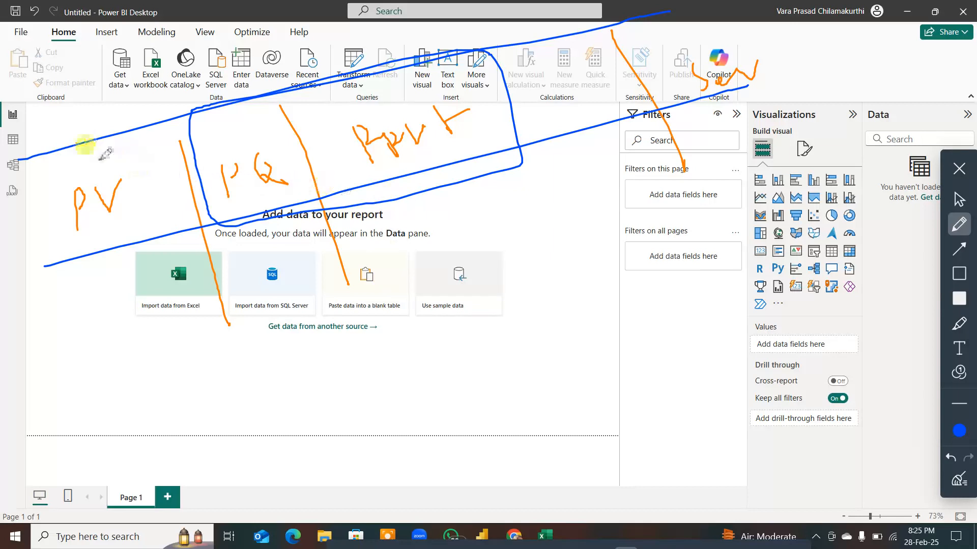
{"action": "mouse_move", "coordinate": [85, 160]}
{"action": "left_mouse_down"}
{"action": "mouse_move", "coordinate": [144, 178]}
{"action": "mouse_move", "coordinate": [132, 160]}
{"action": "left_mouse_up"}
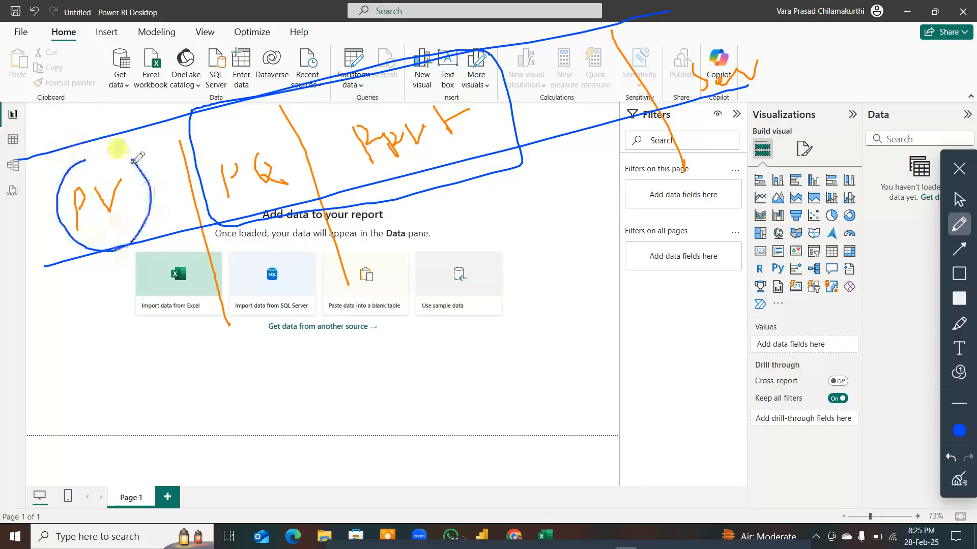
Step: Sketch a line chart, a three-bar column chart and a three-slice pie chart with axes in blue beneath "PV"
{"action": "mouse_move", "coordinate": [37, 300]}
{"action": "left_mouse_down"}
{"action": "mouse_move", "coordinate": [45, 329]}
{"action": "mouse_move", "coordinate": [122, 311]}
{"action": "left_mouse_up"}
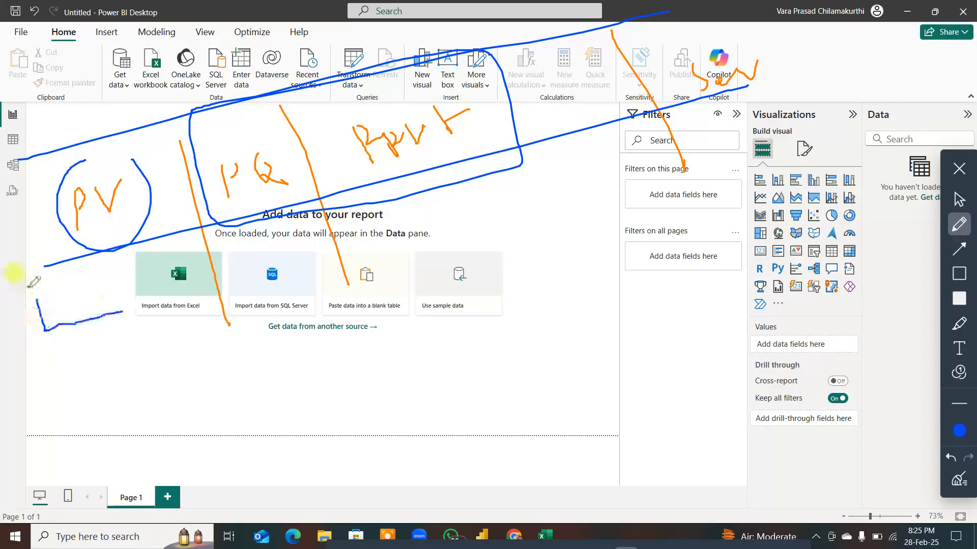
{"action": "mouse_move", "coordinate": [26, 272]}
{"action": "left_mouse_down"}
{"action": "mouse_move", "coordinate": [45, 329]}
{"action": "mouse_move", "coordinate": [95, 266]}
{"action": "left_mouse_up"}
{"action": "mouse_move", "coordinate": [51, 362]}
{"action": "left_mouse_down"}
{"action": "mouse_move", "coordinate": [94, 432]}
{"action": "mouse_move", "coordinate": [195, 399]}
{"action": "left_mouse_up"}
{"action": "mouse_move", "coordinate": [90, 381]}
{"action": "left_mouse_down"}
{"action": "mouse_move", "coordinate": [110, 419]}
{"action": "mouse_move", "coordinate": [102, 378]}
{"action": "mouse_move", "coordinate": [131, 417]}
{"action": "left_mouse_up"}
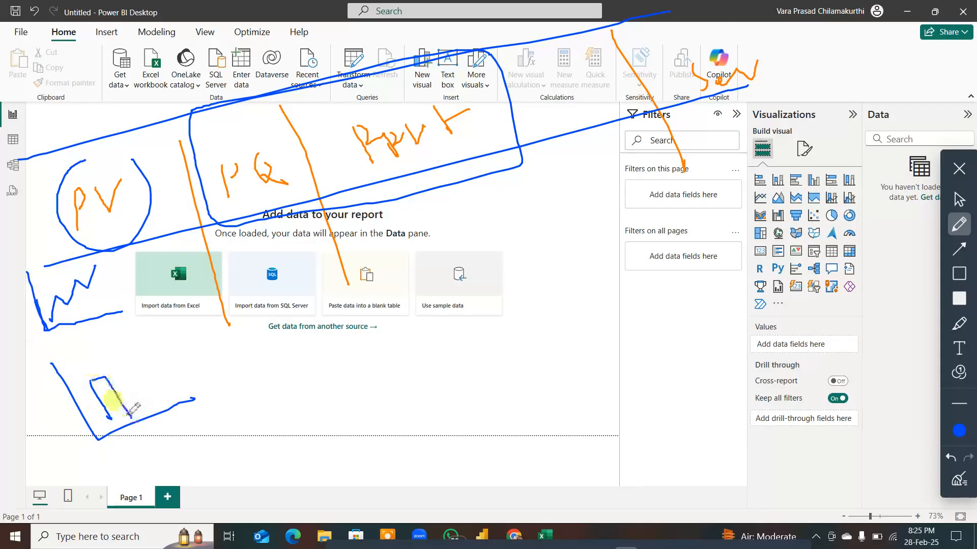
{"action": "mouse_move", "coordinate": [117, 385]}
{"action": "left_mouse_down"}
{"action": "mouse_move", "coordinate": [128, 413]}
{"action": "mouse_move", "coordinate": [166, 407]}
{"action": "left_mouse_up"}
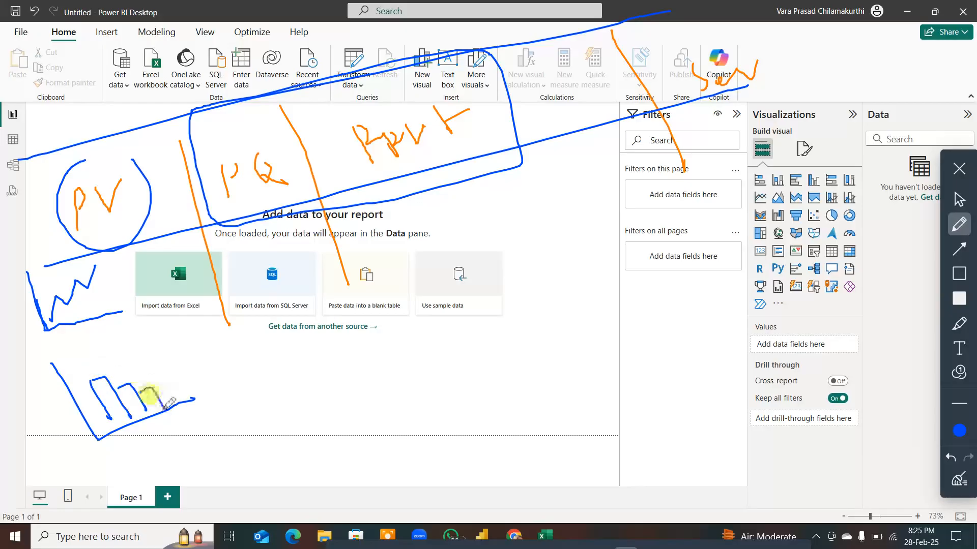
{"action": "mouse_move", "coordinate": [129, 311]}
{"action": "left_mouse_down"}
{"action": "mouse_move", "coordinate": [132, 334]}
{"action": "mouse_move", "coordinate": [178, 370]}
{"action": "mouse_move", "coordinate": [250, 348]}
{"action": "left_mouse_up"}
{"action": "mouse_move", "coordinate": [187, 297]}
{"action": "left_mouse_down"}
{"action": "mouse_move", "coordinate": [158, 342]}
{"action": "mouse_move", "coordinate": [209, 357]}
{"action": "mouse_move", "coordinate": [184, 303]}
{"action": "mouse_move", "coordinate": [180, 354]}
{"action": "mouse_move", "coordinate": [213, 342]}
{"action": "mouse_move", "coordinate": [188, 337]}
{"action": "left_mouse_up"}
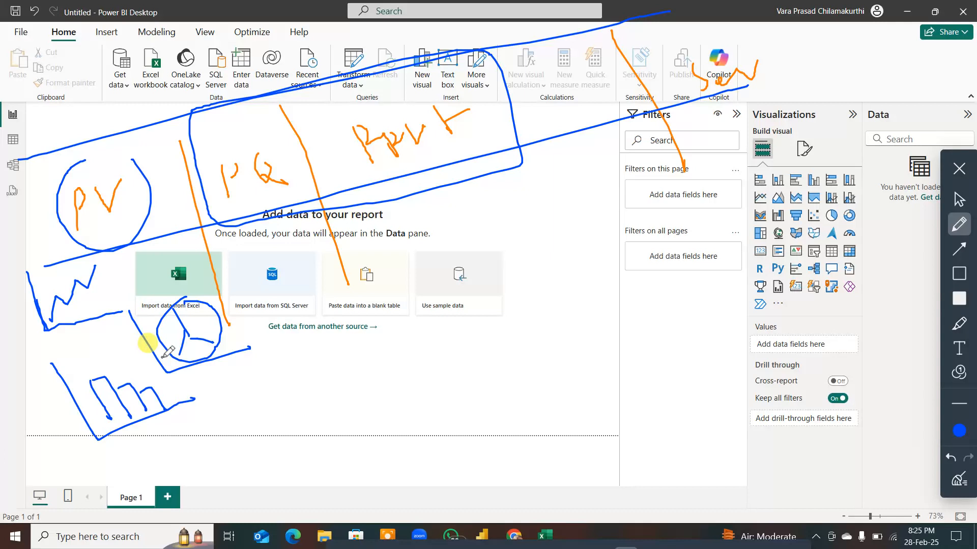
Step: In blue, draw an arc above and a line below the chart sketches, add a short label underneath, and draw a bent upward arrow
{"action": "mouse_move", "coordinate": [143, 254]}
{"action": "left_mouse_down"}
{"action": "mouse_move", "coordinate": [188, 279]}
{"action": "mouse_move", "coordinate": [252, 270]}
{"action": "mouse_move", "coordinate": [277, 250]}
{"action": "left_mouse_up"}
{"action": "left_click_drag", "start_coordinate": [54, 463], "coordinate": [284, 390]}
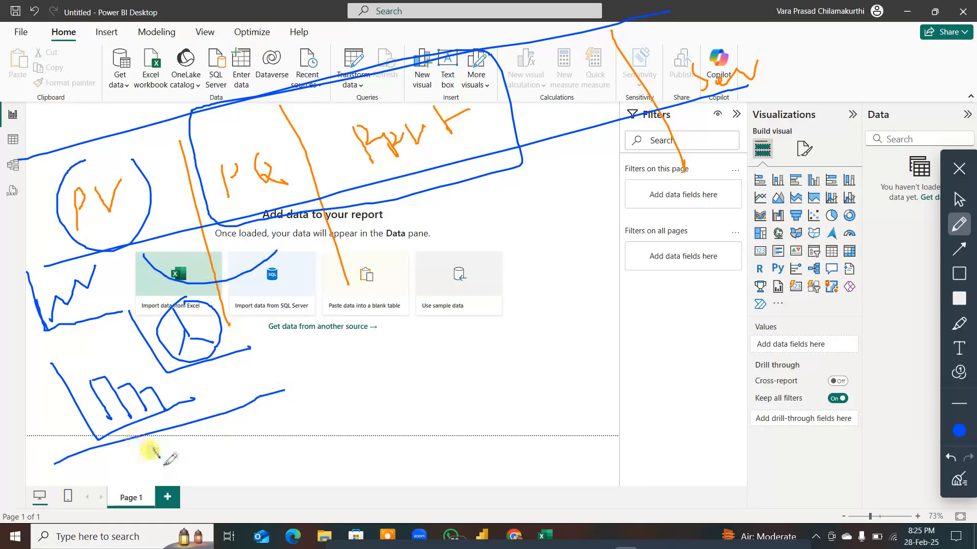
{"action": "mouse_move", "coordinate": [153, 448]}
{"action": "left_mouse_down"}
{"action": "mouse_move", "coordinate": [176, 461]}
{"action": "mouse_move", "coordinate": [193, 451]}
{"action": "mouse_move", "coordinate": [197, 479]}
{"action": "left_mouse_up"}
{"action": "mouse_move", "coordinate": [233, 434]}
{"action": "left_mouse_down"}
{"action": "mouse_move", "coordinate": [311, 442]}
{"action": "mouse_move", "coordinate": [289, 328]}
{"action": "mouse_move", "coordinate": [308, 306]}
{"action": "mouse_move", "coordinate": [331, 316]}
{"action": "left_mouse_up"}
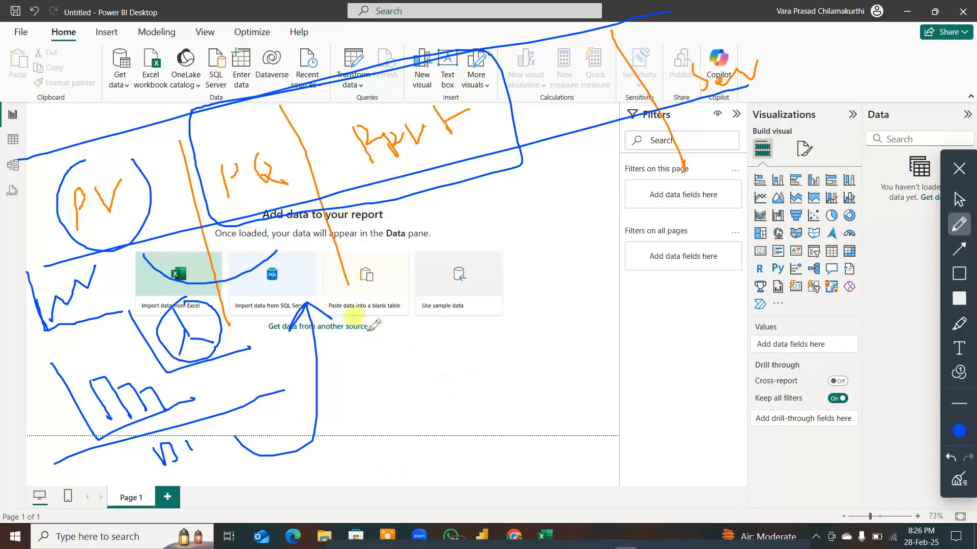
Step: Draw a blue three-column table sketch with handwritten entries "Ex", "PQ Ex" and "PQ PBI" beside the upward arrow
{"action": "left_click_drag", "start_coordinate": [370, 330], "coordinate": [667, 275]}
{"action": "mouse_move", "coordinate": [392, 350]}
{"action": "left_mouse_down"}
{"action": "mouse_move", "coordinate": [396, 373]}
{"action": "mouse_move", "coordinate": [408, 345]}
{"action": "mouse_move", "coordinate": [416, 395]}
{"action": "mouse_move", "coordinate": [404, 404]}
{"action": "left_mouse_up"}
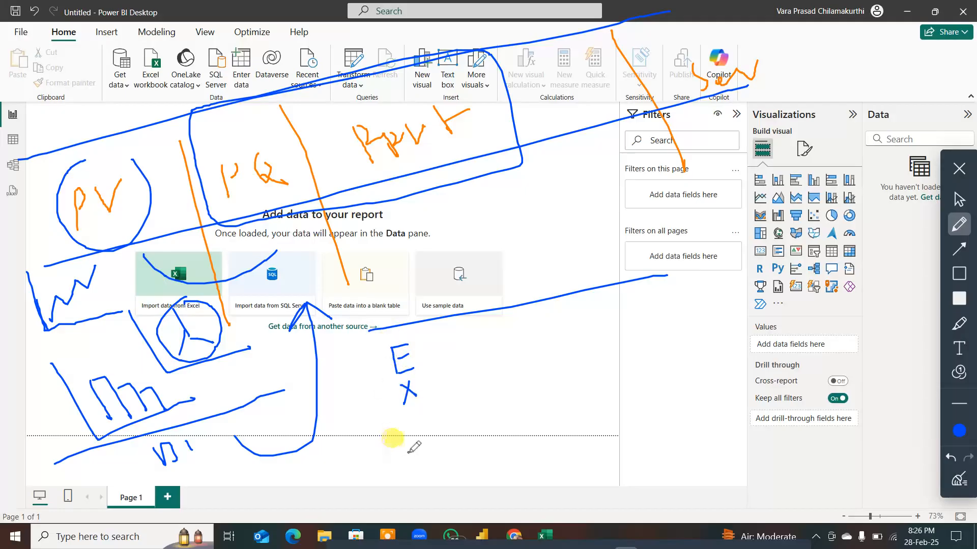
{"action": "mouse_move", "coordinate": [444, 316]}
{"action": "left_mouse_down"}
{"action": "mouse_move", "coordinate": [460, 440]}
{"action": "mouse_move", "coordinate": [472, 450]}
{"action": "left_mouse_up"}
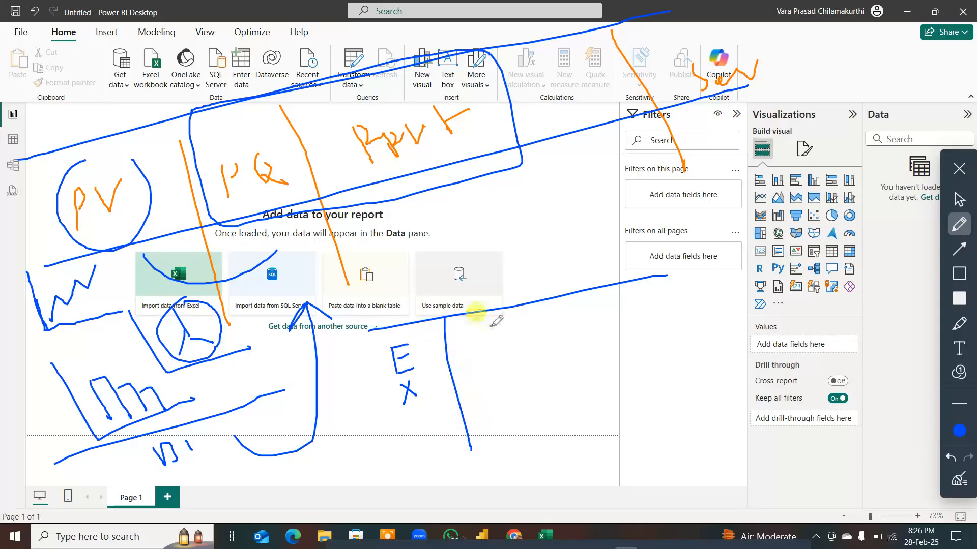
{"action": "mouse_move", "coordinate": [491, 326]}
{"action": "left_mouse_down"}
{"action": "mouse_move", "coordinate": [492, 351]}
{"action": "mouse_move", "coordinate": [498, 333]}
{"action": "mouse_move", "coordinate": [520, 322]}
{"action": "mouse_move", "coordinate": [528, 340]}
{"action": "mouse_move", "coordinate": [511, 379]}
{"action": "mouse_move", "coordinate": [520, 359]}
{"action": "mouse_move", "coordinate": [528, 378]}
{"action": "mouse_move", "coordinate": [544, 379]}
{"action": "mouse_move", "coordinate": [533, 386]}
{"action": "left_mouse_up"}
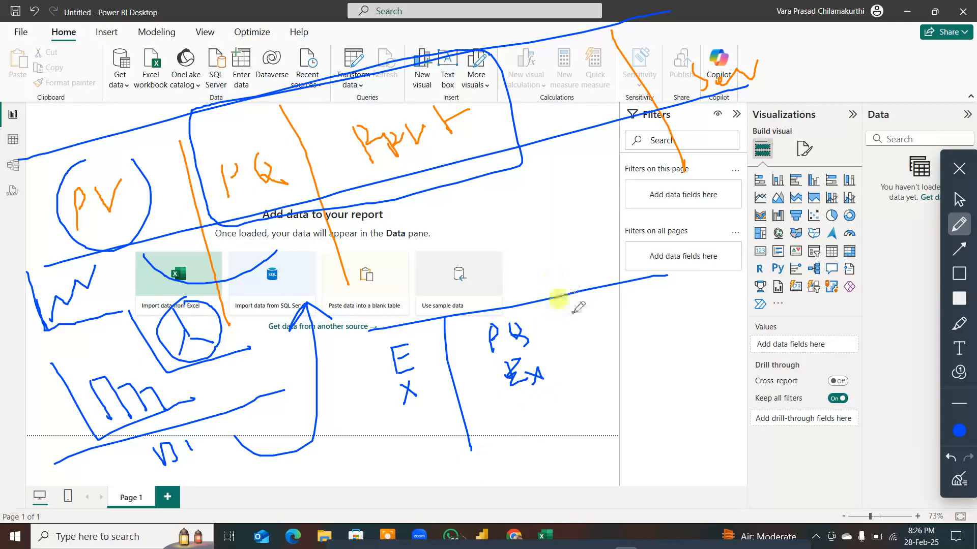
{"action": "left_click_drag", "start_coordinate": [569, 295], "coordinate": [609, 455]}
{"action": "mouse_move", "coordinate": [598, 305]}
{"action": "left_mouse_down"}
{"action": "mouse_move", "coordinate": [604, 337]}
{"action": "mouse_move", "coordinate": [612, 309]}
{"action": "mouse_move", "coordinate": [642, 329]}
{"action": "mouse_move", "coordinate": [619, 377]}
{"action": "mouse_move", "coordinate": [624, 364]}
{"action": "mouse_move", "coordinate": [642, 357]}
{"action": "mouse_move", "coordinate": [651, 368]}
{"action": "mouse_move", "coordinate": [670, 347]}
{"action": "mouse_move", "coordinate": [663, 364]}
{"action": "left_mouse_up"}
Step: Link the table sketch's columns with blue arcs above and below, and circle the short label beneath the chart sketches
{"action": "mouse_move", "coordinate": [407, 321]}
{"action": "left_mouse_down"}
{"action": "mouse_move", "coordinate": [460, 283]}
{"action": "mouse_move", "coordinate": [473, 305]}
{"action": "mouse_move", "coordinate": [509, 256]}
{"action": "mouse_move", "coordinate": [585, 272]}
{"action": "mouse_move", "coordinate": [601, 295]}
{"action": "left_mouse_up"}
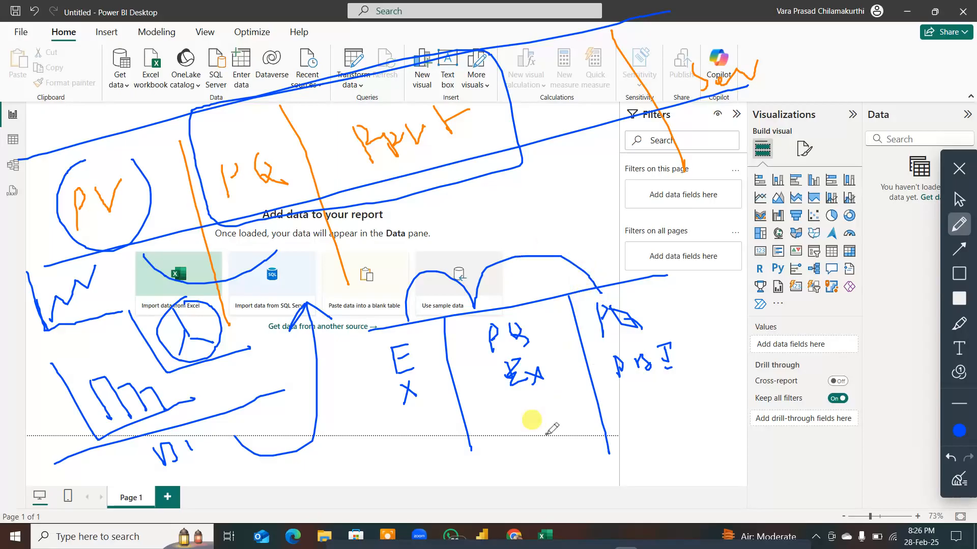
{"action": "mouse_move", "coordinate": [534, 407]}
{"action": "left_mouse_down"}
{"action": "mouse_move", "coordinate": [542, 433]}
{"action": "mouse_move", "coordinate": [651, 407]}
{"action": "mouse_move", "coordinate": [660, 382]}
{"action": "left_mouse_up"}
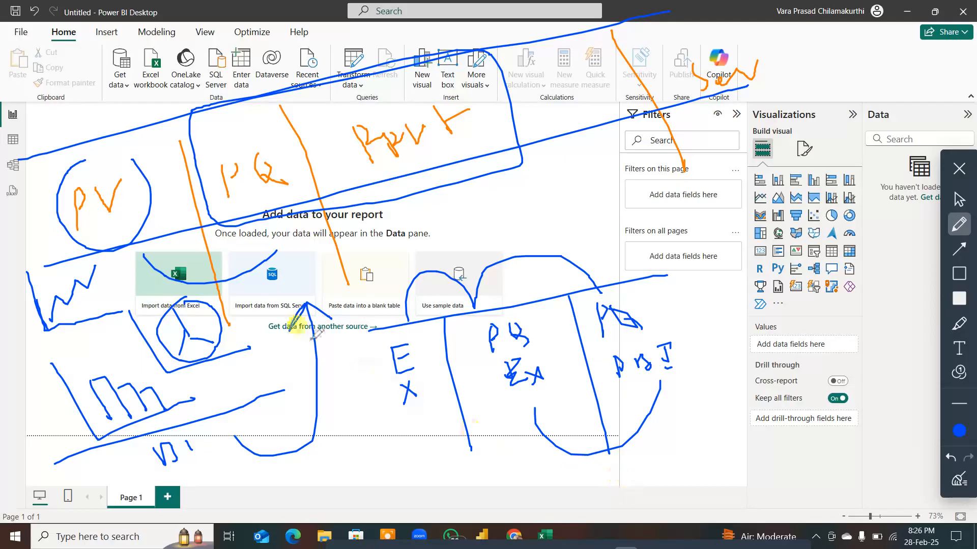
{"action": "mouse_move", "coordinate": [157, 421]}
{"action": "left_mouse_down"}
{"action": "mouse_move", "coordinate": [144, 465]}
{"action": "mouse_move", "coordinate": [170, 411]}
{"action": "left_mouse_up"}
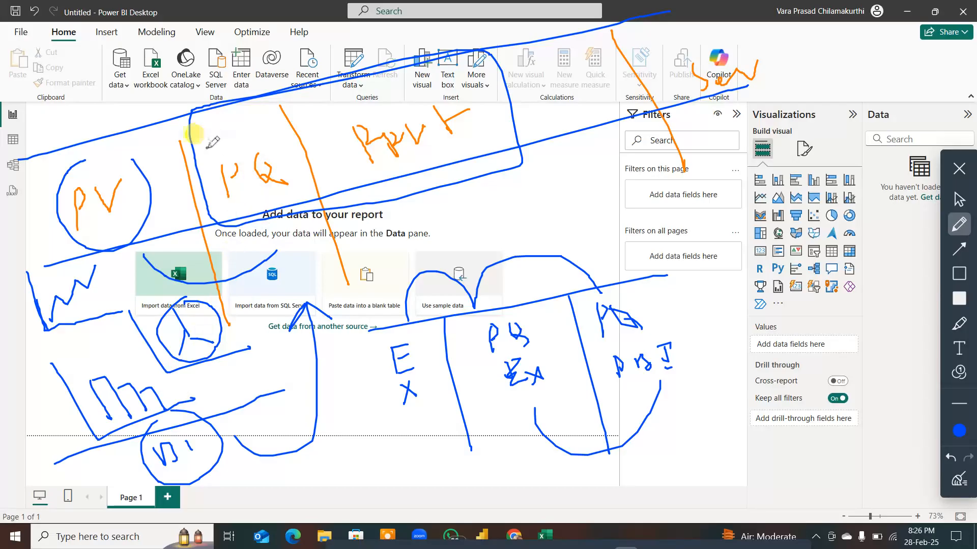
Step: In blue, box "PQ", circle the service label, and draw arrows linking "PQ" to "Ppvt", toward the chart sketches, and down from the service label
{"action": "mouse_move", "coordinate": [206, 148]}
{"action": "left_mouse_down"}
{"action": "mouse_move", "coordinate": [308, 196]}
{"action": "mouse_move", "coordinate": [206, 145]}
{"action": "mouse_move", "coordinate": [230, 247]}
{"action": "mouse_move", "coordinate": [307, 233]}
{"action": "mouse_move", "coordinate": [315, 201]}
{"action": "left_mouse_up"}
{"action": "mouse_move", "coordinate": [319, 241]}
{"action": "left_mouse_down"}
{"action": "mouse_move", "coordinate": [415, 231]}
{"action": "mouse_move", "coordinate": [429, 189]}
{"action": "mouse_move", "coordinate": [451, 201]}
{"action": "left_mouse_up"}
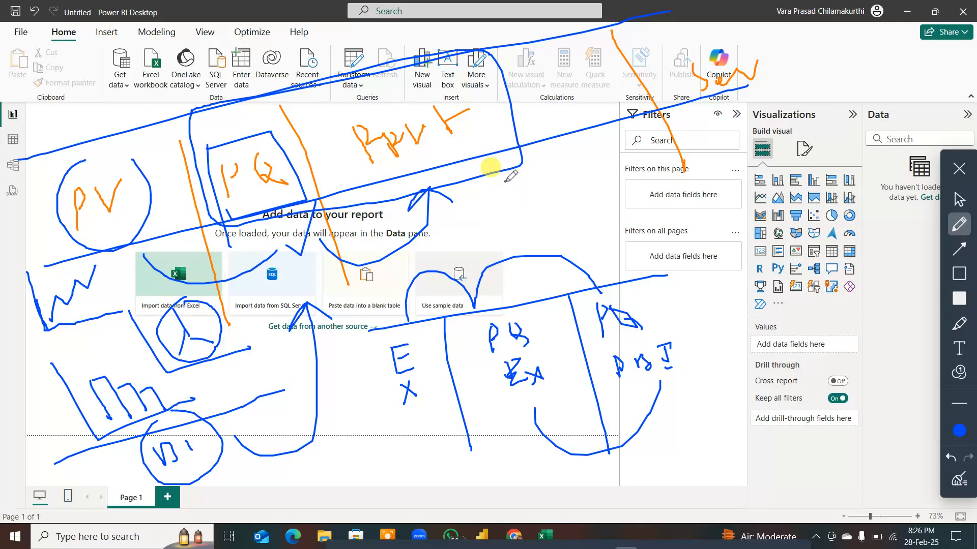
{"action": "left_click_drag", "start_coordinate": [472, 202], "coordinate": [479, 239]}
{"action": "mouse_move", "coordinate": [475, 303]}
{"action": "left_mouse_down"}
{"action": "mouse_move", "coordinate": [242, 430]}
{"action": "mouse_move", "coordinate": [269, 428]}
{"action": "left_mouse_up"}
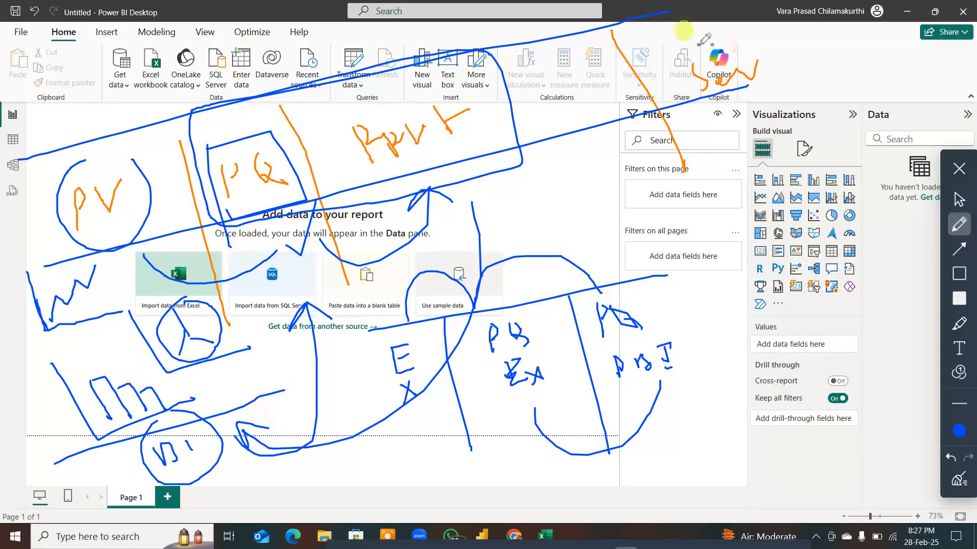
{"action": "mouse_move", "coordinate": [699, 45]}
{"action": "left_mouse_down"}
{"action": "mouse_move", "coordinate": [765, 53]}
{"action": "mouse_move", "coordinate": [741, 142]}
{"action": "mouse_move", "coordinate": [757, 200]}
{"action": "left_mouse_up"}
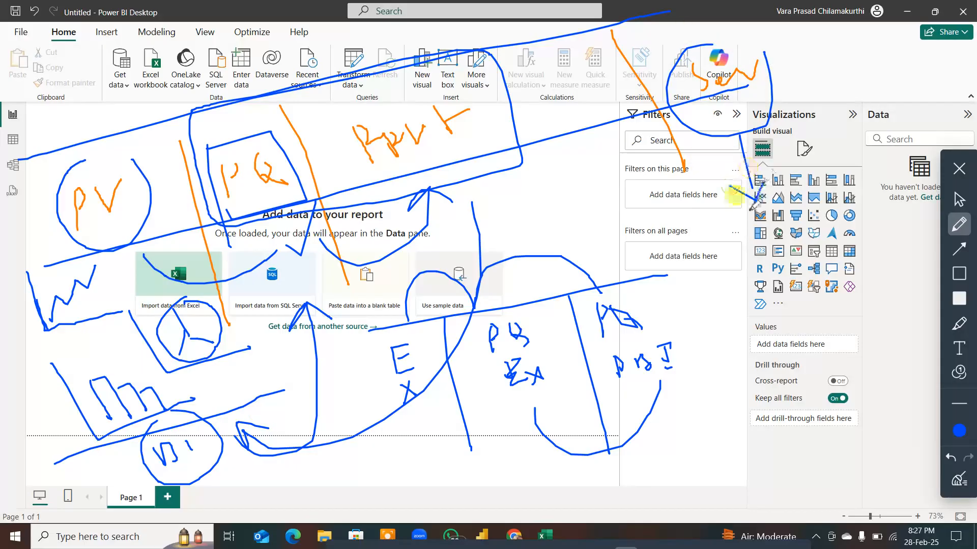
Step: Clear all annotations, then handwrite "5/6" in blue over the Filters pane's edge and circle it
{"action": "left_click", "coordinate": [959, 478]}
{"action": "mouse_move", "coordinate": [596, 291]}
{"action": "left_mouse_down"}
{"action": "mouse_move", "coordinate": [578, 261]}
{"action": "mouse_move", "coordinate": [597, 240]}
{"action": "mouse_move", "coordinate": [634, 277]}
{"action": "left_mouse_up"}
{"action": "left_click_drag", "start_coordinate": [646, 226], "coordinate": [631, 250]}
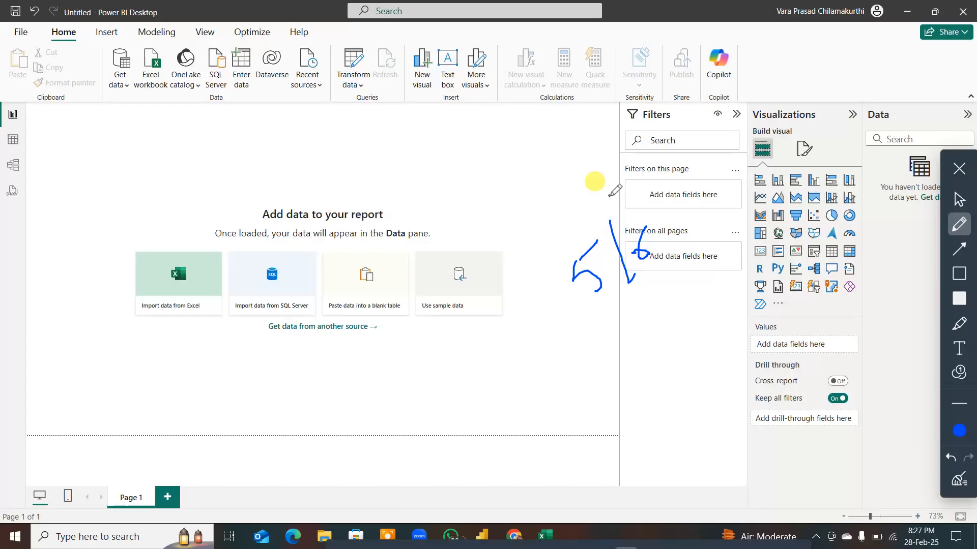
{"action": "left_click_drag", "start_coordinate": [610, 196], "coordinate": [570, 193]}
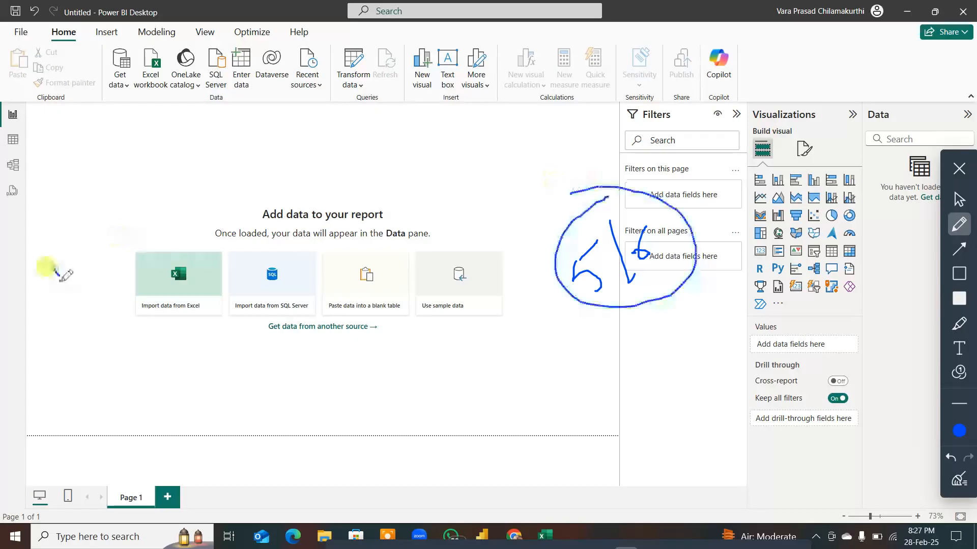
Step: Handwrite "7/8" in blue beside the Excel import card and "4/5" beneath it
{"action": "left_click_drag", "start_coordinate": [57, 272], "coordinate": [67, 295]}
{"action": "left_click_drag", "start_coordinate": [70, 245], "coordinate": [81, 283]}
{"action": "mouse_move", "coordinate": [91, 242]}
{"action": "left_mouse_down"}
{"action": "mouse_move", "coordinate": [96, 266]}
{"action": "mouse_move", "coordinate": [96, 237]}
{"action": "left_mouse_up"}
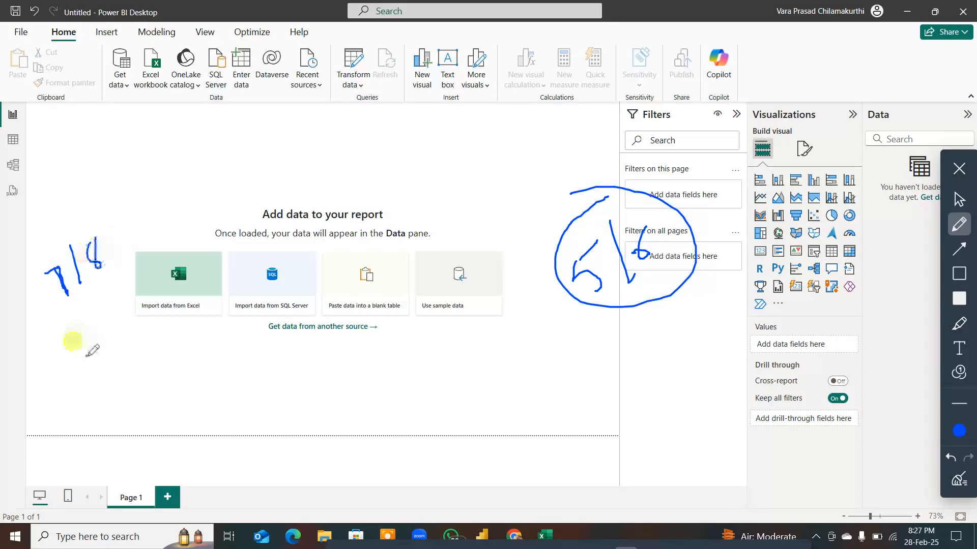
{"action": "mouse_move", "coordinate": [91, 326]}
{"action": "left_mouse_down"}
{"action": "mouse_move", "coordinate": [110, 335]}
{"action": "mouse_move", "coordinate": [122, 365]}
{"action": "left_mouse_up"}
{"action": "left_click_drag", "start_coordinate": [160, 296], "coordinate": [152, 334]}
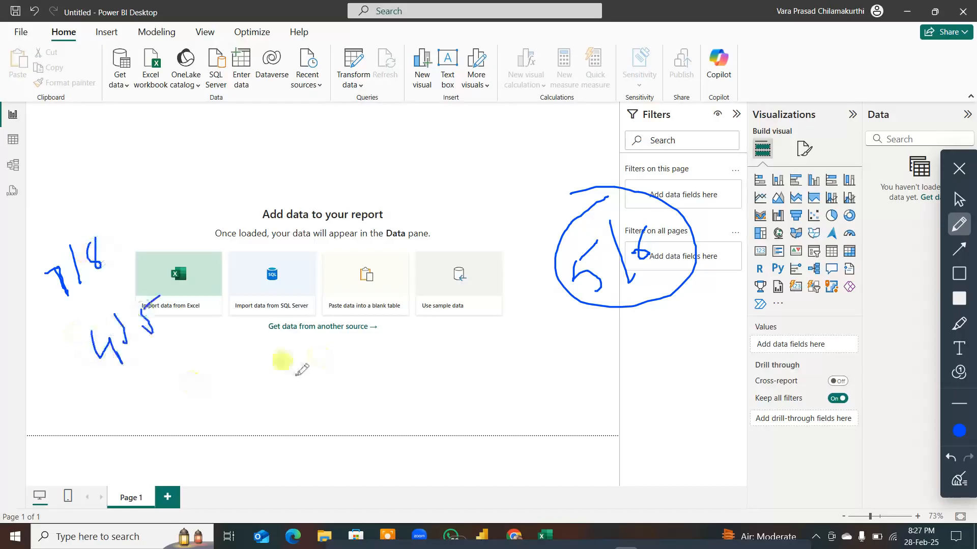
Step: Handwrite "10-15" in blue below the data source cards and draw a frame around it
{"action": "mouse_move", "coordinate": [297, 376]}
{"action": "left_mouse_down"}
{"action": "mouse_move", "coordinate": [299, 396]}
{"action": "mouse_move", "coordinate": [336, 366]}
{"action": "left_mouse_up"}
{"action": "left_click_drag", "start_coordinate": [342, 355], "coordinate": [343, 370]}
{"action": "left_click_drag", "start_coordinate": [364, 340], "coordinate": [351, 370]}
{"action": "left_click_drag", "start_coordinate": [278, 365], "coordinate": [298, 451]}
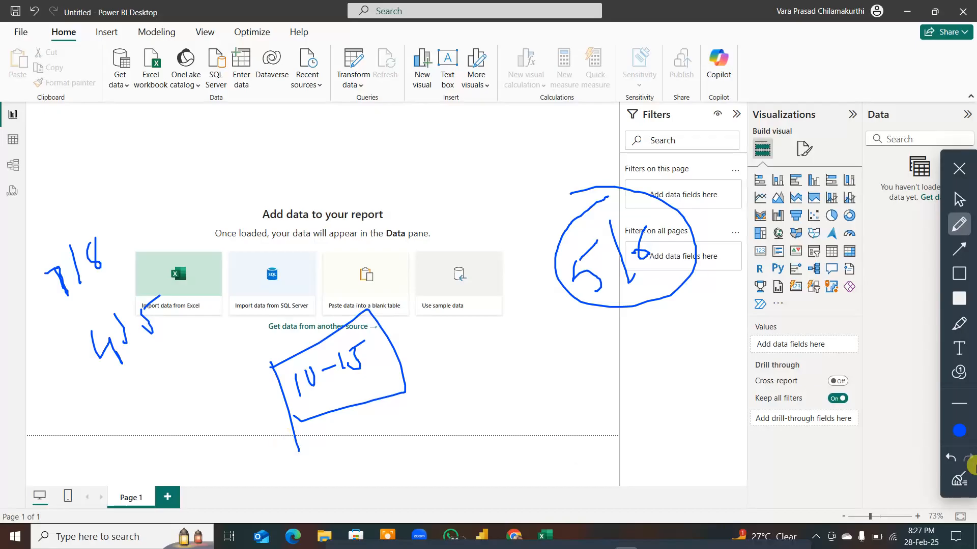
Step: Clear the annotations and exit annotation mode, and open the Superstore Excel workbook from the desktop
{"action": "left_click", "coordinate": [959, 478]}
{"action": "left_click", "coordinate": [959, 168]}
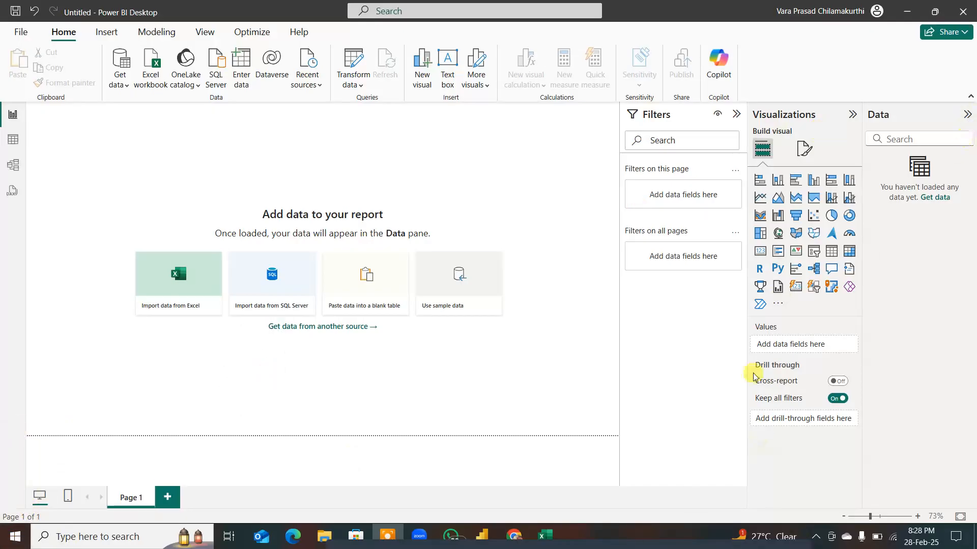
{"action": "left_click", "coordinate": [902, 11]}
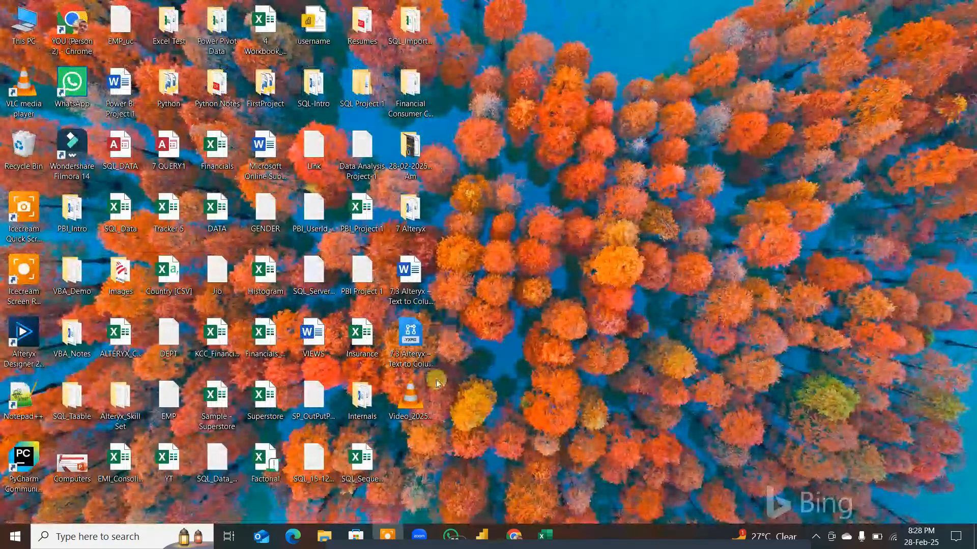
{"action": "double_click", "coordinate": [263, 402]}
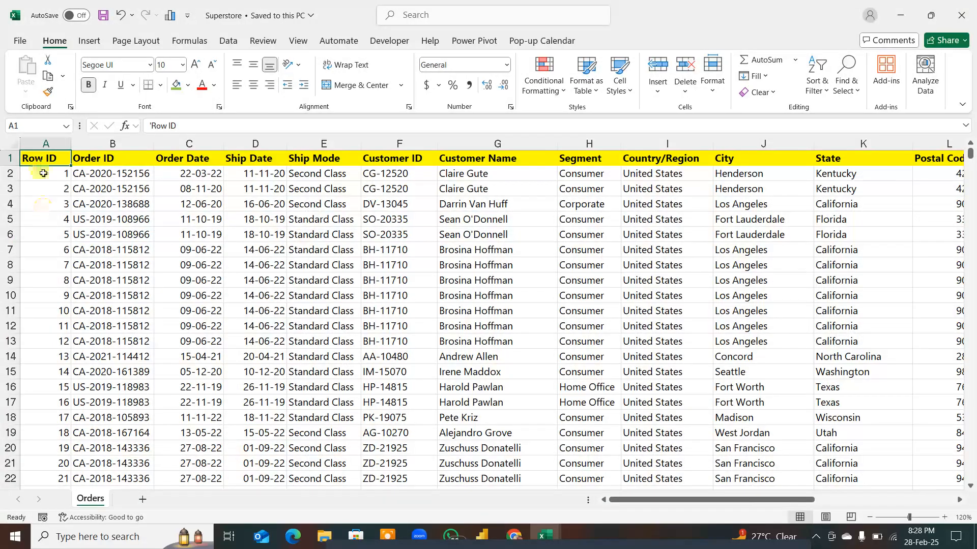
Step: Examine the extent of the Orders data by visiting its last row, last column and the full Profit column
{"action": "key", "text": "ctrl+Down"}
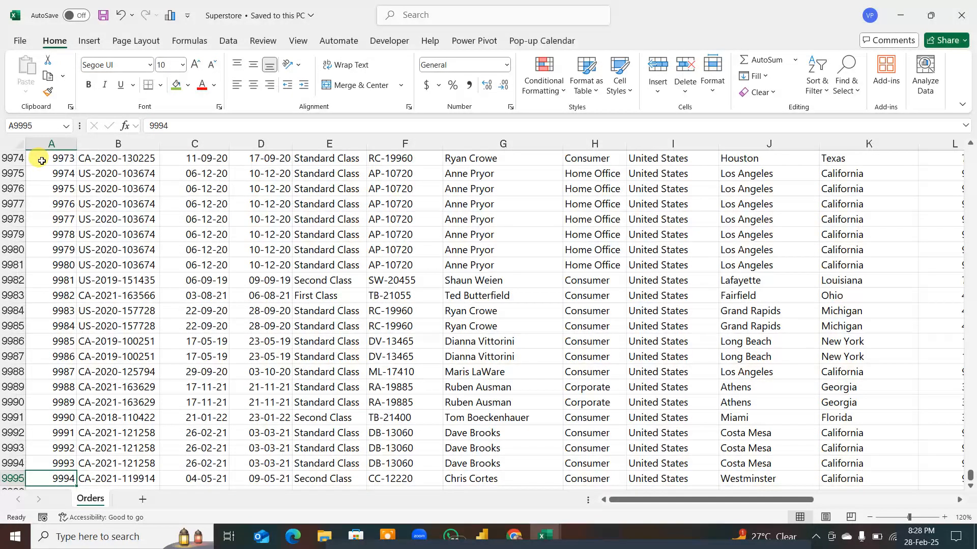
{"action": "key", "text": "ctrl+Up"}
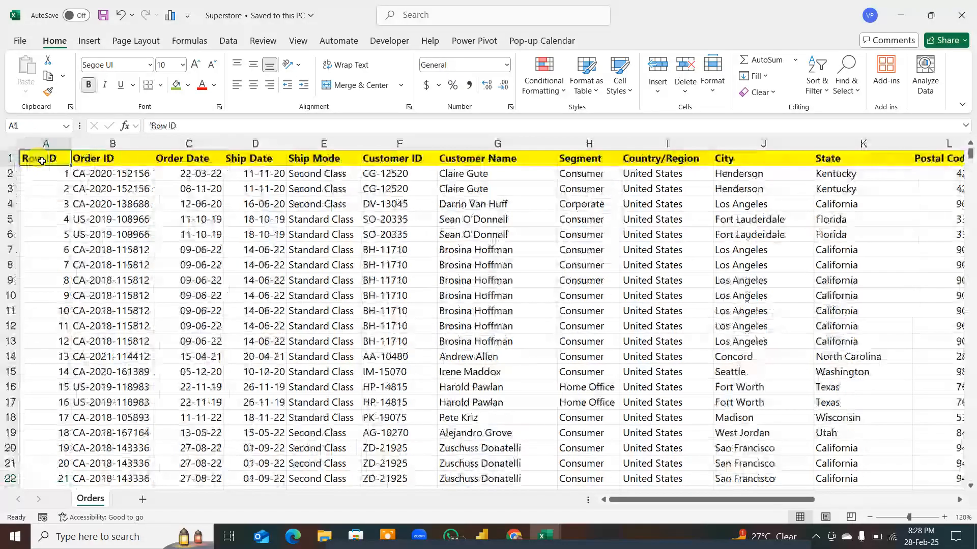
{"action": "key", "text": "ctrl+Right"}
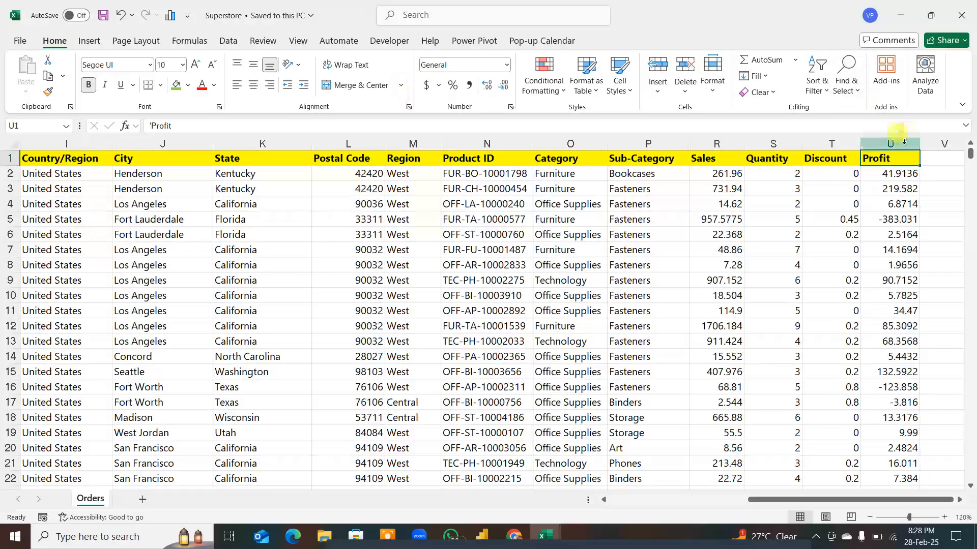
{"action": "key", "text": "ctrl+shift+Down"}
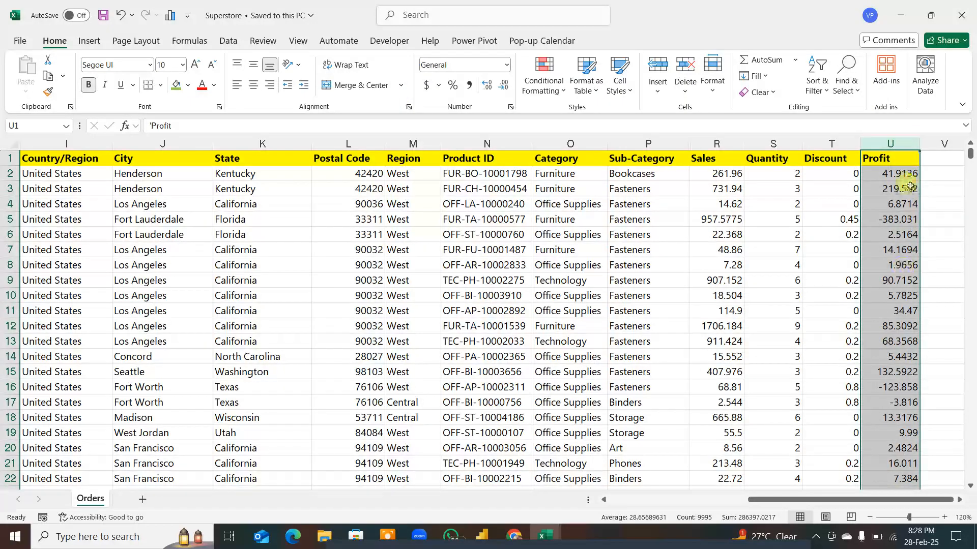
{"action": "left_click", "coordinate": [898, 162]}
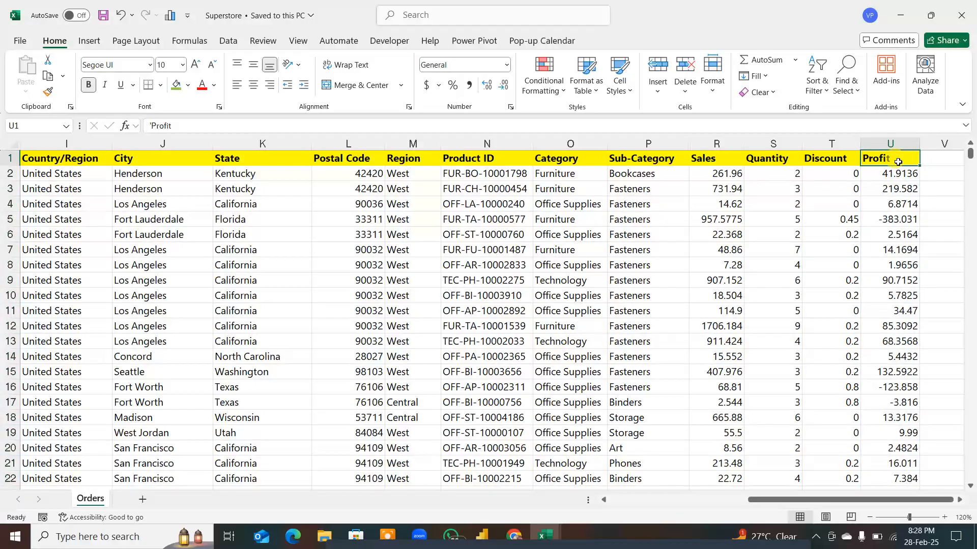
{"action": "key", "text": "ctrl+Home"}
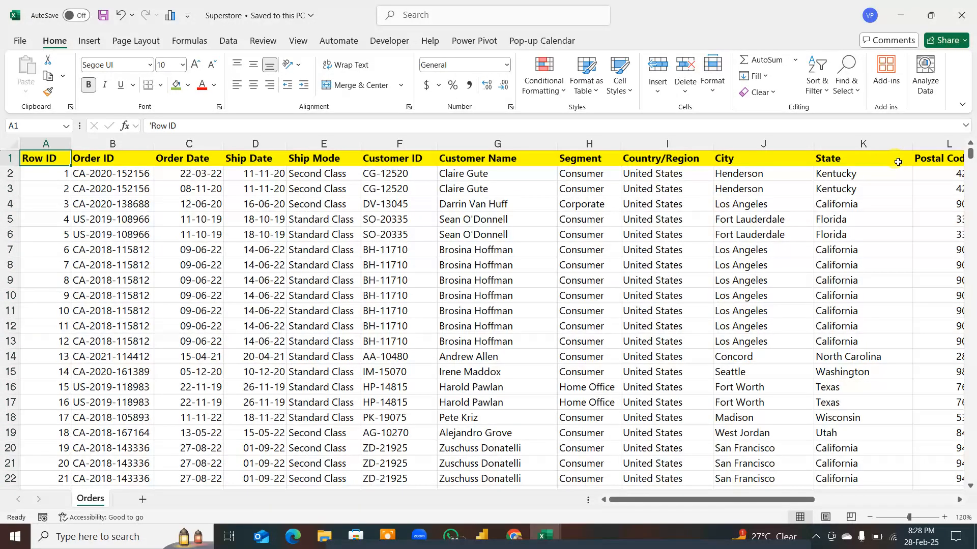
{"action": "key", "text": "Right"}
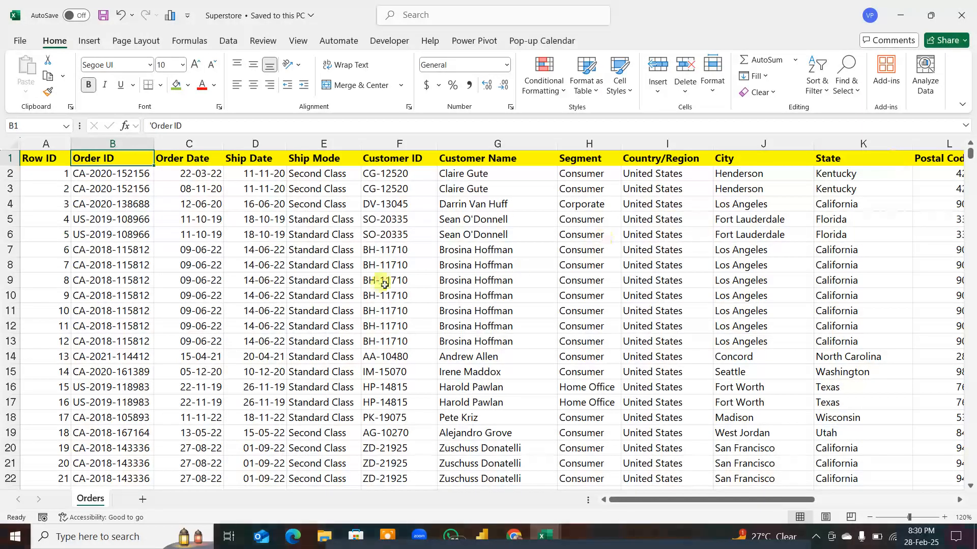
Step: Highlight sample values in the Order ID, Order Date and Ship Date columns of the Orders sheet to review them
{"action": "left_click", "coordinate": [52, 159]}
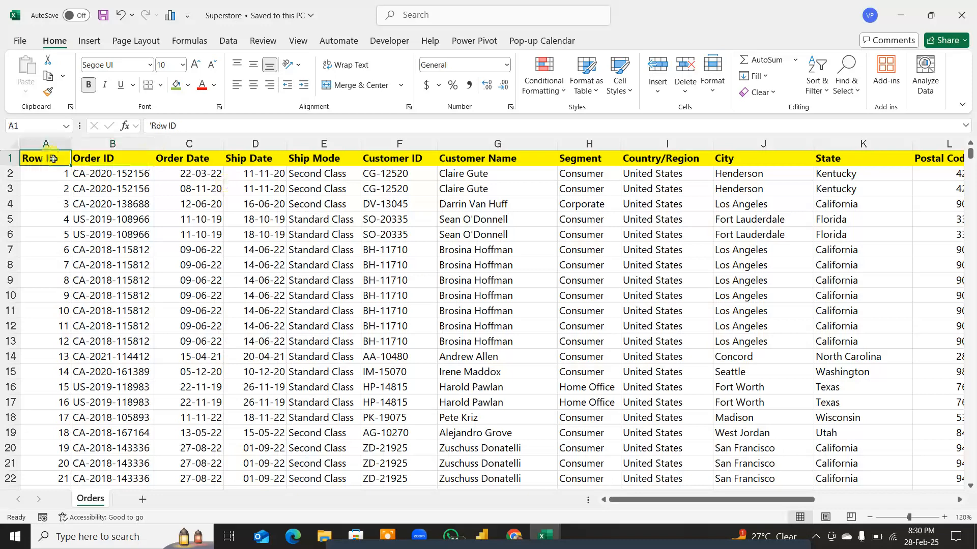
{"action": "left_click", "coordinate": [109, 157]}
{"action": "left_click_drag", "start_coordinate": [116, 174], "coordinate": [127, 321]}
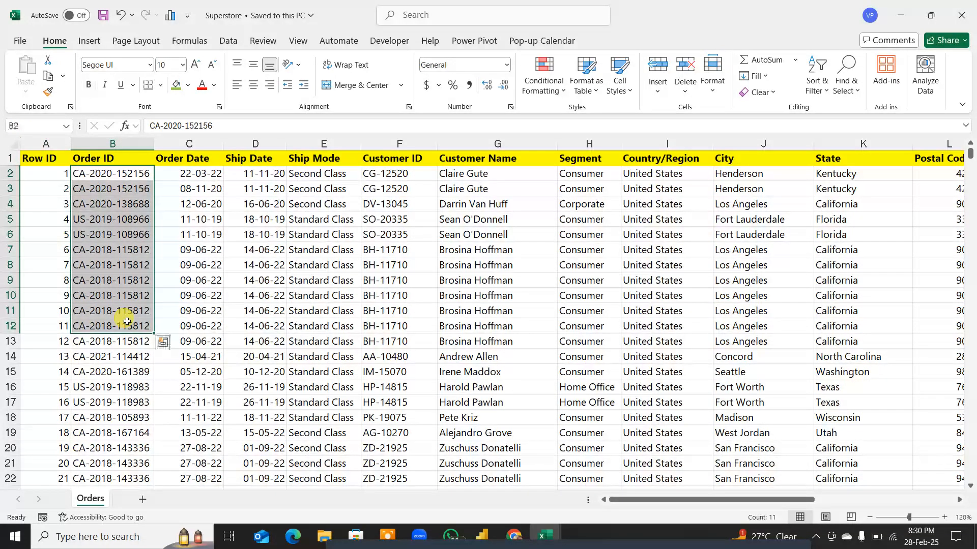
{"action": "left_click", "coordinate": [189, 158]}
{"action": "left_click_drag", "start_coordinate": [192, 175], "coordinate": [204, 296]}
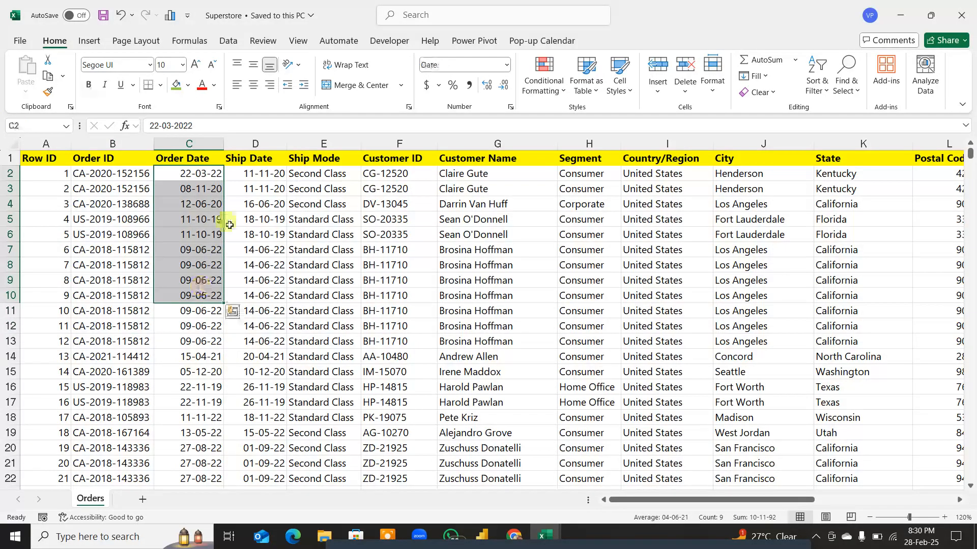
{"action": "left_click_drag", "start_coordinate": [251, 173], "coordinate": [255, 267]}
{"action": "left_click", "coordinate": [198, 190]}
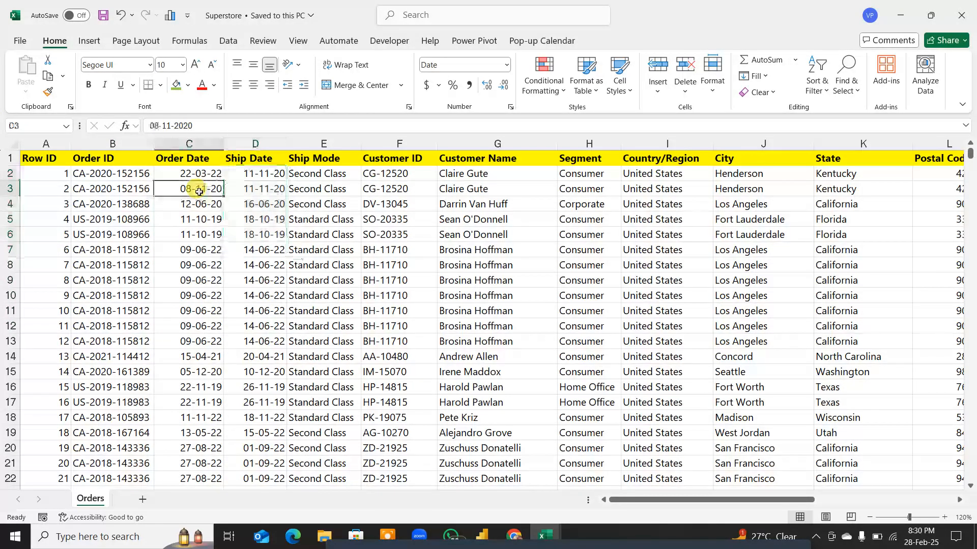
{"action": "left_click_drag", "start_coordinate": [252, 158], "coordinate": [257, 299]}
Step: Switch to the online meeting in Chrome, admit the waiting participant, and return to the desktop
{"action": "left_click", "coordinate": [514, 536]}
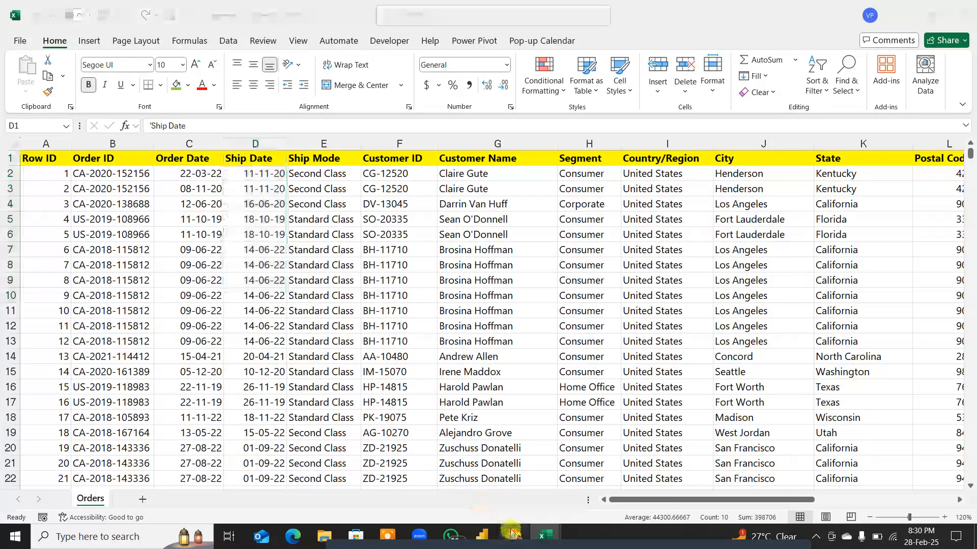
{"action": "left_click", "coordinate": [472, 500]}
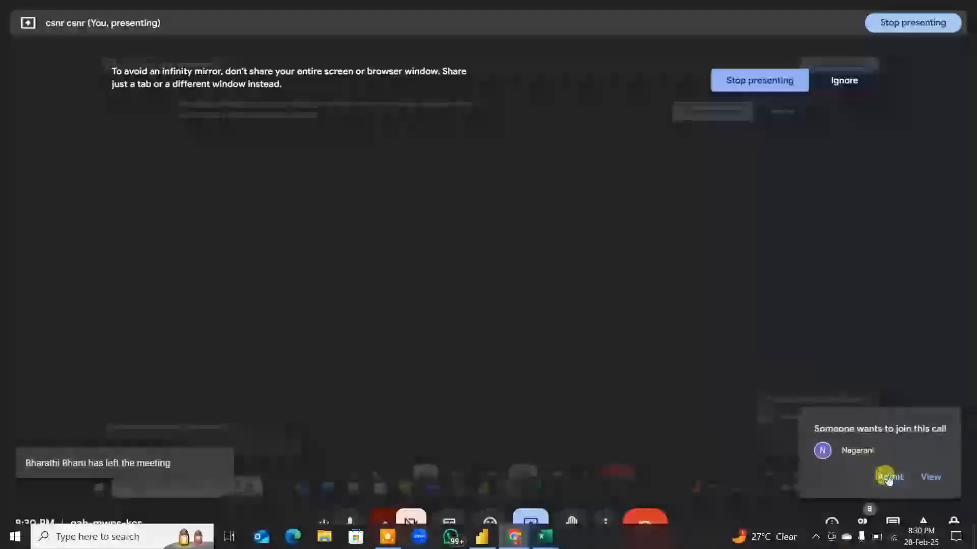
{"action": "left_click", "coordinate": [874, 485]}
{"action": "key", "text": "super+d"}
Step: Switch to the Tracker 5 workbook and fill the admitted participant's 28-02-25 attendance cell, AE43, with green
{"action": "left_click", "coordinate": [545, 537]}
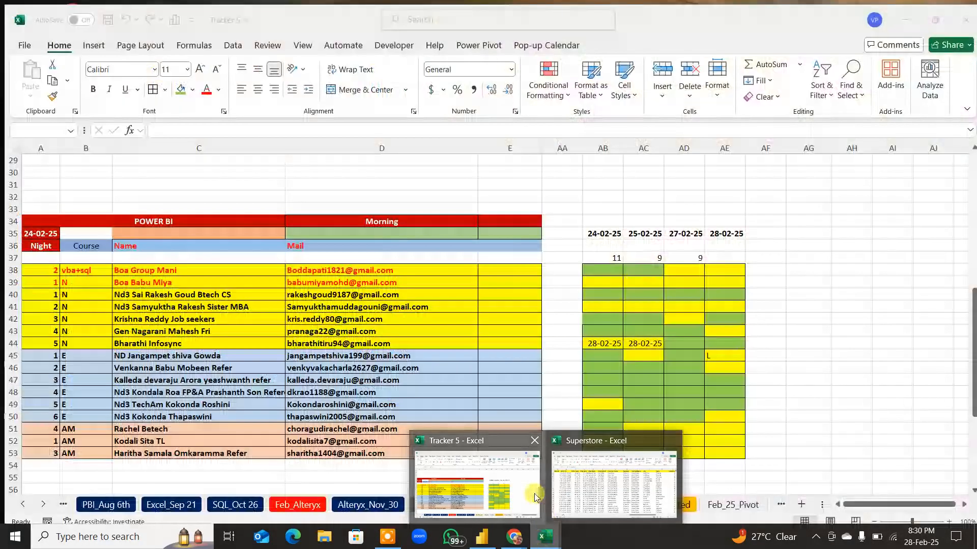
{"action": "left_click", "coordinate": [539, 500]}
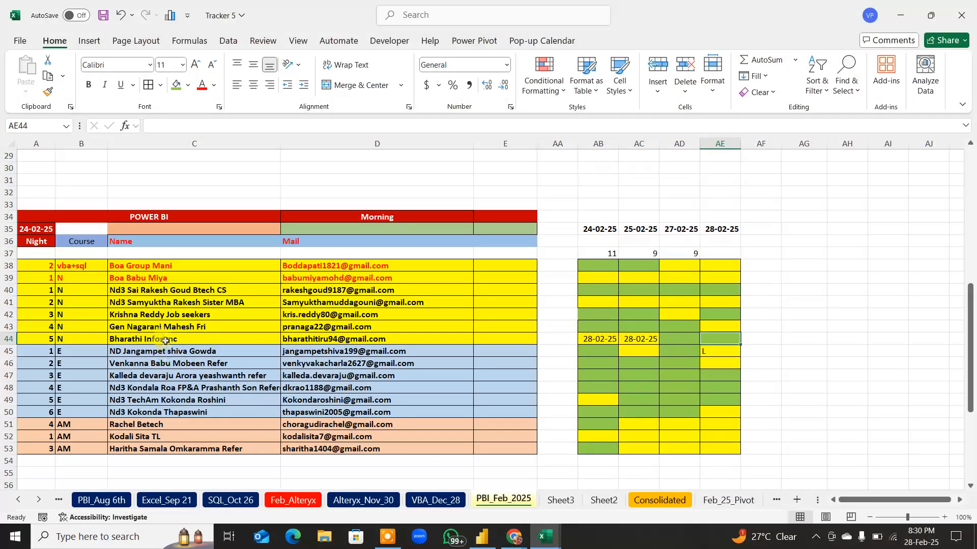
{"action": "left_click", "coordinate": [162, 327]}
{"action": "left_click", "coordinate": [719, 326]}
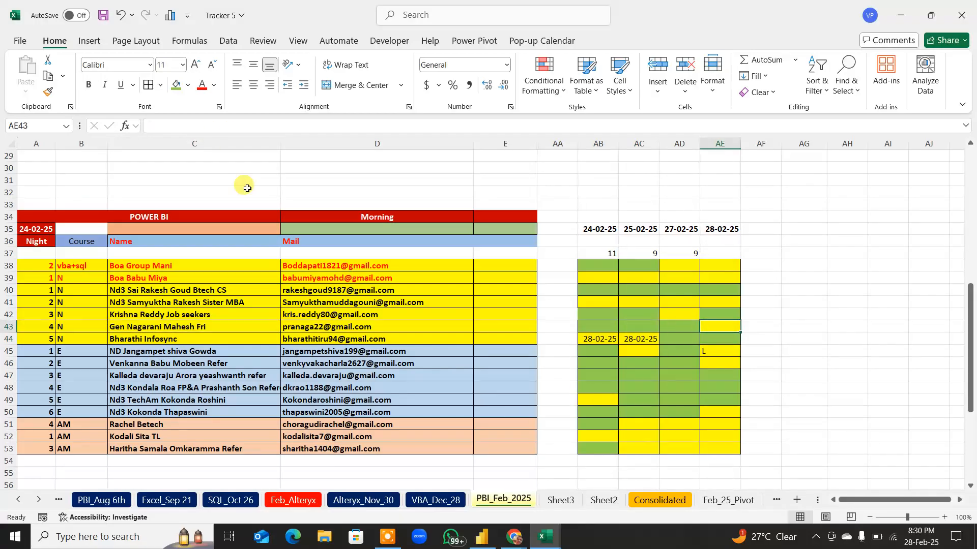
{"action": "left_click", "coordinate": [176, 83]}
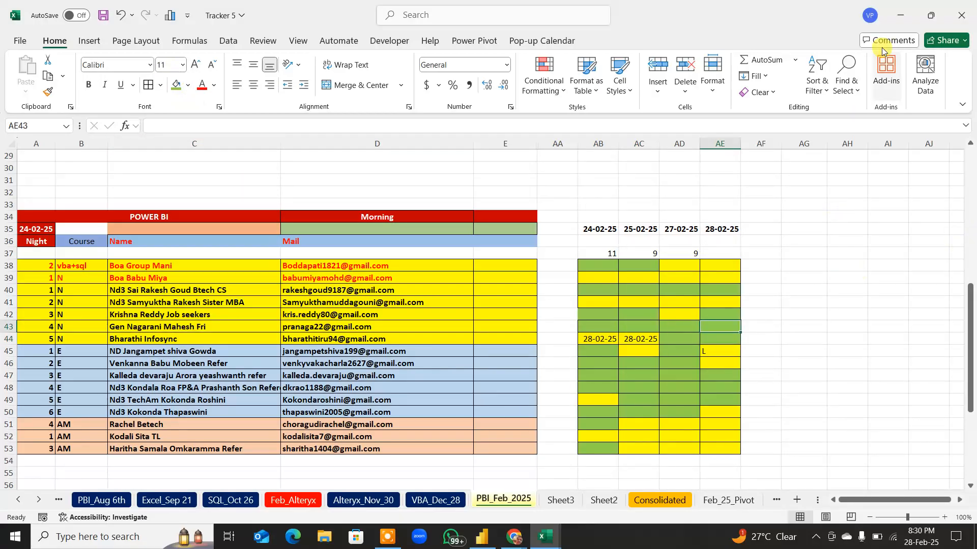
{"action": "left_click", "coordinate": [900, 15]}
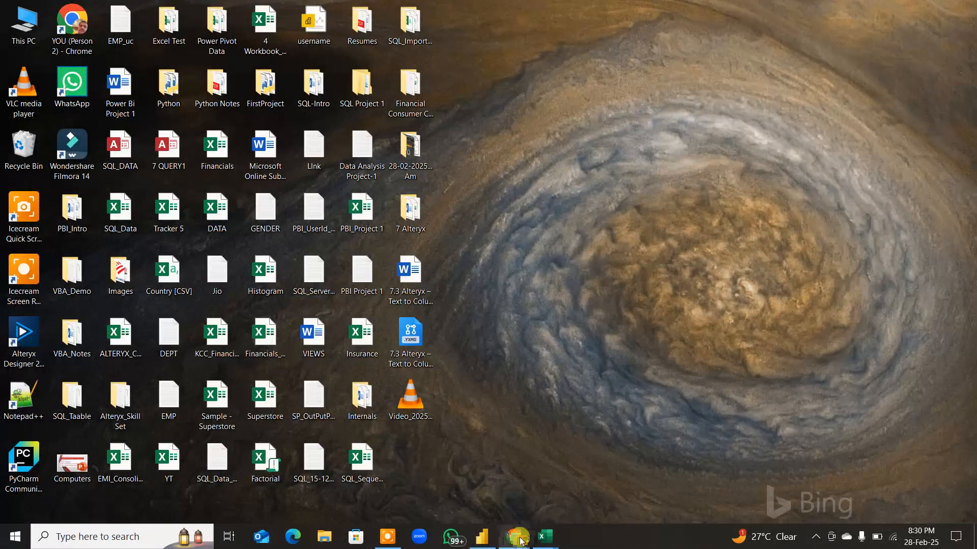
Step: Return to the Superstore workbook and highlight the Ship Date, Ship Mode, Customer ID, Customer Name and Segment columns one after another
{"action": "mouse_move", "coordinate": [543, 536]}
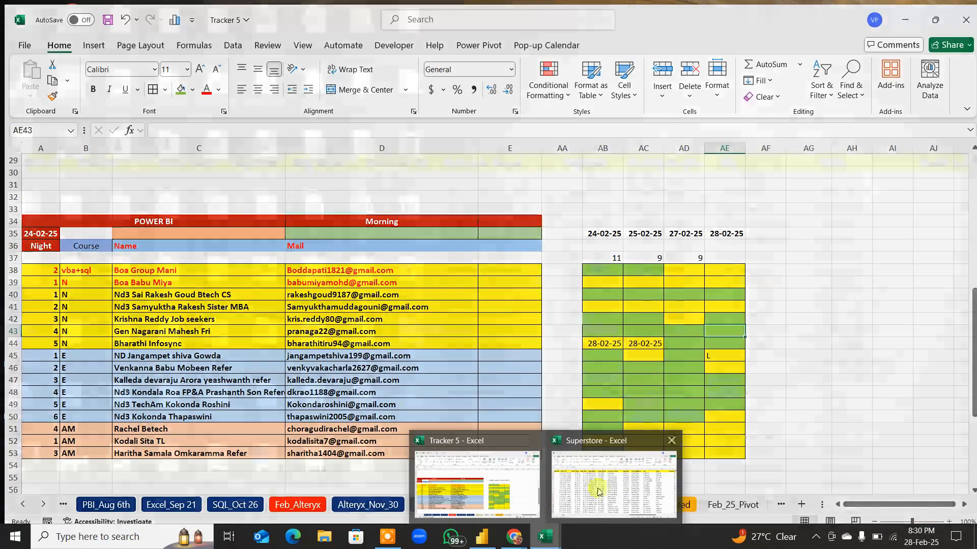
{"action": "left_click", "coordinate": [580, 481]}
{"action": "left_click", "coordinate": [256, 141]}
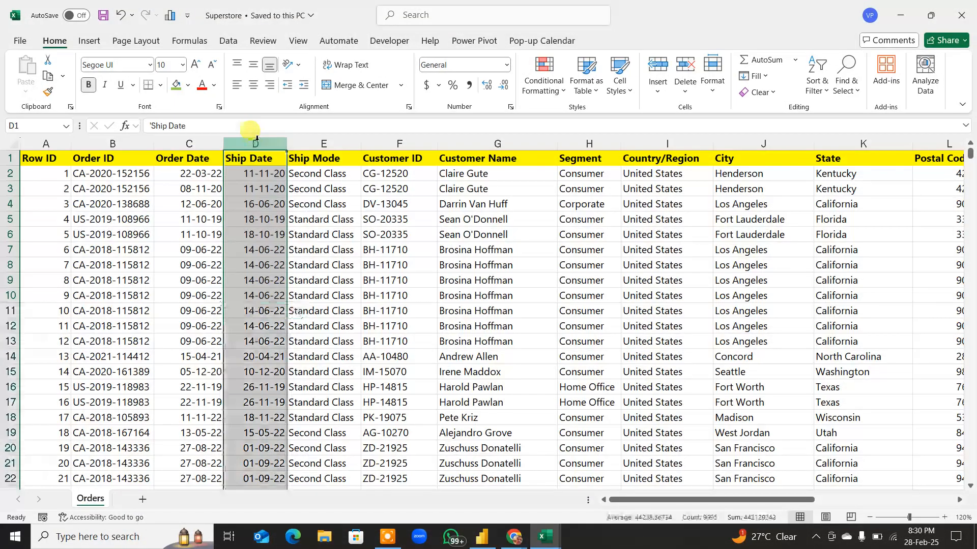
{"action": "left_click", "coordinate": [312, 144]}
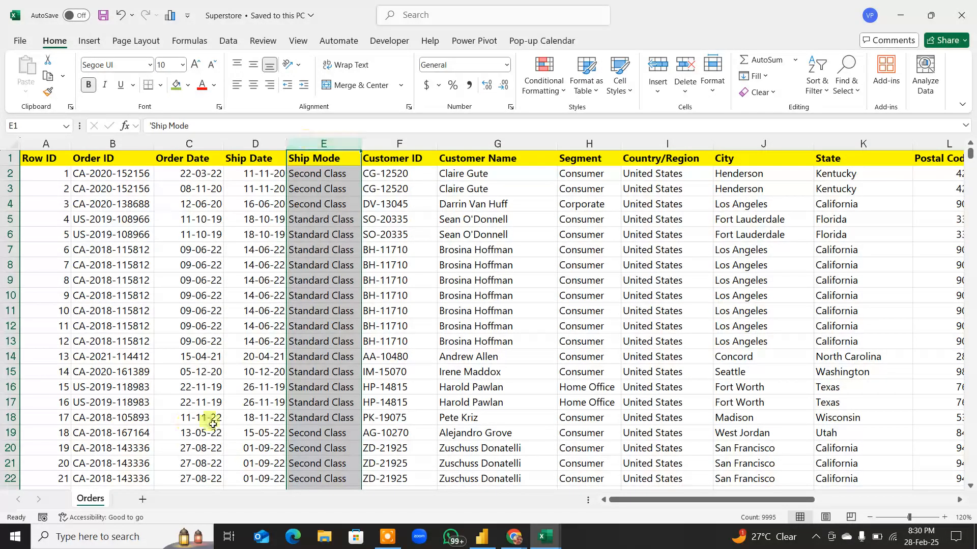
{"action": "left_click", "coordinate": [400, 145]}
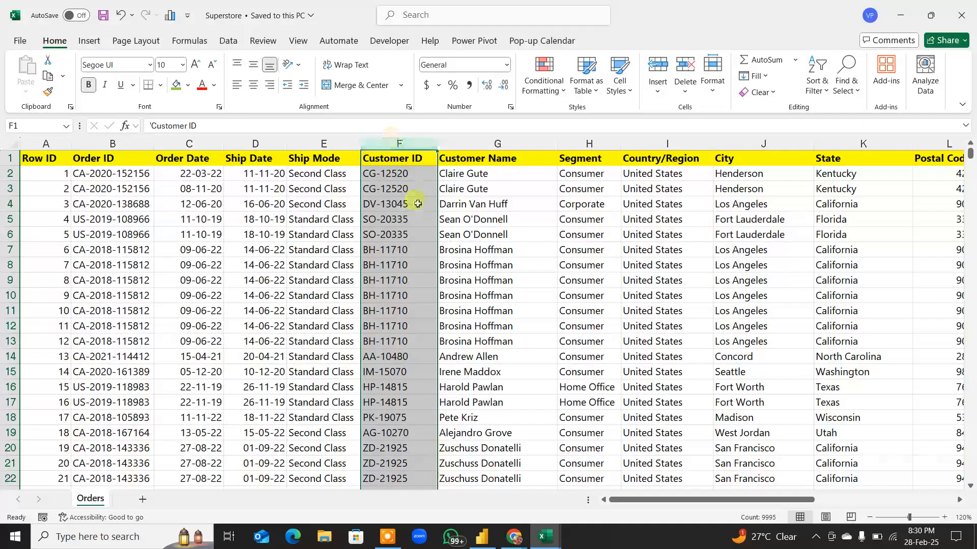
{"action": "left_click", "coordinate": [483, 142]}
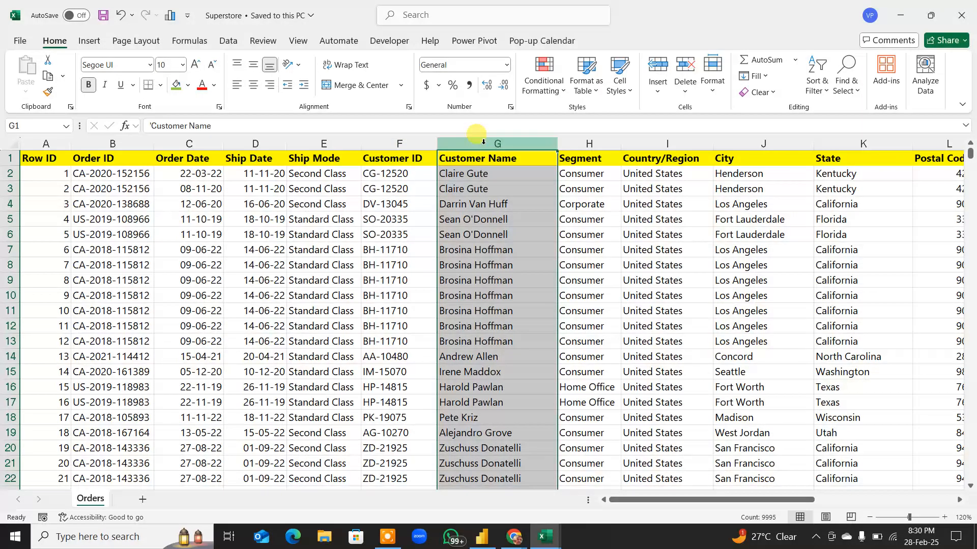
{"action": "left_click", "coordinate": [589, 140]}
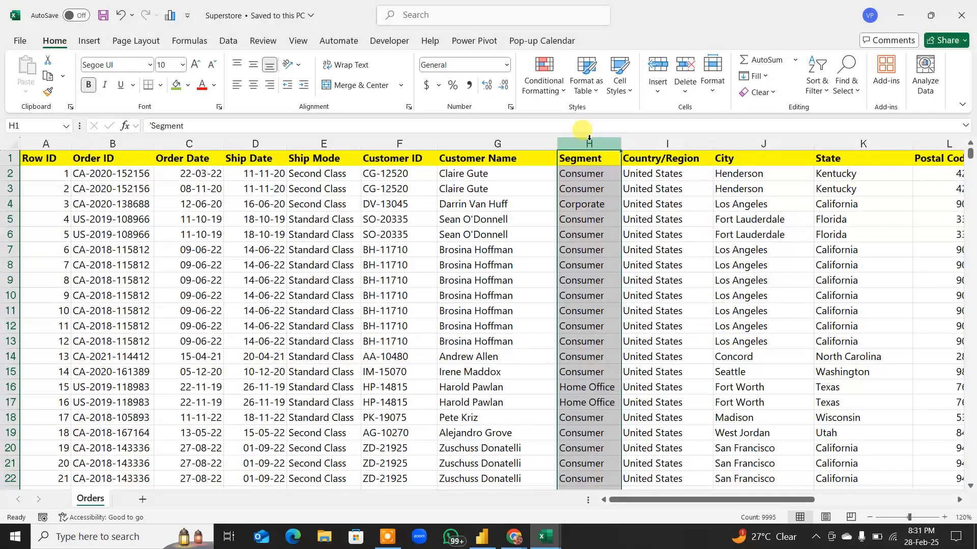
Step: Add filters to the header row and review the Segment filter's values, keeping all of them selected
{"action": "left_click", "coordinate": [593, 159]}
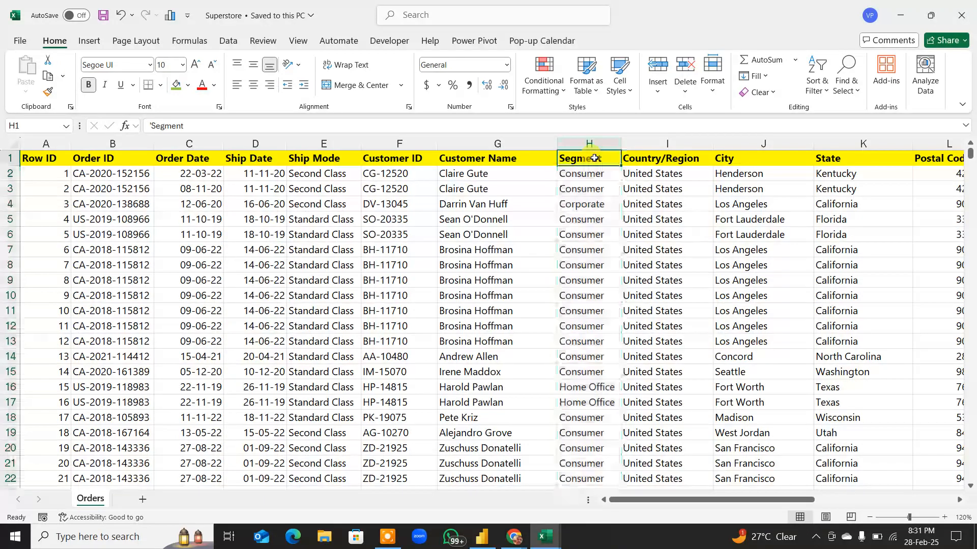
{"action": "key", "text": "ctrl+shift+l"}
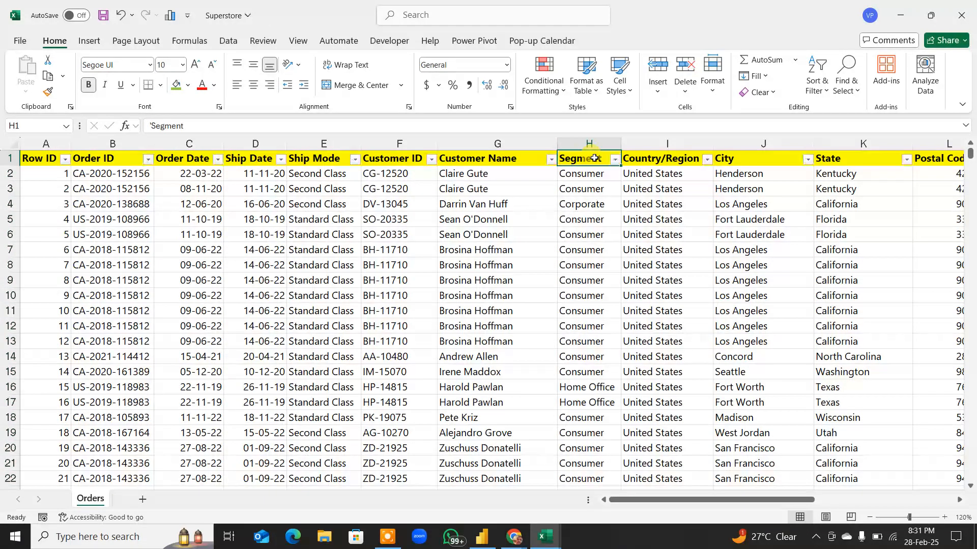
{"action": "left_click", "coordinate": [615, 159]}
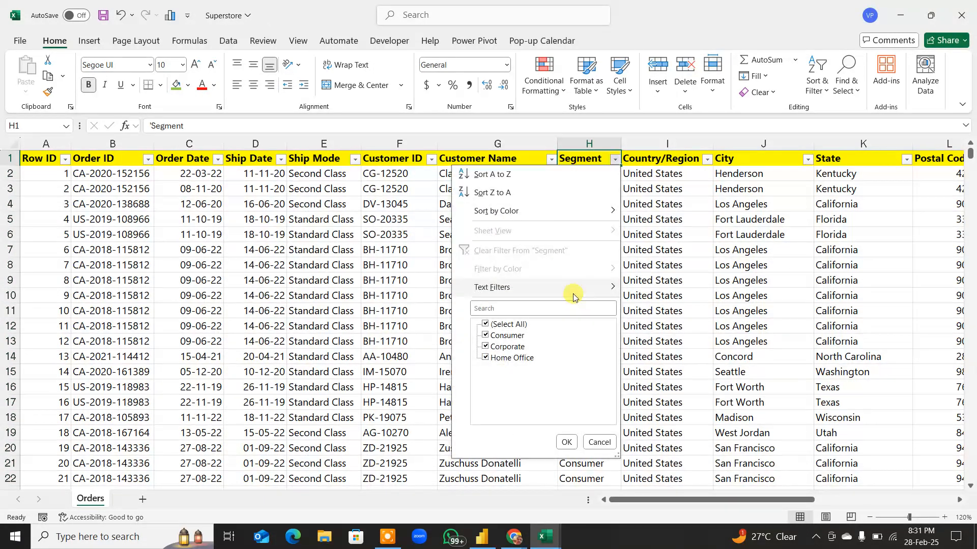
{"action": "left_click", "coordinate": [521, 338]}
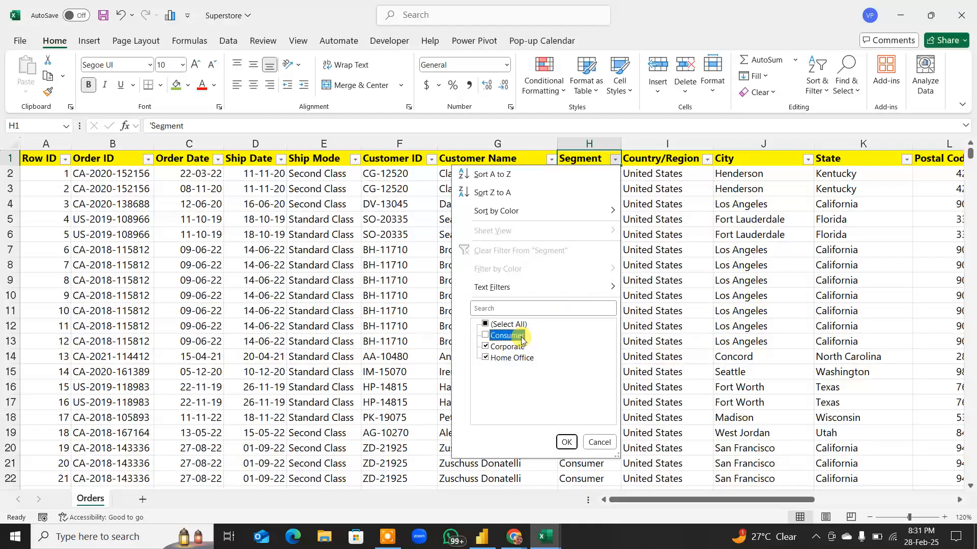
{"action": "left_click", "coordinate": [522, 339]}
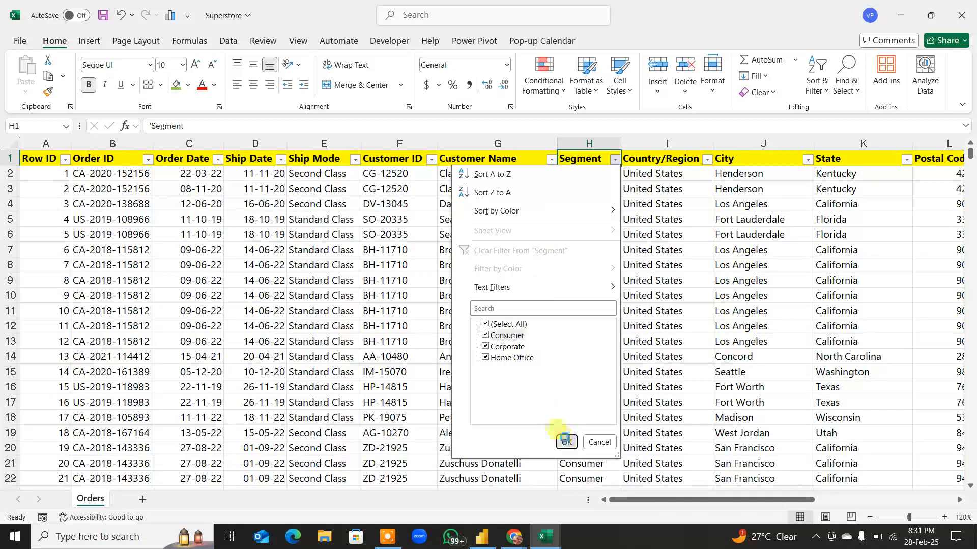
{"action": "left_click", "coordinate": [566, 442]}
Step: Review the values listed in the Country/Region and City filters, keeping everything selected
{"action": "left_click", "coordinate": [663, 156]}
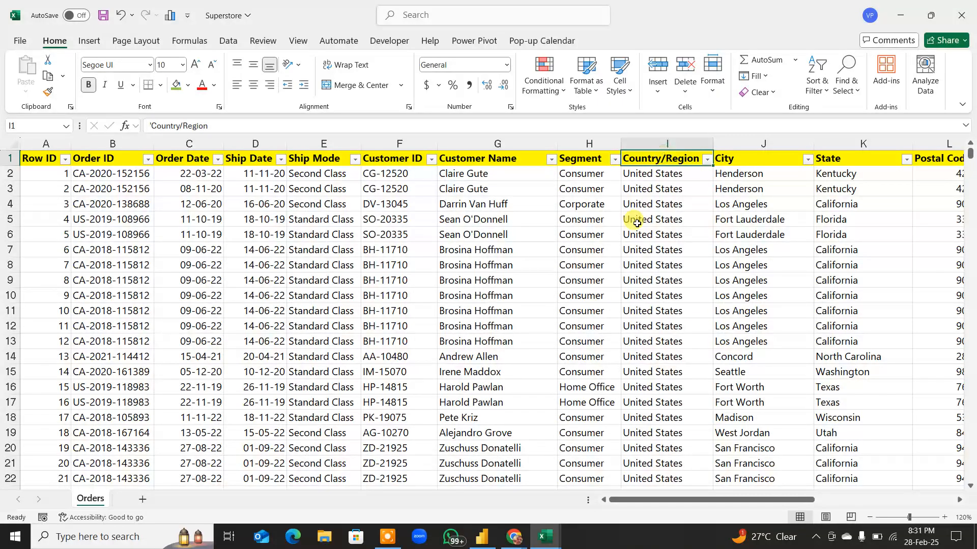
{"action": "left_click", "coordinate": [707, 159]}
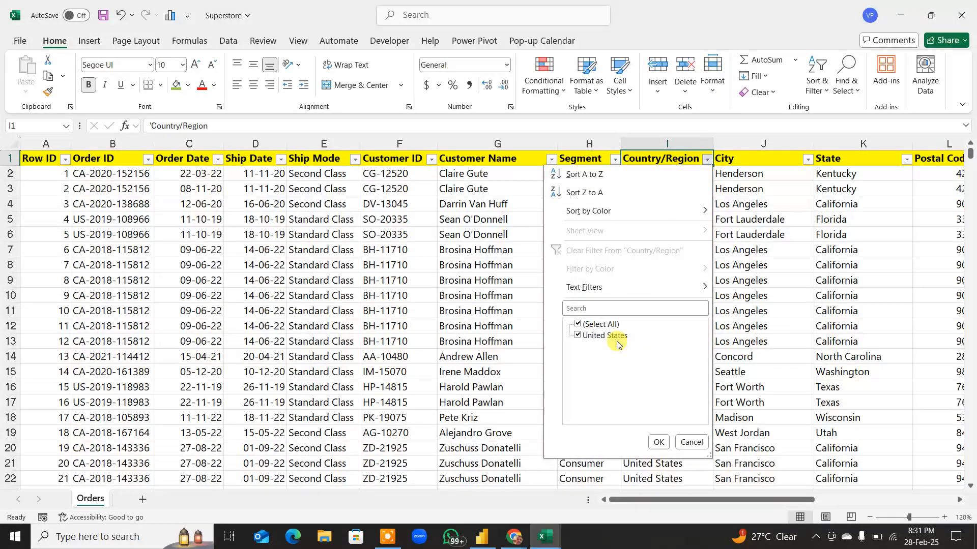
{"action": "left_click", "coordinate": [657, 442]}
{"action": "left_click_drag", "start_coordinate": [673, 498], "coordinate": [722, 500]}
{"action": "left_click", "coordinate": [599, 160]}
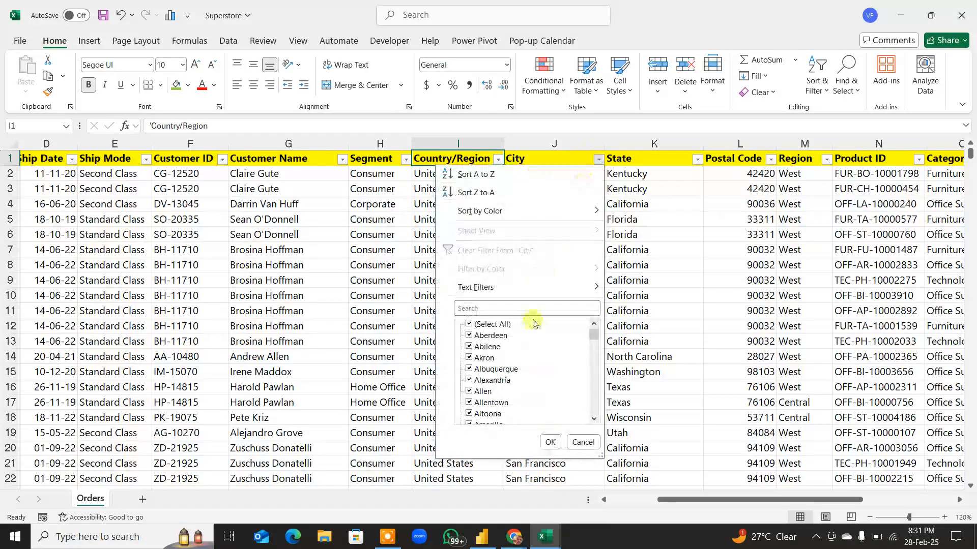
{"action": "left_click_drag", "start_coordinate": [599, 336], "coordinate": [602, 424]}
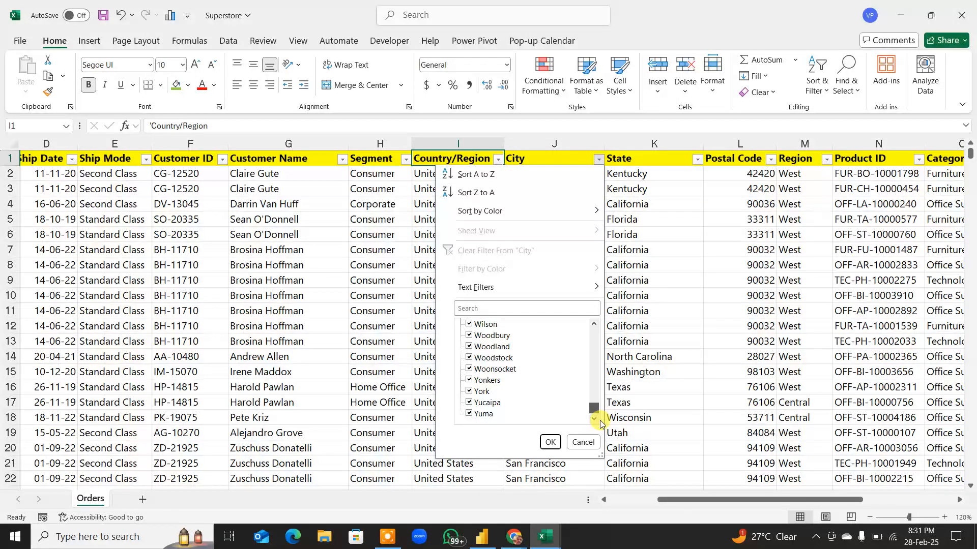
{"action": "mouse_move", "coordinate": [598, 418]}
{"action": "left_mouse_down"}
{"action": "mouse_move", "coordinate": [590, 331]}
{"action": "mouse_move", "coordinate": [591, 423]}
{"action": "left_mouse_up"}
{"action": "left_click", "coordinate": [550, 442]}
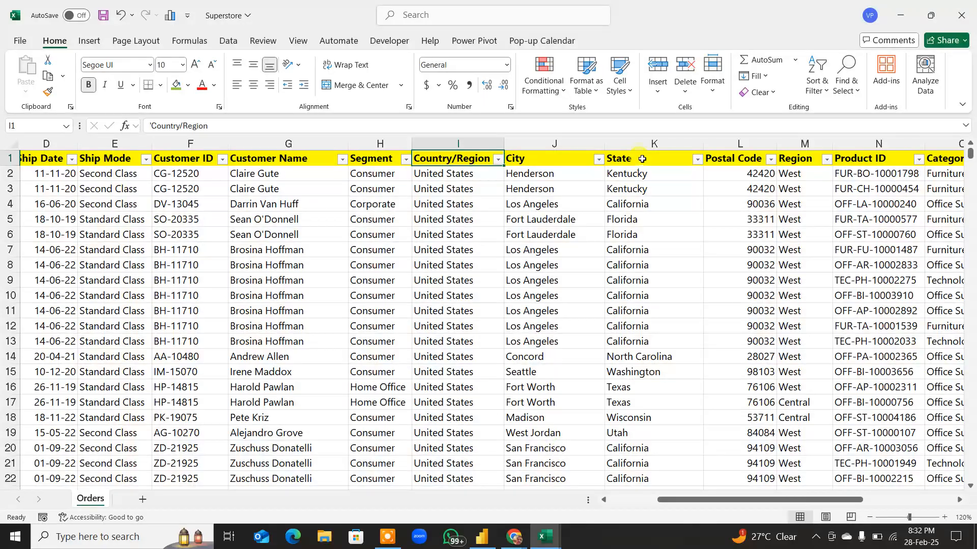
Step: Review the values listed in the State column's filter, keeping all states selected
{"action": "left_click", "coordinate": [642, 159]}
{"action": "left_click", "coordinate": [697, 160]}
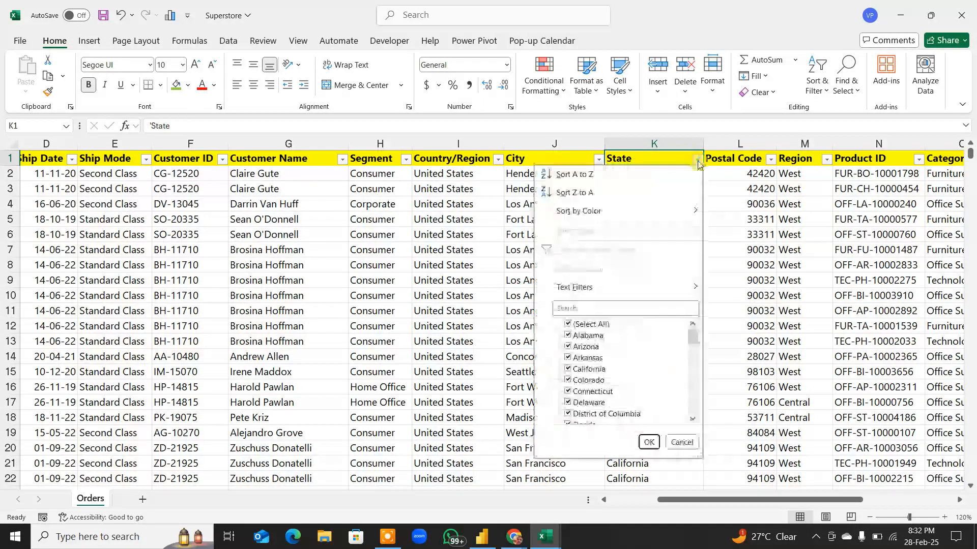
{"action": "mouse_move", "coordinate": [690, 337]}
{"action": "left_mouse_down"}
{"action": "mouse_move", "coordinate": [694, 420]}
{"action": "mouse_move", "coordinate": [688, 333]}
{"action": "left_mouse_up"}
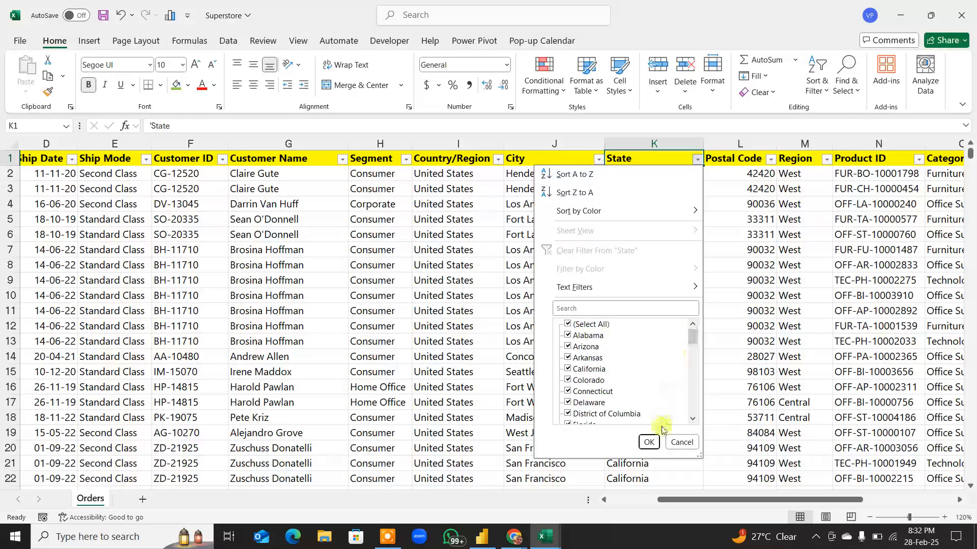
{"action": "left_click", "coordinate": [648, 442]}
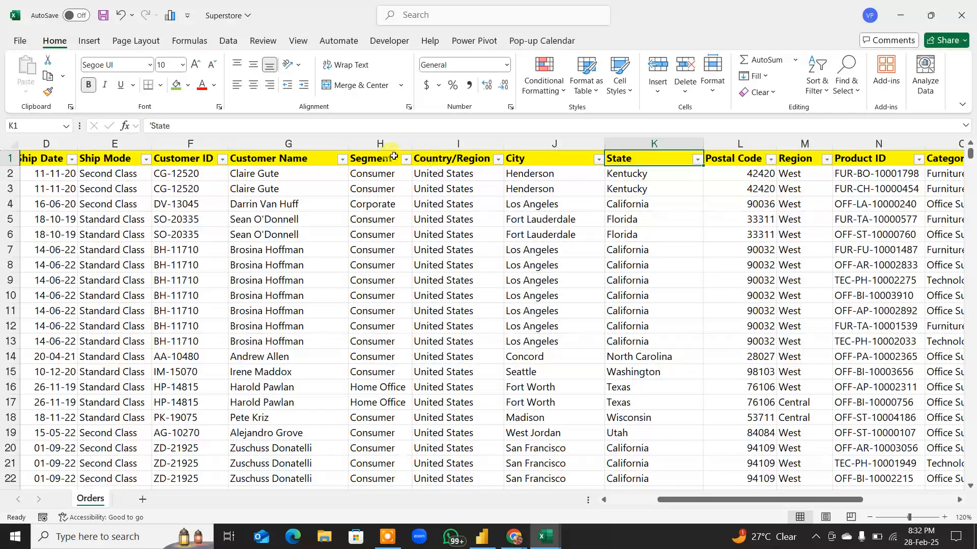
Step: Highlight the location headers from Country/Region through Region, and highlight them again from Country/Region through Postal Code
{"action": "left_click", "coordinate": [445, 160]}
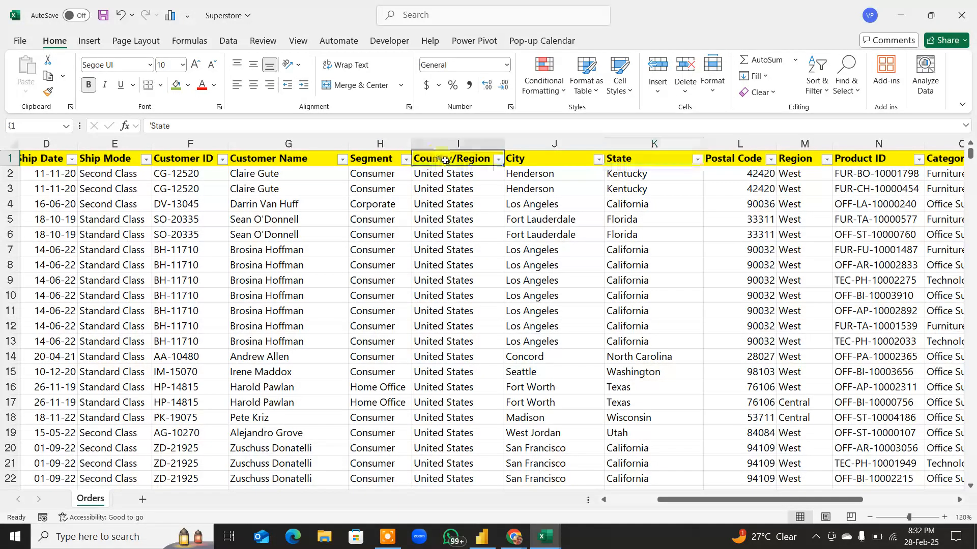
{"action": "left_click_drag", "start_coordinate": [445, 160], "coordinate": [796, 161]}
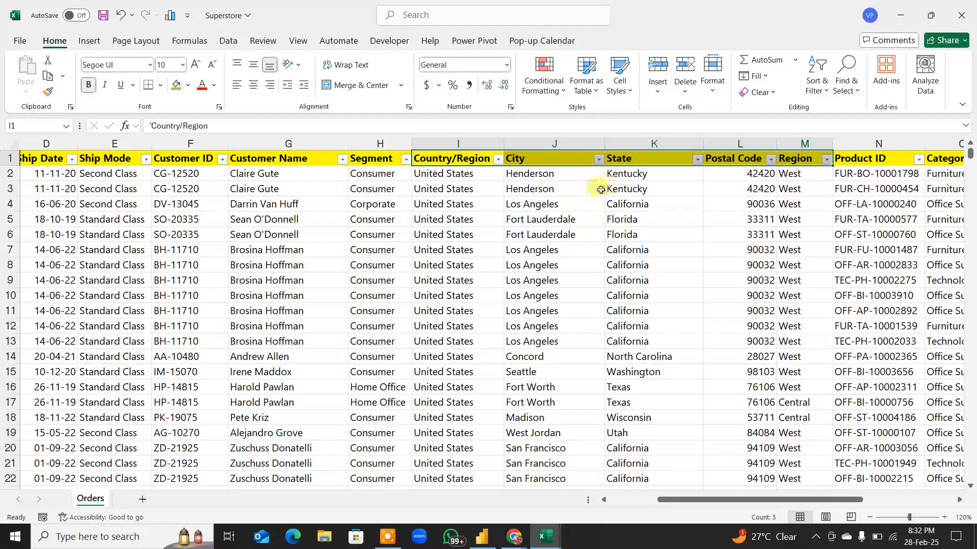
{"action": "left_click", "coordinate": [460, 220]}
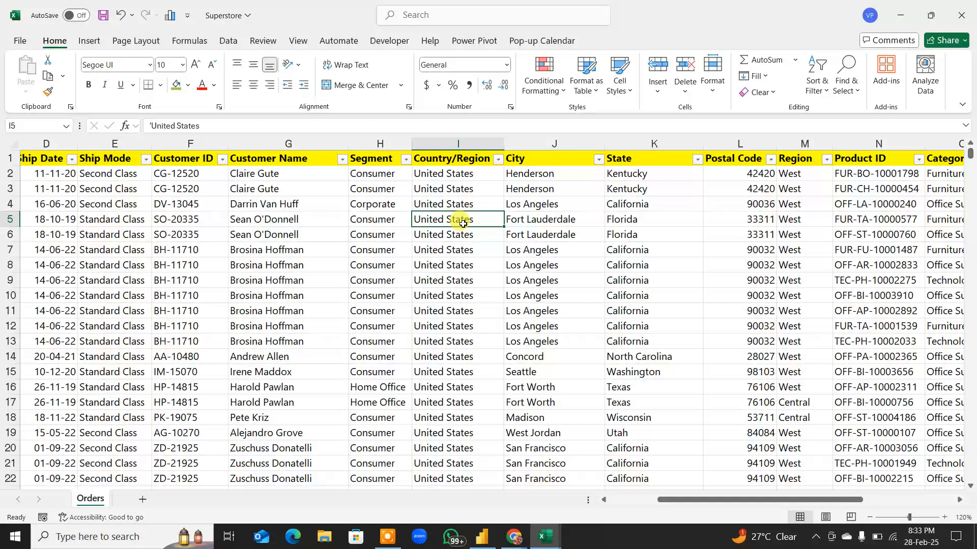
{"action": "left_click", "coordinate": [444, 159]}
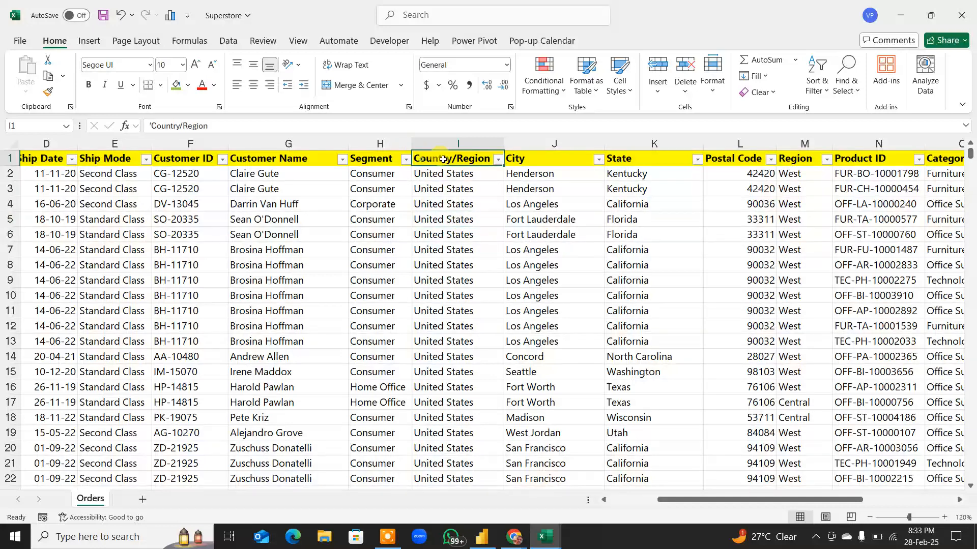
{"action": "left_click_drag", "start_coordinate": [443, 160], "coordinate": [741, 165]}
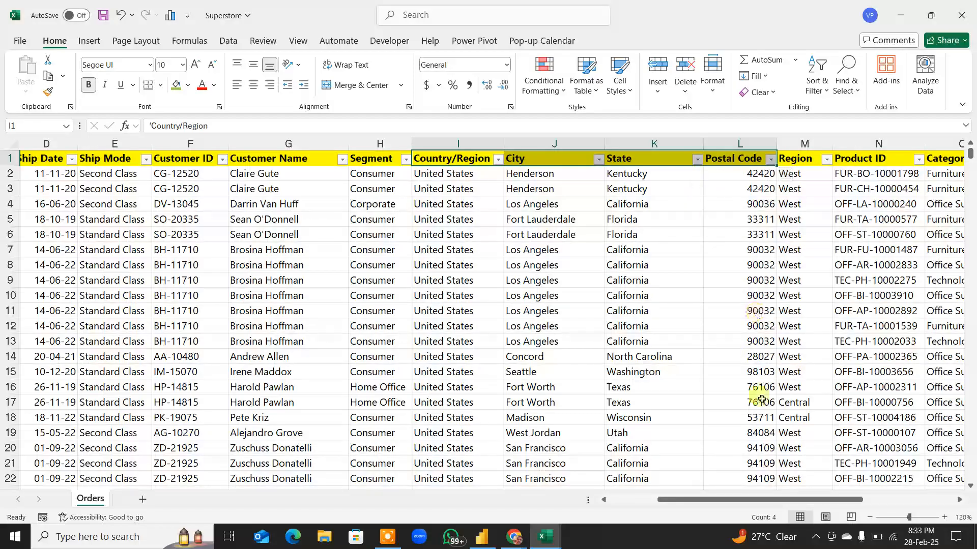
Step: Look at the values in the Region filter and the Country/Region filter, closing both without changes
{"action": "left_click", "coordinate": [826, 160]}
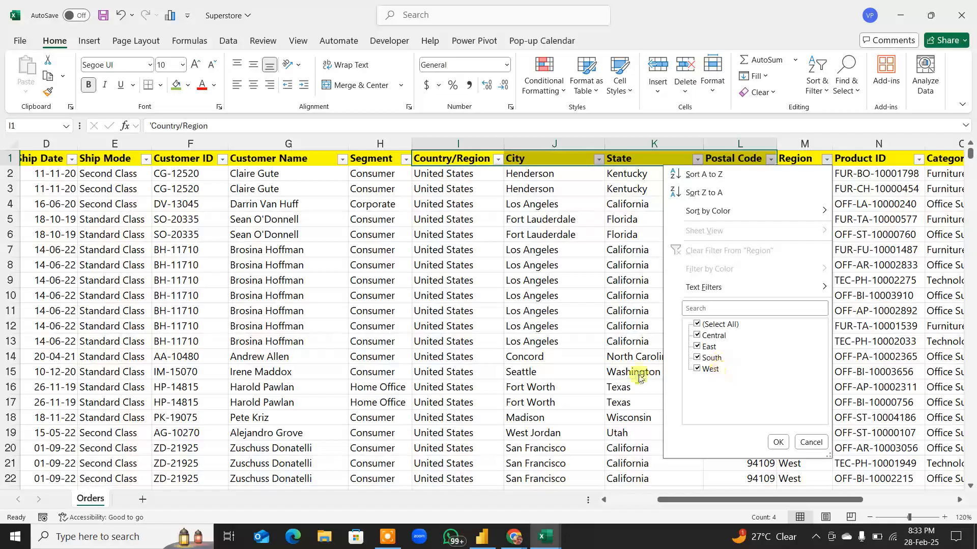
{"action": "key", "text": "Escape"}
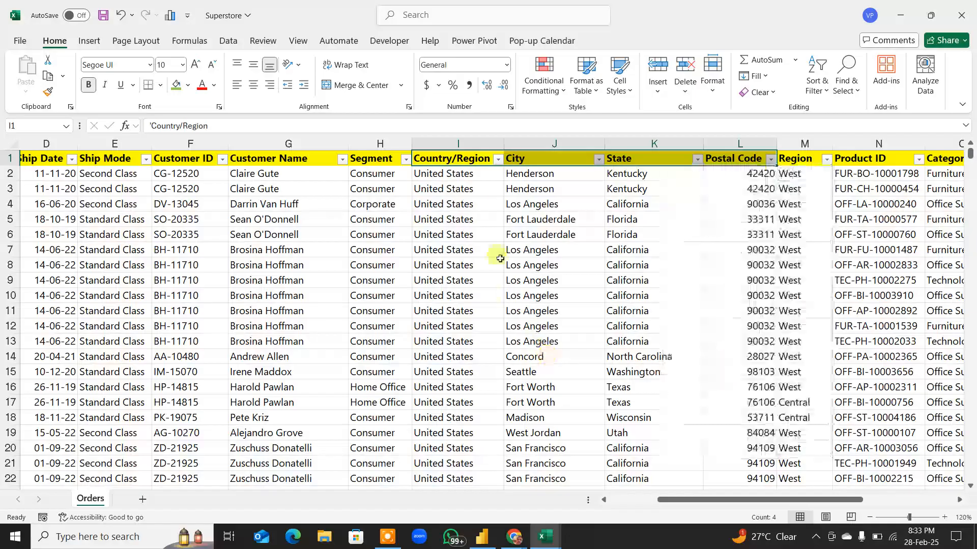
{"action": "left_click", "coordinate": [499, 159]}
{"action": "key", "text": "Escape"}
Step: Turn on screen annotation and sketch a large blue map outline over the sheet, dividing it with horizontal and near-vertical lines
{"action": "key", "text": "F6"}
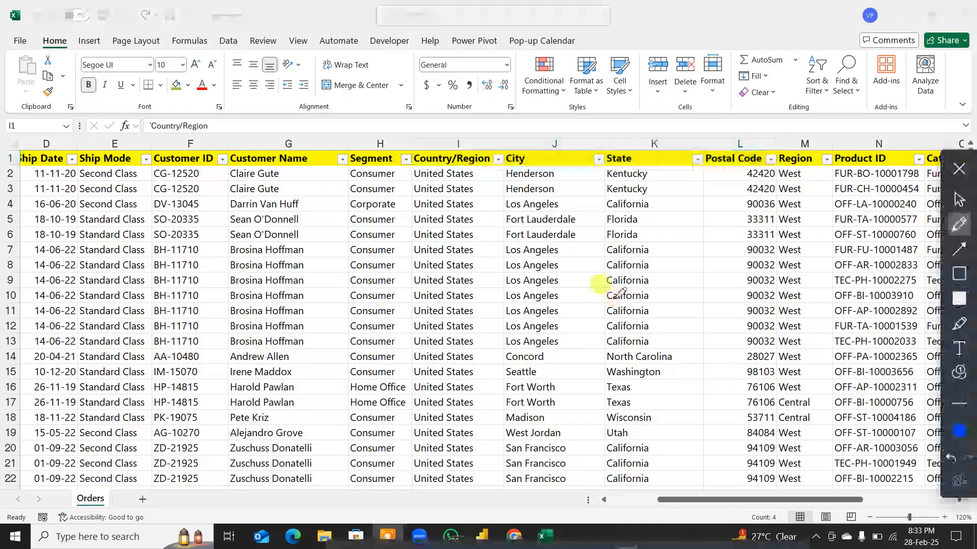
{"action": "mouse_move", "coordinate": [252, 417]}
{"action": "left_mouse_down"}
{"action": "mouse_move", "coordinate": [206, 174]}
{"action": "mouse_move", "coordinate": [461, 107]}
{"action": "mouse_move", "coordinate": [628, 191]}
{"action": "mouse_move", "coordinate": [763, 136]}
{"action": "mouse_move", "coordinate": [901, 381]}
{"action": "left_mouse_up"}
{"action": "mouse_move", "coordinate": [861, 418]}
{"action": "left_mouse_down"}
{"action": "mouse_move", "coordinate": [492, 459]}
{"action": "mouse_move", "coordinate": [265, 326]}
{"action": "left_mouse_up"}
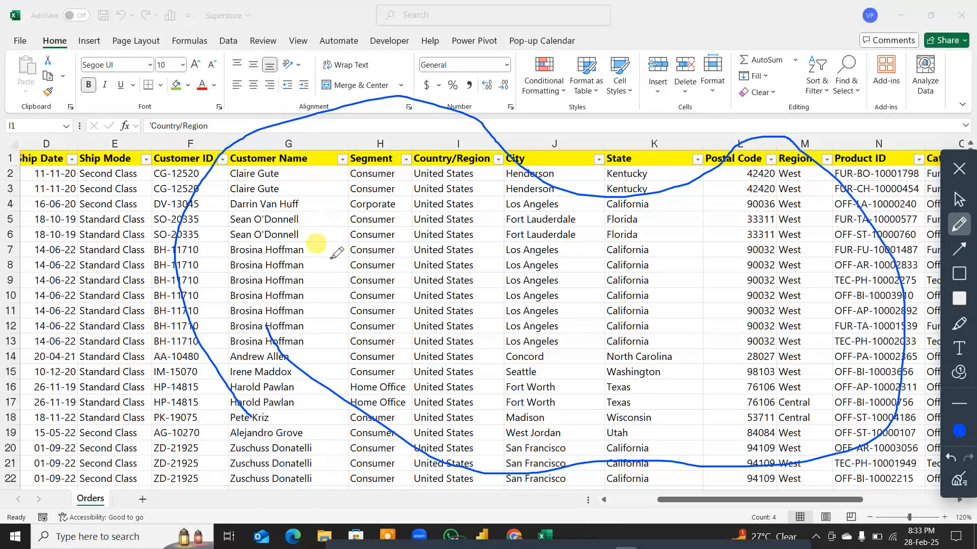
{"action": "left_click_drag", "start_coordinate": [209, 293], "coordinate": [893, 350]}
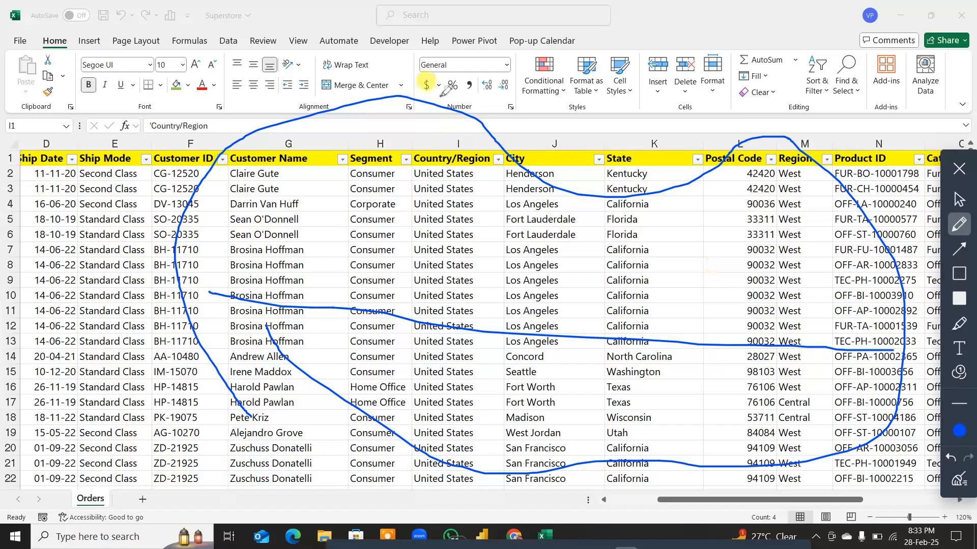
{"action": "left_click_drag", "start_coordinate": [441, 96], "coordinate": [442, 450]}
{"action": "left_click_drag", "start_coordinate": [717, 123], "coordinate": [835, 455]}
{"action": "left_click_drag", "start_coordinate": [506, 251], "coordinate": [649, 249]}
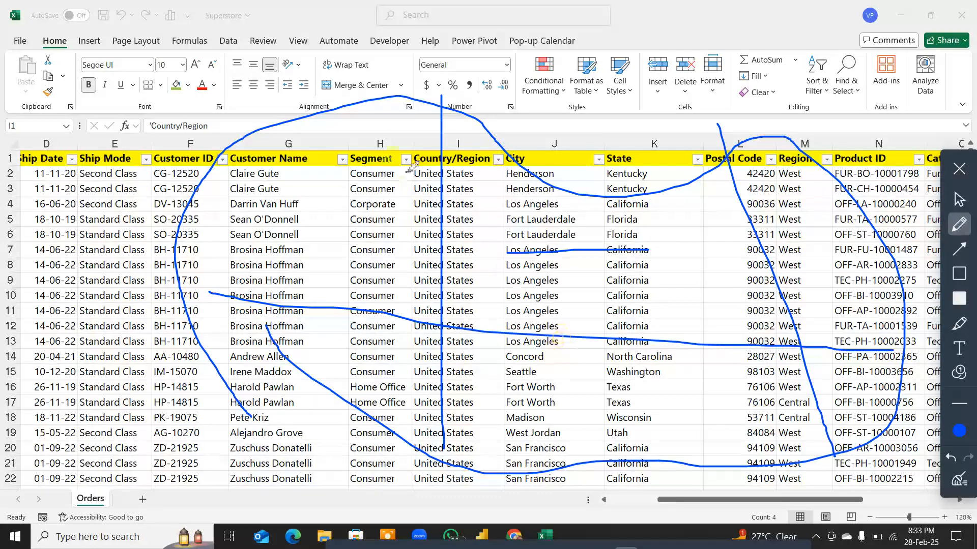
Step: Circle the western, lower-central, upper-central and eastern areas of the sketched map in blue to mark out the regions
{"action": "mouse_move", "coordinate": [397, 94]}
{"action": "left_mouse_down"}
{"action": "mouse_move", "coordinate": [238, 117]}
{"action": "mouse_move", "coordinate": [176, 186]}
{"action": "left_mouse_up"}
{"action": "mouse_move", "coordinate": [182, 257]}
{"action": "left_mouse_down"}
{"action": "mouse_move", "coordinate": [203, 272]}
{"action": "mouse_move", "coordinate": [356, 312]}
{"action": "mouse_move", "coordinate": [420, 313]}
{"action": "mouse_move", "coordinate": [426, 137]}
{"action": "mouse_move", "coordinate": [388, 85]}
{"action": "left_mouse_up"}
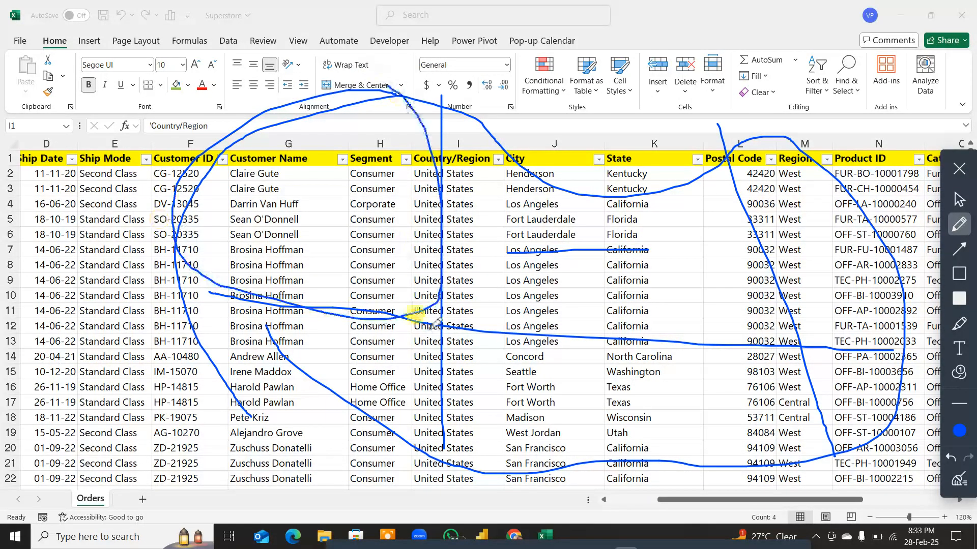
{"action": "mouse_move", "coordinate": [429, 325]}
{"action": "left_mouse_down"}
{"action": "mouse_move", "coordinate": [356, 300]}
{"action": "mouse_move", "coordinate": [303, 298]}
{"action": "left_mouse_up"}
{"action": "mouse_move", "coordinate": [420, 157]}
{"action": "left_mouse_down"}
{"action": "mouse_move", "coordinate": [407, 404]}
{"action": "mouse_move", "coordinate": [271, 372]}
{"action": "left_mouse_up"}
{"action": "mouse_move", "coordinate": [473, 336]}
{"action": "left_mouse_down"}
{"action": "mouse_move", "coordinate": [616, 335]}
{"action": "mouse_move", "coordinate": [778, 351]}
{"action": "mouse_move", "coordinate": [786, 370]}
{"action": "mouse_move", "coordinate": [678, 466]}
{"action": "left_mouse_up"}
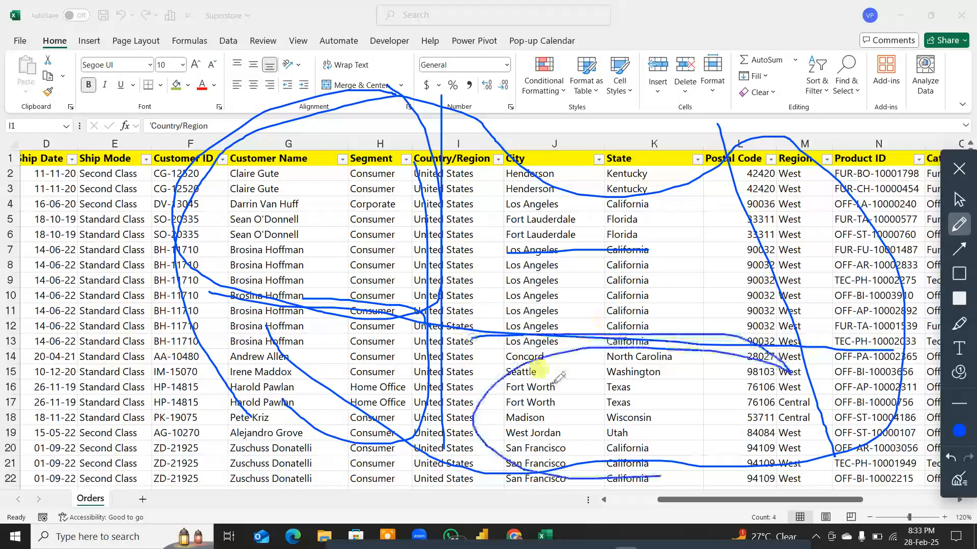
{"action": "mouse_move", "coordinate": [291, 126]}
{"action": "left_mouse_down"}
{"action": "mouse_move", "coordinate": [181, 228]}
{"action": "mouse_move", "coordinate": [333, 417]}
{"action": "mouse_move", "coordinate": [415, 328]}
{"action": "mouse_move", "coordinate": [411, 164]}
{"action": "left_mouse_up"}
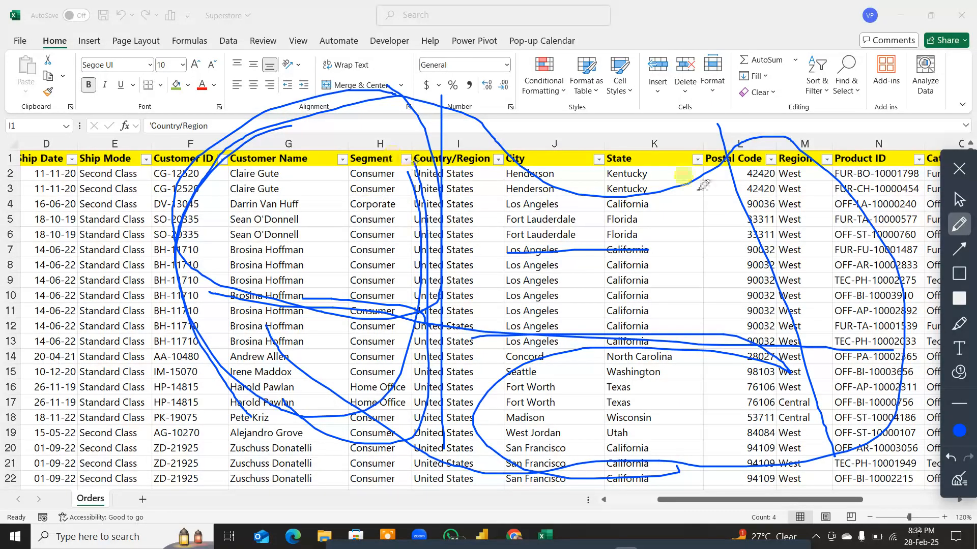
{"action": "mouse_move", "coordinate": [680, 189]}
{"action": "left_mouse_down"}
{"action": "mouse_move", "coordinate": [571, 322]}
{"action": "mouse_move", "coordinate": [694, 225]}
{"action": "mouse_move", "coordinate": [652, 162]}
{"action": "left_mouse_up"}
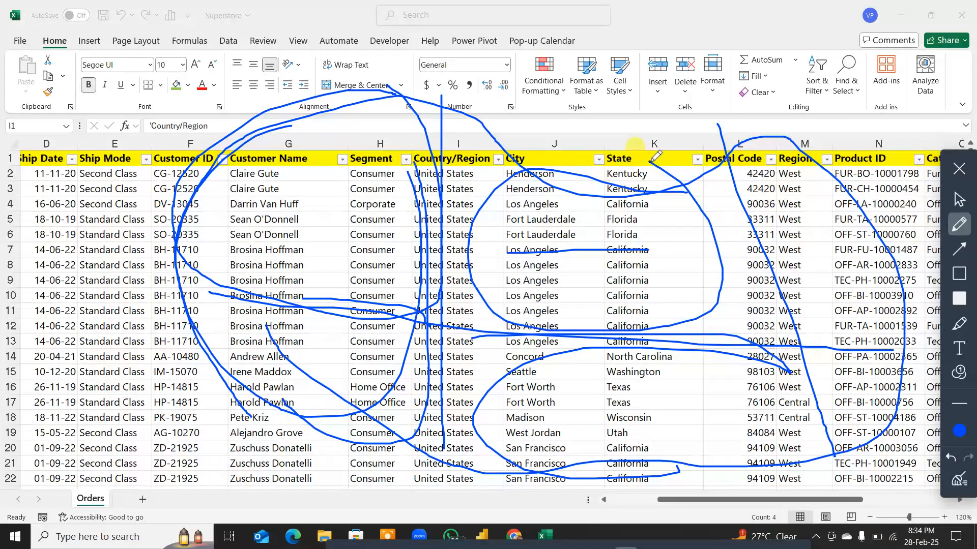
{"action": "left_click_drag", "start_coordinate": [791, 150], "coordinate": [775, 234]}
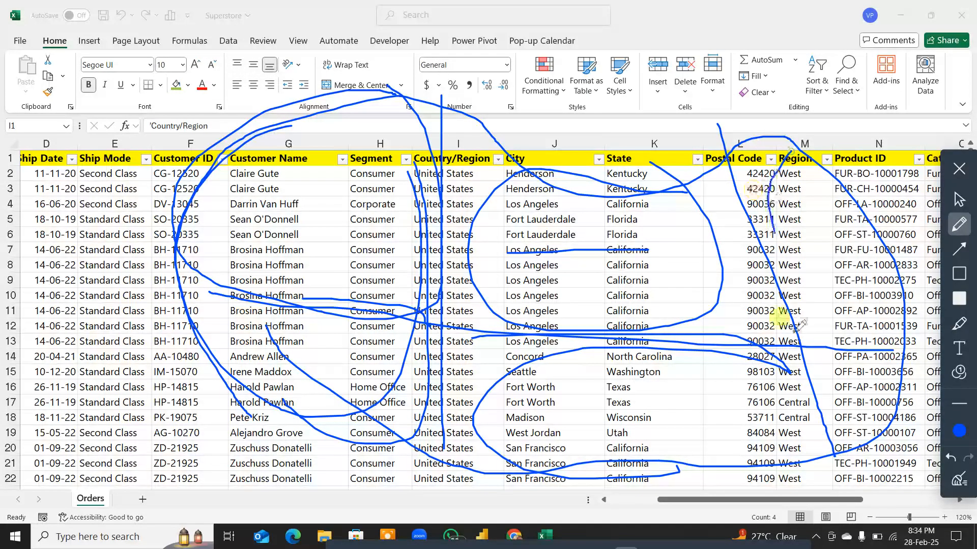
{"action": "mouse_move", "coordinate": [797, 324]}
{"action": "left_mouse_down"}
{"action": "mouse_move", "coordinate": [881, 372]}
{"action": "mouse_move", "coordinate": [871, 200]}
{"action": "left_mouse_up"}
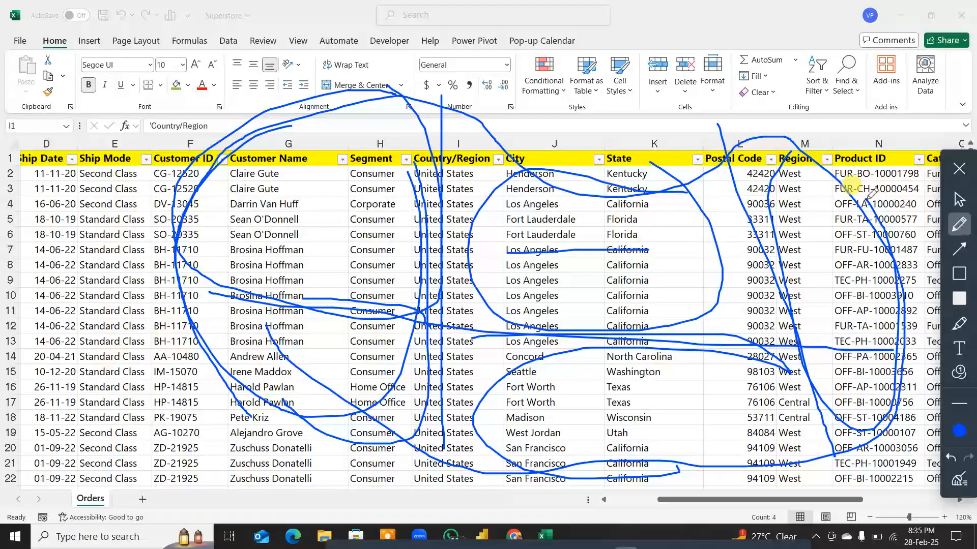
Step: Erase all drawings from the screen and exit the annotation tool
{"action": "left_click", "coordinate": [959, 479]}
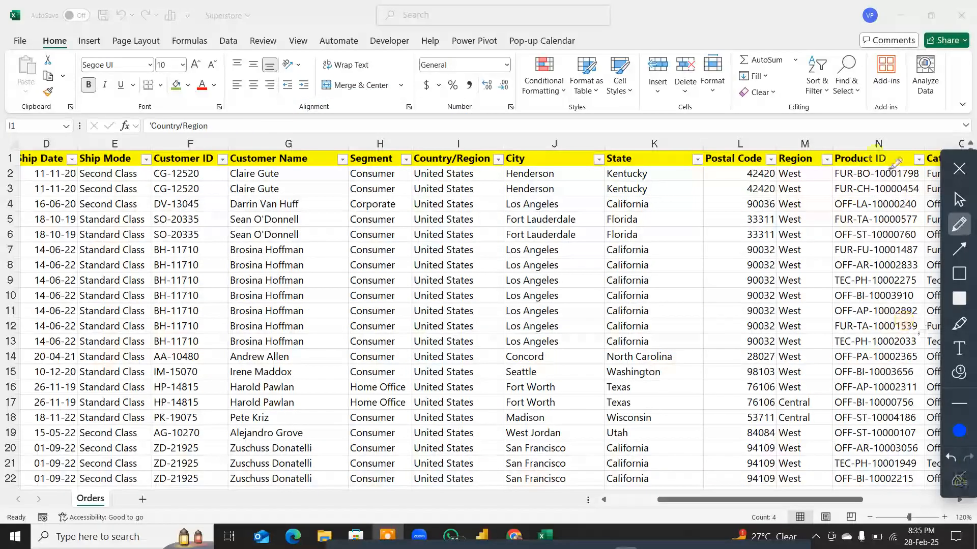
{"action": "left_click", "coordinate": [959, 169]}
Step: Review the Region filter's values again, keeping all selected, and select the Product ID header
{"action": "left_click", "coordinate": [797, 159]}
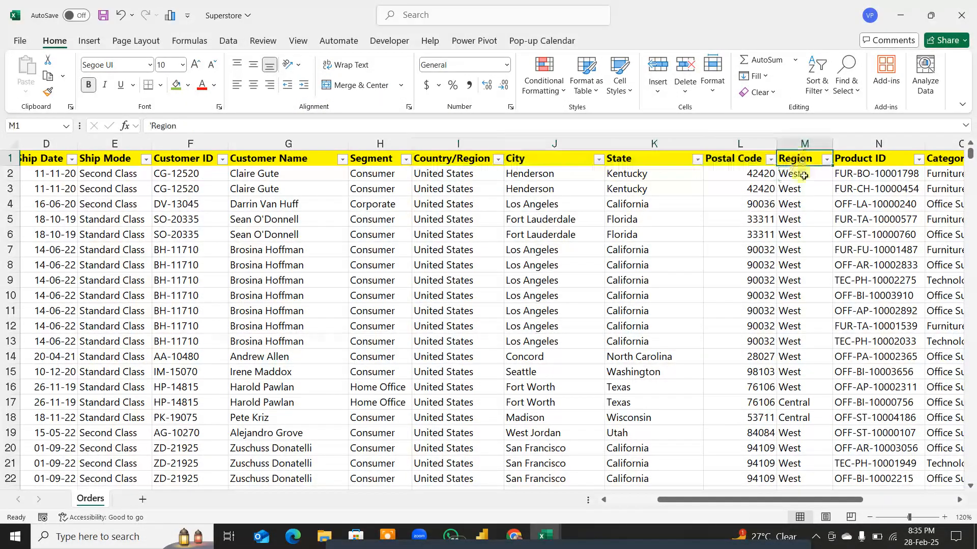
{"action": "left_click", "coordinate": [827, 160]}
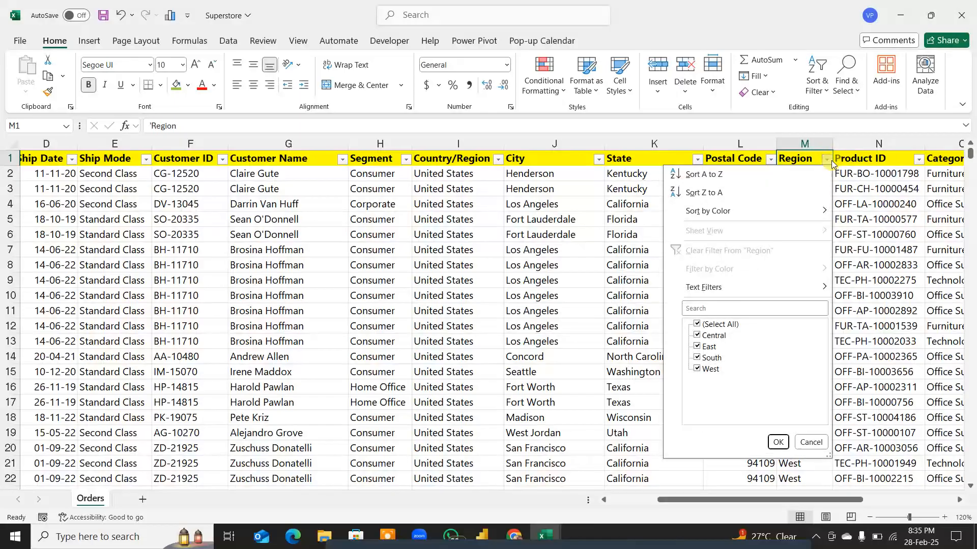
{"action": "left_click", "coordinate": [778, 442]}
{"action": "left_click_drag", "start_coordinate": [818, 499], "coordinate": [904, 498]}
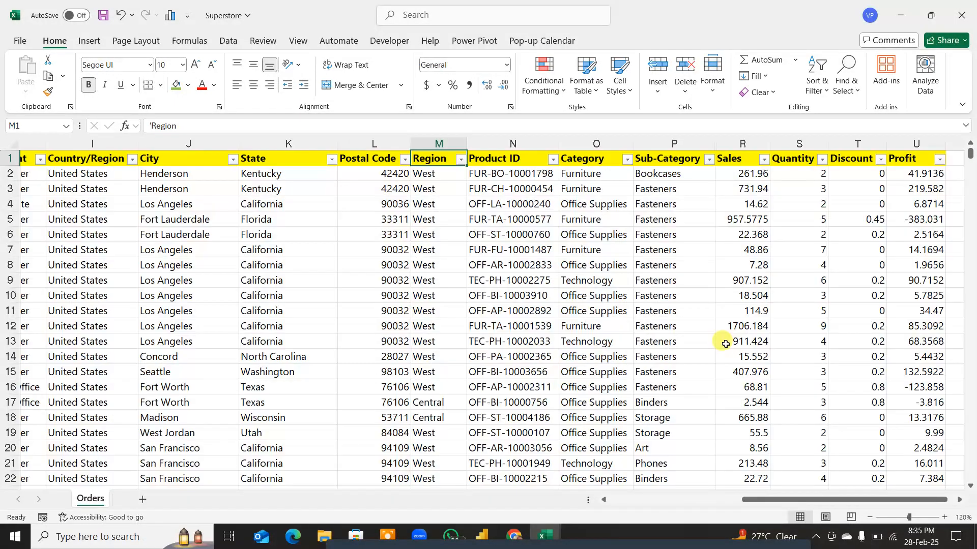
{"action": "left_click", "coordinate": [520, 158]}
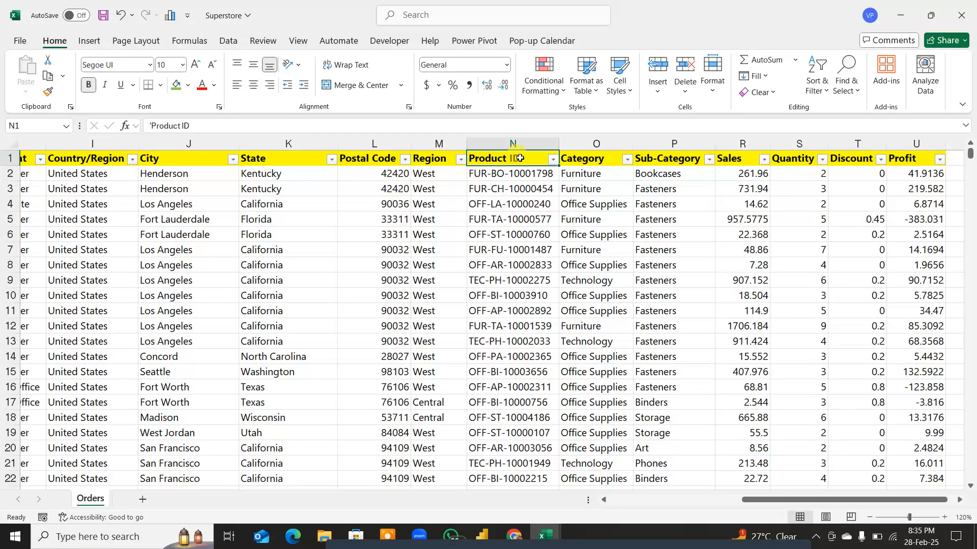
Step: Select the Product ID column, then the Category column, and review the Category filter's values, keeping all of them selected
{"action": "key", "text": "ctrl+shift+Down"}
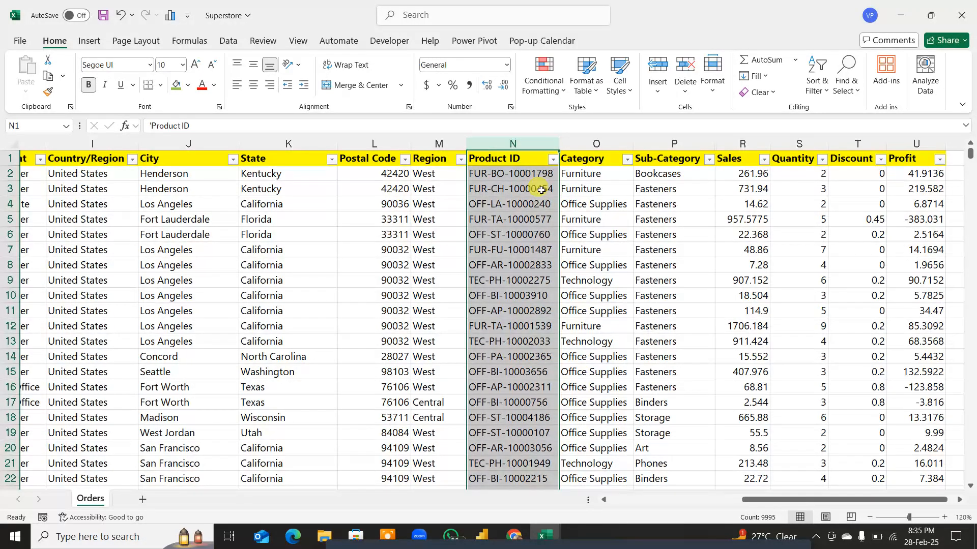
{"action": "left_click", "coordinate": [592, 143]}
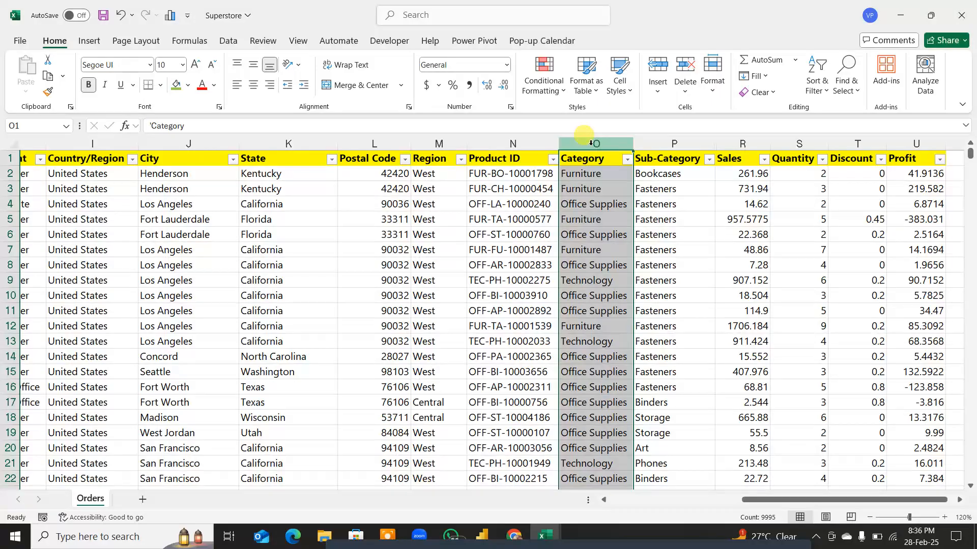
{"action": "left_click", "coordinate": [627, 160]}
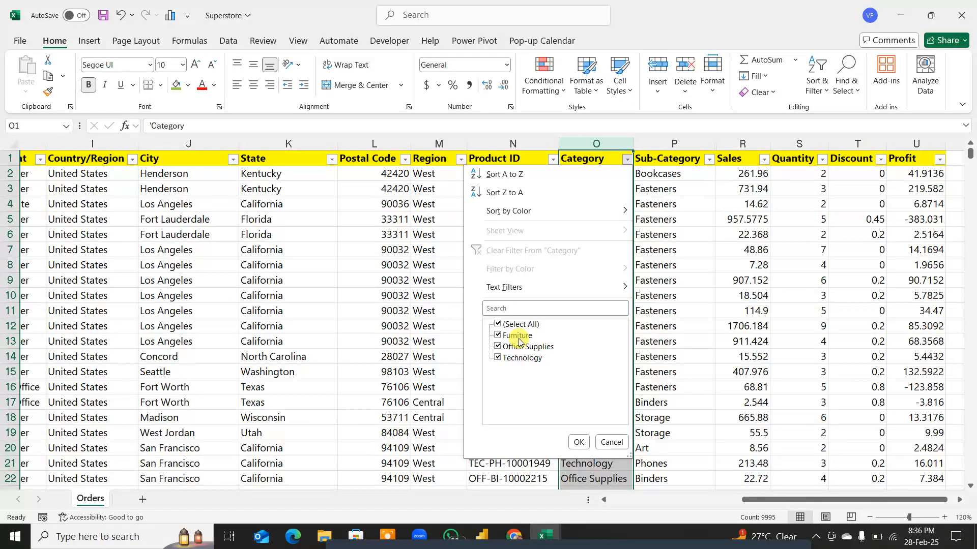
{"action": "left_click", "coordinate": [538, 358]}
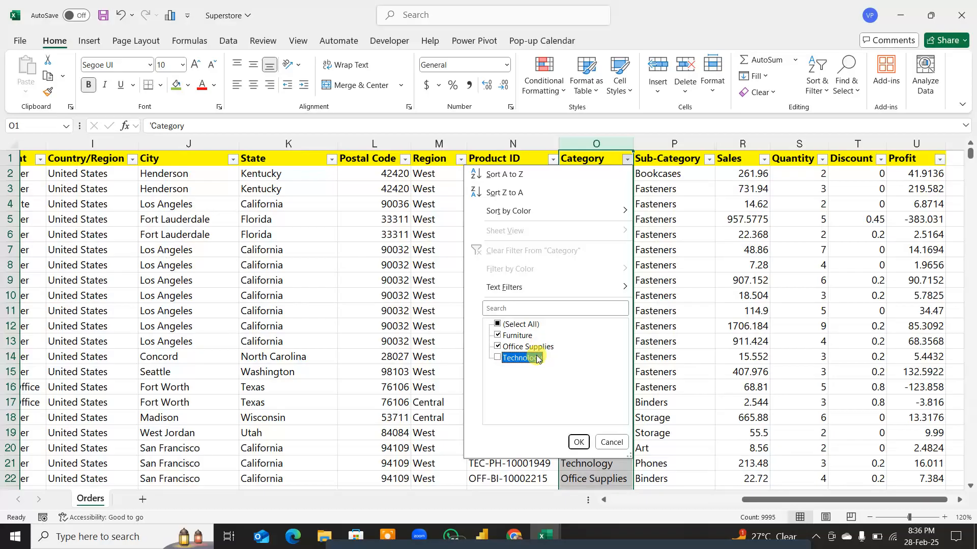
{"action": "left_click", "coordinate": [538, 359]}
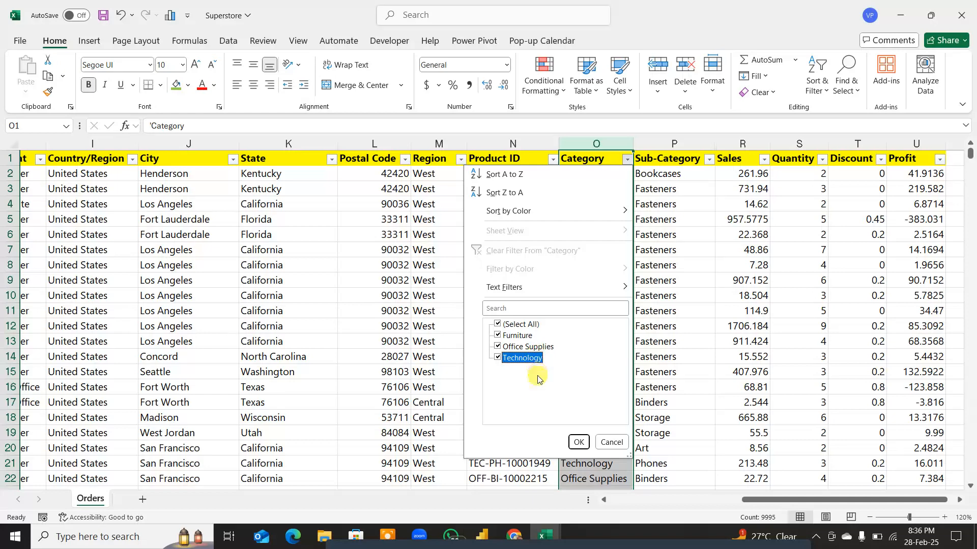
{"action": "left_click", "coordinate": [579, 442]}
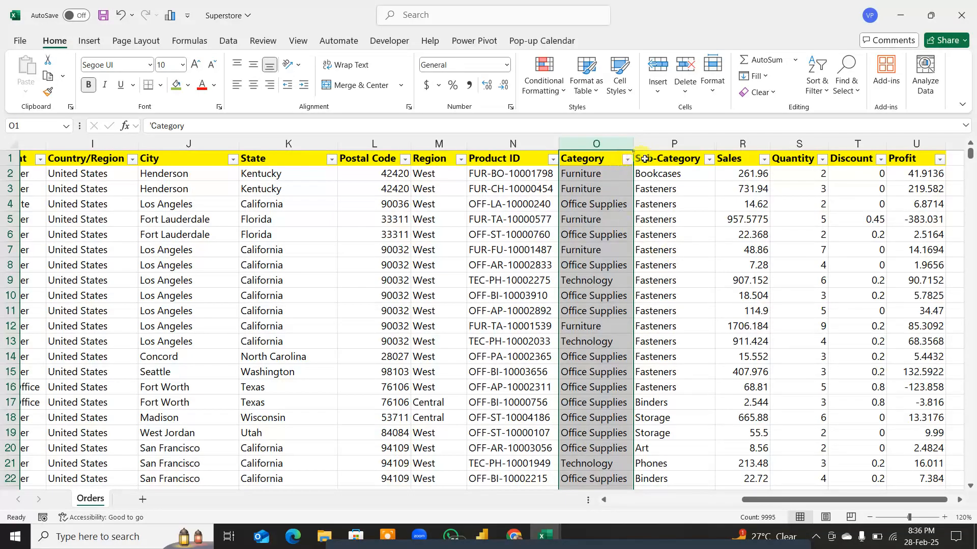
Step: Filter the Category column to Furniture only and review the Sub-Category values, keeping all of them selected
{"action": "left_click", "coordinate": [709, 161]}
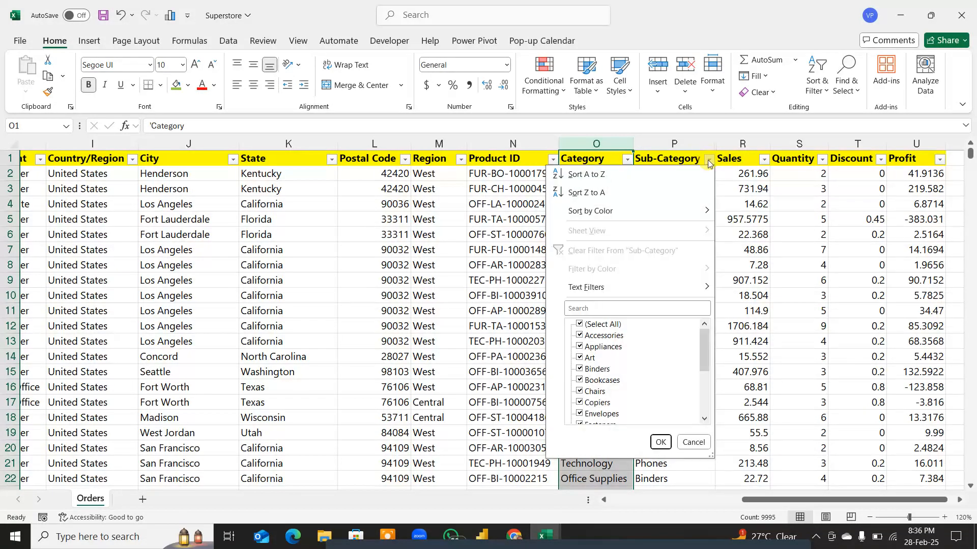
{"action": "left_click", "coordinate": [750, 272]}
{"action": "left_click", "coordinate": [627, 160]}
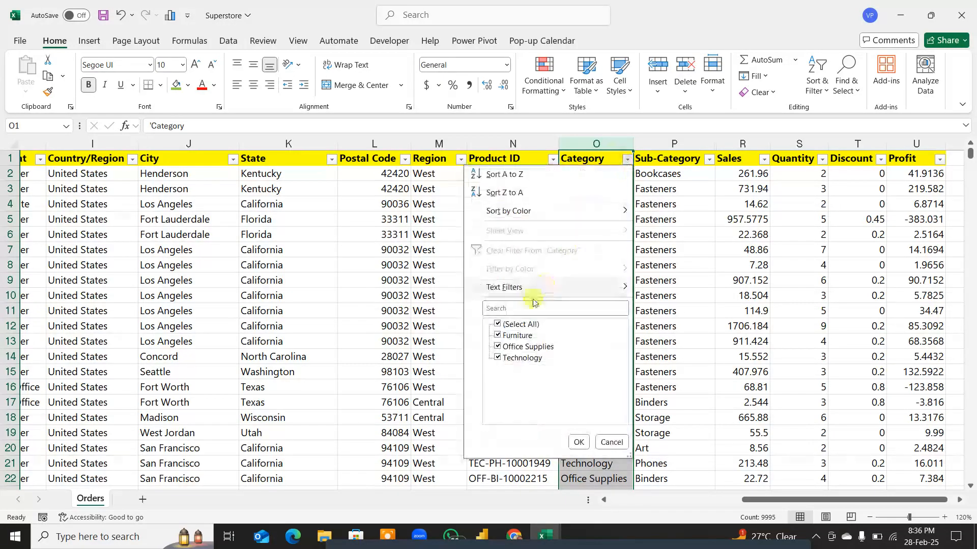
{"action": "left_click", "coordinate": [497, 327]}
{"action": "left_click", "coordinate": [497, 335]}
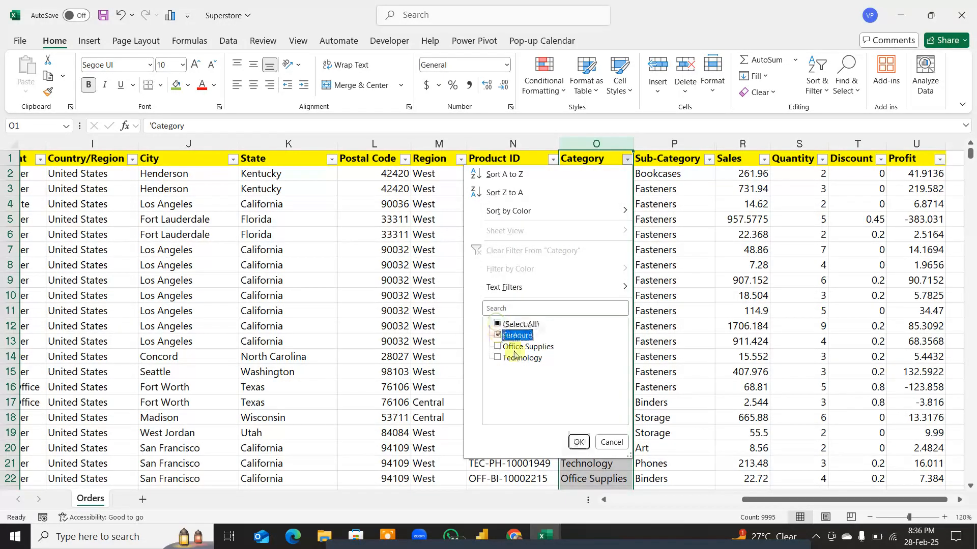
{"action": "left_click", "coordinate": [579, 442]}
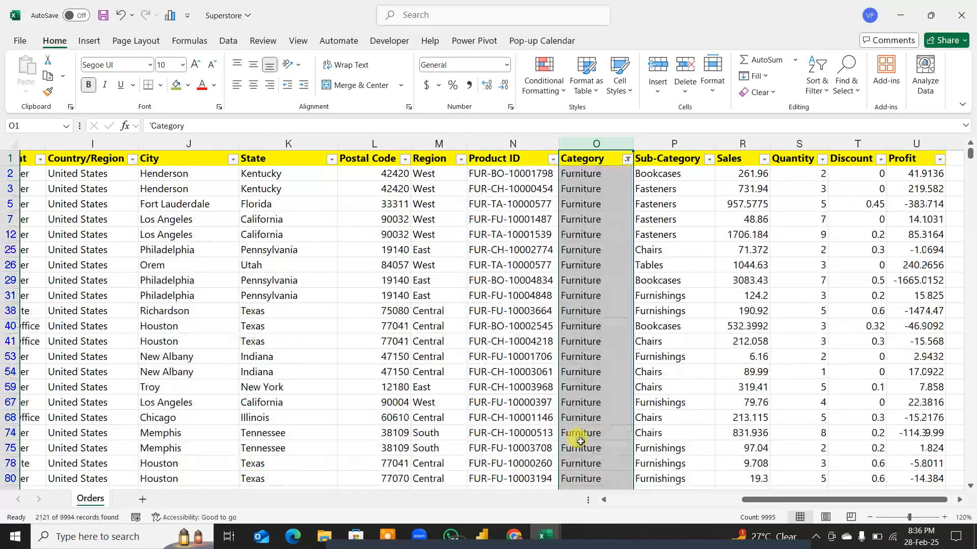
{"action": "left_click", "coordinate": [709, 160]}
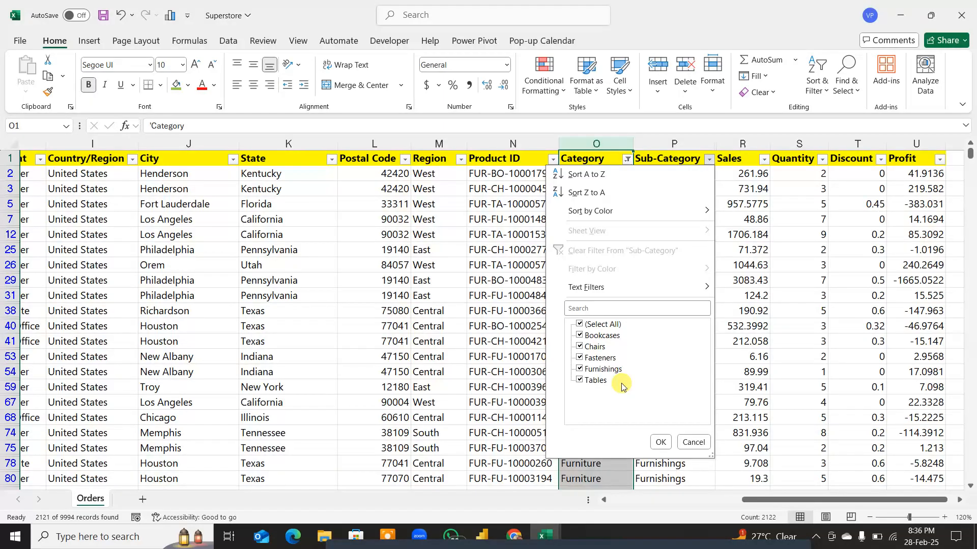
{"action": "left_click", "coordinate": [661, 442]}
{"action": "left_click", "coordinate": [693, 252]}
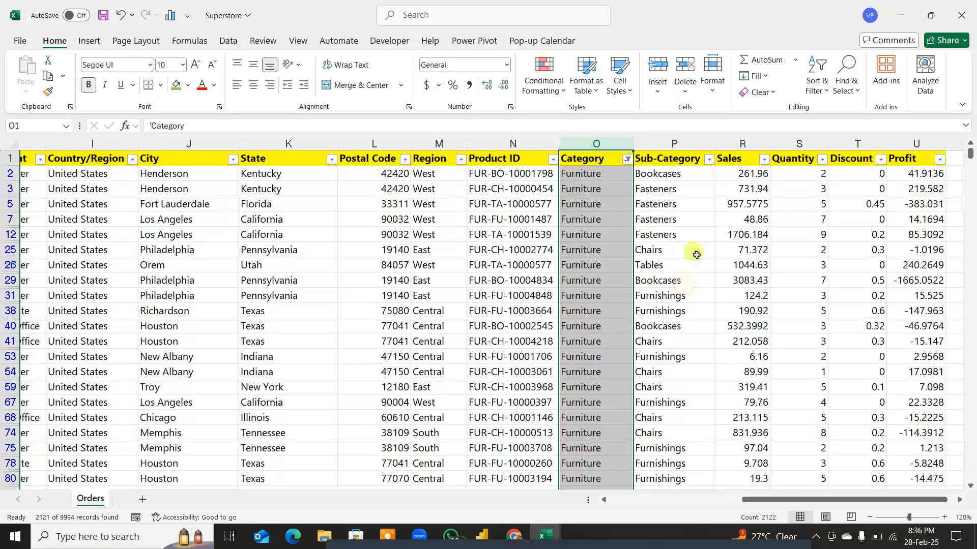
Step: Switch the Category filter to Office Supplies only and review the full list of its Sub-Category values
{"action": "left_click", "coordinate": [625, 159]}
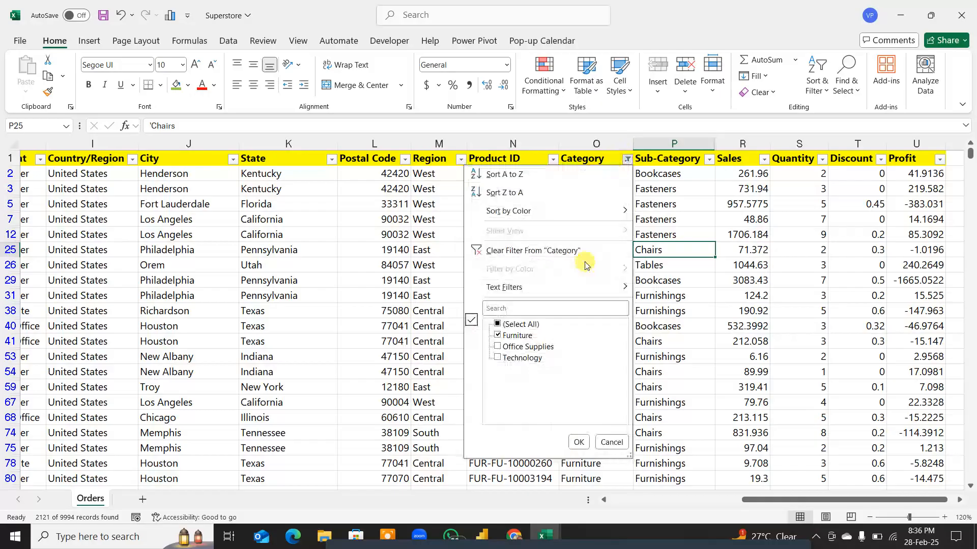
{"action": "left_click", "coordinate": [498, 336]}
{"action": "left_click", "coordinate": [498, 346]}
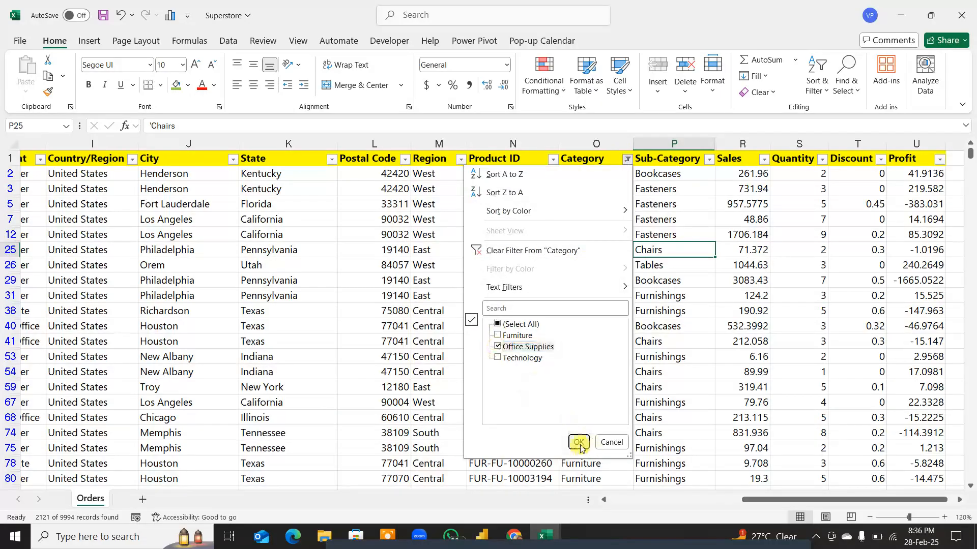
{"action": "left_click", "coordinate": [579, 442]}
{"action": "left_click", "coordinate": [708, 159]}
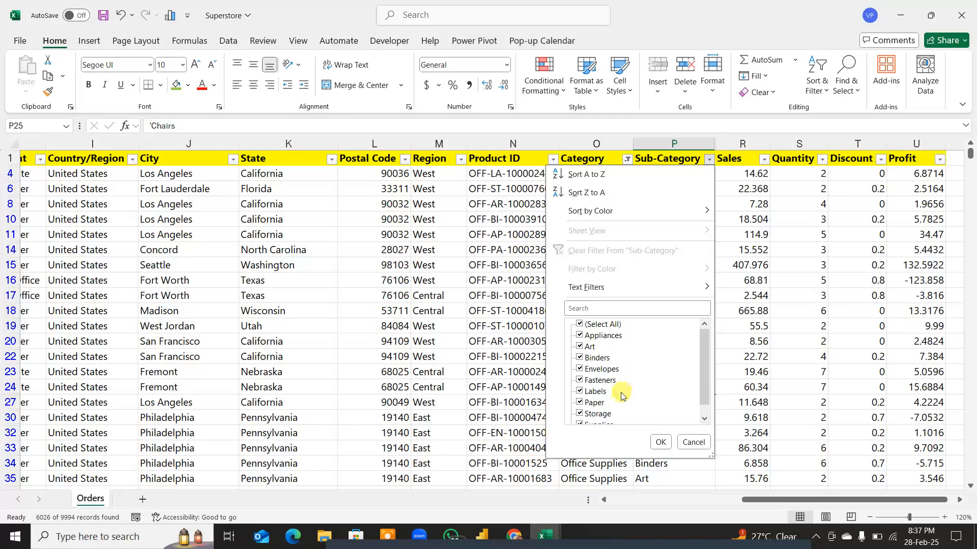
{"action": "scroll", "coordinate": [615, 413], "scroll_direction": "down", "scroll_amount": 1}
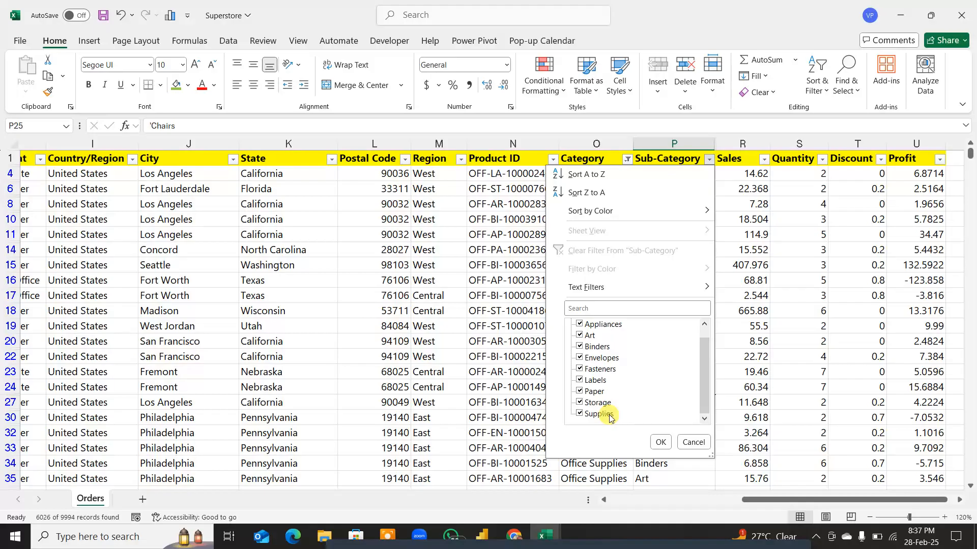
{"action": "left_click", "coordinate": [660, 442]}
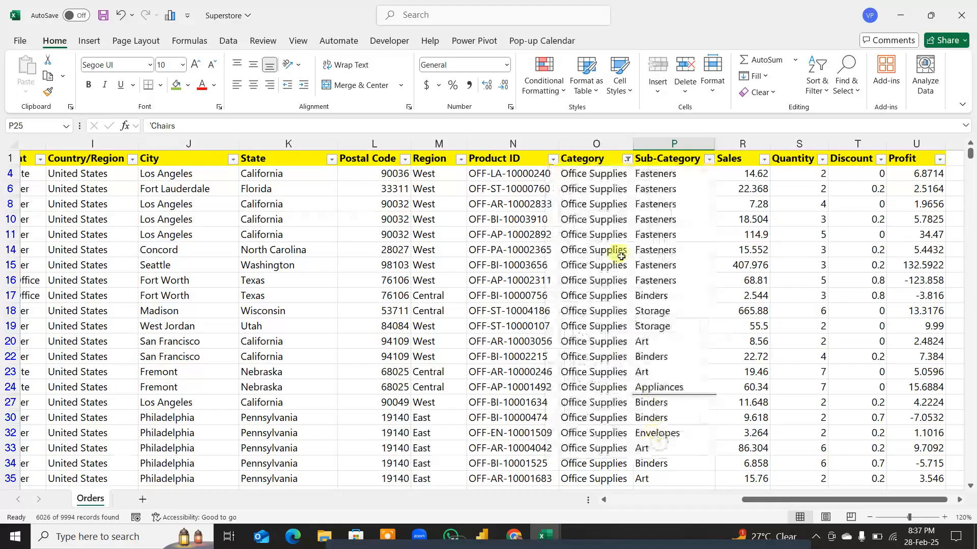
Step: Switch the Category filter to Technology only and review its Sub-Category values, keeping all of them selected
{"action": "left_click", "coordinate": [628, 159]}
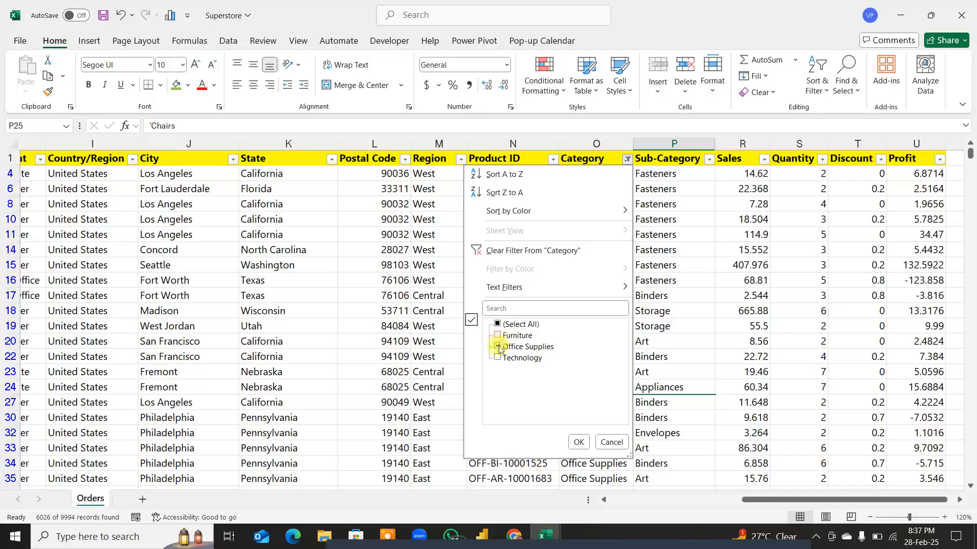
{"action": "left_click", "coordinate": [499, 346]}
{"action": "left_click", "coordinate": [498, 357]}
{"action": "left_click", "coordinate": [579, 442]}
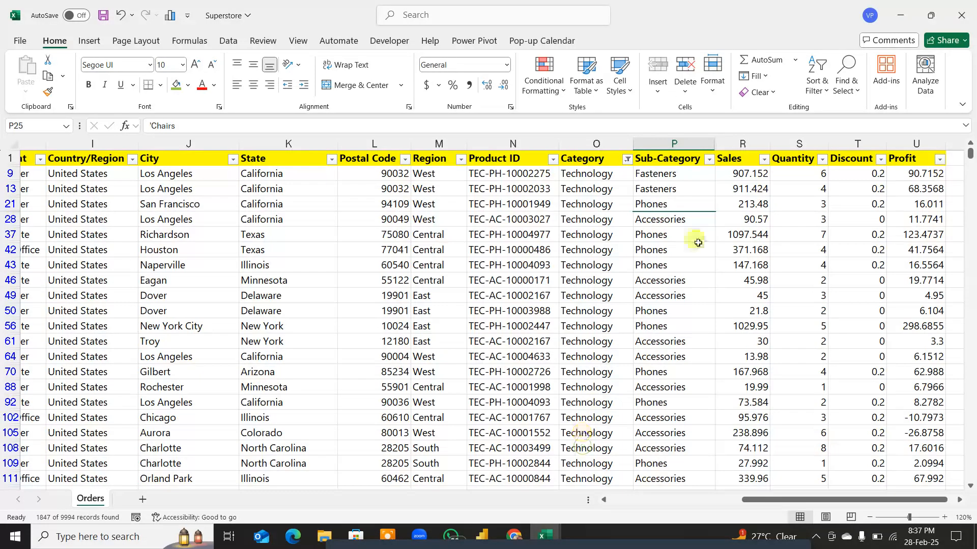
{"action": "left_click", "coordinate": [710, 159]}
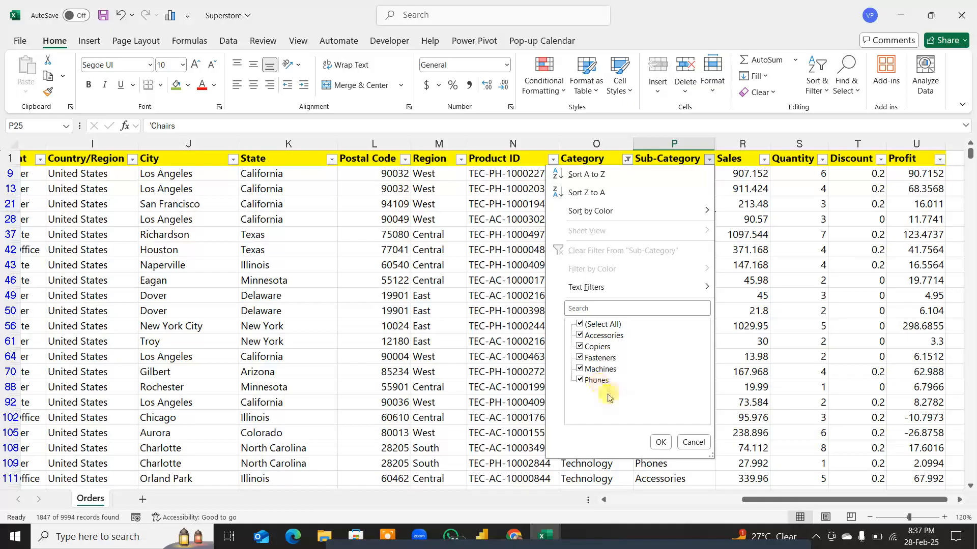
{"action": "left_click", "coordinate": [661, 442]}
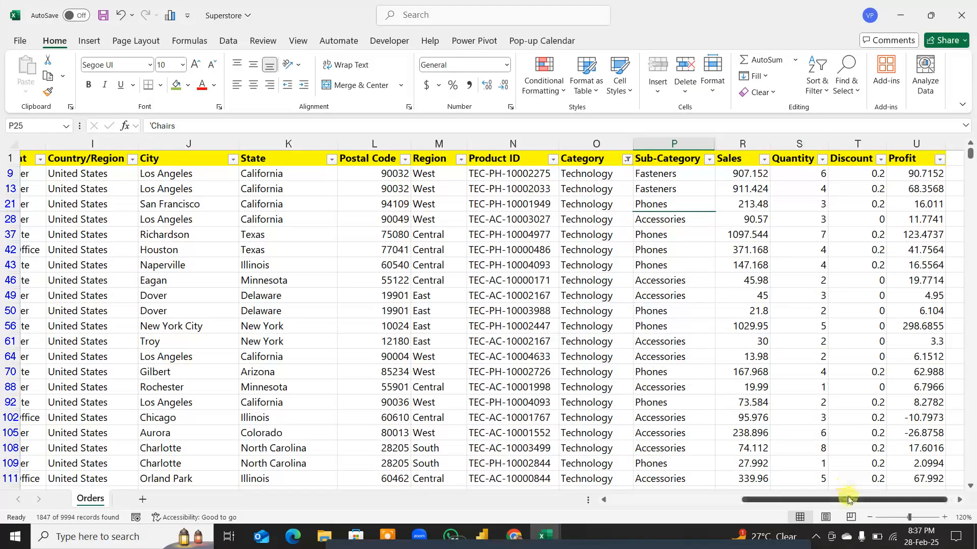
Step: Highlight a block of values from Sales to Profit, then select the Sales column and review its filter values
{"action": "left_click_drag", "start_coordinate": [848, 500], "coordinate": [855, 500]}
{"action": "left_click_drag", "start_coordinate": [712, 174], "coordinate": [905, 380]}
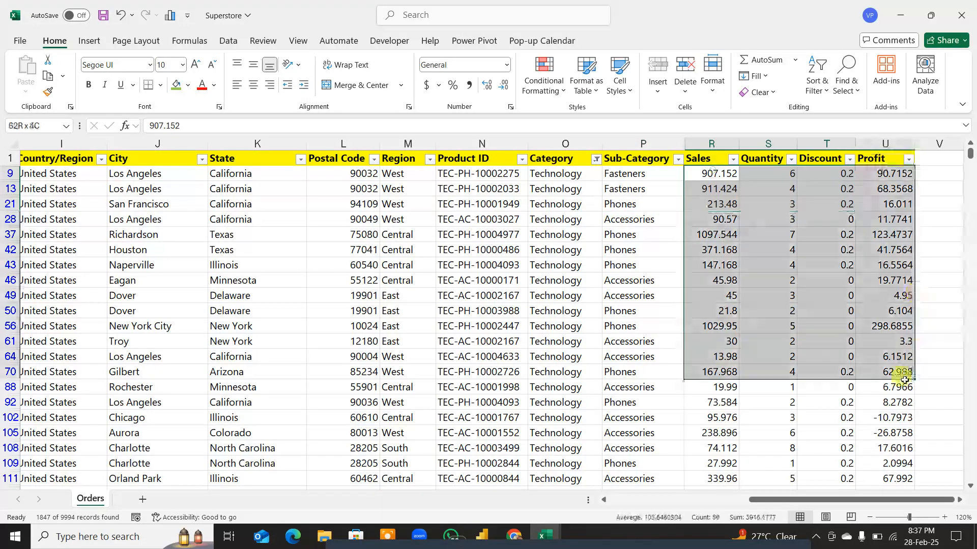
{"action": "left_click", "coordinate": [711, 138]}
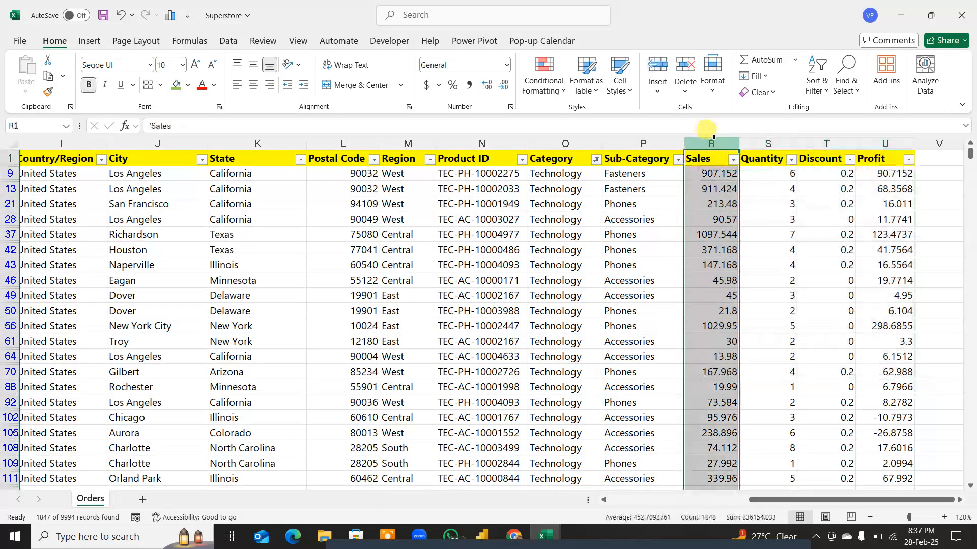
{"action": "left_click", "coordinate": [732, 159]}
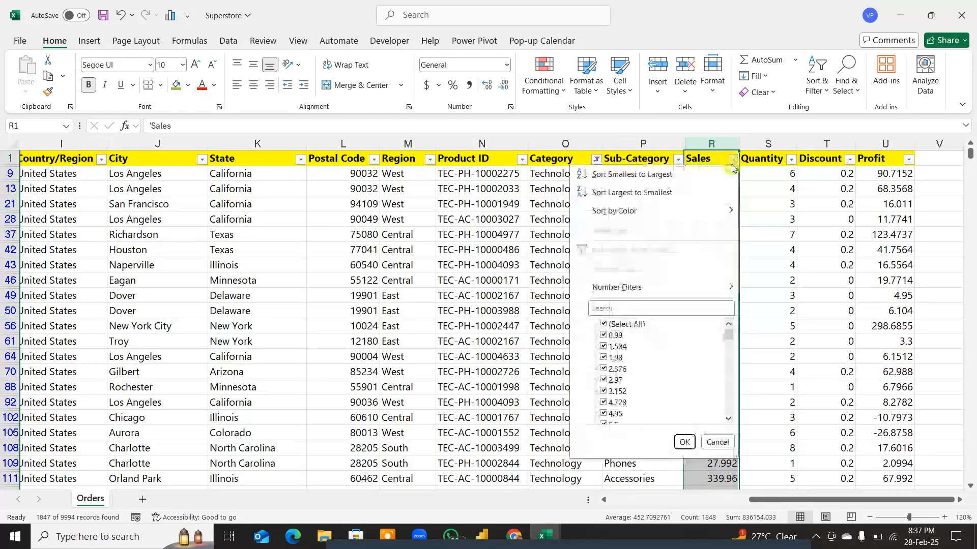
{"action": "left_click", "coordinate": [778, 199]}
Step: Review the filter values of Quantity, Discount and Profit, select the Profit header, and return to cell A1
{"action": "left_click", "coordinate": [791, 159]}
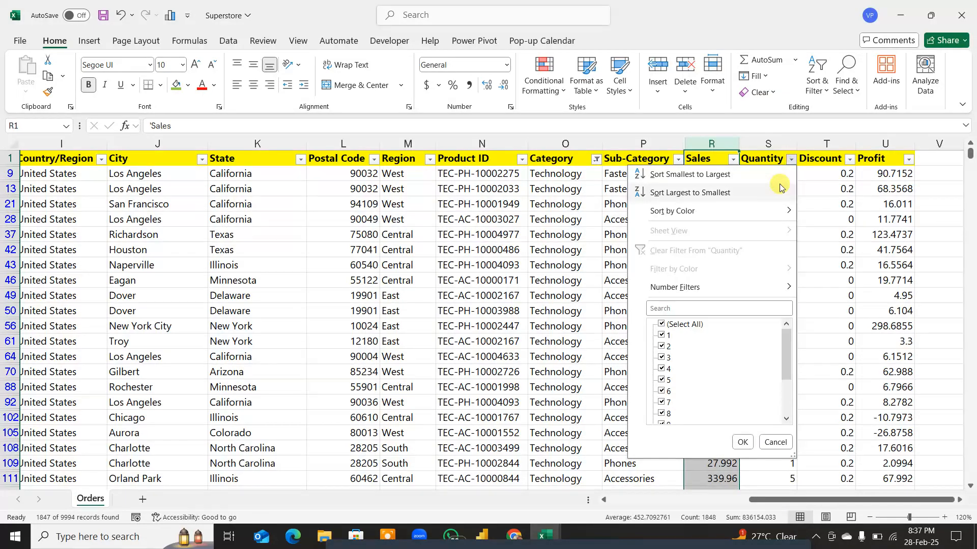
{"action": "left_click", "coordinate": [827, 186]}
{"action": "left_click", "coordinate": [849, 159]}
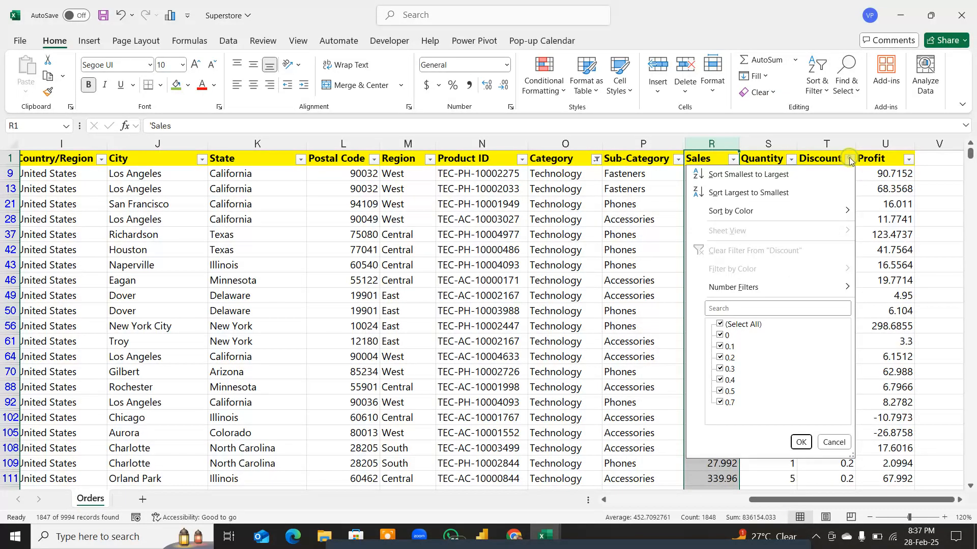
{"action": "left_click", "coordinate": [879, 197]}
{"action": "left_click", "coordinate": [911, 162]}
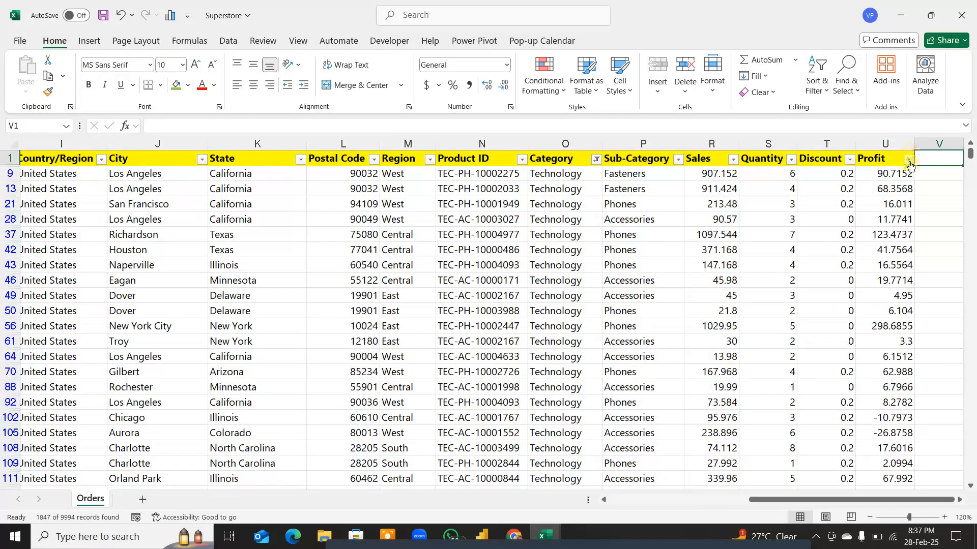
{"action": "left_click", "coordinate": [909, 162]}
{"action": "left_click", "coordinate": [683, 240]}
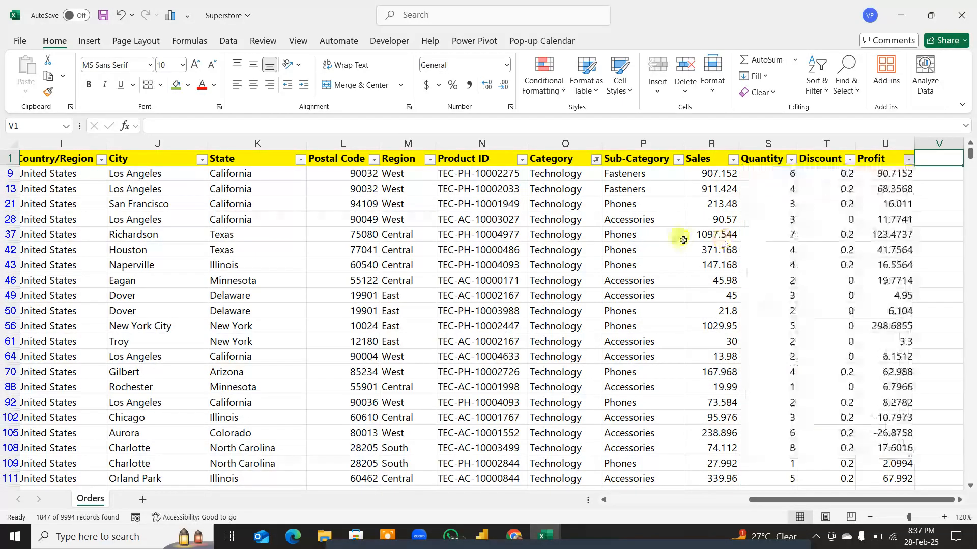
{"action": "left_click", "coordinate": [885, 158]}
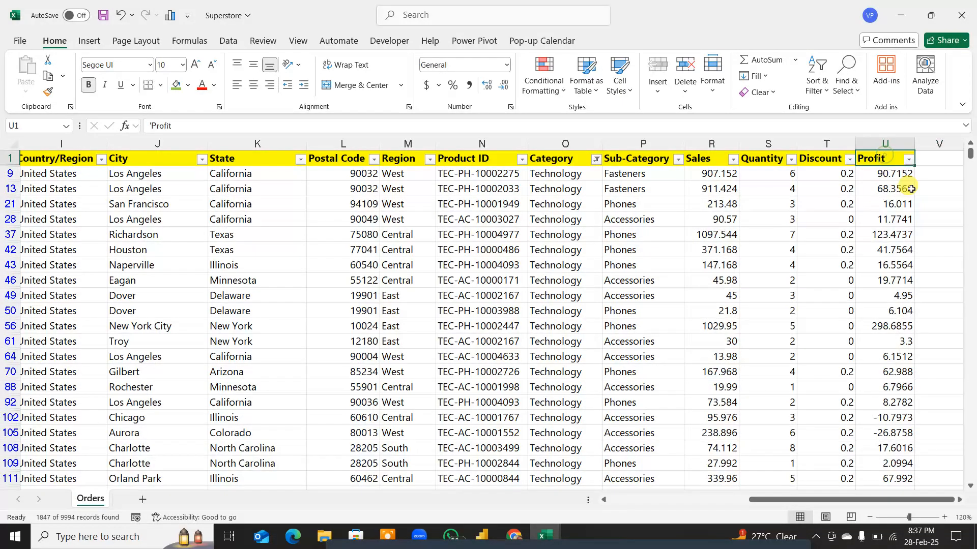
{"action": "key", "text": "ctrl+Home"}
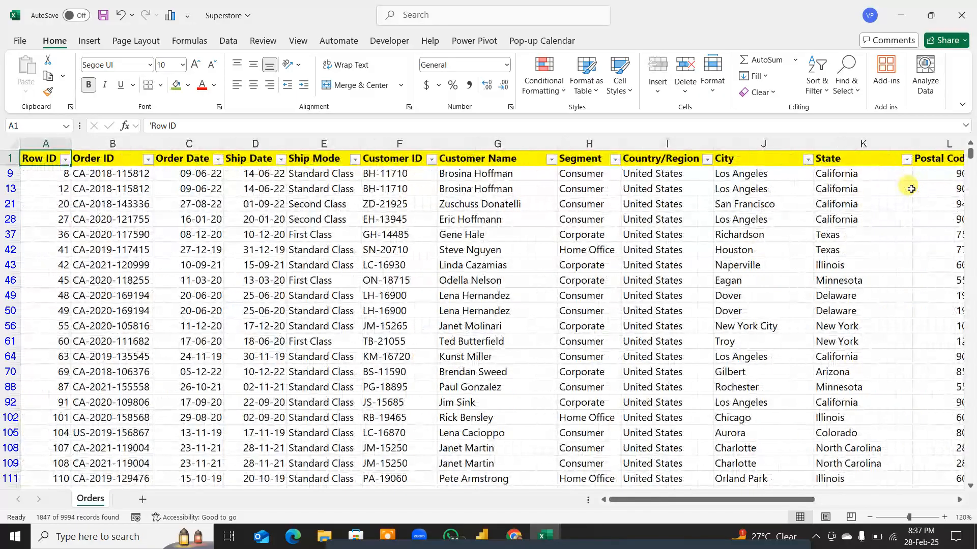
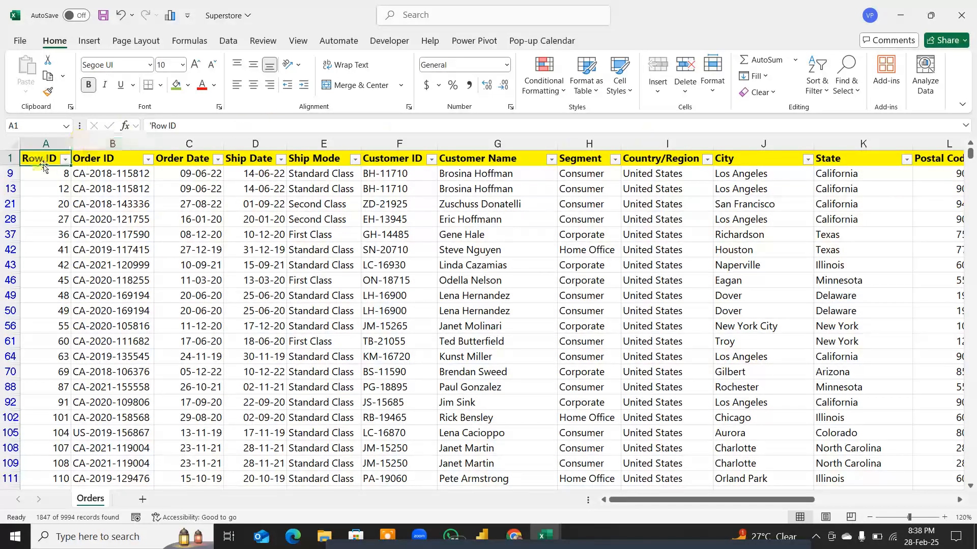
Step: Check the extent of the Orders data by jumping to its last row and last column, and return to cell A1
{"action": "key", "text": "ctrl+Down"}
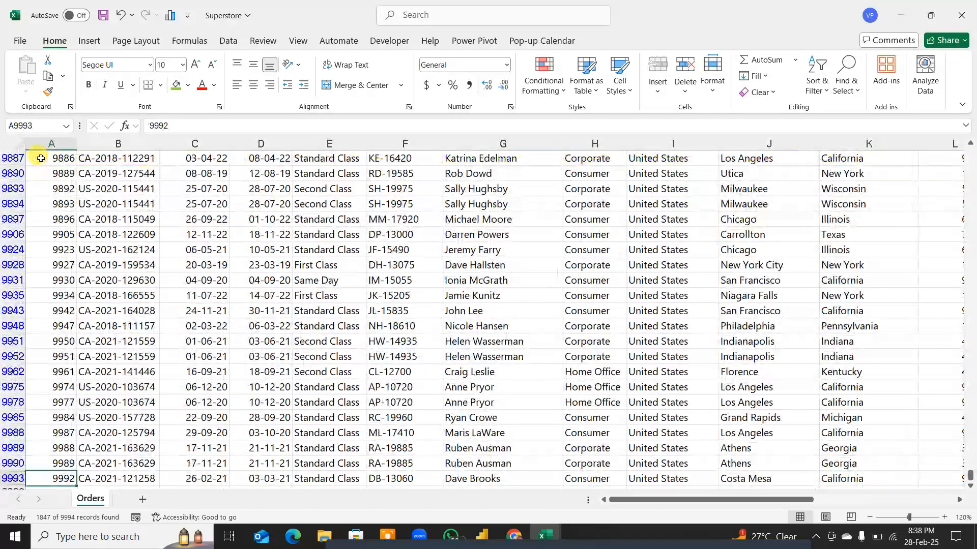
{"action": "key", "text": "ctrl+Up"}
{"action": "key", "text": "ctrl+Right"}
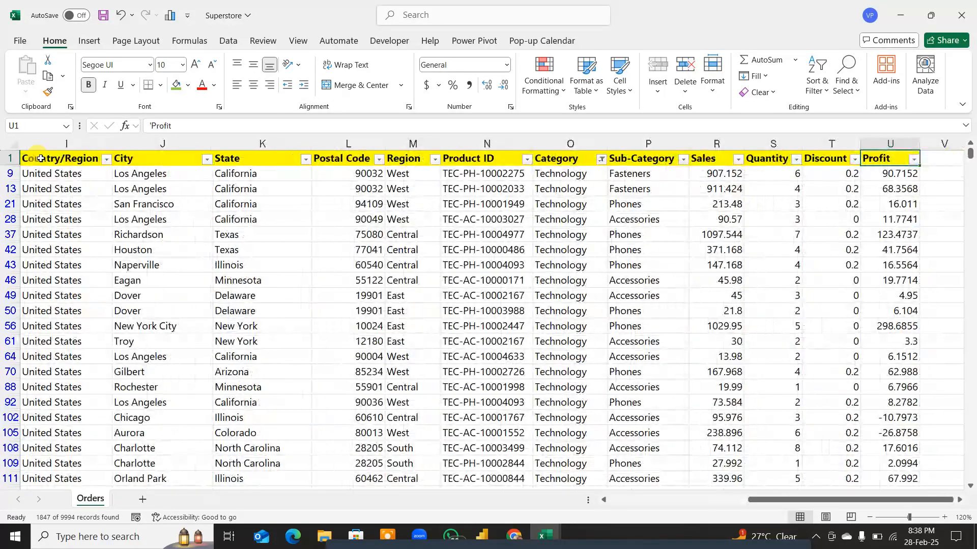
{"action": "key", "text": "ctrl+Left"}
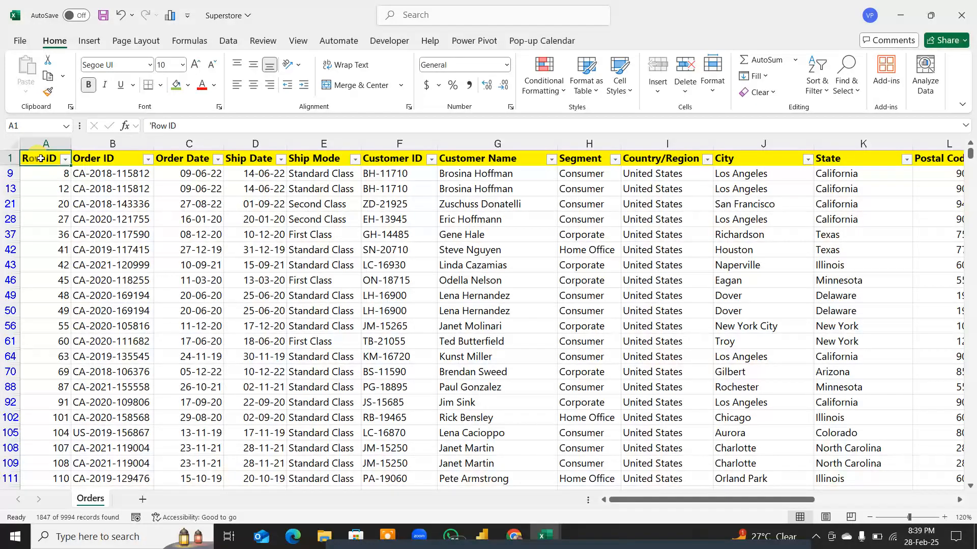
Step: Remove the filters from the Orders sheet and close the Superstore workbook, saving the changes
{"action": "left_click", "coordinate": [316, 261]}
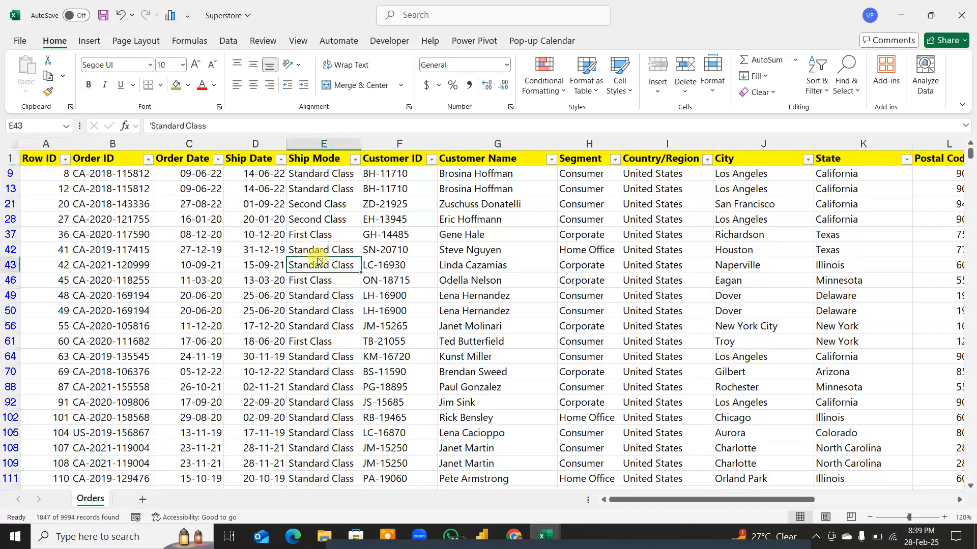
{"action": "key", "text": "ctrl+shift+l"}
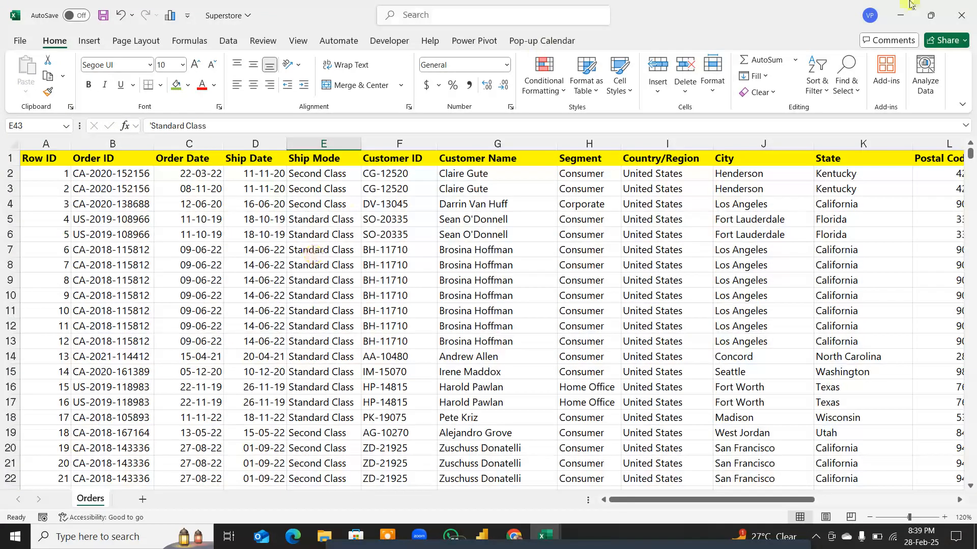
{"action": "left_click", "coordinate": [961, 15]}
{"action": "left_click", "coordinate": [526, 300]}
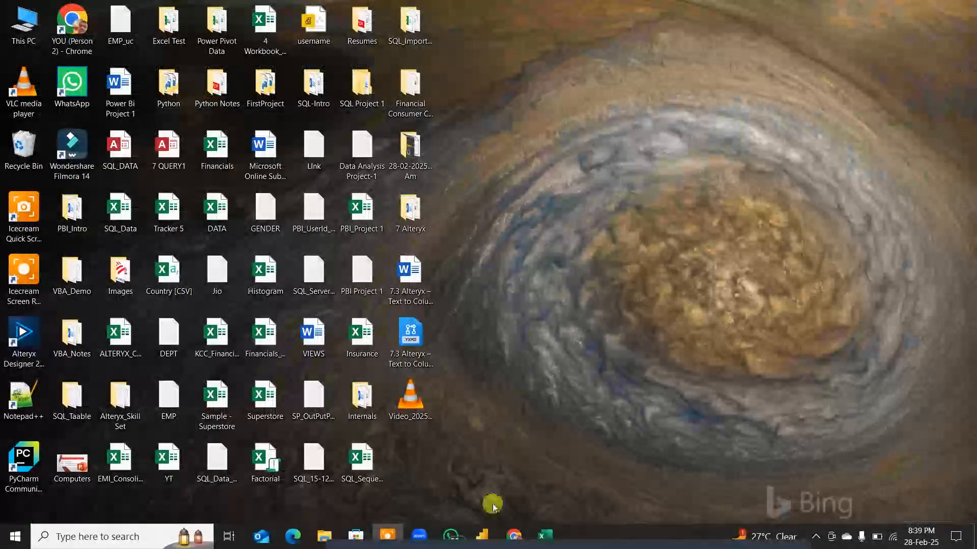
Step: Switch to Power BI Desktop and open the full Get Data list of data sources
{"action": "left_click", "coordinate": [480, 537]}
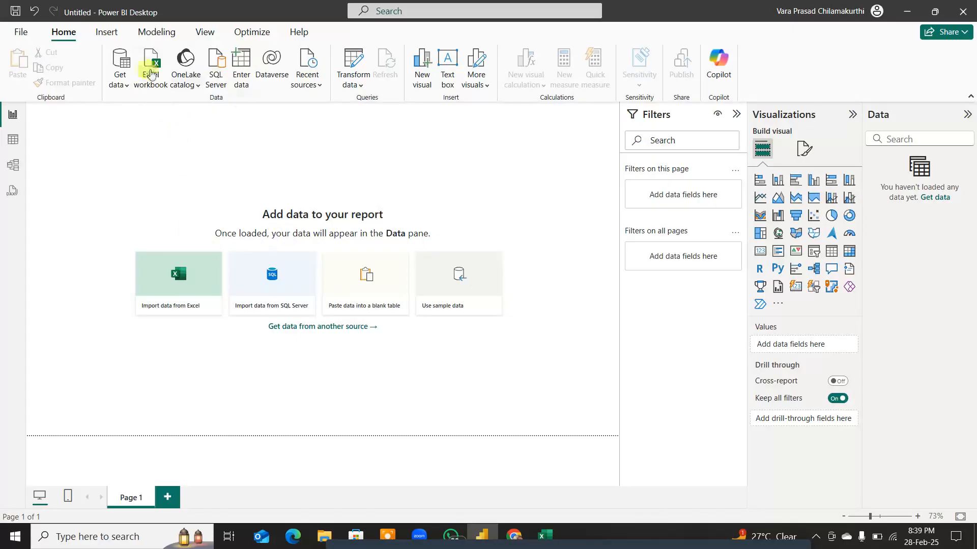
{"action": "left_click", "coordinate": [130, 87]}
{"action": "left_click", "coordinate": [131, 88]}
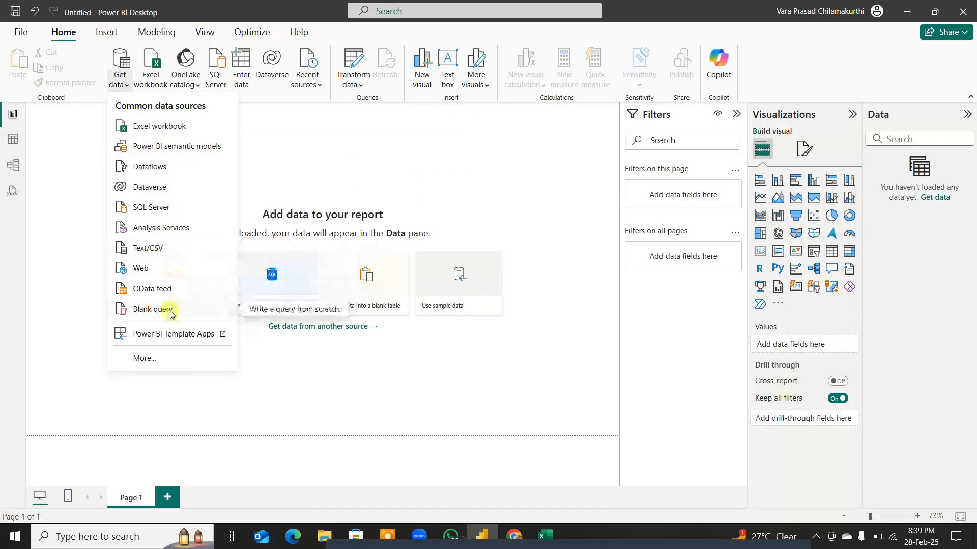
{"action": "left_click", "coordinate": [148, 358]}
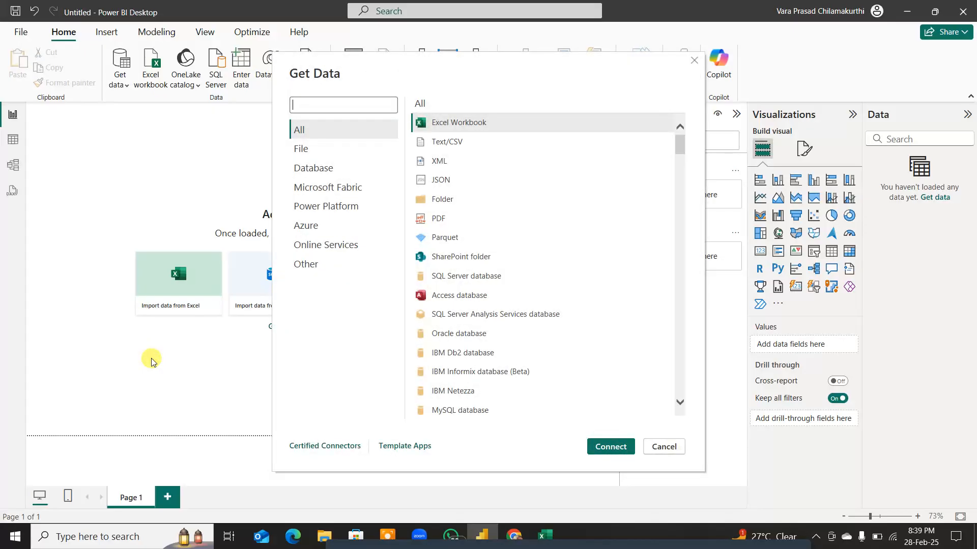
Step: Browse all the available connectors and connect to the Excel Workbook source
{"action": "scroll", "coordinate": [509, 224], "scroll_direction": "down", "scroll_amount": 10}
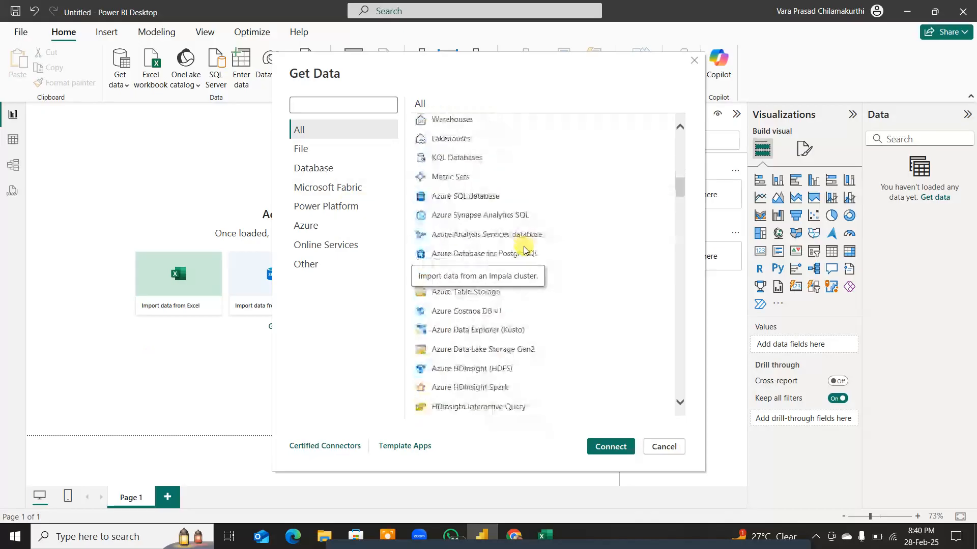
{"action": "scroll", "coordinate": [524, 250], "scroll_direction": "down", "scroll_amount": 15}
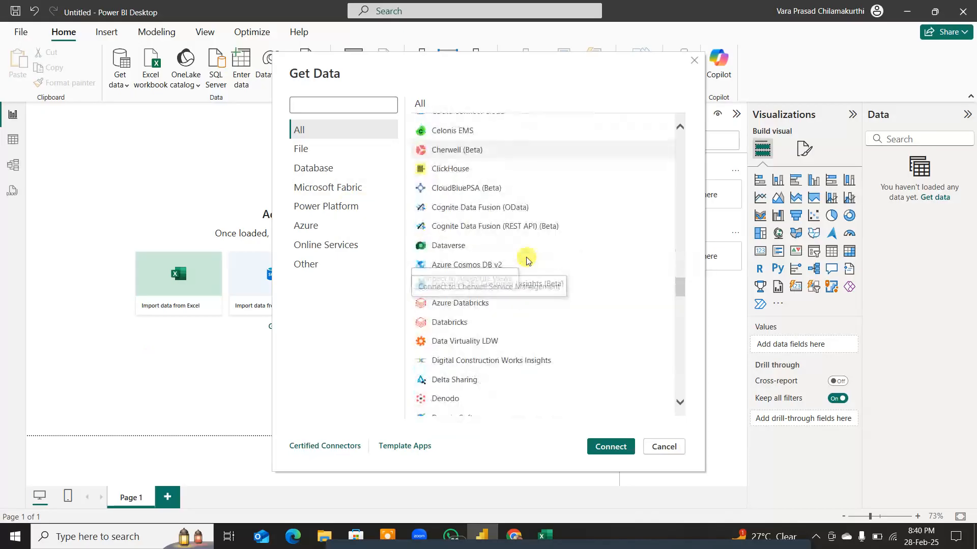
{"action": "scroll", "coordinate": [526, 261], "scroll_direction": "down", "scroll_amount": 15}
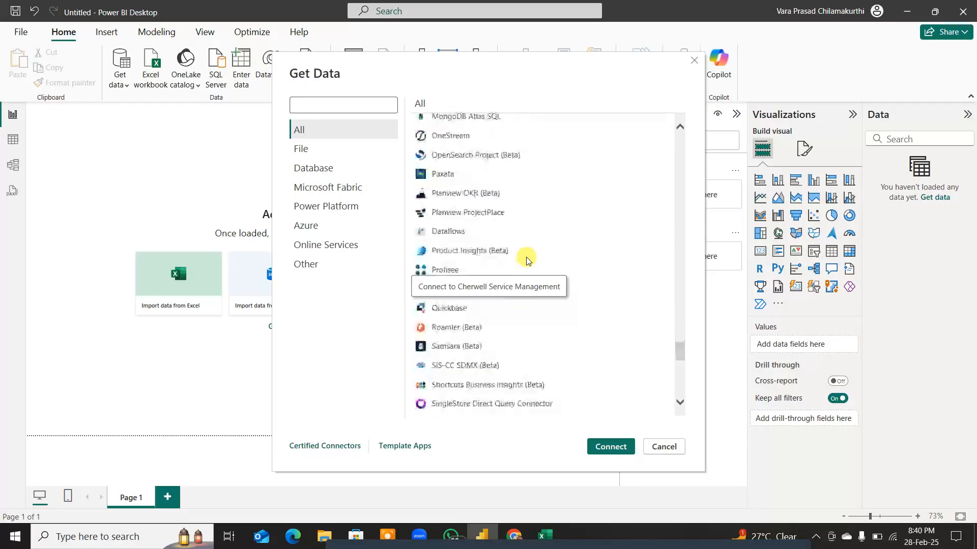
{"action": "scroll", "coordinate": [526, 260], "scroll_direction": "down", "scroll_amount": 10}
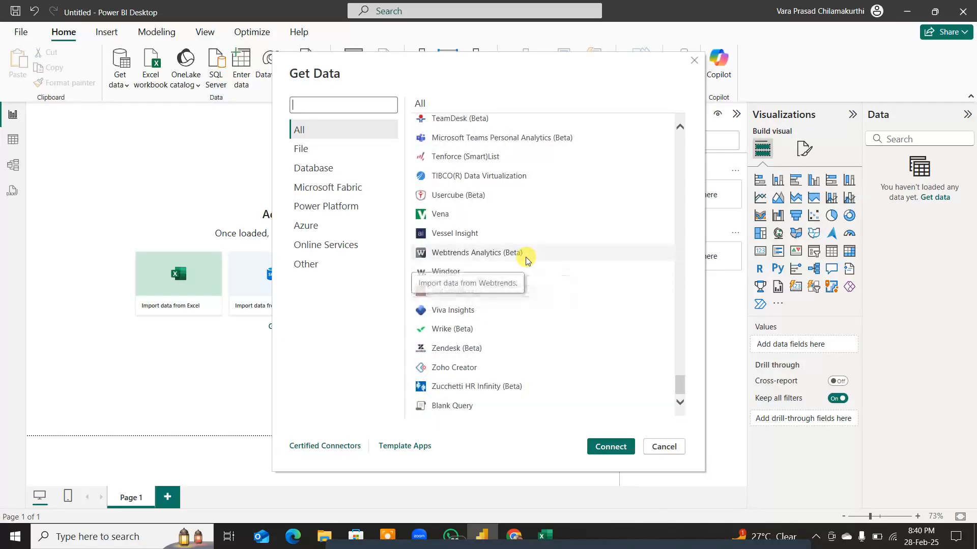
{"action": "scroll", "coordinate": [527, 260], "scroll_direction": "up", "scroll_amount": 13}
{"action": "scroll", "coordinate": [527, 261], "scroll_direction": "up", "scroll_amount": 15}
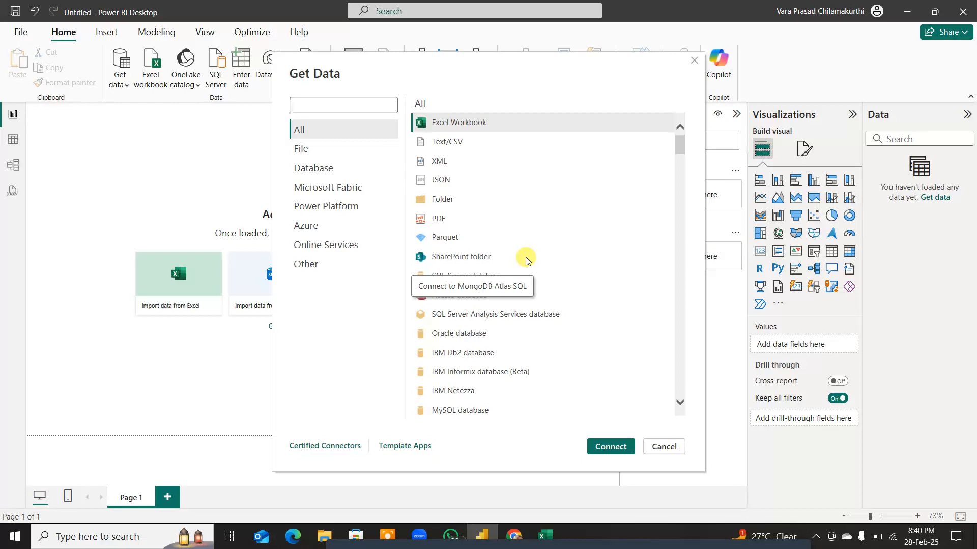
{"action": "left_click", "coordinate": [493, 122]}
{"action": "left_click", "coordinate": [625, 446]}
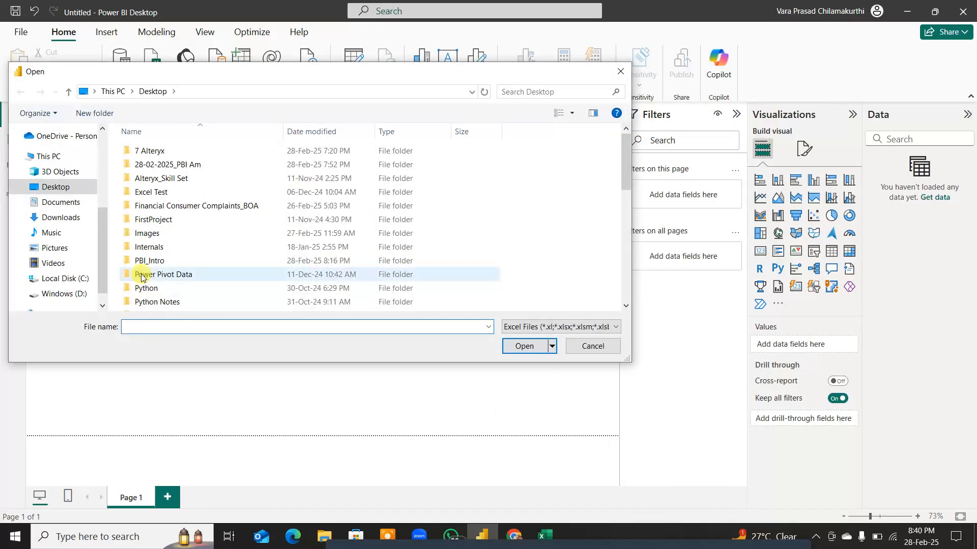
Step: Open the Superstore workbook from the Desktop folder as the data source
{"action": "scroll", "coordinate": [190, 218], "scroll_direction": "down", "scroll_amount": 5}
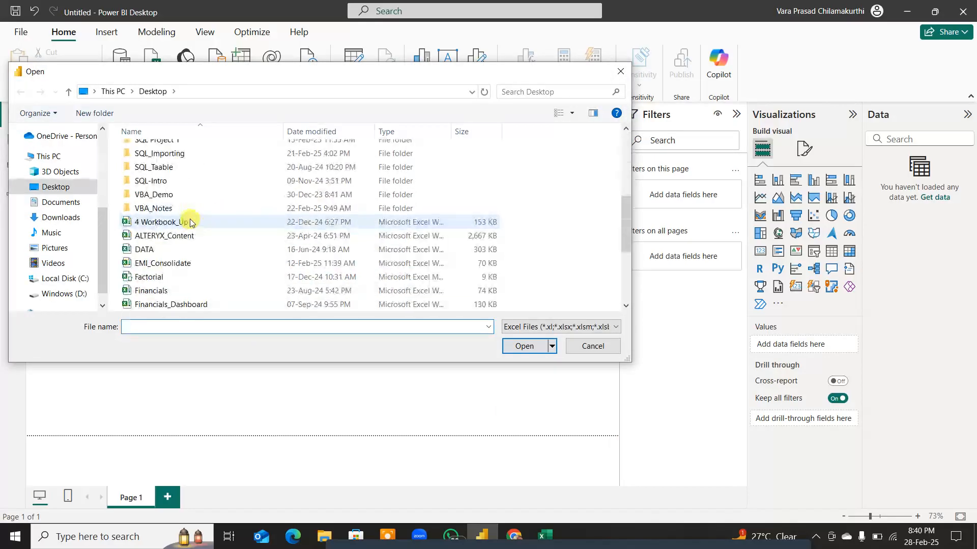
{"action": "scroll", "coordinate": [190, 223], "scroll_direction": "down", "scroll_amount": 2}
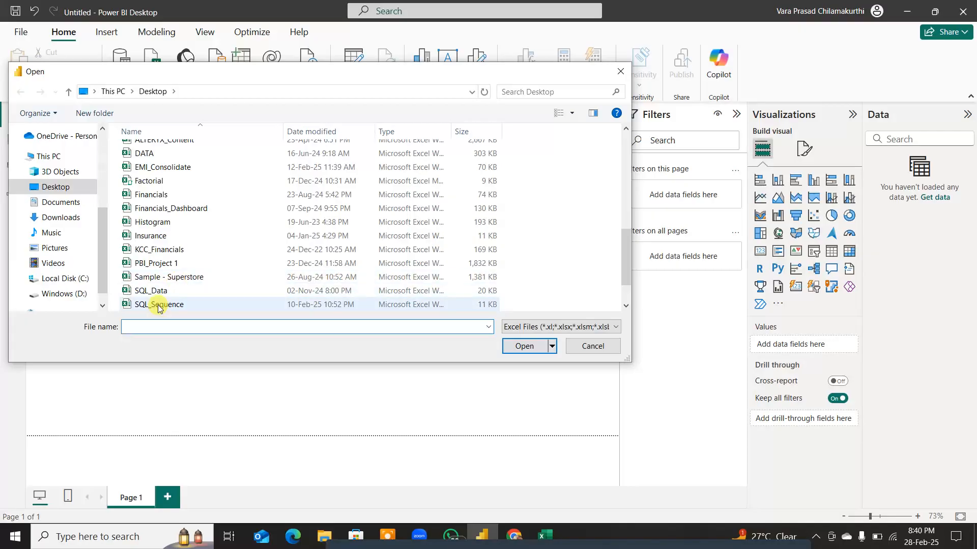
{"action": "scroll", "coordinate": [158, 308], "scroll_direction": "down", "scroll_amount": 1}
{"action": "left_click", "coordinate": [162, 277]}
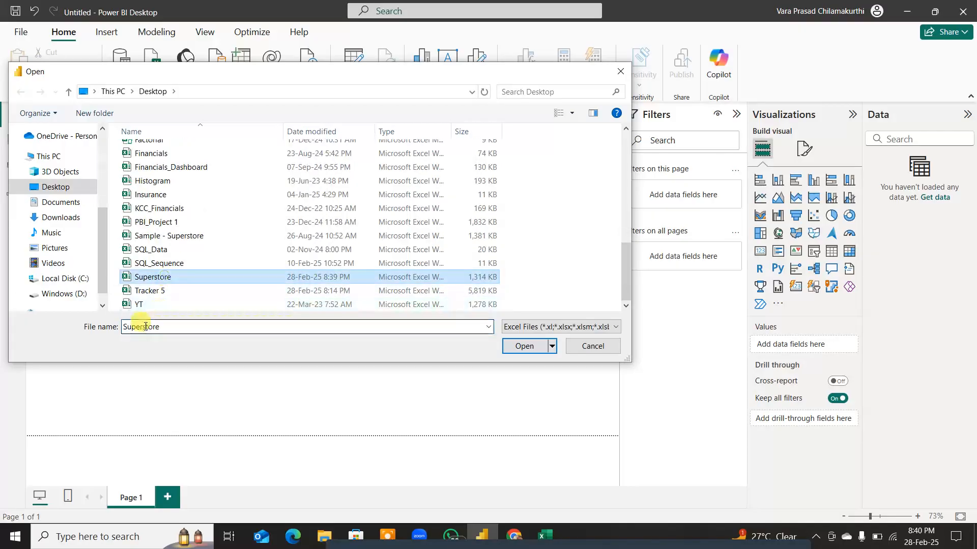
{"action": "left_click", "coordinate": [524, 346]}
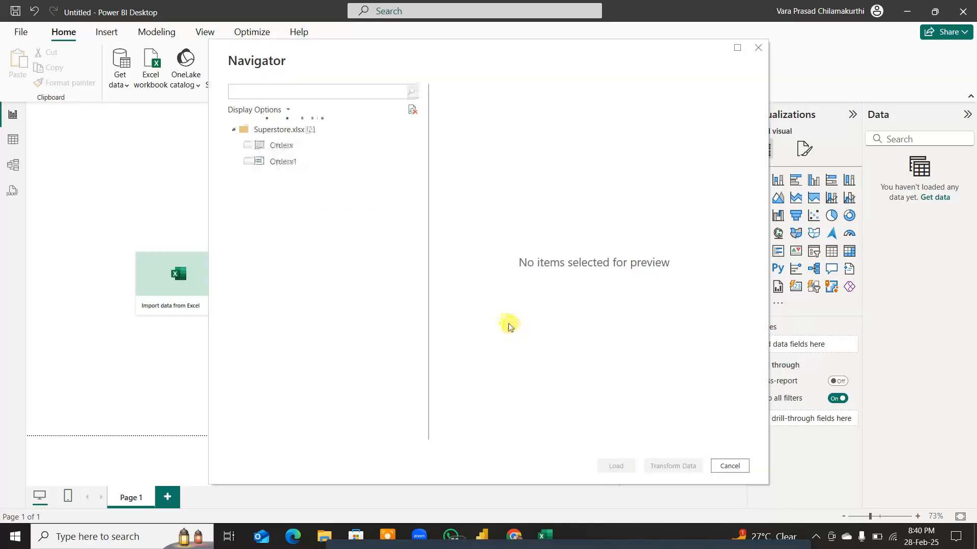
Step: Include the Orders sheet of Superstore.xlsx in the import and preview its data
{"action": "left_click", "coordinate": [276, 148]}
{"action": "left_click", "coordinate": [276, 148]}
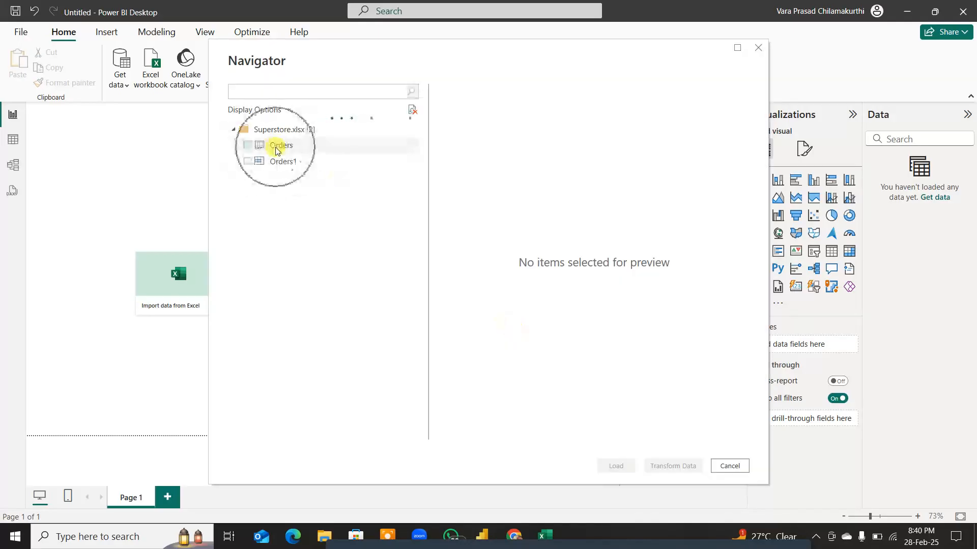
{"action": "left_click", "coordinate": [248, 148]}
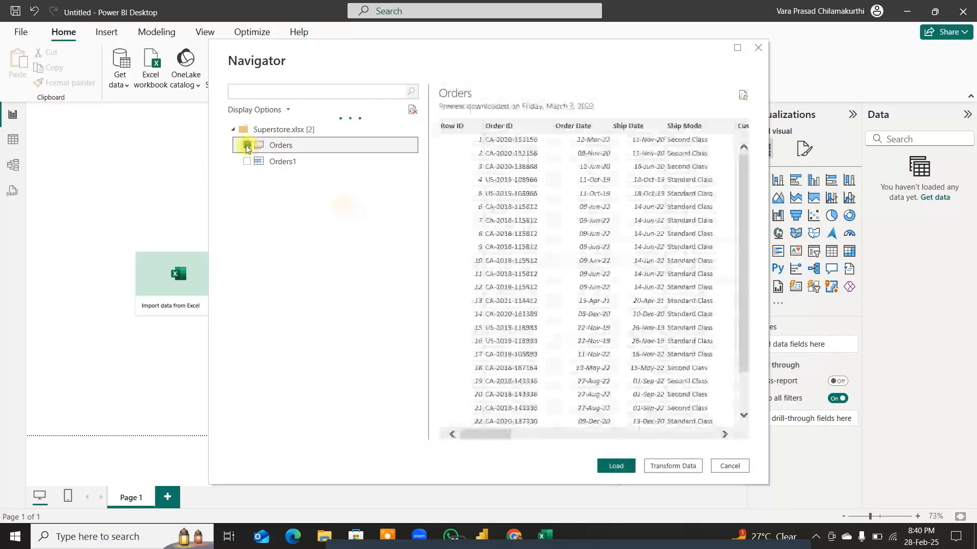
Step: Deselect and reselect the Orders sheet to demonstrate how its selection affects the Load and Transform Data options
{"action": "left_click", "coordinate": [247, 146]}
{"action": "left_click", "coordinate": [657, 472]}
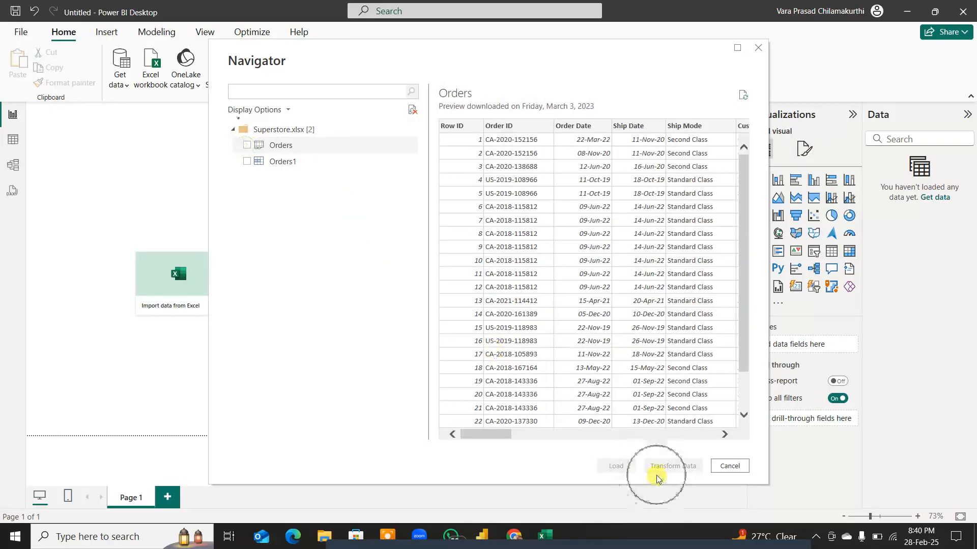
{"action": "left_click", "coordinate": [258, 147]}
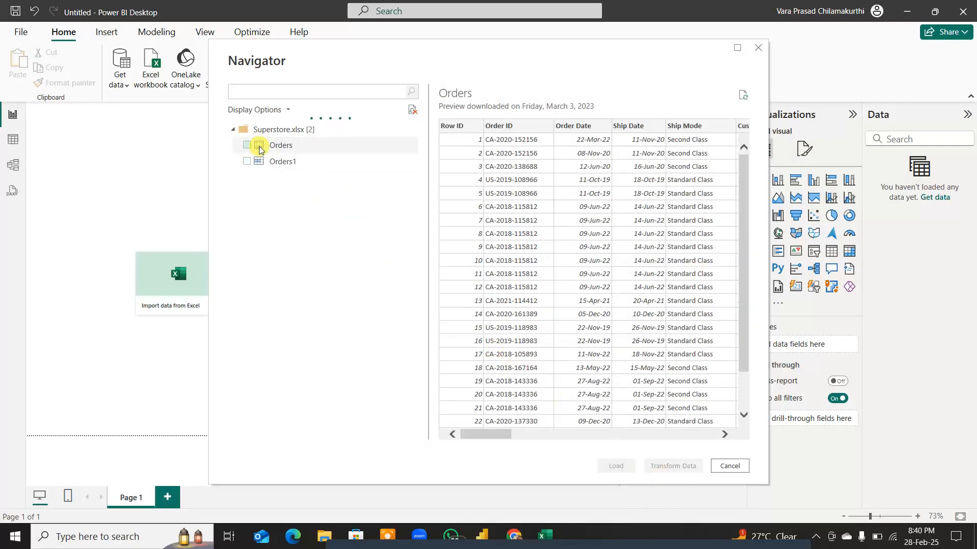
{"action": "left_click", "coordinate": [259, 148]}
{"action": "left_click", "coordinate": [260, 147]}
{"action": "left_click", "coordinate": [253, 148]}
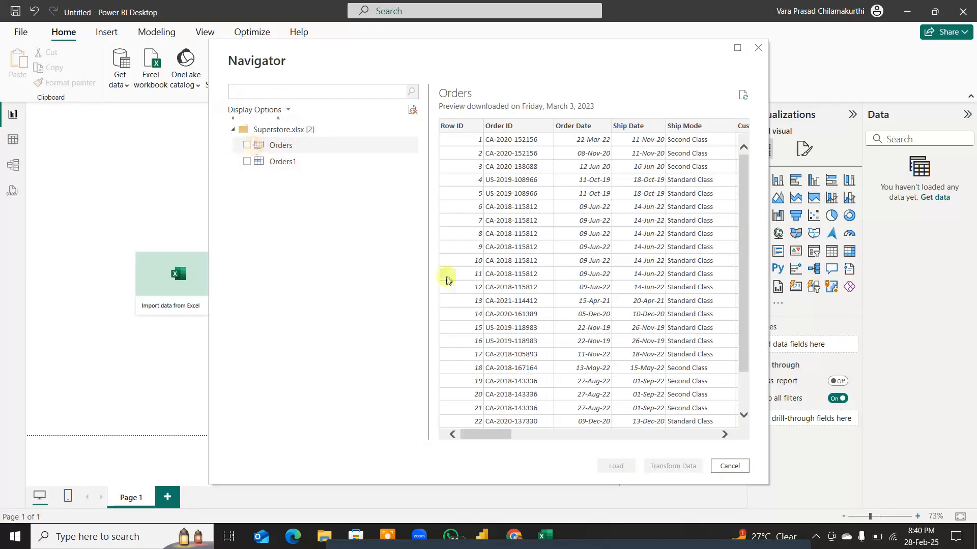
{"action": "left_click", "coordinate": [657, 477]}
{"action": "left_click", "coordinate": [657, 477]}
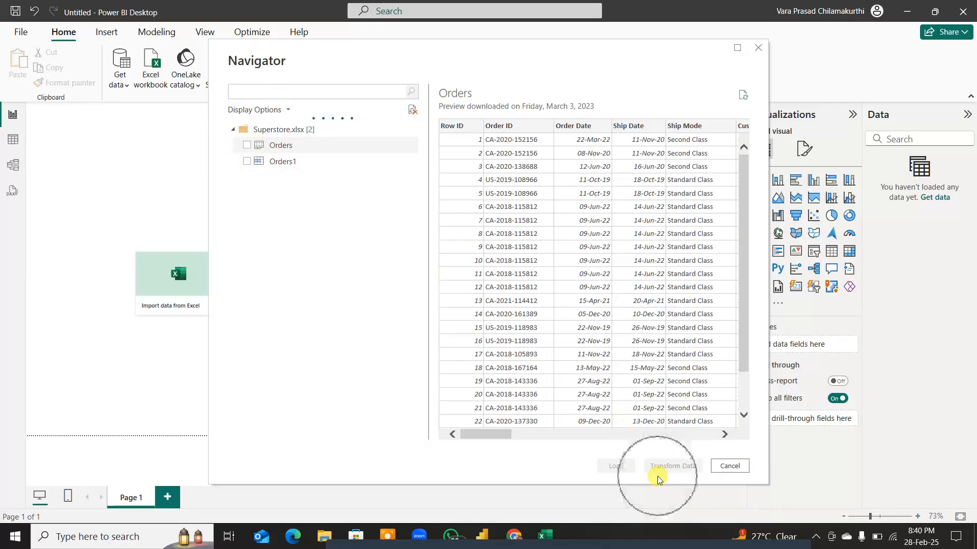
{"action": "left_click", "coordinate": [247, 145]}
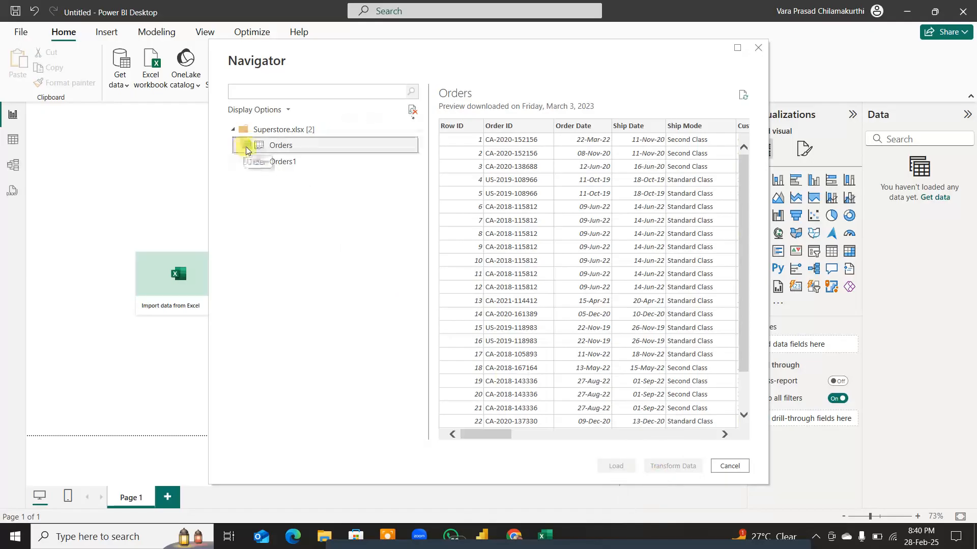
{"action": "left_click", "coordinate": [679, 473]}
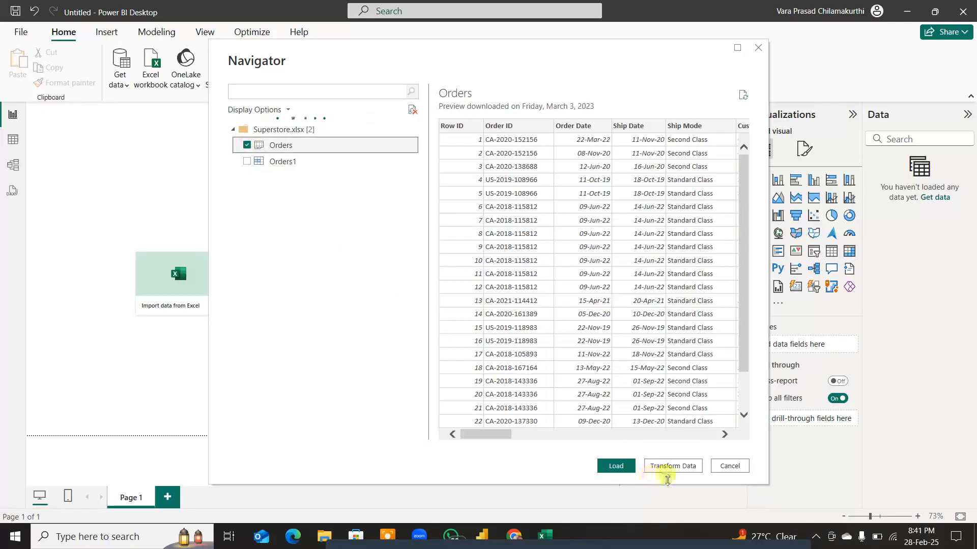
Step: Mark the Load, Transform Data and Cancel options with blue pen strokes, and clear the annotations
{"action": "key", "text": "F7"}
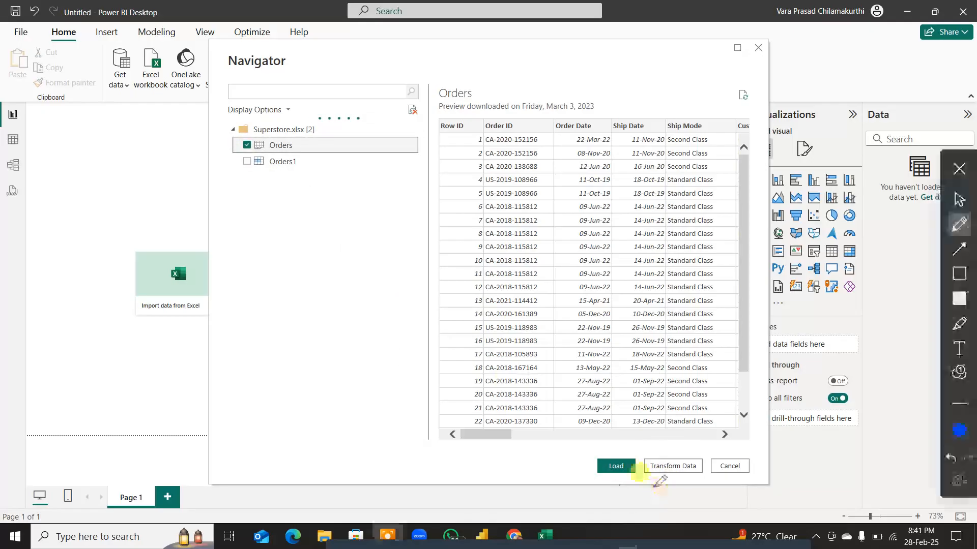
{"action": "left_click_drag", "start_coordinate": [616, 406], "coordinate": [614, 459]}
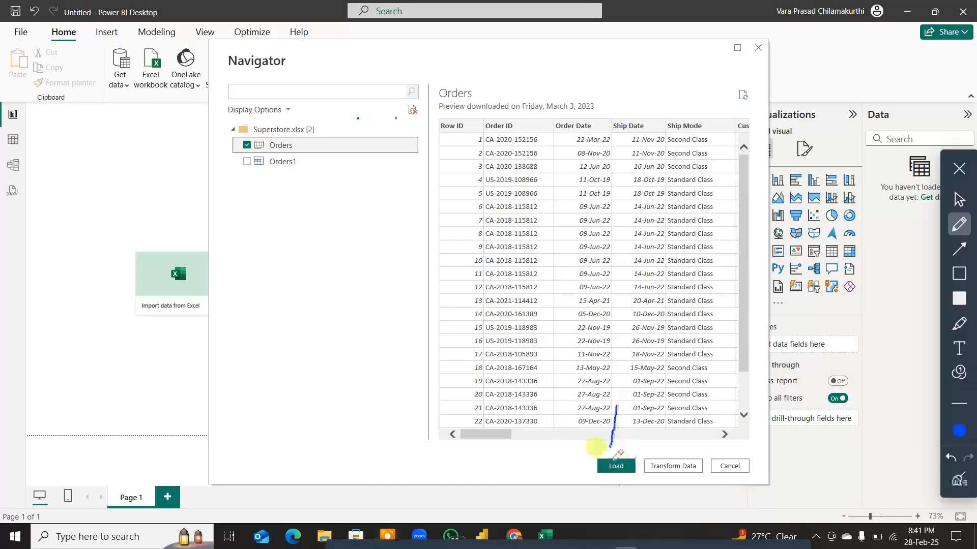
{"action": "left_click_drag", "start_coordinate": [677, 408], "coordinate": [675, 452]}
{"action": "left_click_drag", "start_coordinate": [732, 410], "coordinate": [740, 449]}
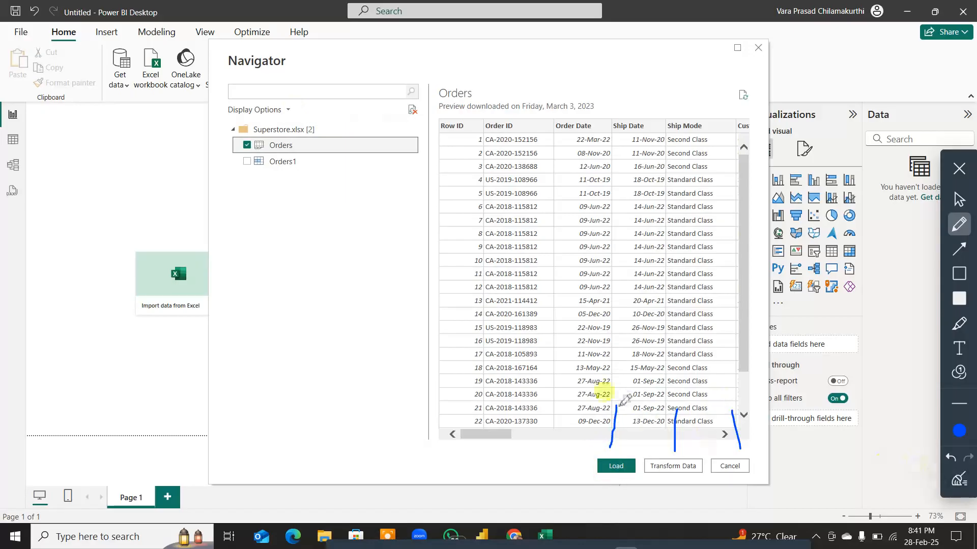
{"action": "left_click", "coordinate": [959, 480]}
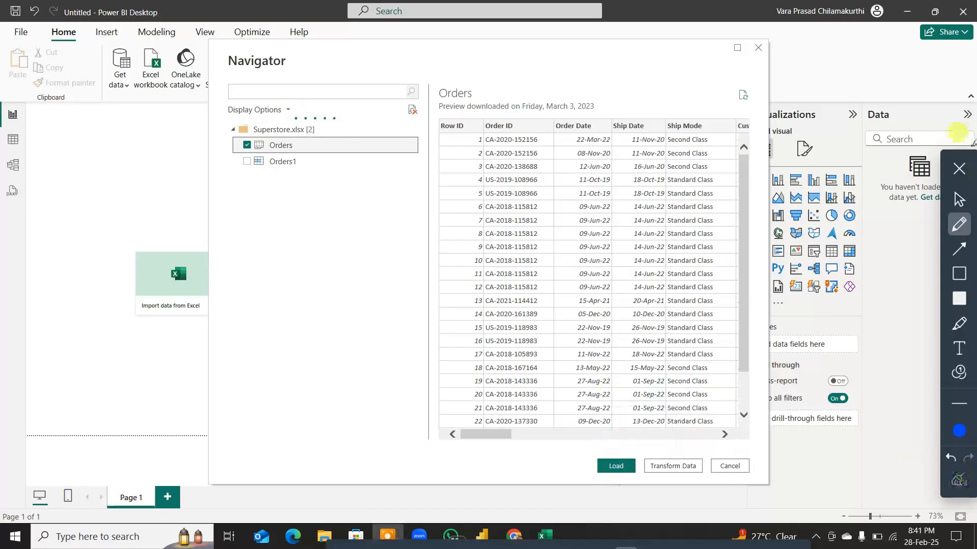
{"action": "left_click", "coordinate": [959, 168]}
{"action": "left_click", "coordinate": [188, 330]}
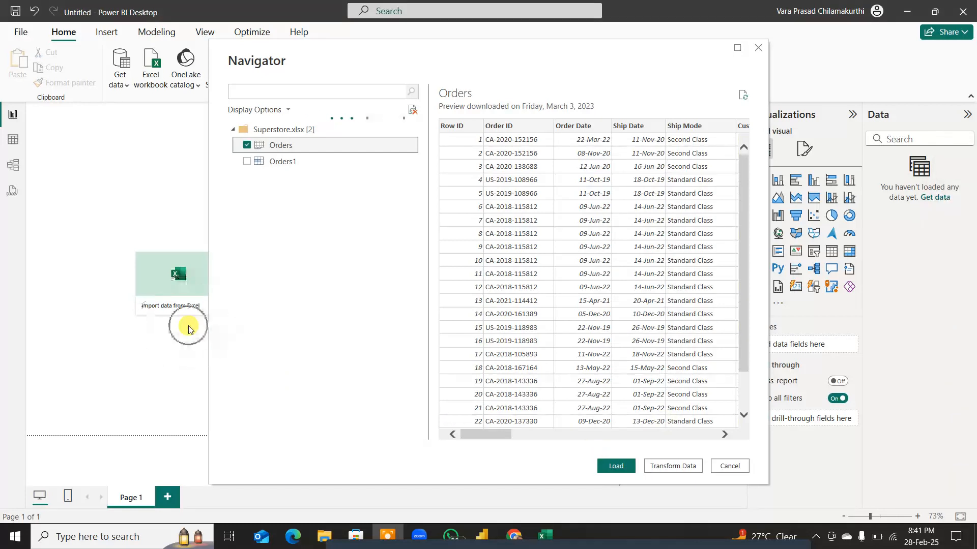
{"action": "left_click", "coordinate": [188, 328]}
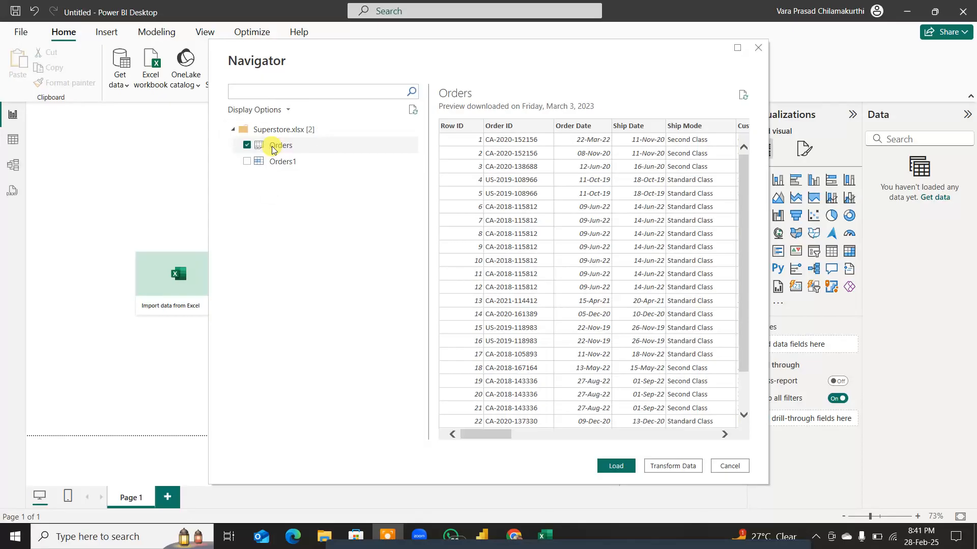
Step: Draw a curved blue arrow from the Orders sheet to its data preview and circle the preview area
{"action": "key", "text": "F6"}
{"action": "mouse_move", "coordinate": [277, 141]}
{"action": "left_mouse_down"}
{"action": "mouse_move", "coordinate": [297, 84]}
{"action": "mouse_move", "coordinate": [423, 22]}
{"action": "mouse_move", "coordinate": [608, 220]}
{"action": "left_mouse_up"}
{"action": "left_click_drag", "start_coordinate": [614, 186], "coordinate": [605, 219]}
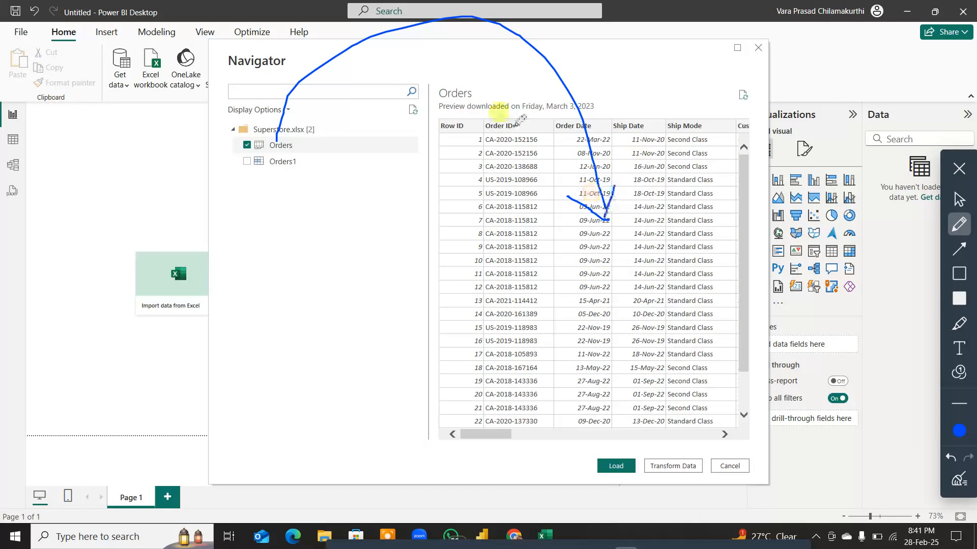
{"action": "mouse_move", "coordinate": [631, 93]}
{"action": "left_mouse_down"}
{"action": "mouse_move", "coordinate": [564, 121]}
{"action": "mouse_move", "coordinate": [614, 124]}
{"action": "mouse_move", "coordinate": [544, 228]}
{"action": "left_mouse_up"}
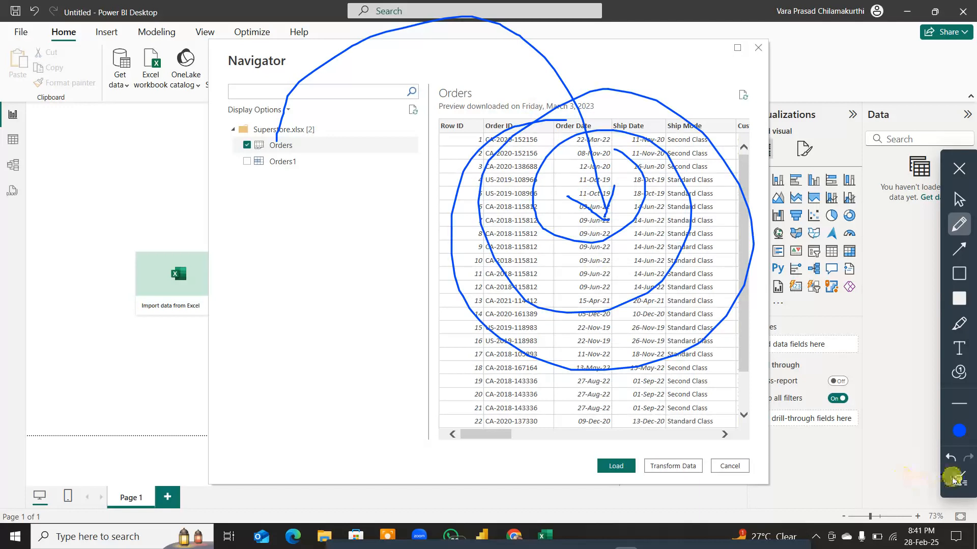
Step: Clear the blue pen annotations, leave drawing mode, and look through the Orders data preview
{"action": "left_click", "coordinate": [959, 479]}
{"action": "left_click", "coordinate": [959, 168]}
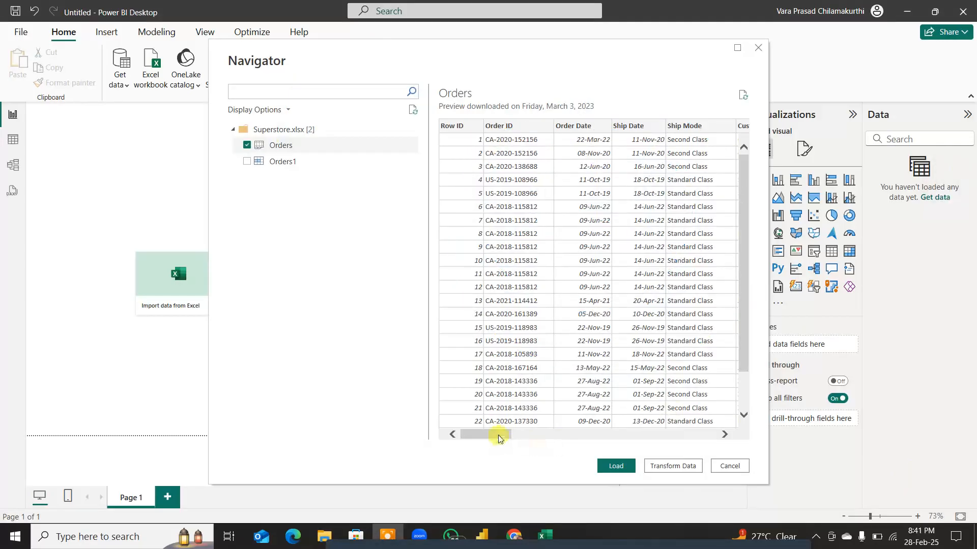
{"action": "left_click_drag", "start_coordinate": [499, 433], "coordinate": [458, 432]}
{"action": "left_click_drag", "start_coordinate": [741, 264], "coordinate": [748, 315]}
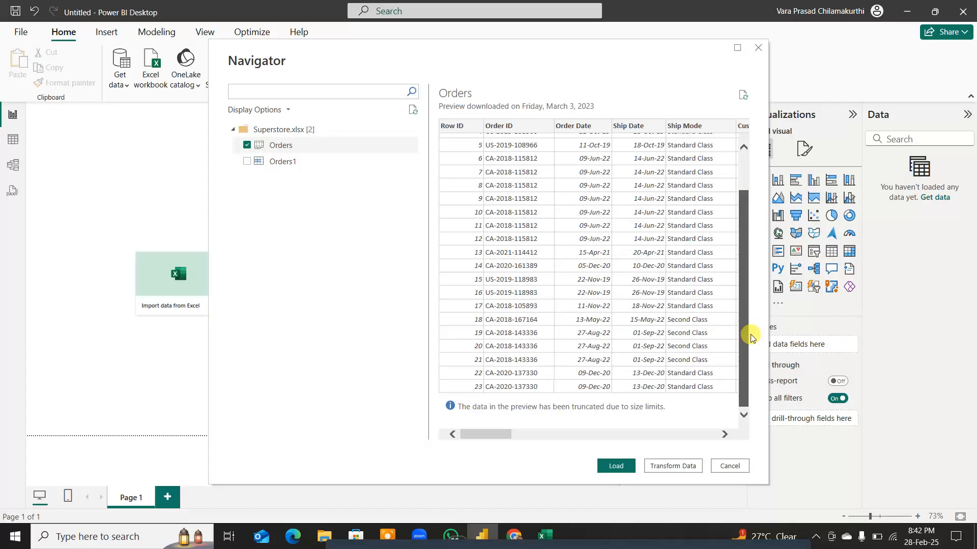
{"action": "left_click_drag", "start_coordinate": [741, 305], "coordinate": [724, 217]}
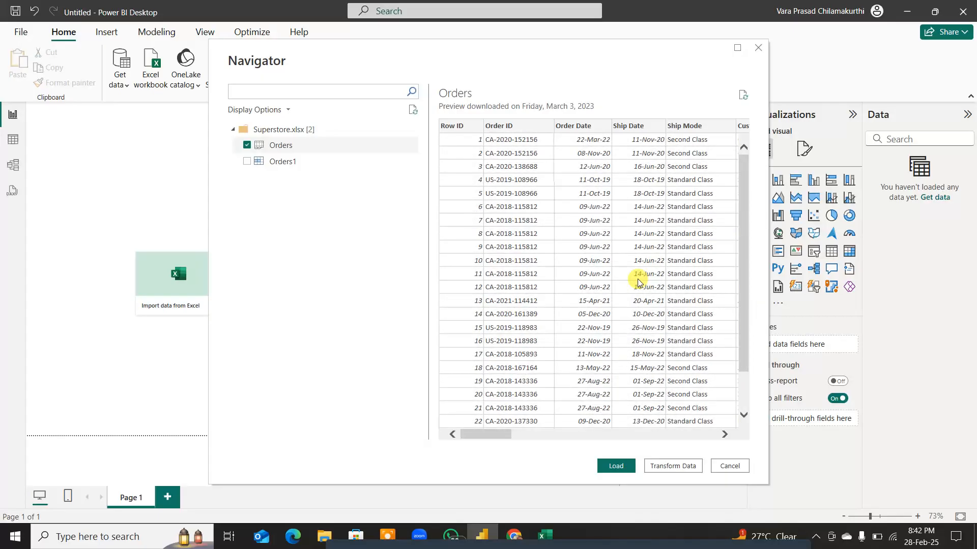
Step: Load the Orders sheet into the data model and expand the Orders table to show its fields
{"action": "left_click", "coordinate": [615, 466]}
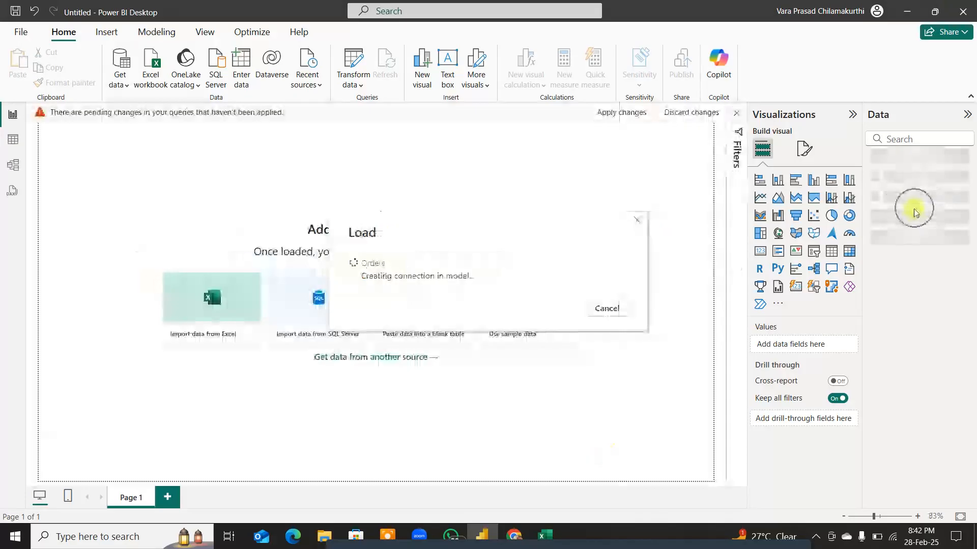
{"action": "left_click", "coordinate": [886, 124]}
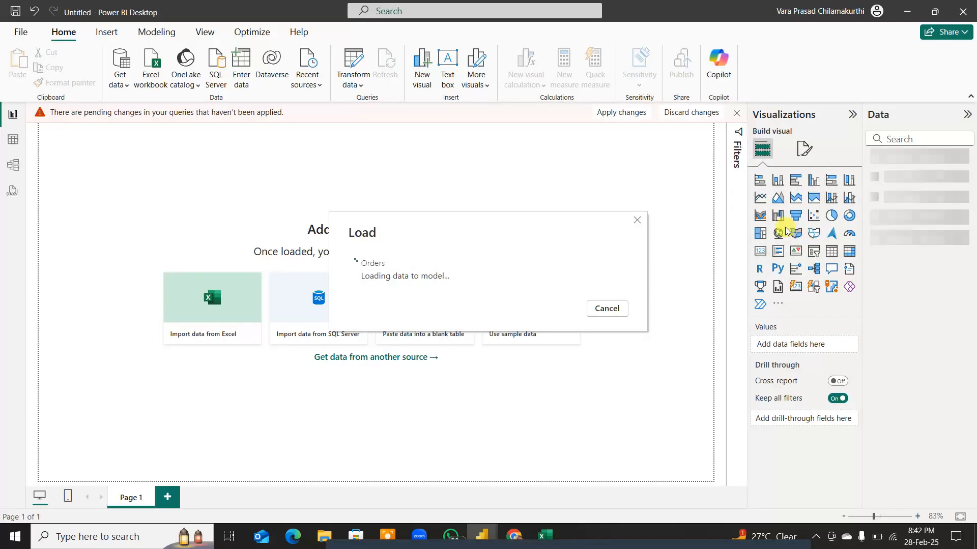
{"action": "key", "text": "ctrl"}
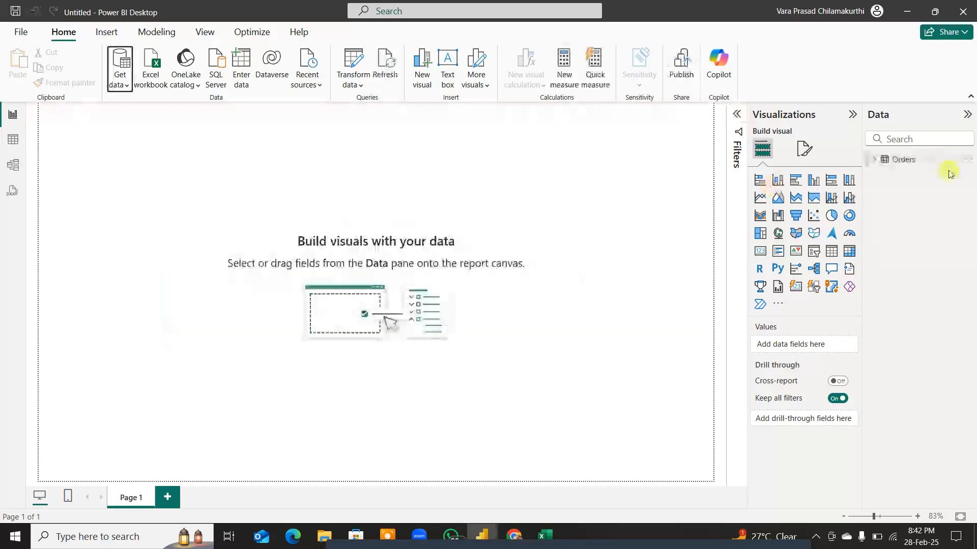
{"action": "left_click", "coordinate": [875, 160]}
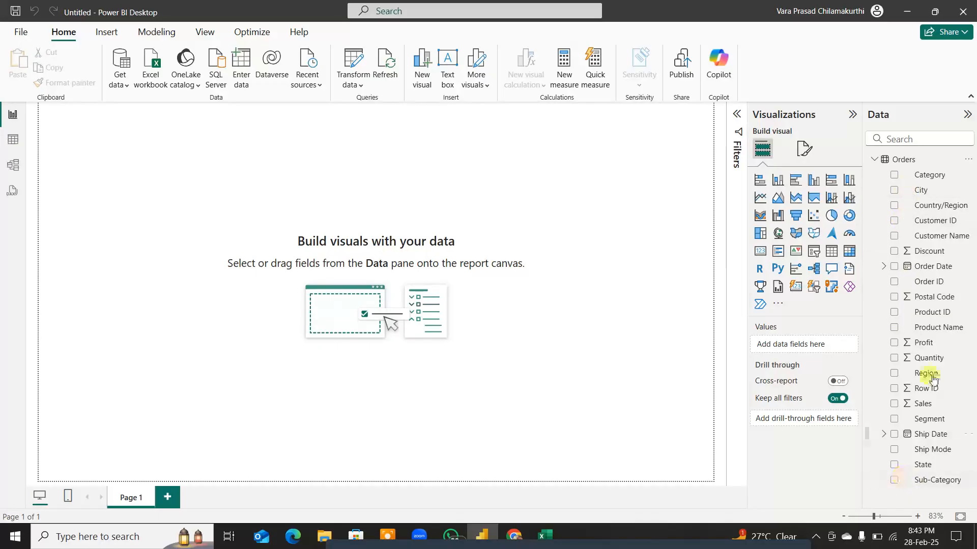
{"action": "key", "text": "ctrl"}
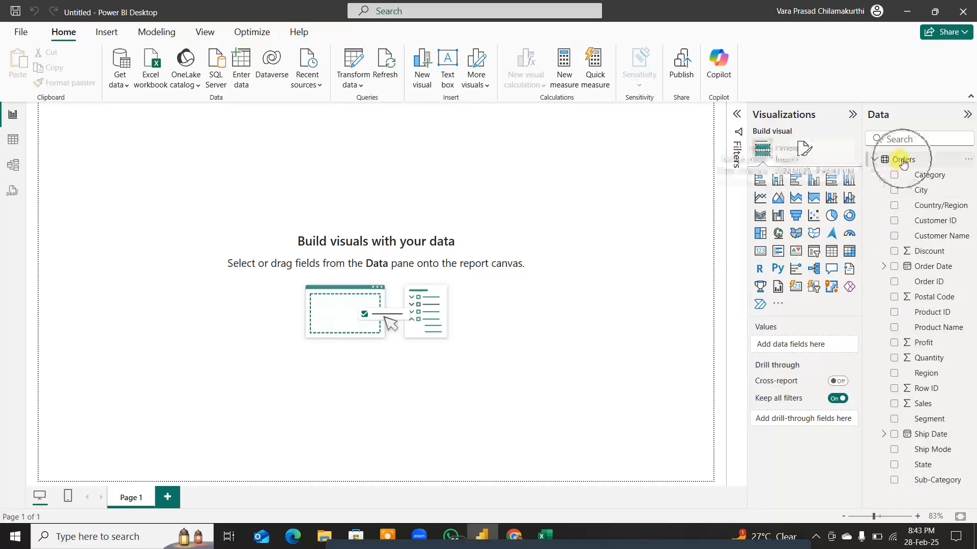
{"action": "key", "text": "ctrl"}
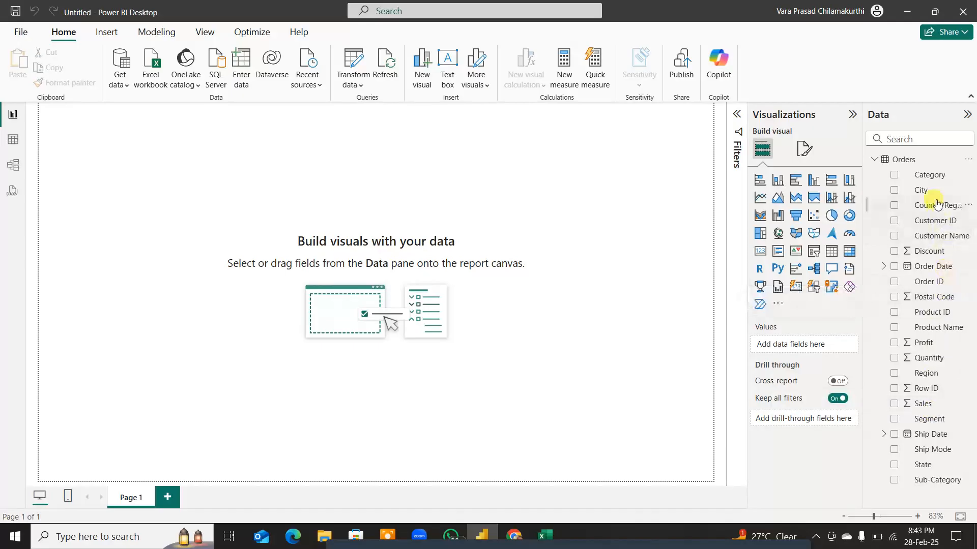
Step: Start screen annotation and draw a curved blue arrow pointing at the Orders table in the Data pane
{"action": "key", "text": "F9"}
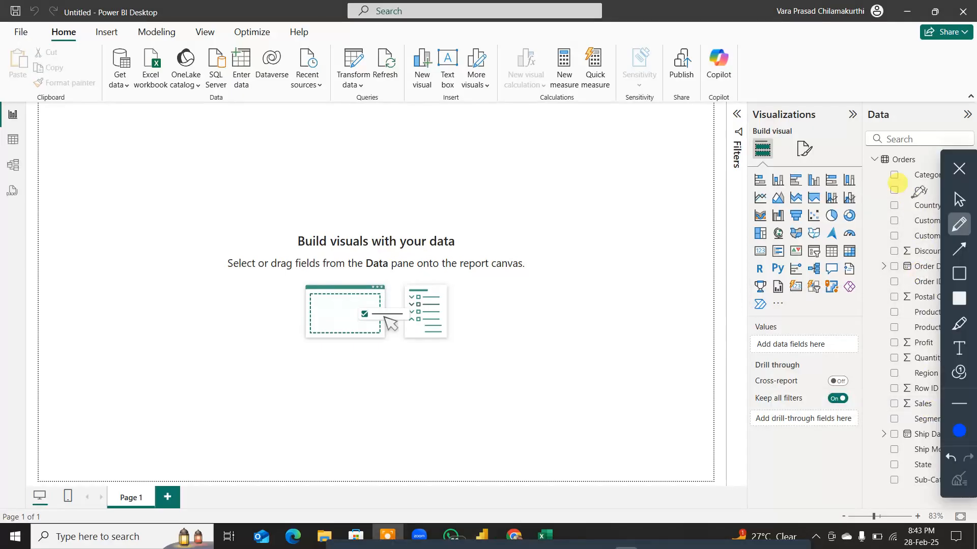
{"action": "left_click_drag", "start_coordinate": [960, 160], "coordinate": [446, 162]}
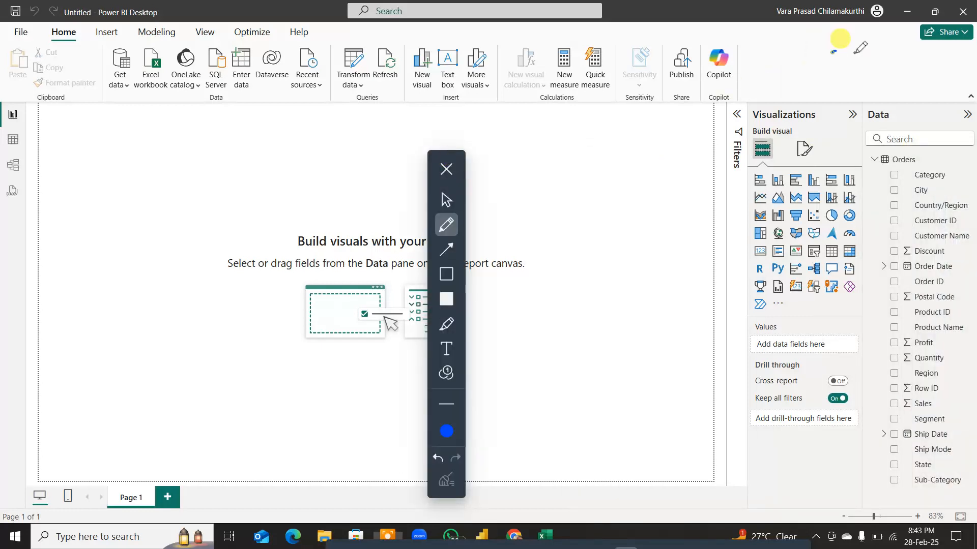
{"action": "mouse_move", "coordinate": [855, 53]}
{"action": "left_mouse_down"}
{"action": "mouse_move", "coordinate": [938, 140]}
{"action": "mouse_move", "coordinate": [937, 162]}
{"action": "left_mouse_up"}
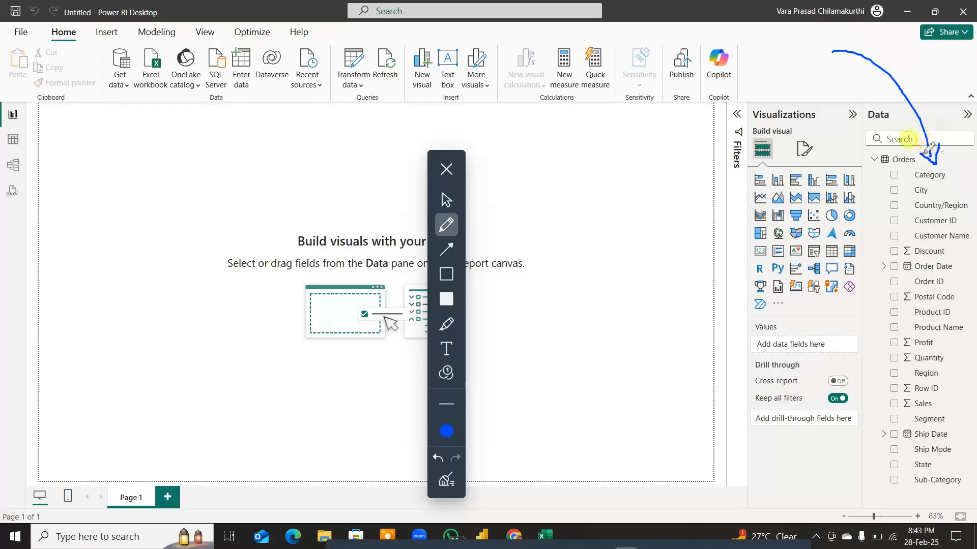
{"action": "mouse_move", "coordinate": [921, 154]}
{"action": "left_mouse_down"}
{"action": "mouse_move", "coordinate": [937, 141]}
{"action": "mouse_move", "coordinate": [927, 153]}
{"action": "mouse_move", "coordinate": [916, 145]}
{"action": "mouse_move", "coordinate": [935, 151]}
{"action": "left_mouse_up"}
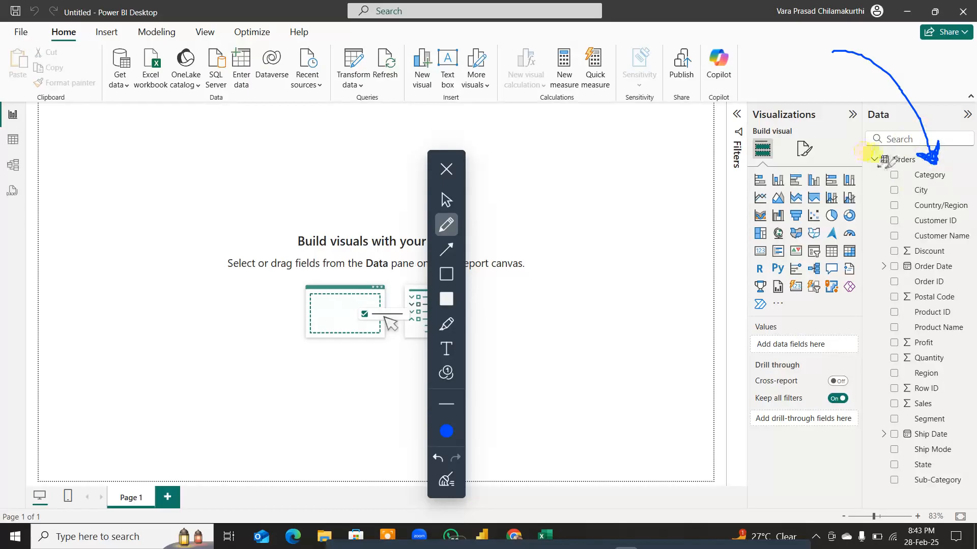
Step: Underline Orders, Category, City and Order Date in blue, and mark the symbols beside Discount, Order Date and Postal Code
{"action": "mouse_move", "coordinate": [878, 165]}
{"action": "left_mouse_down"}
{"action": "mouse_move", "coordinate": [921, 163]}
{"action": "mouse_move", "coordinate": [944, 181]}
{"action": "mouse_move", "coordinate": [935, 196]}
{"action": "left_mouse_up"}
{"action": "mouse_move", "coordinate": [904, 242]}
{"action": "left_mouse_down"}
{"action": "mouse_move", "coordinate": [913, 259]}
{"action": "mouse_move", "coordinate": [853, 288]}
{"action": "left_mouse_up"}
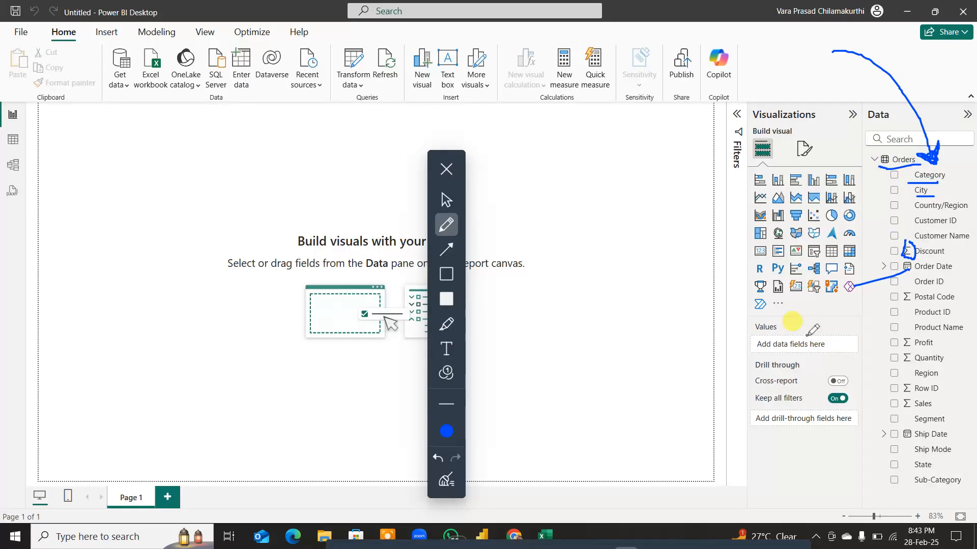
{"action": "left_click_drag", "start_coordinate": [920, 278], "coordinate": [957, 271]}
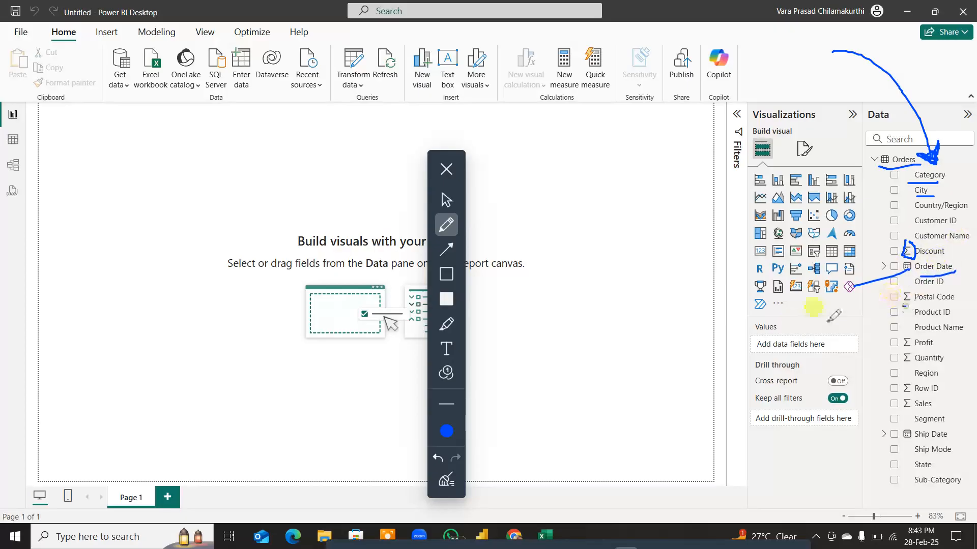
{"action": "left_click_drag", "start_coordinate": [907, 307], "coordinate": [812, 325]}
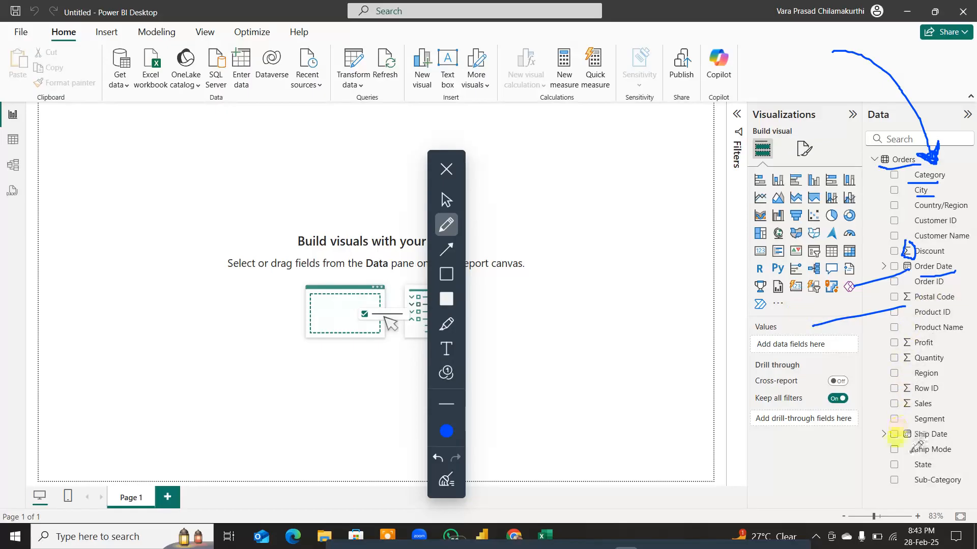
Step: Draw a blue line beside the fields from Ship Mode to Sub-Category, outline the whole Data pane, and clear the annotations
{"action": "left_click_drag", "start_coordinate": [909, 445], "coordinate": [904, 484]}
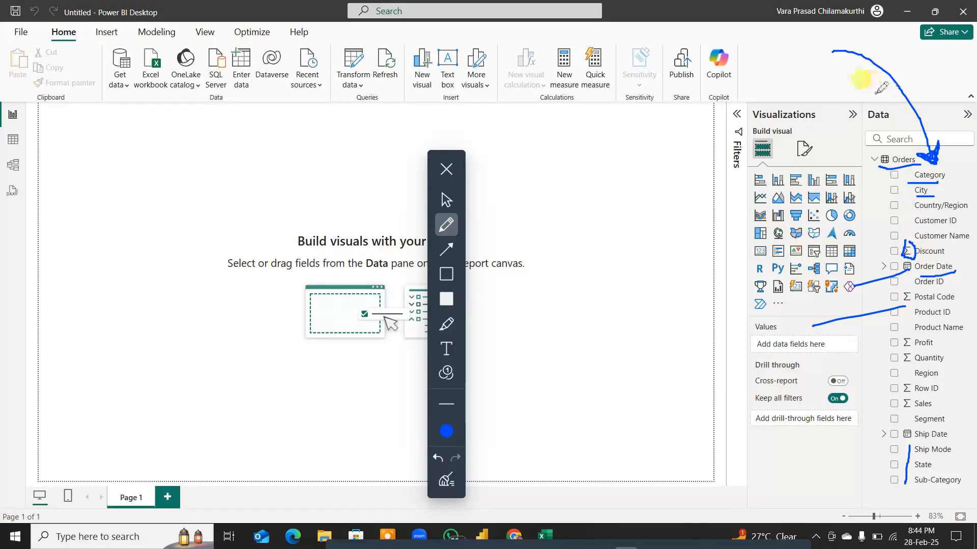
{"action": "mouse_move", "coordinate": [878, 93]}
{"action": "left_mouse_down"}
{"action": "mouse_move", "coordinate": [858, 136]}
{"action": "mouse_move", "coordinate": [885, 489]}
{"action": "mouse_move", "coordinate": [963, 497]}
{"action": "mouse_move", "coordinate": [971, 285]}
{"action": "mouse_move", "coordinate": [915, 94]}
{"action": "mouse_move", "coordinate": [878, 94]}
{"action": "left_mouse_up"}
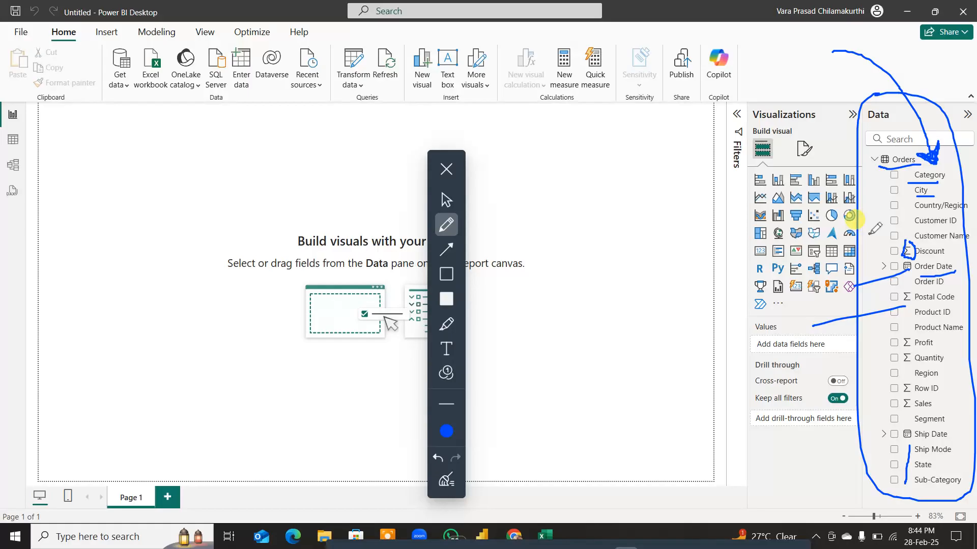
{"action": "left_click", "coordinate": [448, 479]}
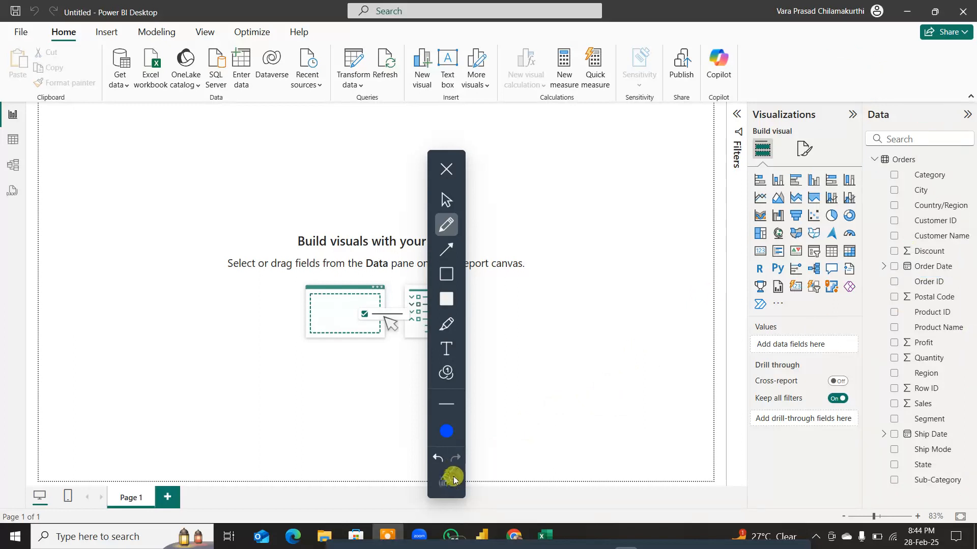
Step: Link the circled Data heading to the circled Table view option with red pen strokes, then clear them and leave drawing mode
{"action": "left_click", "coordinate": [446, 431]}
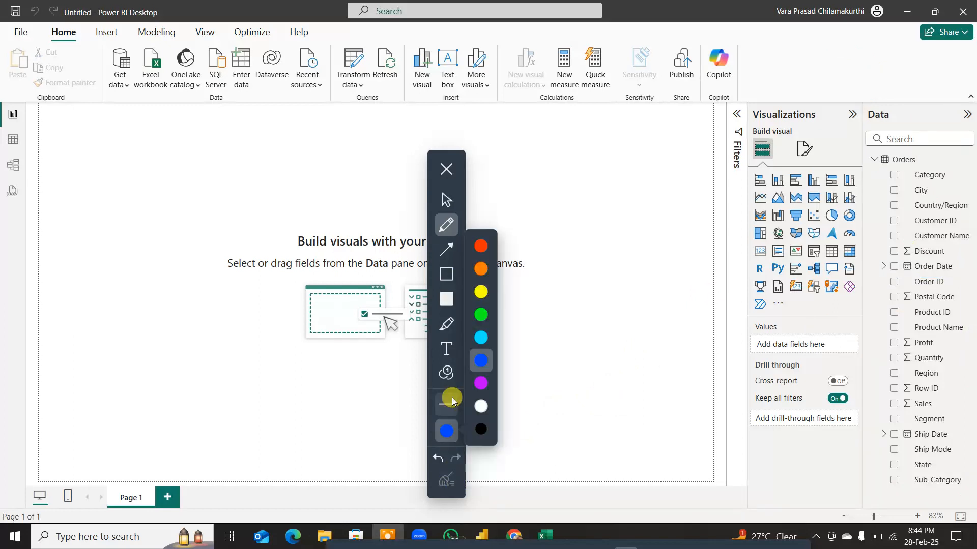
{"action": "left_click", "coordinate": [481, 246]}
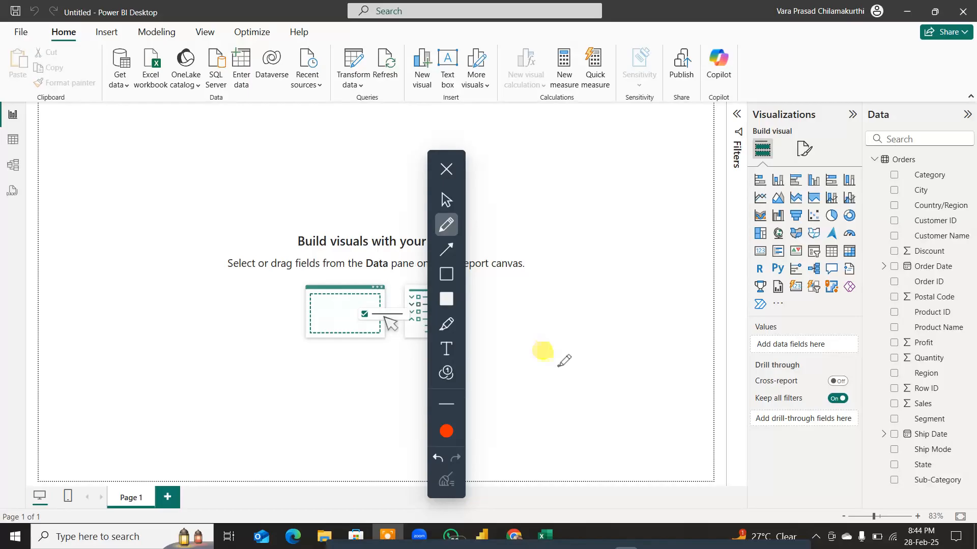
{"action": "mouse_move", "coordinate": [902, 93]}
{"action": "left_mouse_down"}
{"action": "mouse_move", "coordinate": [867, 101]}
{"action": "mouse_move", "coordinate": [873, 133]}
{"action": "mouse_move", "coordinate": [903, 99]}
{"action": "mouse_move", "coordinate": [792, 49]}
{"action": "mouse_move", "coordinate": [40, 121]}
{"action": "mouse_move", "coordinate": [27, 131]}
{"action": "mouse_move", "coordinate": [95, 142]}
{"action": "mouse_move", "coordinate": [80, 155]}
{"action": "left_mouse_up"}
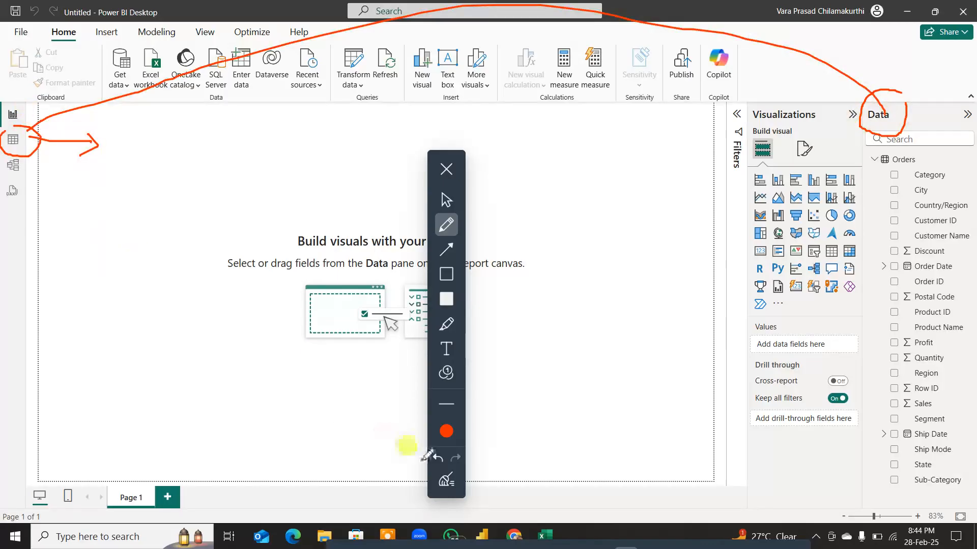
{"action": "left_click", "coordinate": [446, 479]}
{"action": "left_click", "coordinate": [446, 169]}
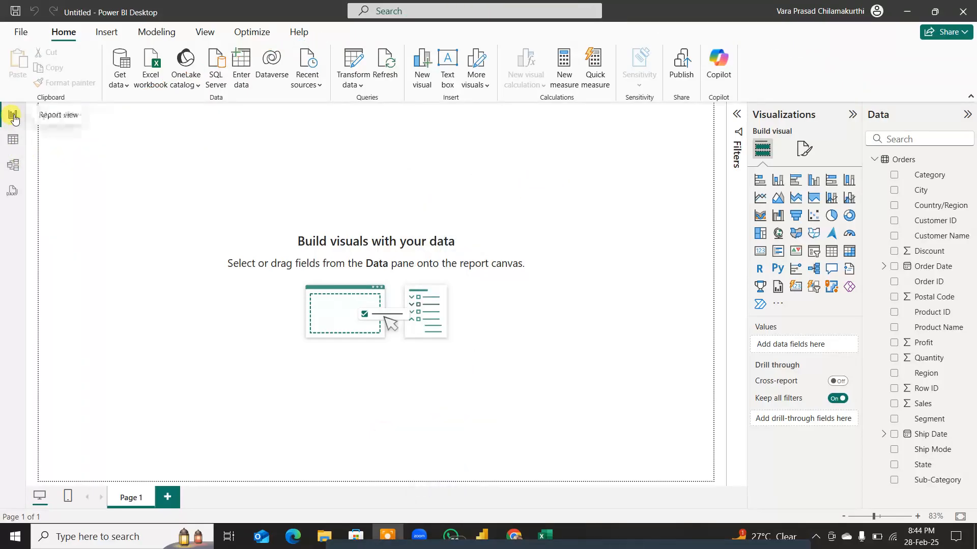
{"action": "left_click", "coordinate": [217, 356]}
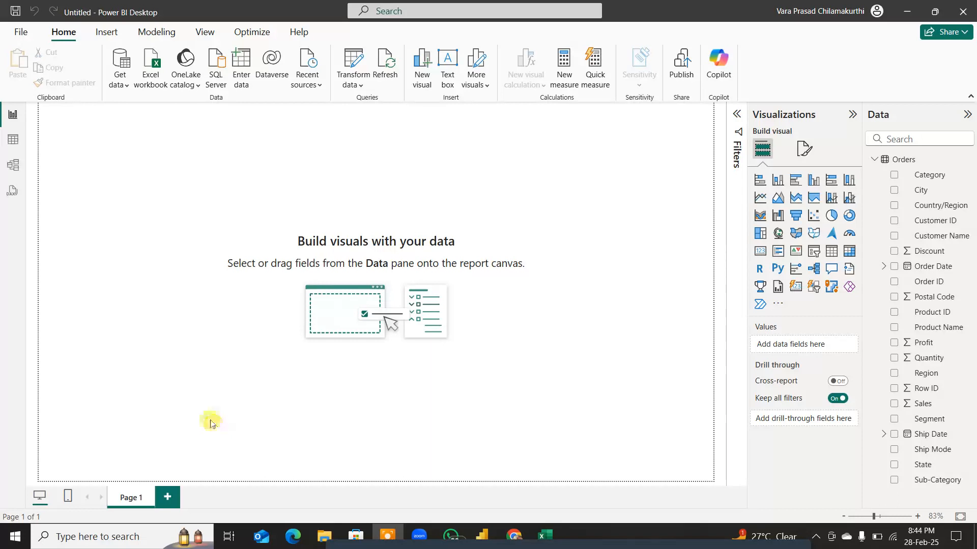
{"action": "left_click", "coordinate": [257, 430]}
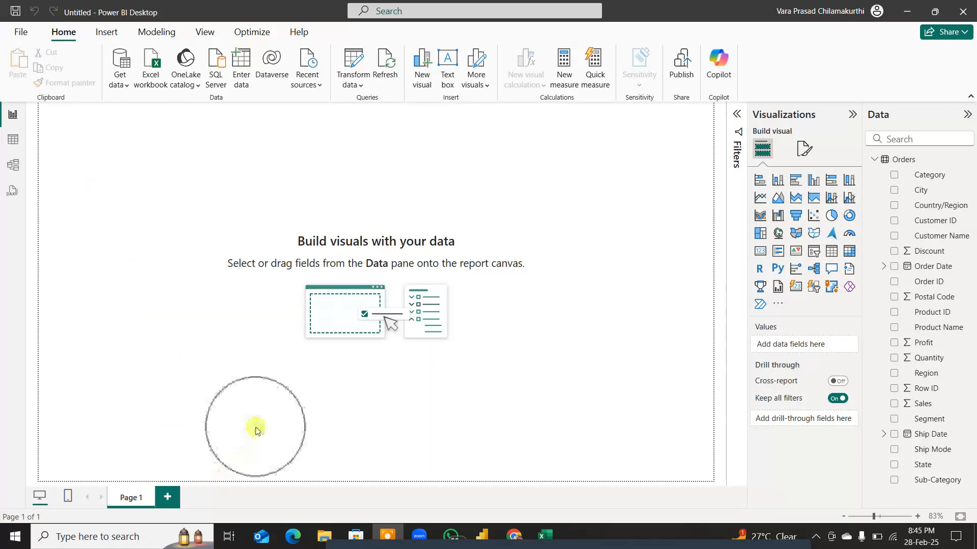
{"action": "left_click", "coordinate": [257, 430]}
{"action": "left_click", "coordinate": [288, 288]}
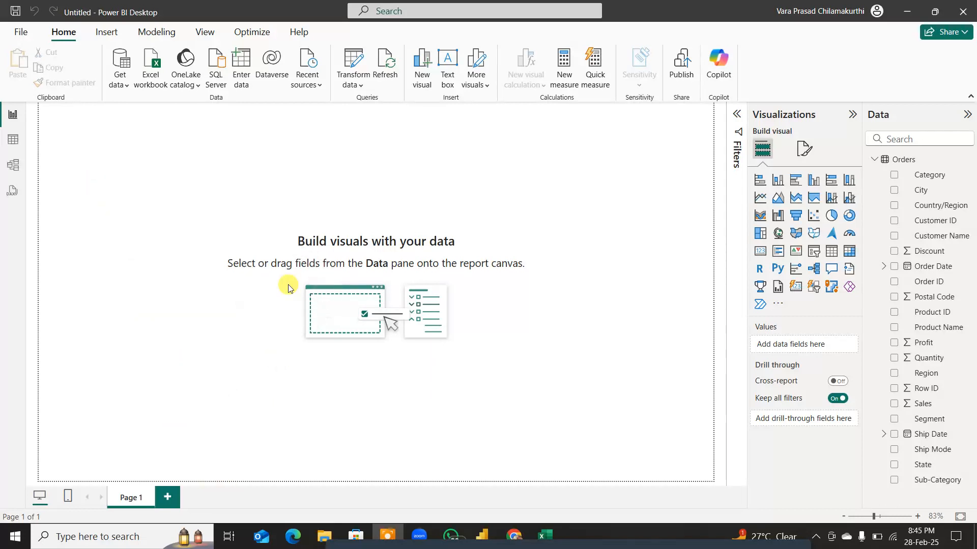
{"action": "left_click", "coordinate": [289, 289]}
{"action": "left_click", "coordinate": [288, 288]}
{"action": "left_click", "coordinate": [288, 289]}
{"action": "left_click", "coordinate": [289, 289]}
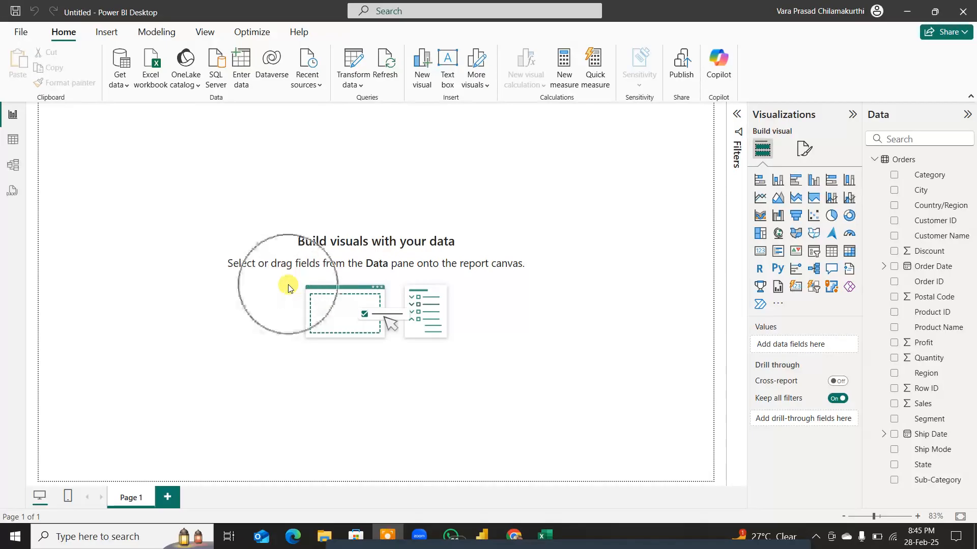
{"action": "left_click", "coordinate": [288, 288]}
{"action": "left_click", "coordinate": [288, 289]}
{"action": "left_click", "coordinate": [288, 288]}
{"action": "left_click", "coordinate": [288, 288]}
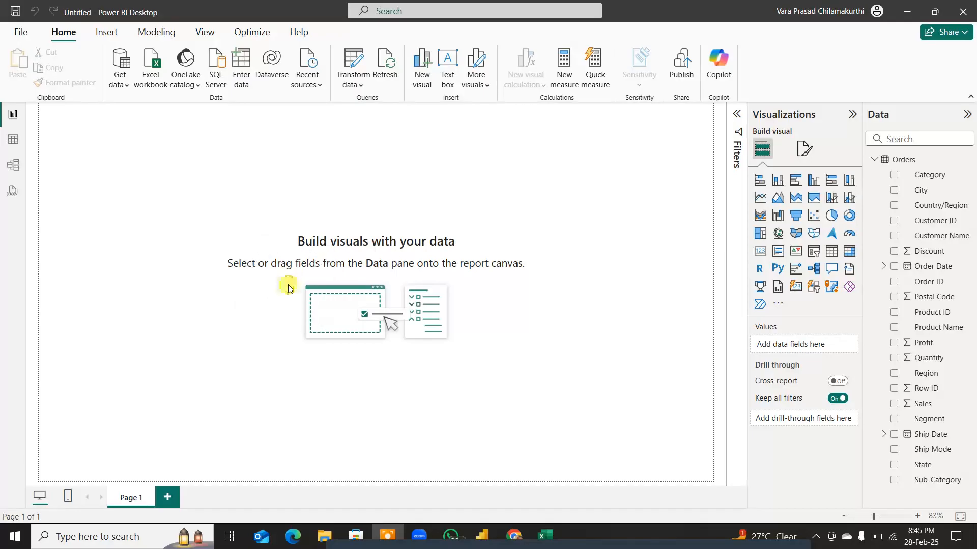
{"action": "left_click", "coordinate": [289, 289]}
{"action": "left_click", "coordinate": [289, 289]}
{"action": "left_click", "coordinate": [289, 289]}
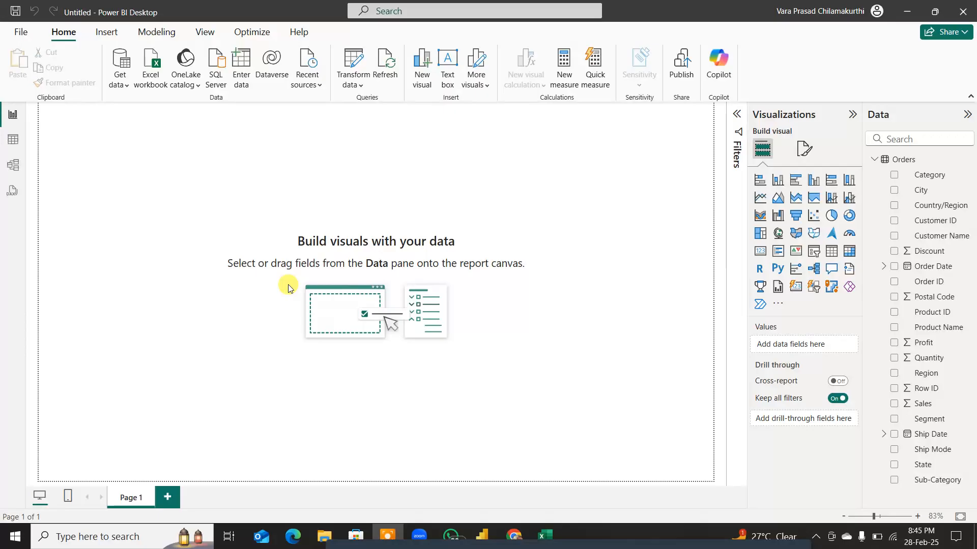
Step: Show the Orders data in Table view, select the Row ID column, and look across all columns through Profit
{"action": "left_click", "coordinate": [12, 141]}
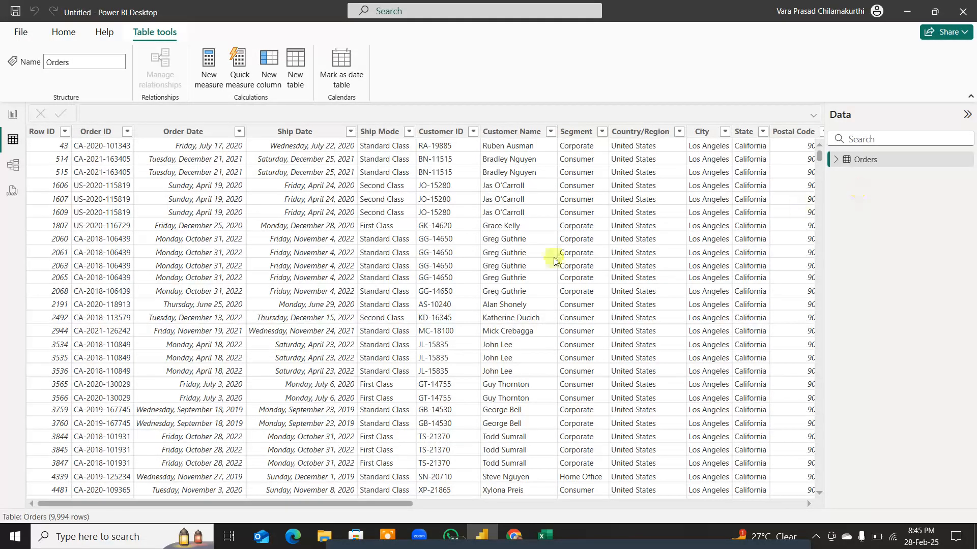
{"action": "left_click", "coordinate": [48, 252]}
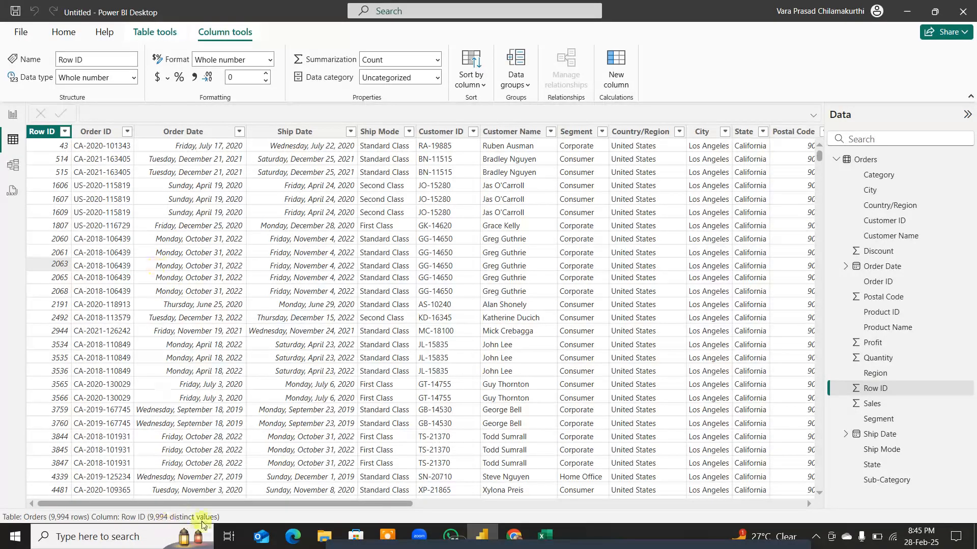
{"action": "left_click_drag", "start_coordinate": [259, 503], "coordinate": [711, 517]}
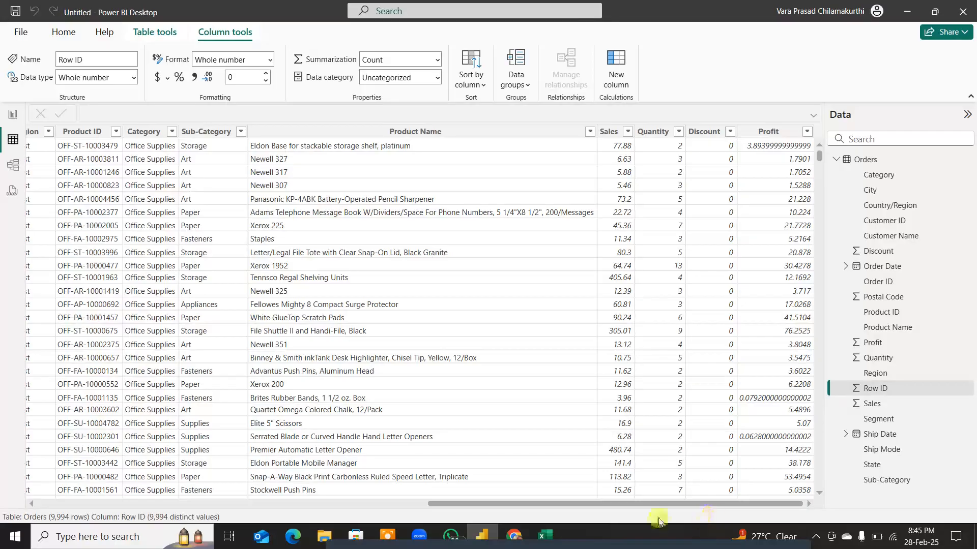
{"action": "left_click_drag", "start_coordinate": [660, 504], "coordinate": [179, 498]}
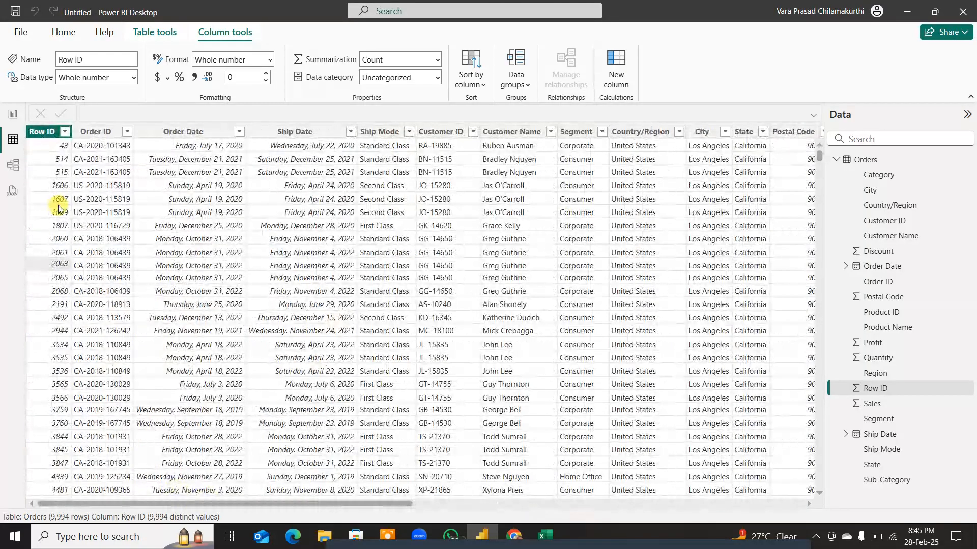
Step: Show the Orders table in Model view and visit the DAX query view
{"action": "left_click", "coordinate": [13, 165]}
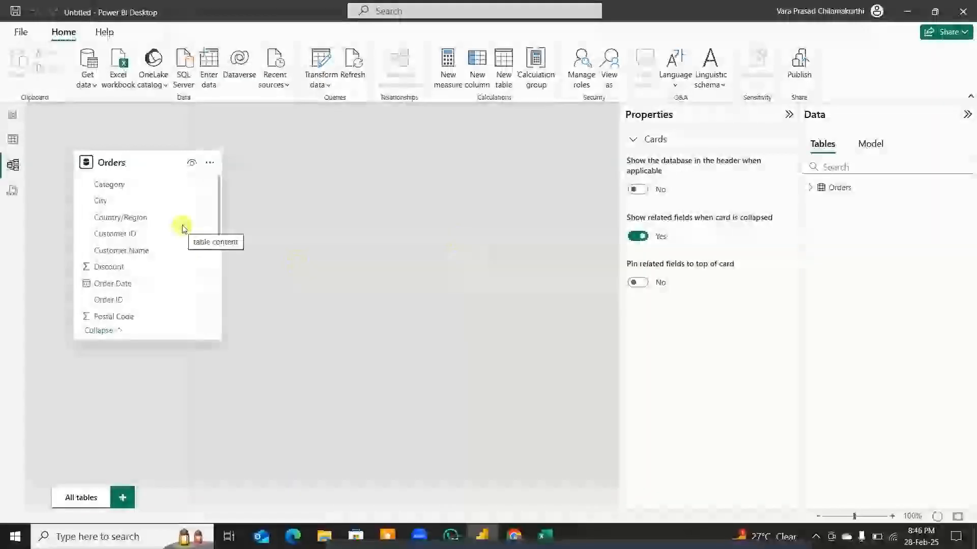
{"action": "left_click", "coordinate": [13, 193]}
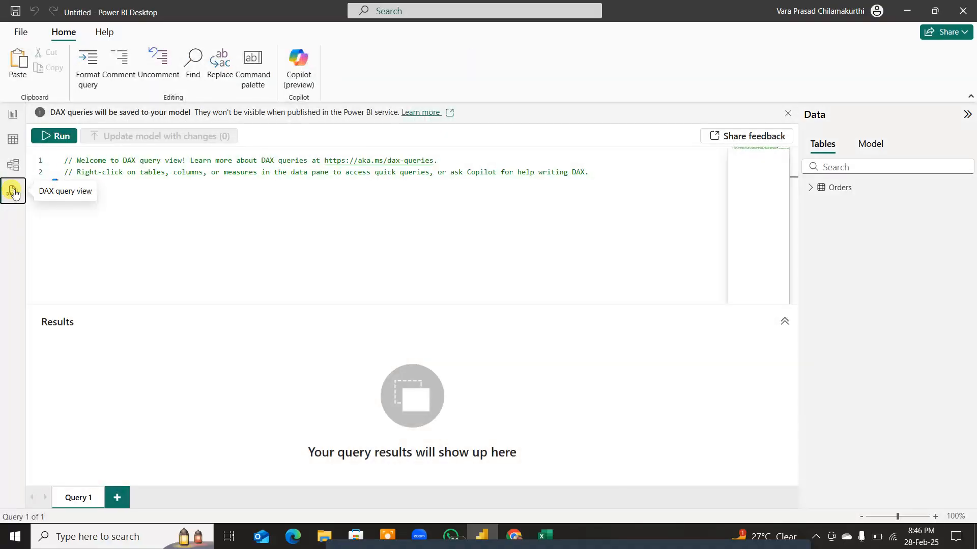
Step: Return to Report view and show the blank Page 1 canvas
{"action": "left_click", "coordinate": [13, 120]}
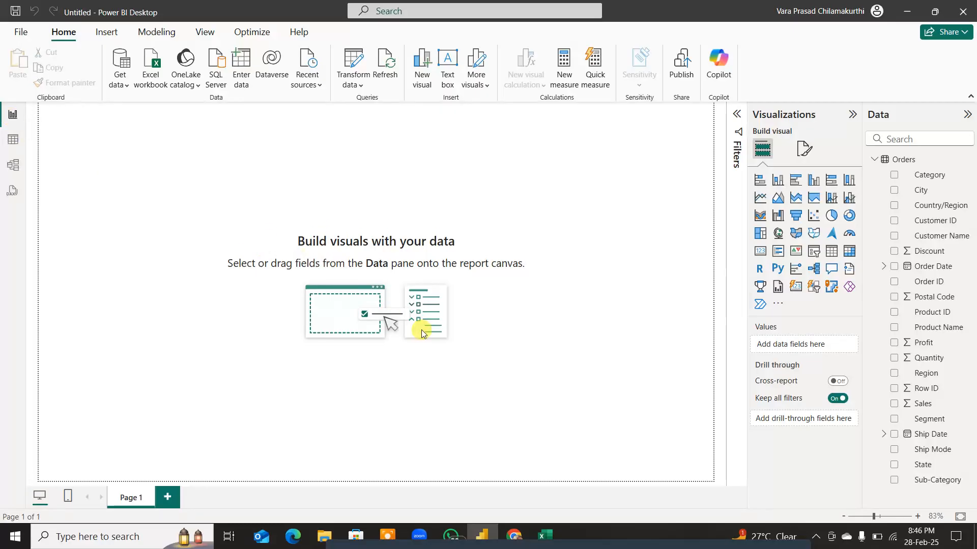
{"action": "left_click", "coordinate": [235, 302]}
{"action": "left_click", "coordinate": [26, 114]}
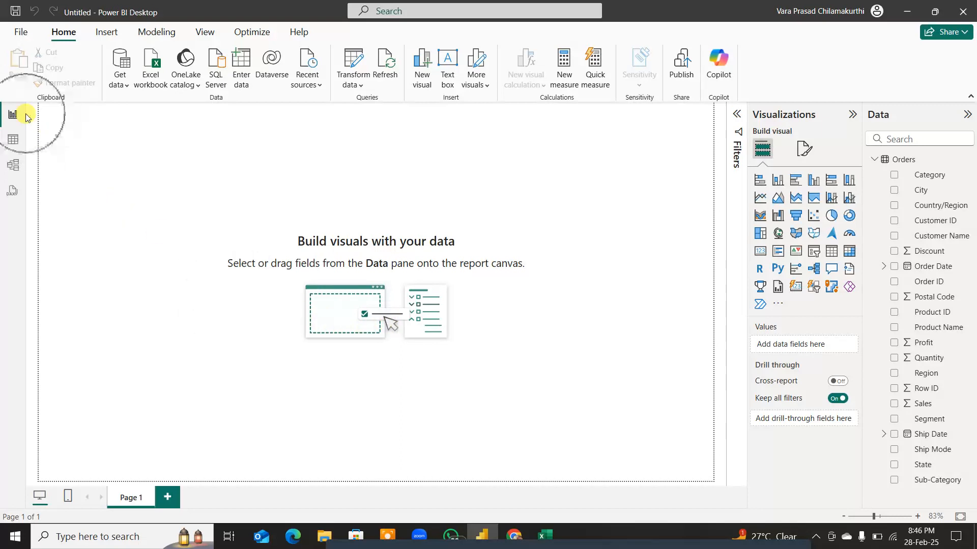
{"action": "left_click", "coordinate": [161, 376]}
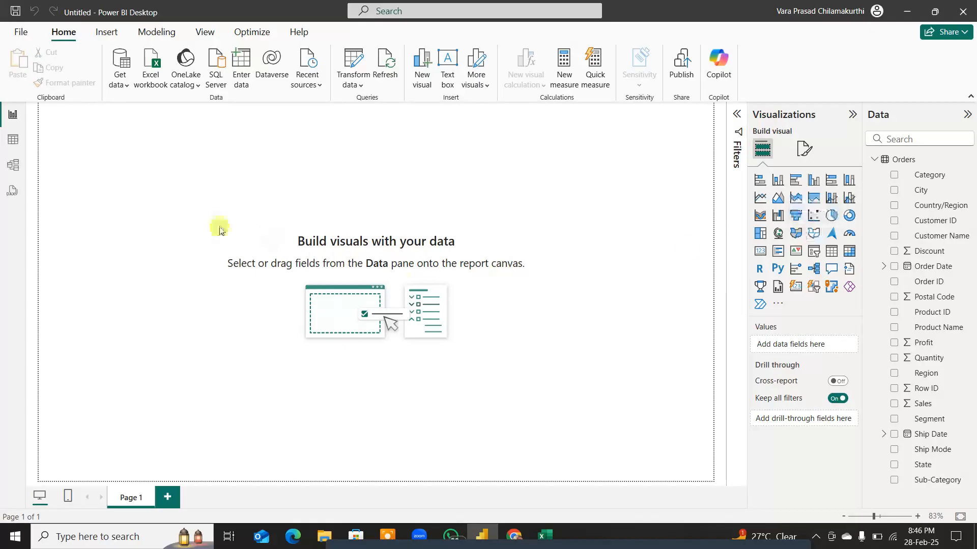
{"action": "left_click", "coordinate": [236, 238]}
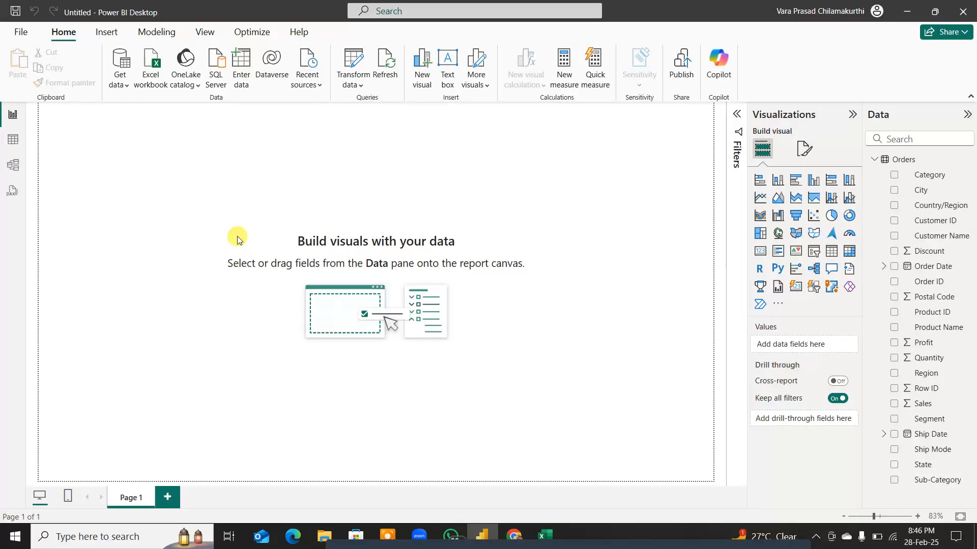
Step: Add a Q&A visual to the blank report canvas and ask it for "state map"
{"action": "left_click", "coordinate": [135, 250]}
{"action": "double_click", "coordinate": [135, 250]}
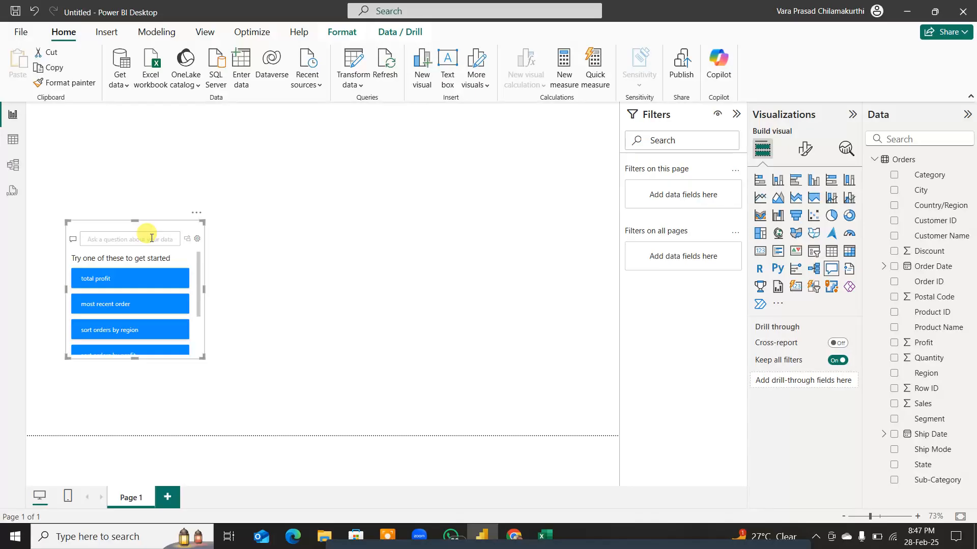
{"action": "type", "text": "state map"}
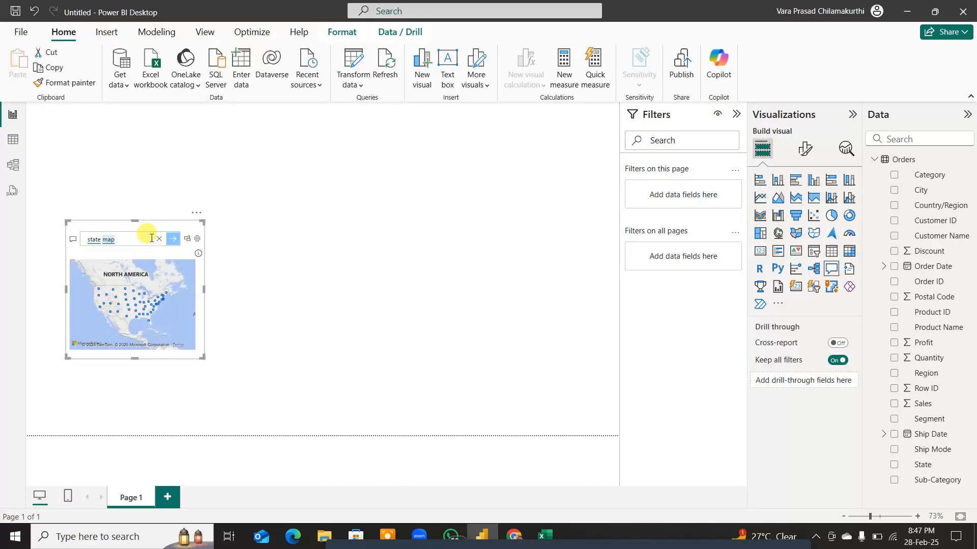
Step: Widen the Q&A map, turn it into a standard visual, and move it up toward the canvas's left edge
{"action": "left_click_drag", "start_coordinate": [202, 357], "coordinate": [271, 348]}
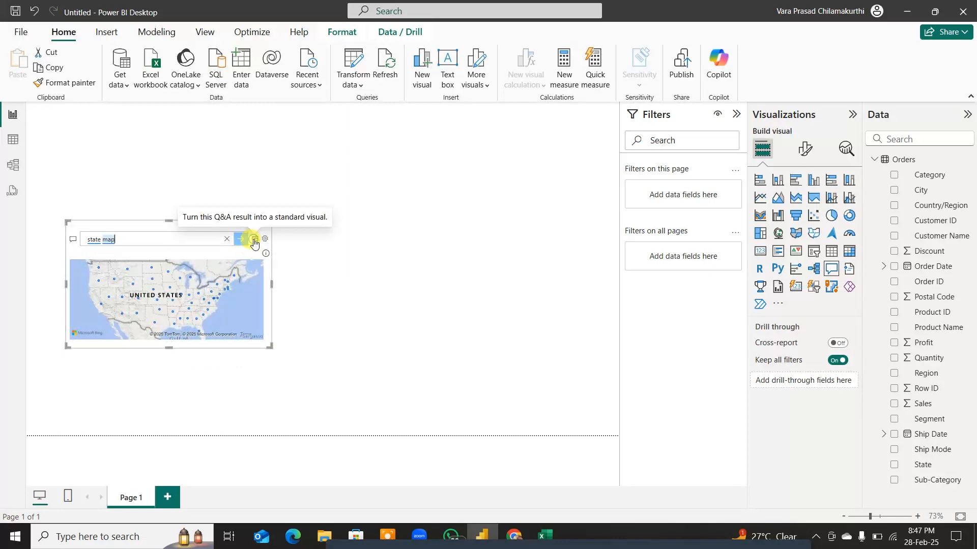
{"action": "left_click", "coordinate": [253, 239]}
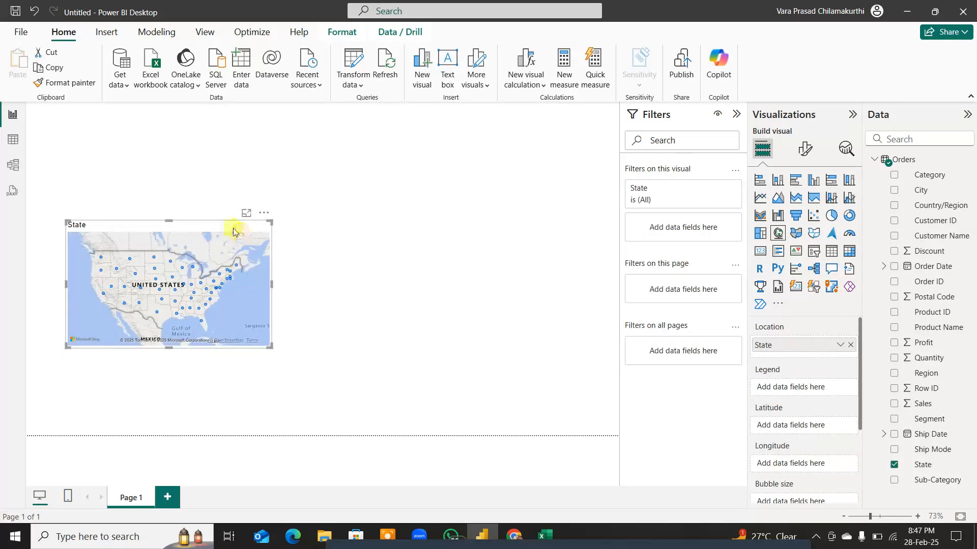
{"action": "left_click_drag", "start_coordinate": [233, 232], "coordinate": [197, 197]}
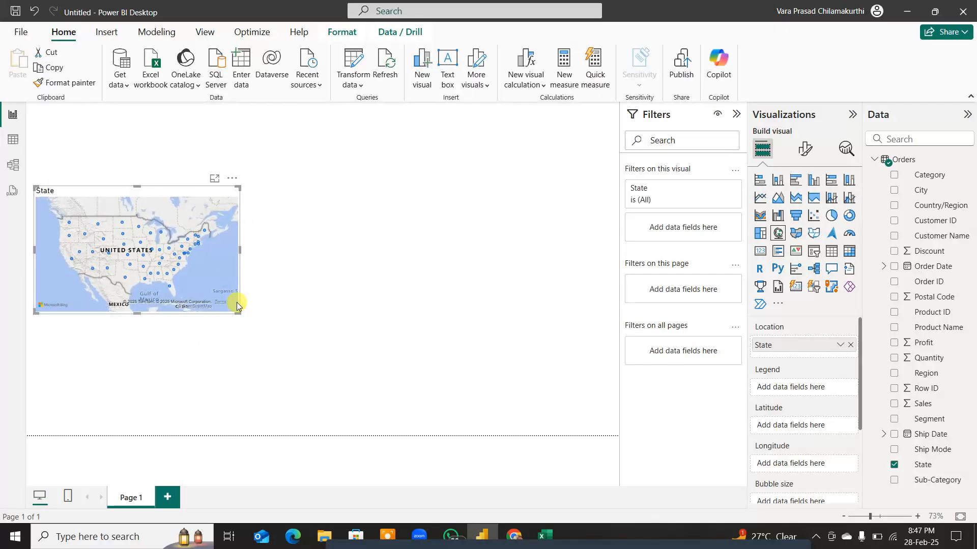
Step: Magnify the screen to examine the state points on the map, then restore normal magnification
{"action": "left_click", "coordinate": [163, 262]}
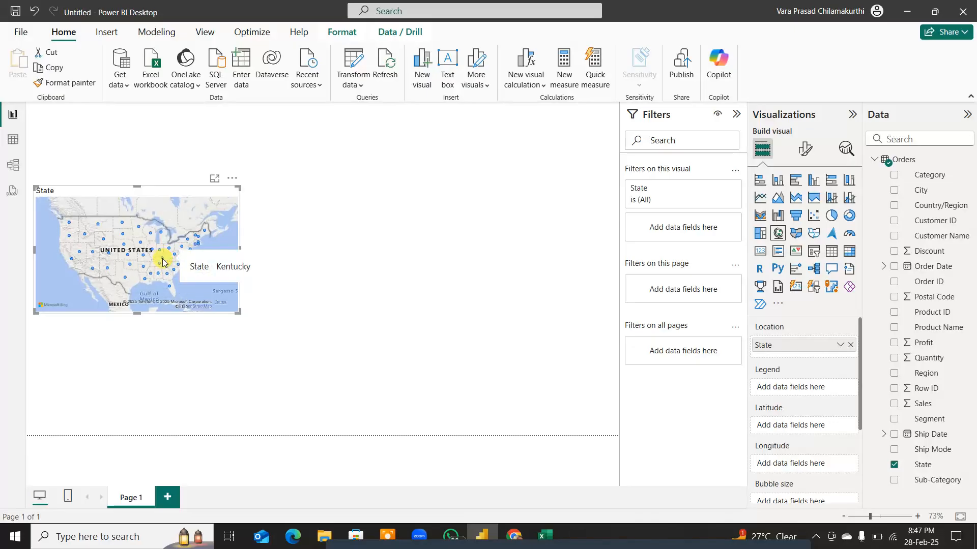
{"action": "key", "text": "super+plus"}
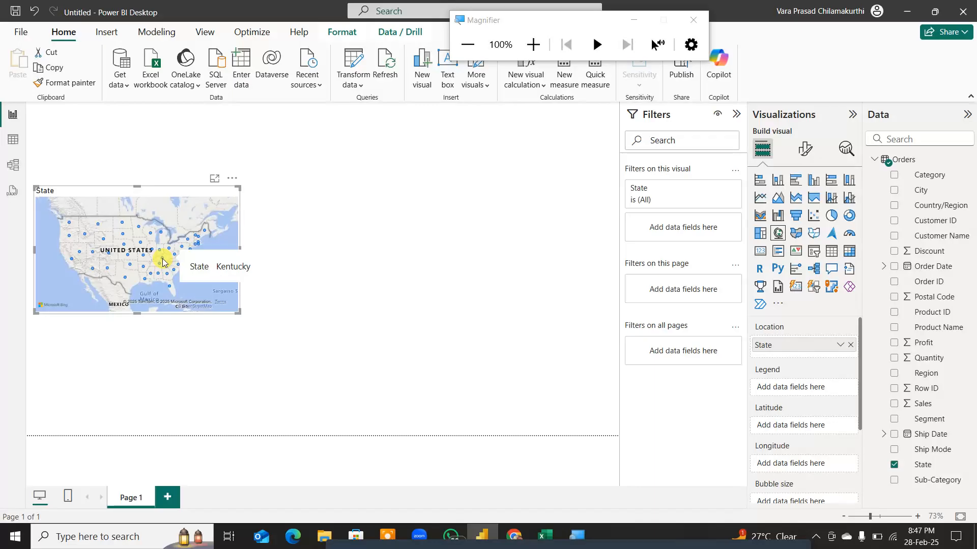
{"action": "key", "text": "super+plus"}
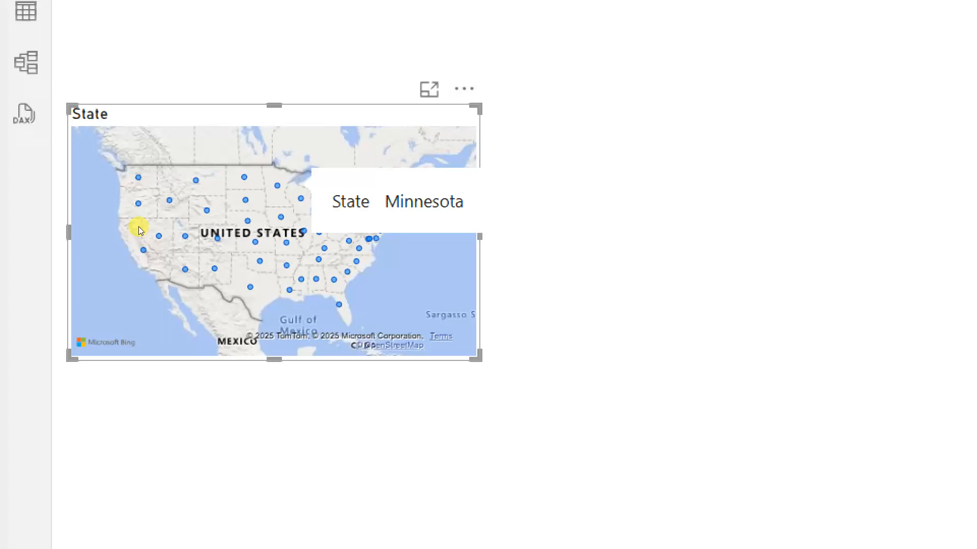
{"action": "key", "text": "super+minus"}
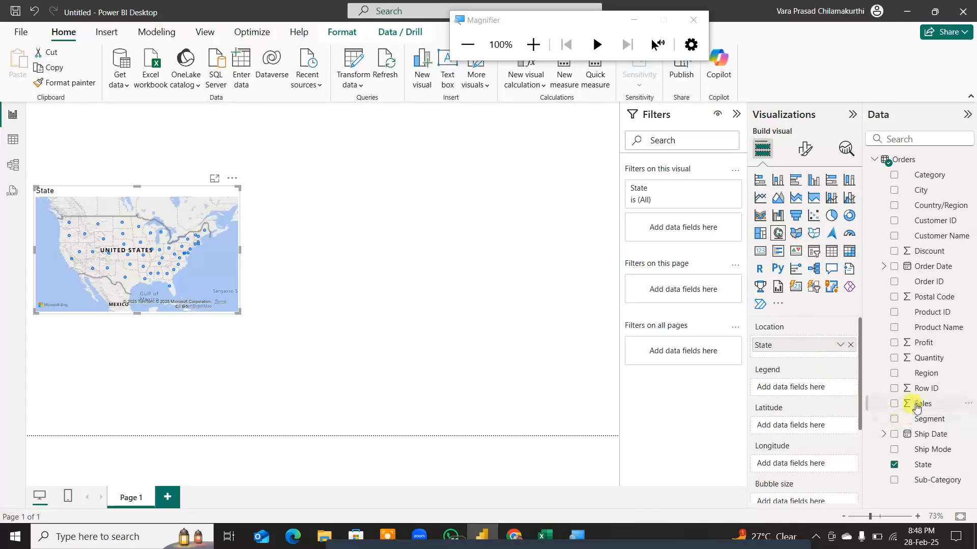
Step: Assign the Sales field to the state map's bubble size and inspect the bubbles along the US west coast
{"action": "left_click_drag", "start_coordinate": [919, 405], "coordinate": [799, 385]}
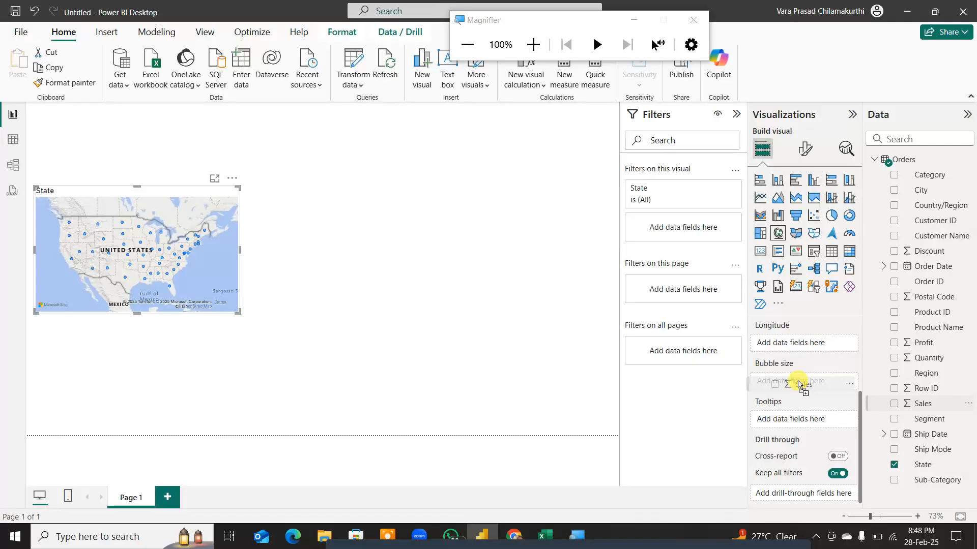
{"action": "left_click_drag", "start_coordinate": [798, 385], "coordinate": [799, 385]}
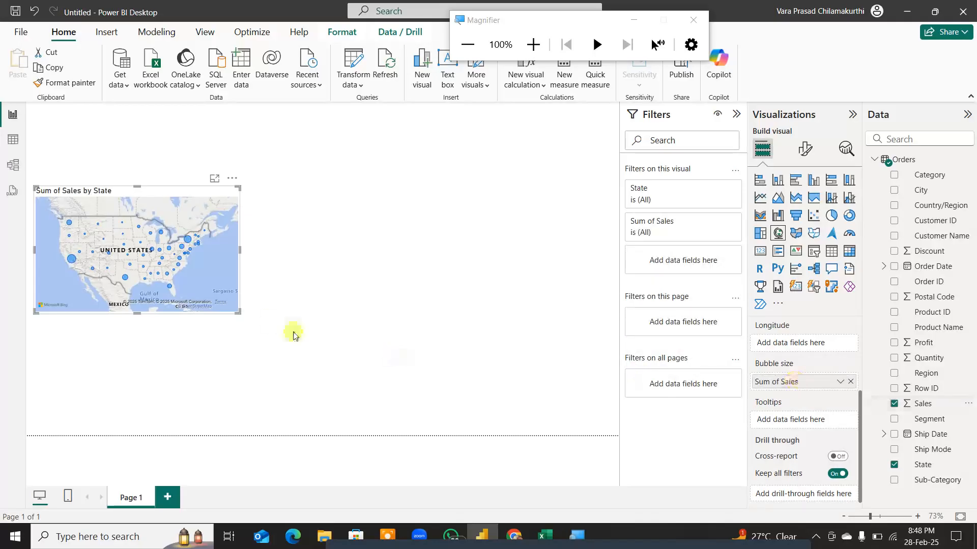
{"action": "mouse_move", "coordinate": [73, 262]}
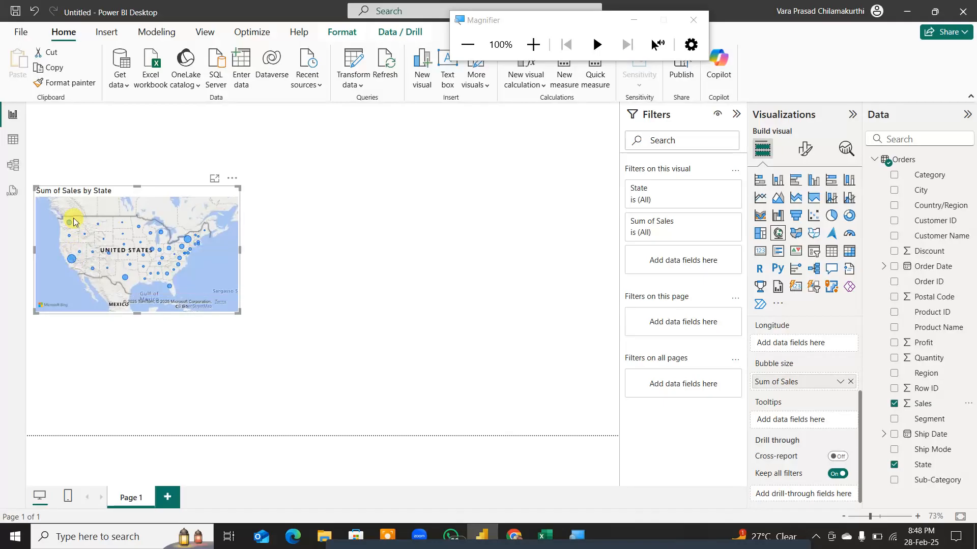
{"action": "mouse_move", "coordinate": [70, 225]}
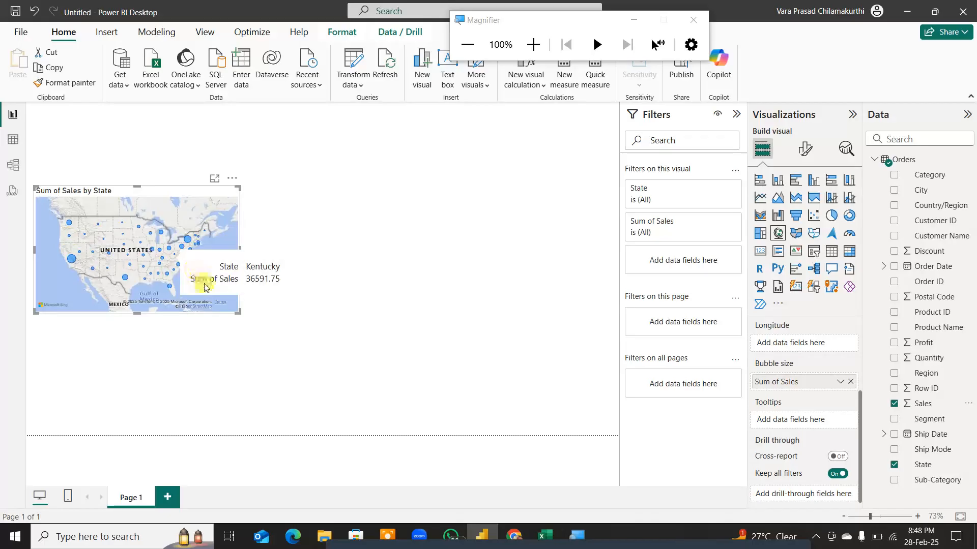
Step: Check the Orders rows in Table view, then return to Report view
{"action": "left_click", "coordinate": [12, 141]}
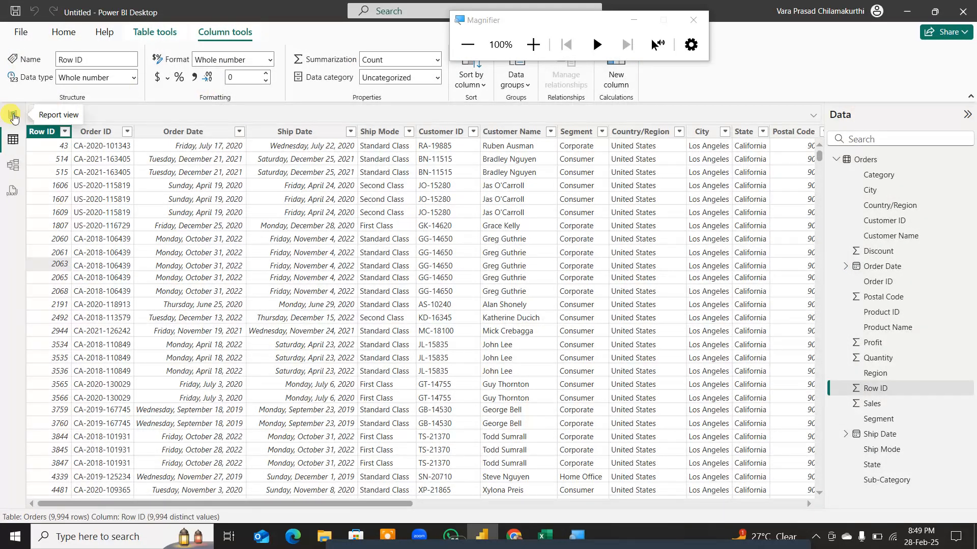
{"action": "left_click", "coordinate": [13, 116]}
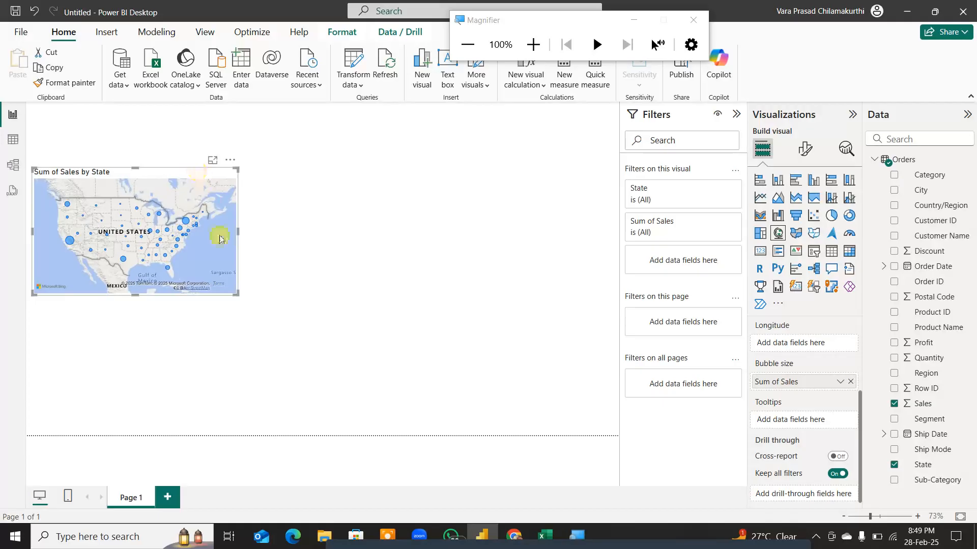
Step: Collapse the Filters pane and resize the sales map to be slightly wider and shorter, leaving room beneath it
{"action": "mouse_move", "coordinate": [233, 293]}
{"action": "left_mouse_down"}
{"action": "mouse_move", "coordinate": [259, 303]}
{"action": "mouse_move", "coordinate": [250, 296]}
{"action": "left_mouse_up"}
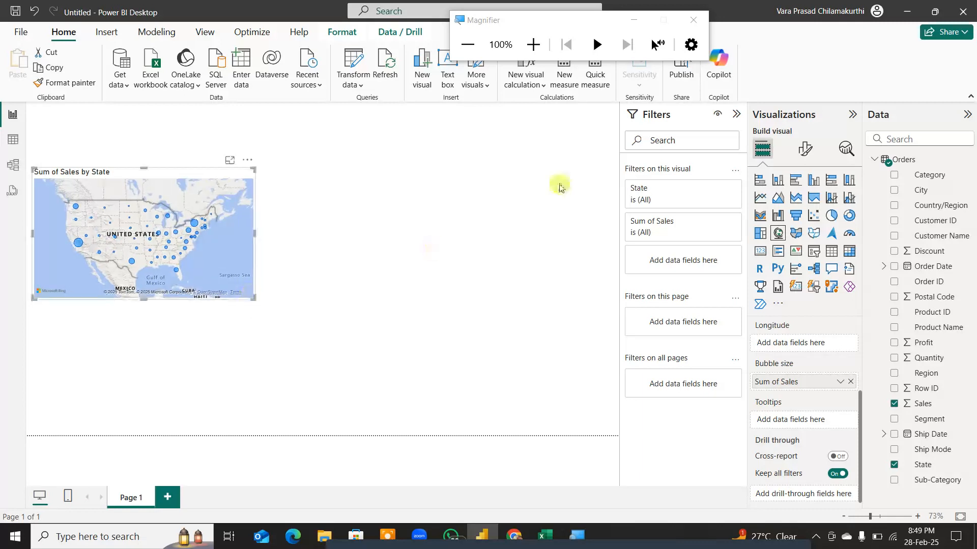
{"action": "left_click", "coordinate": [736, 114]}
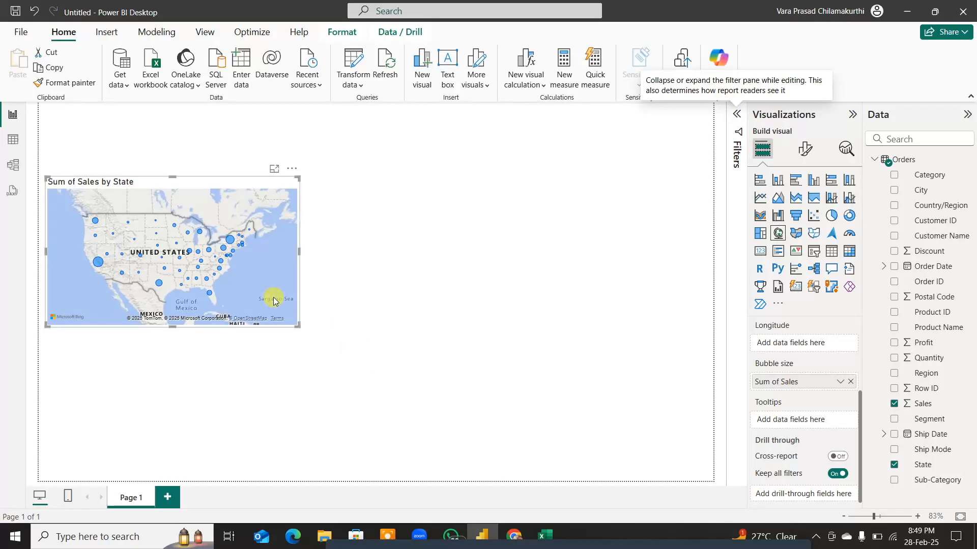
{"action": "left_click_drag", "start_coordinate": [173, 327], "coordinate": [171, 304]}
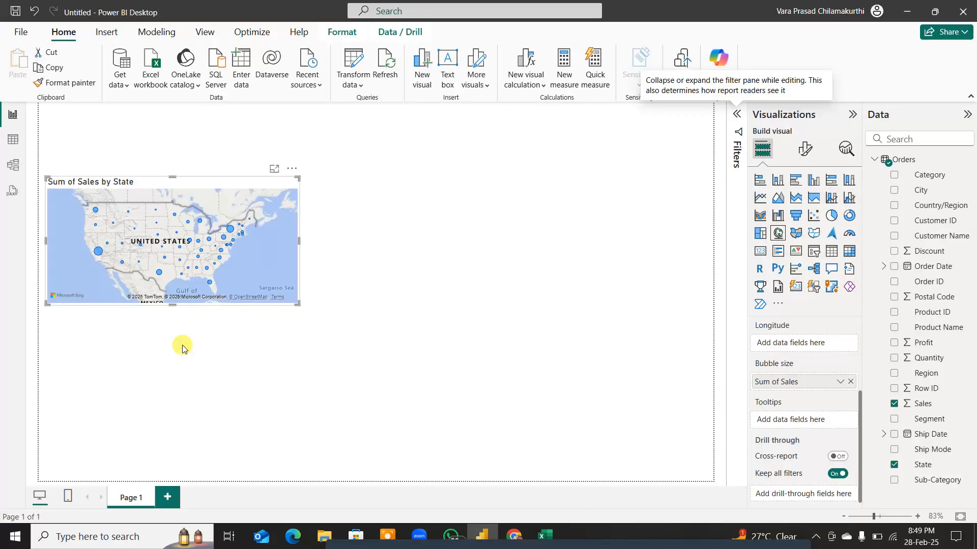
Step: Add a second Q&A visual below the map and ask it for "sub category sales funnel"
{"action": "double_click", "coordinate": [182, 348]}
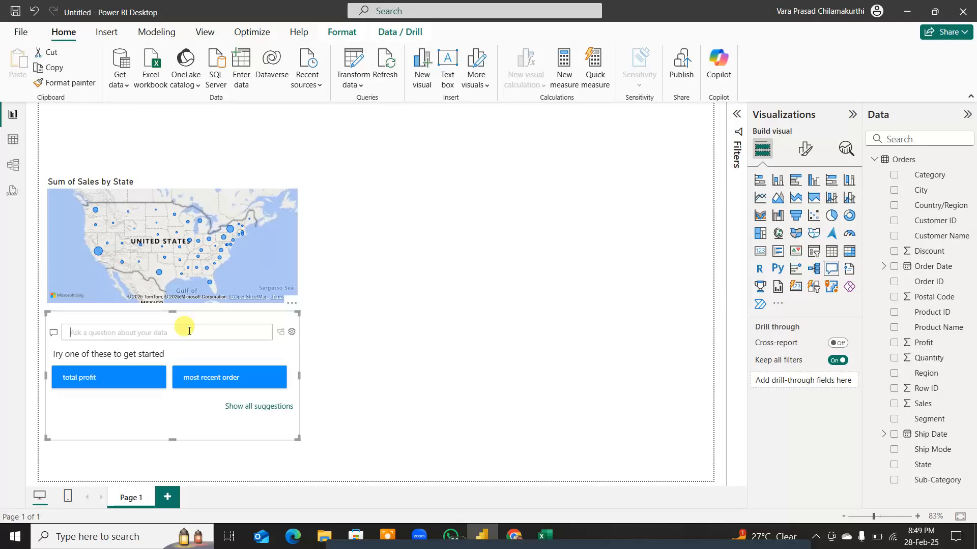
{"action": "type", "text": "su"}
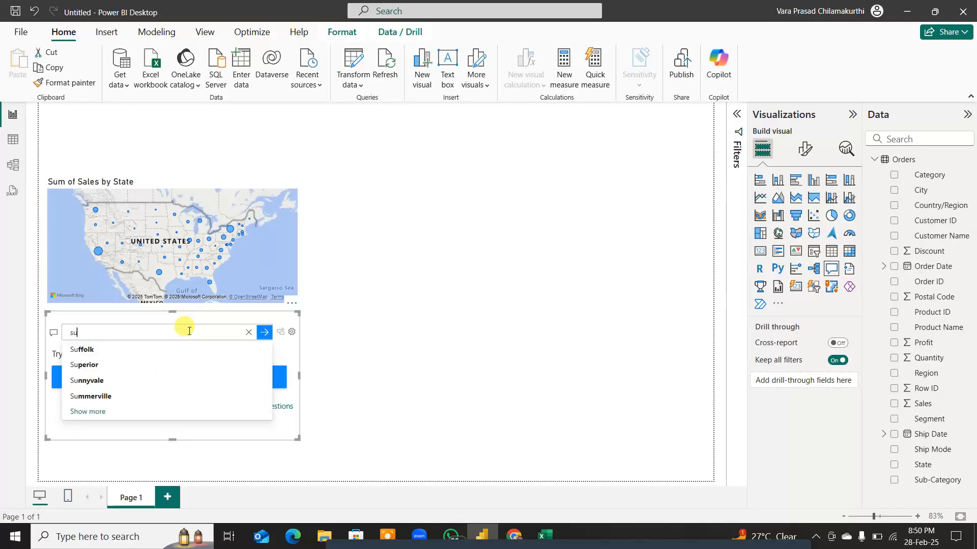
{"action": "type", "text": "b category"}
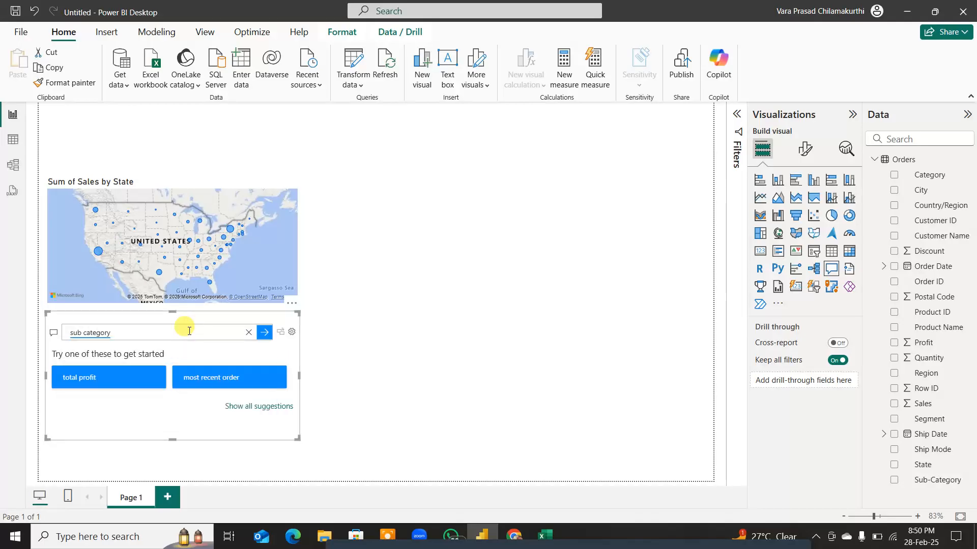
{"action": "type", "text": " sales"}
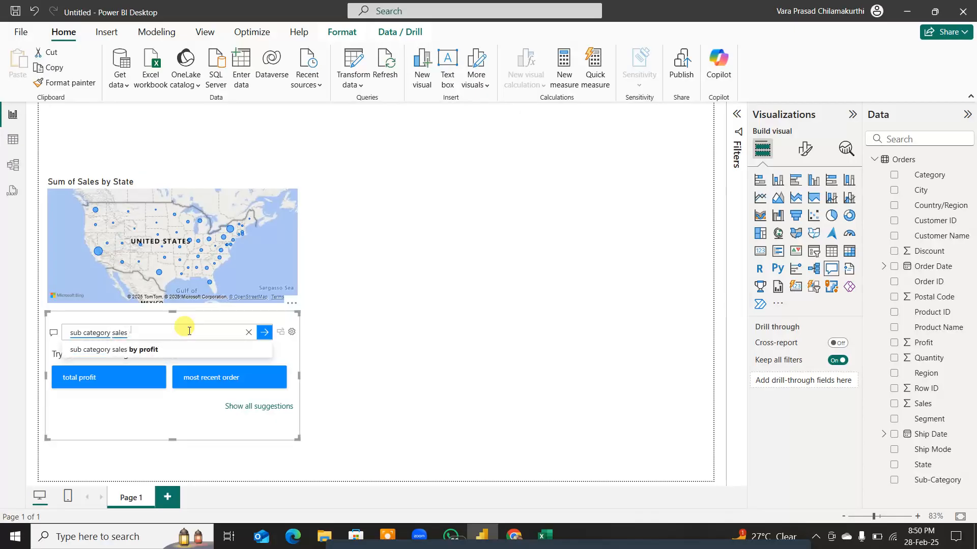
{"action": "type", "text": " funnel"}
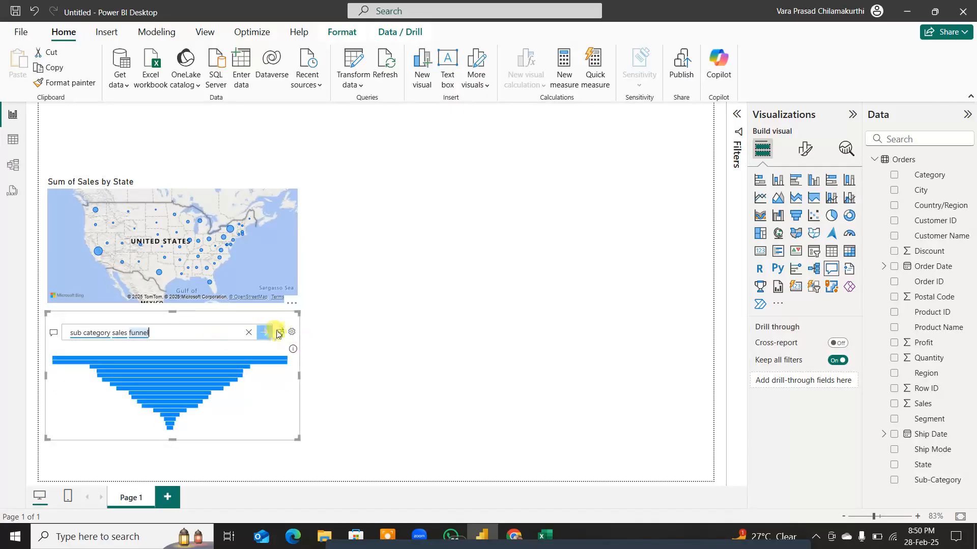
Step: Mark the Q&A visual's convert-to-standard option with a red pen stroke, then clear it and leave drawing mode
{"action": "key", "text": "ctrl+shift+d"}
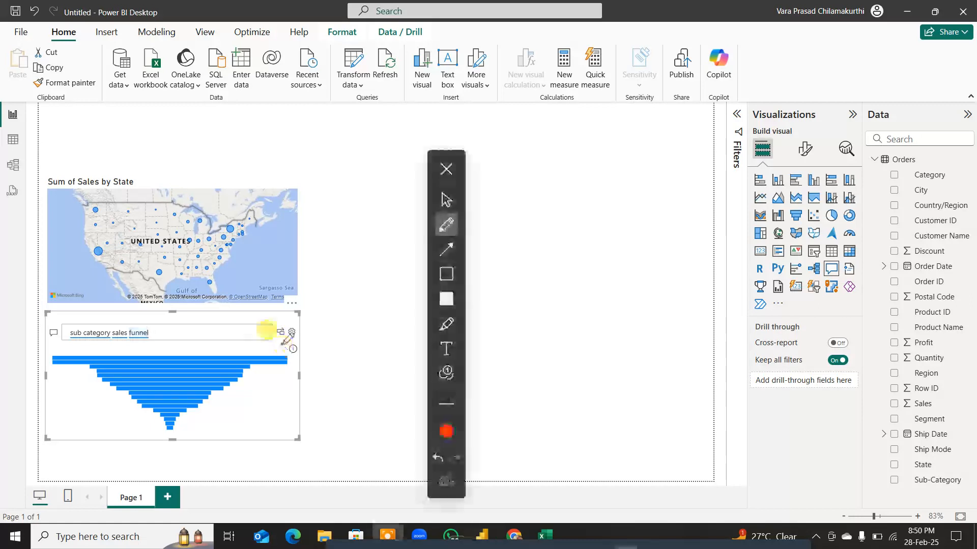
{"action": "mouse_move", "coordinate": [282, 319]}
{"action": "left_mouse_down"}
{"action": "mouse_move", "coordinate": [268, 330]}
{"action": "mouse_move", "coordinate": [270, 350]}
{"action": "left_mouse_up"}
{"action": "left_click", "coordinate": [447, 479]}
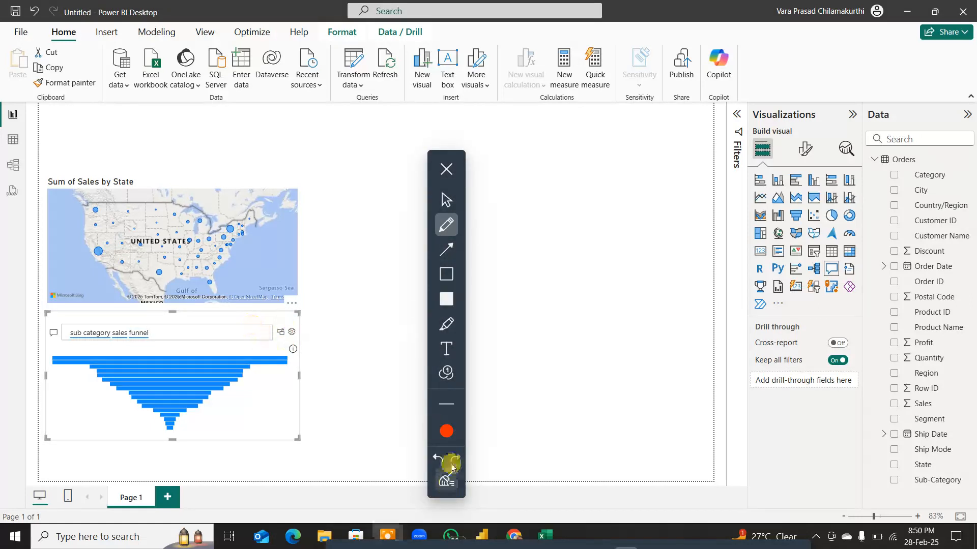
{"action": "left_click", "coordinate": [450, 168]}
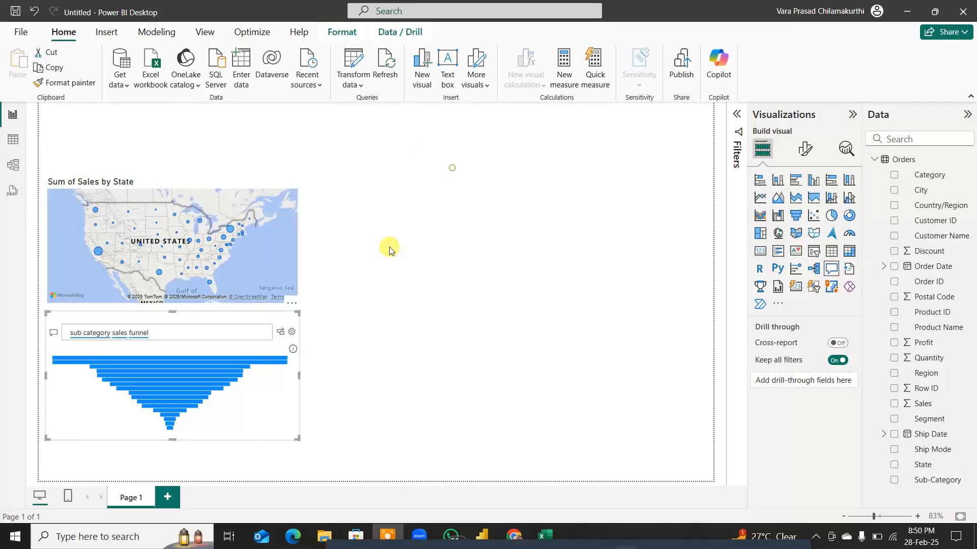
Step: Turn the sub-category funnel result into a standard visual and make it slightly taller
{"action": "left_click", "coordinate": [281, 332]}
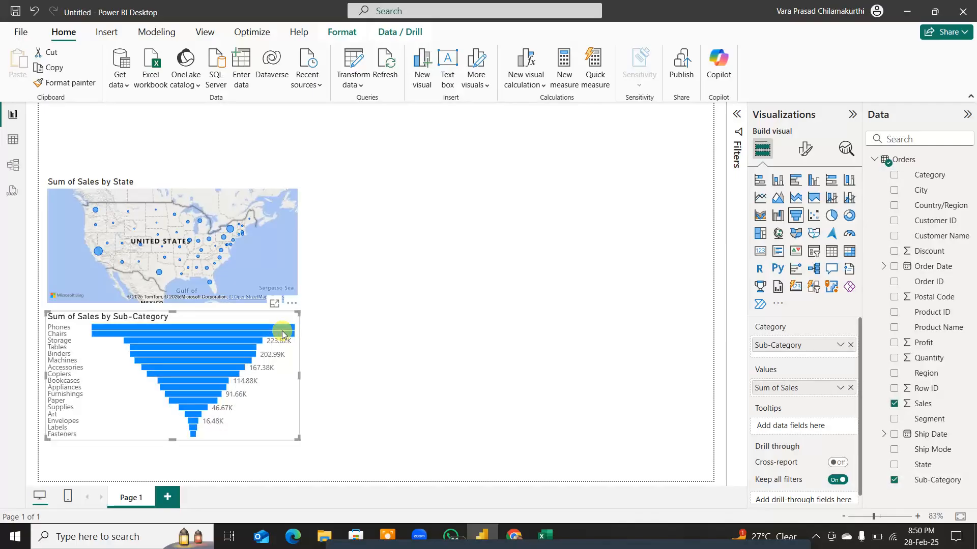
{"action": "left_click_drag", "start_coordinate": [172, 439], "coordinate": [174, 455]}
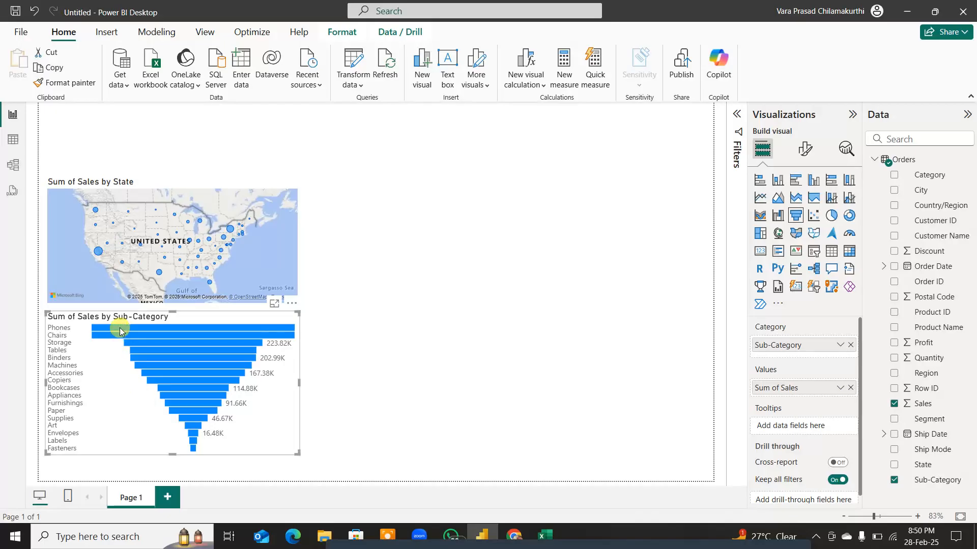
Step: Sketch a funnel in red pen over the sub-category chart, with two slanted sides and an oval rim above
{"action": "key", "text": "F11"}
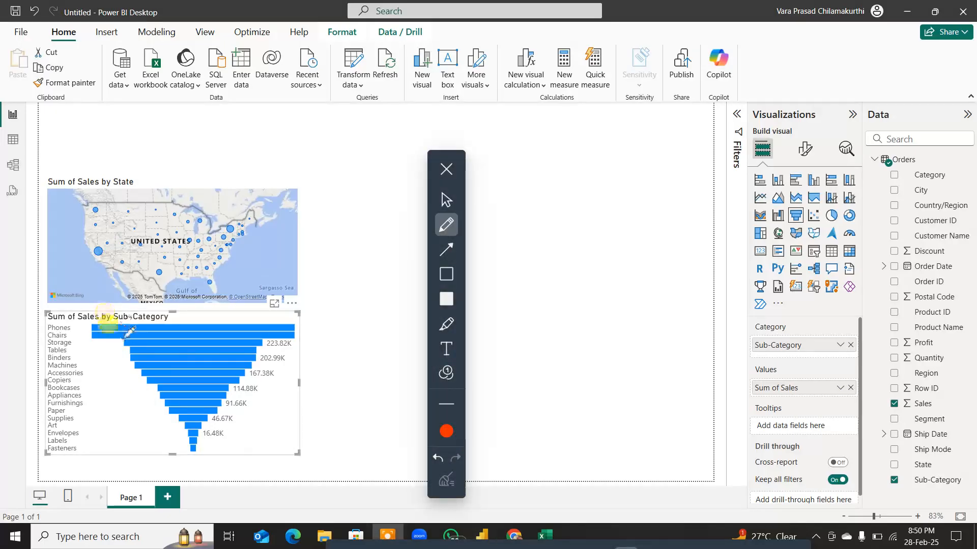
{"action": "left_click_drag", "start_coordinate": [79, 321], "coordinate": [172, 478]}
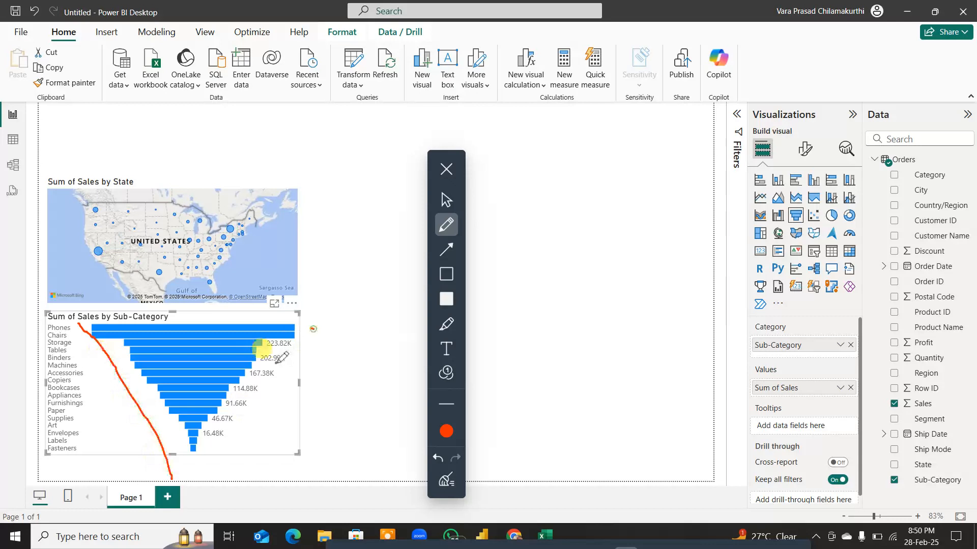
{"action": "left_click_drag", "start_coordinate": [281, 358], "coordinate": [202, 504]}
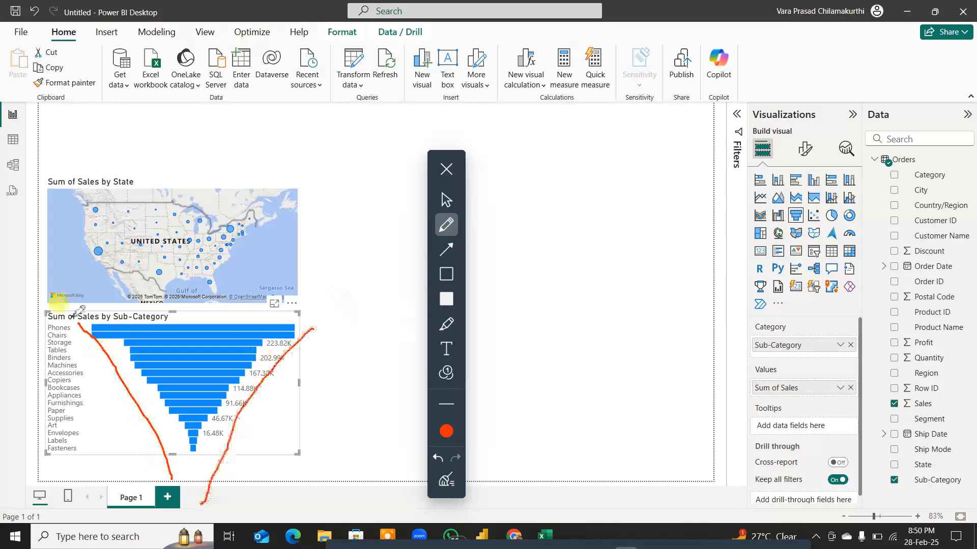
{"action": "left_click_drag", "start_coordinate": [75, 313], "coordinate": [69, 307]}
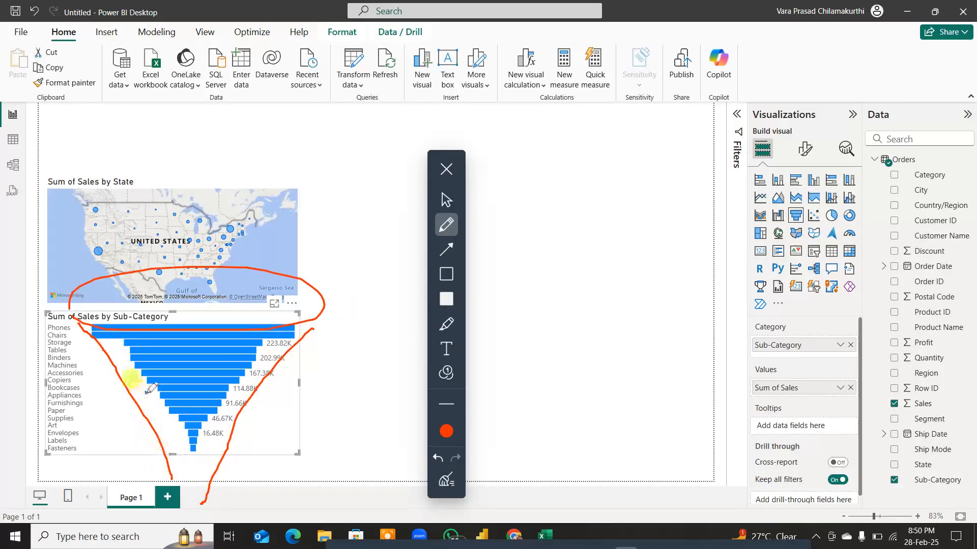
Step: Retrace the sketched funnel's lower left side in red pen and mark the Phones, Chairs and smallest bars with strokes
{"action": "left_click_drag", "start_coordinate": [146, 393], "coordinate": [170, 480]}
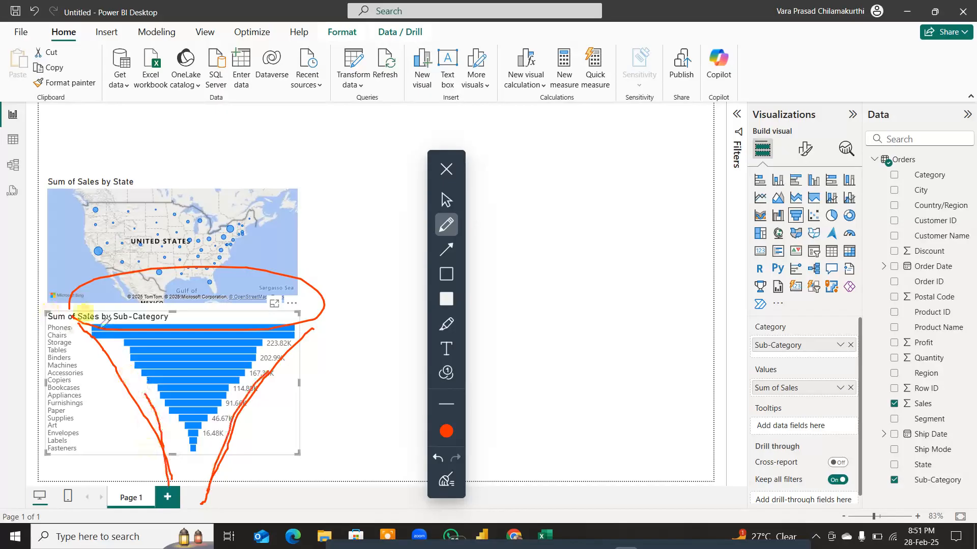
{"action": "left_click_drag", "start_coordinate": [104, 321], "coordinate": [313, 329]}
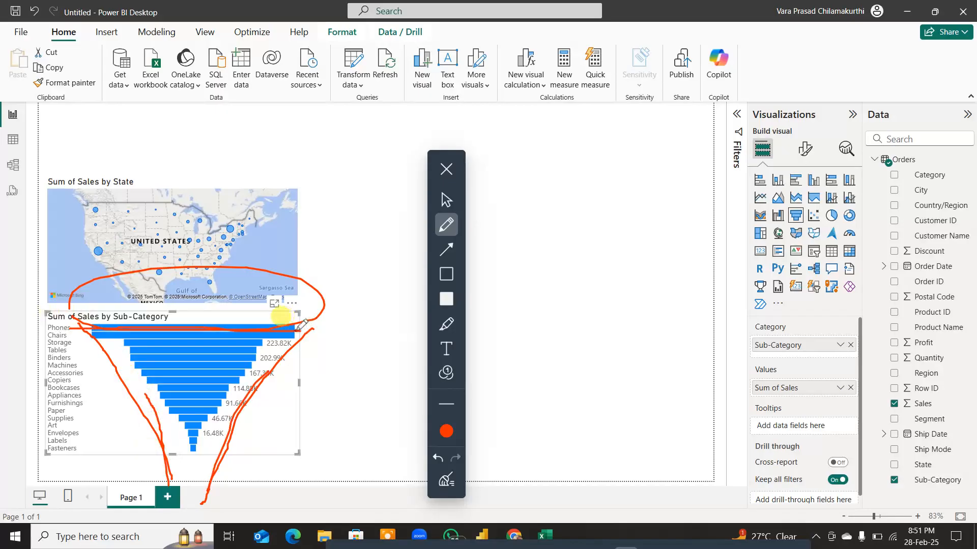
{"action": "left_click_drag", "start_coordinate": [77, 336], "coordinate": [196, 336]}
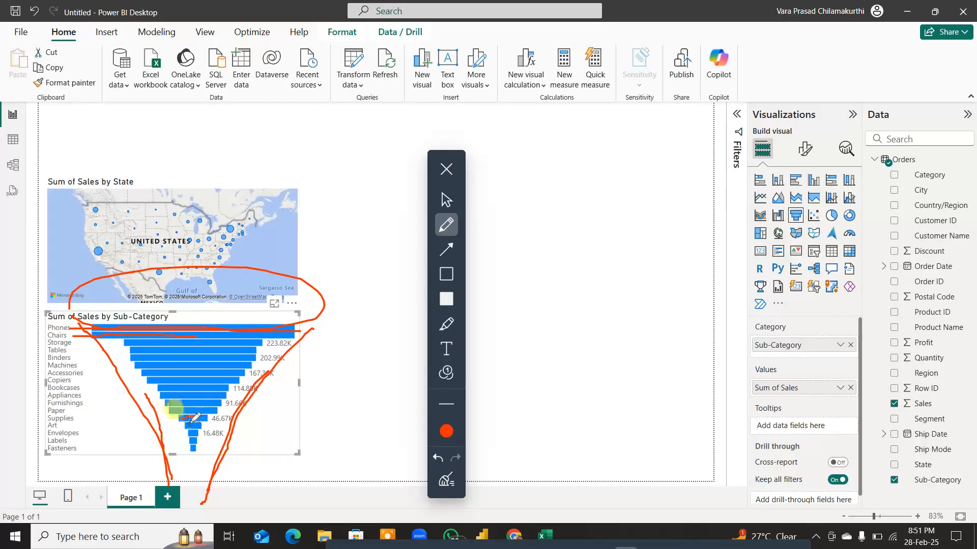
{"action": "mouse_move", "coordinate": [180, 420]}
{"action": "left_mouse_down"}
{"action": "mouse_move", "coordinate": [197, 419]}
{"action": "mouse_move", "coordinate": [201, 449]}
{"action": "left_mouse_up"}
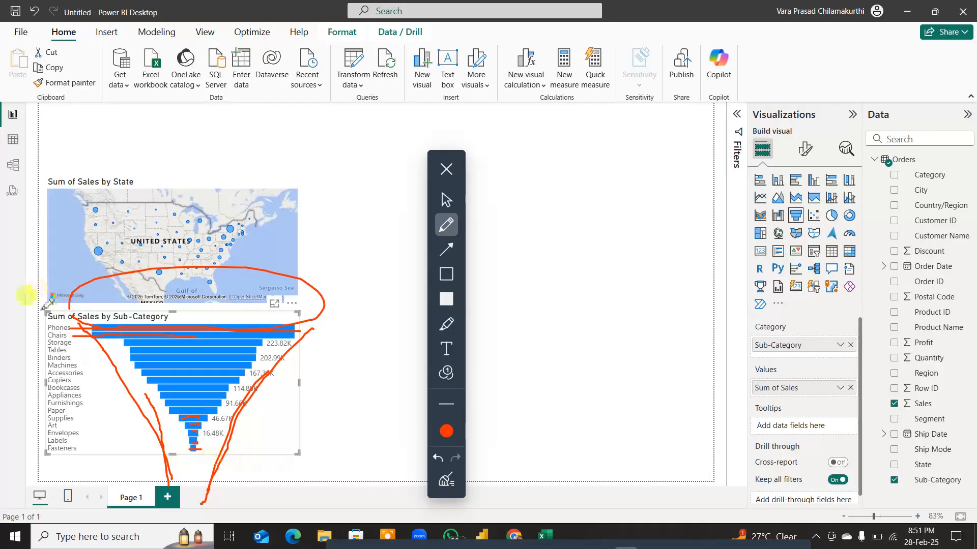
Step: Circle the sub-category labels in red pen, write 17 beside them and draw a tick mark next to the funnel
{"action": "mouse_move", "coordinate": [45, 307]}
{"action": "left_mouse_down"}
{"action": "mouse_move", "coordinate": [48, 463]}
{"action": "mouse_move", "coordinate": [58, 299]}
{"action": "left_mouse_up"}
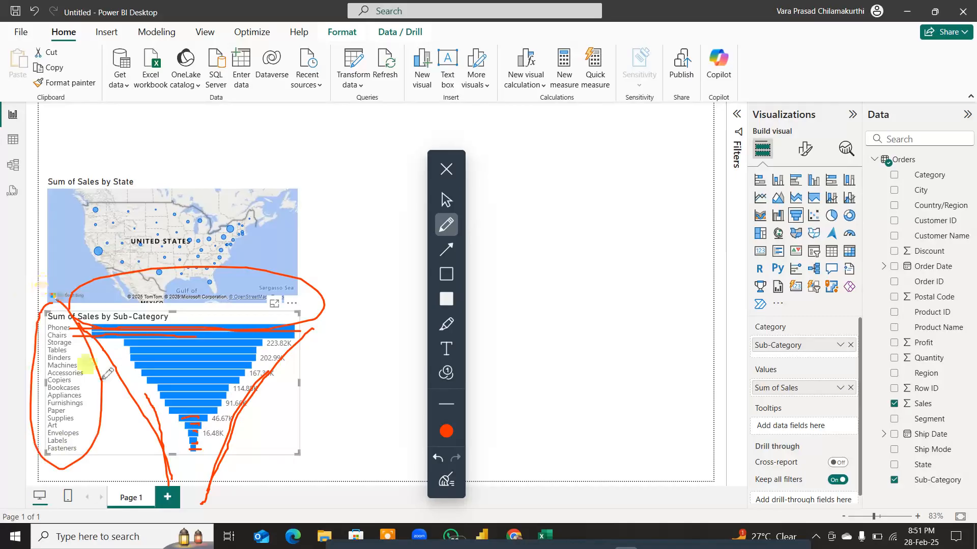
{"action": "mouse_move", "coordinate": [9, 303]}
{"action": "left_mouse_down"}
{"action": "mouse_move", "coordinate": [13, 325]}
{"action": "mouse_move", "coordinate": [39, 291]}
{"action": "left_mouse_up"}
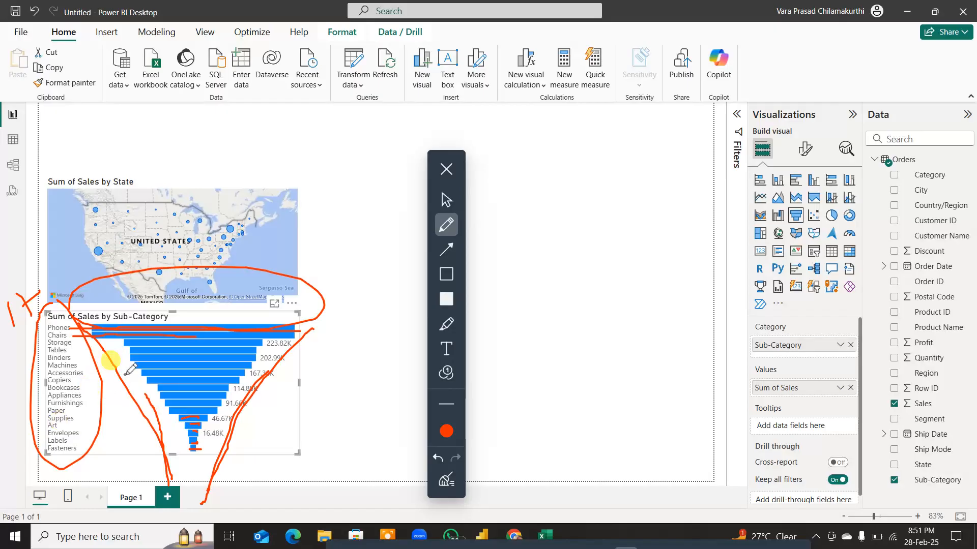
{"action": "mouse_move", "coordinate": [256, 418]}
{"action": "left_mouse_down"}
{"action": "mouse_move", "coordinate": [263, 424]}
{"action": "mouse_move", "coordinate": [337, 303]}
{"action": "left_mouse_up"}
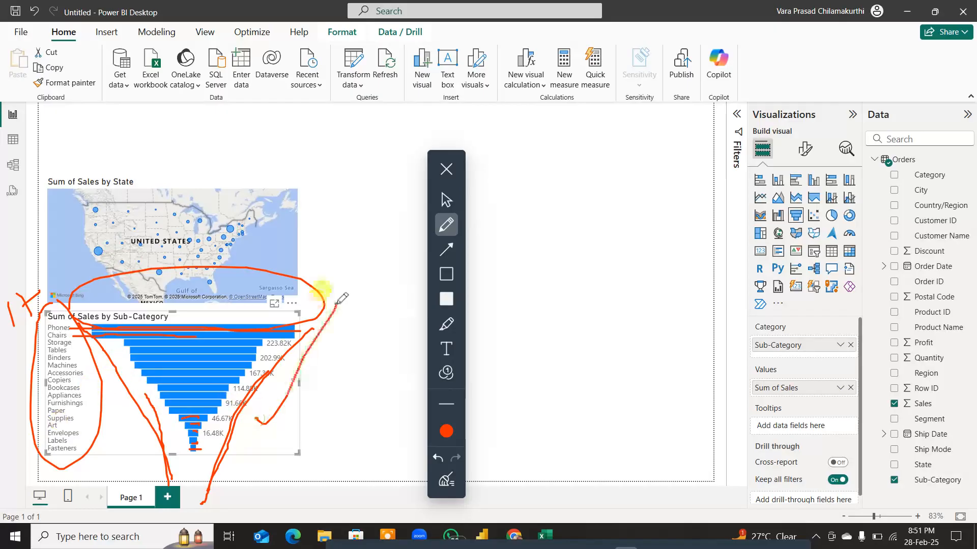
Step: Clear all pen marks, move the drawing toolbar over the Data pane and leave drawing mode
{"action": "left_click", "coordinate": [446, 480]}
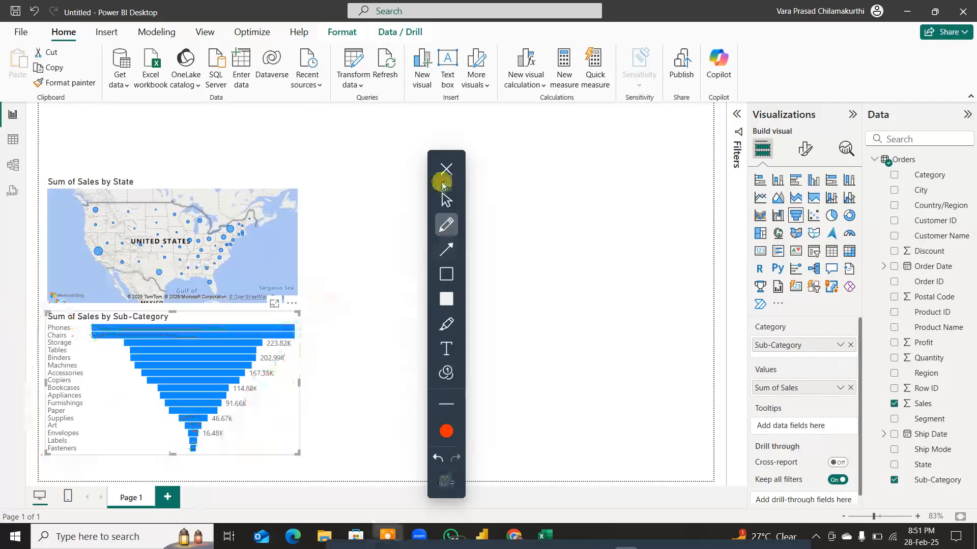
{"action": "left_click_drag", "start_coordinate": [460, 158], "coordinate": [972, 86]}
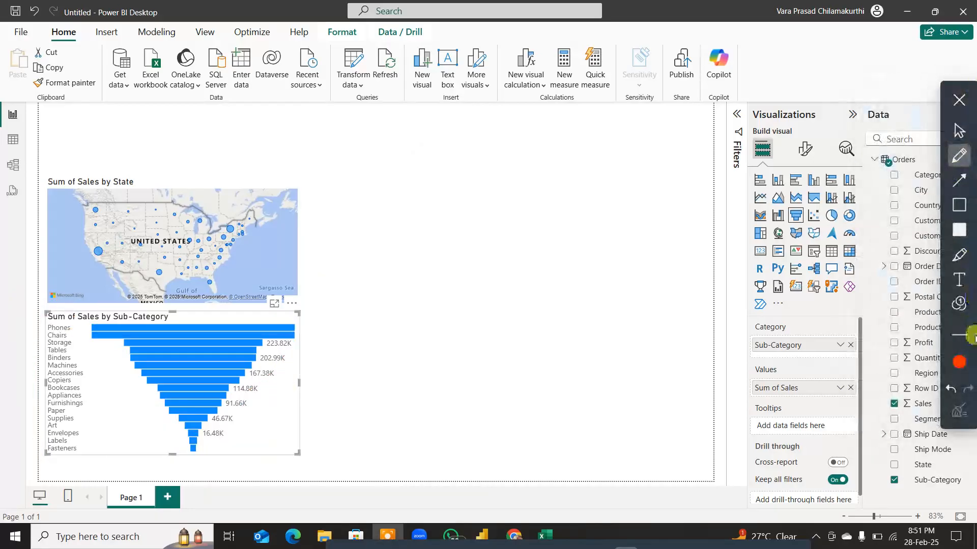
{"action": "left_click", "coordinate": [959, 99]}
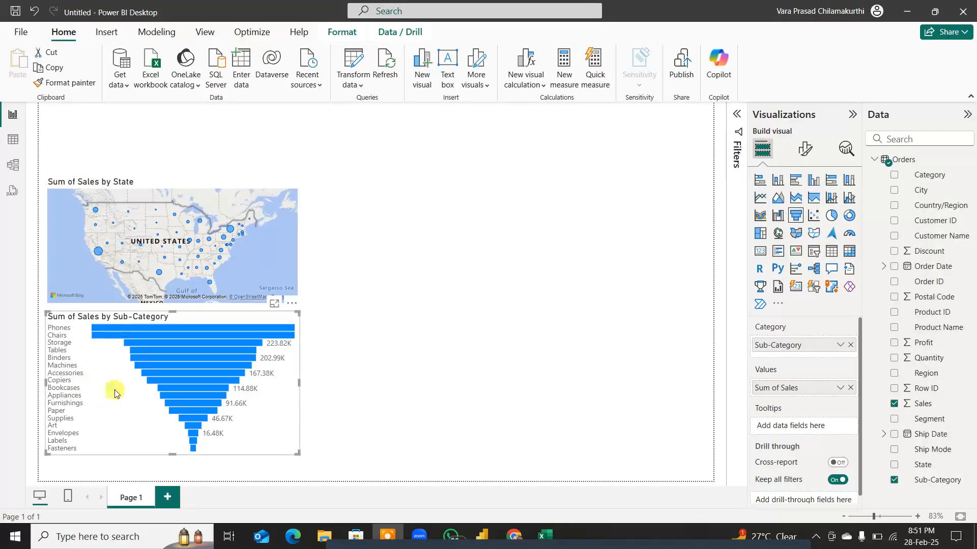
Step: Examine the Sub-Category and Sales columns in the Orders table data, then return to the report canvas
{"action": "left_click", "coordinate": [19, 144]}
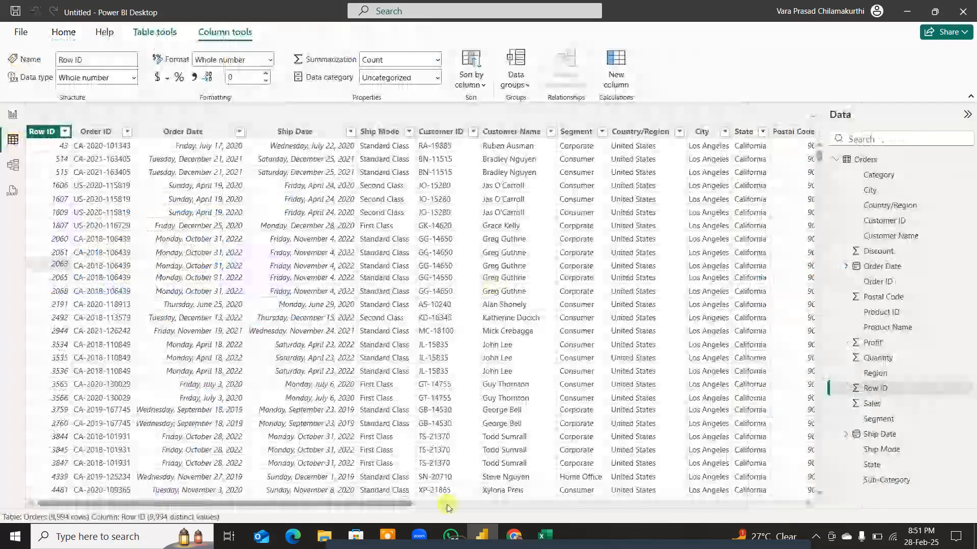
{"action": "scroll", "coordinate": [448, 507], "scroll_direction": "right", "scroll_amount": 10}
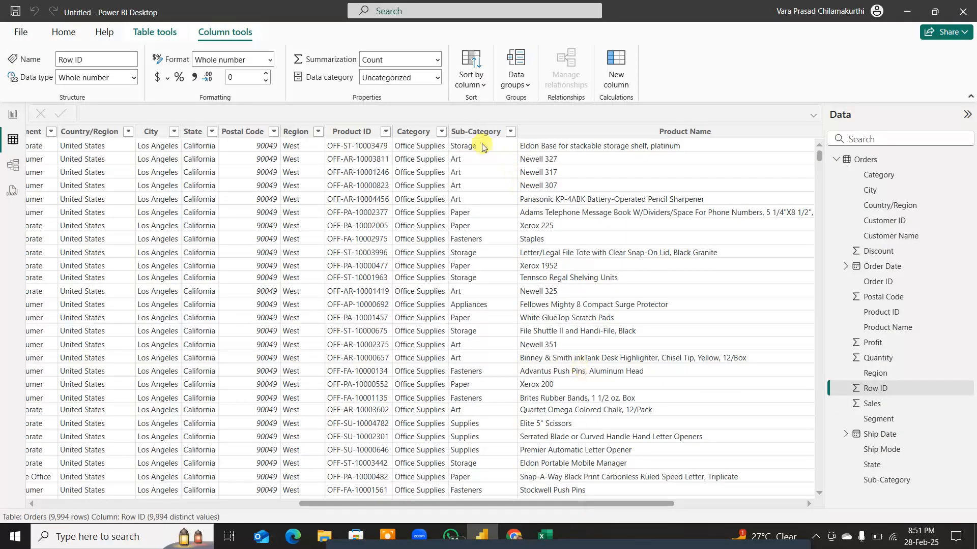
{"action": "left_click", "coordinate": [479, 134]}
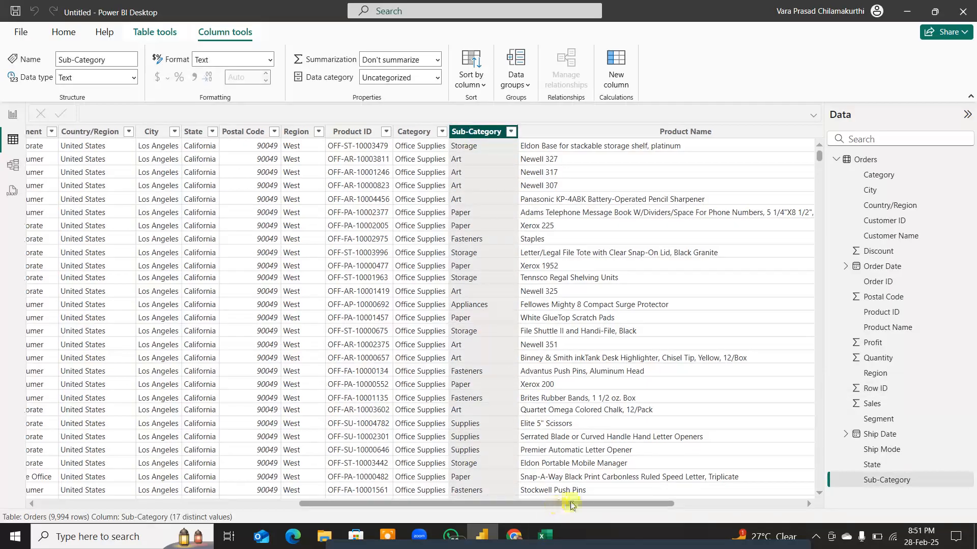
{"action": "left_click_drag", "start_coordinate": [571, 505], "coordinate": [699, 505]}
{"action": "left_click", "coordinate": [608, 132]}
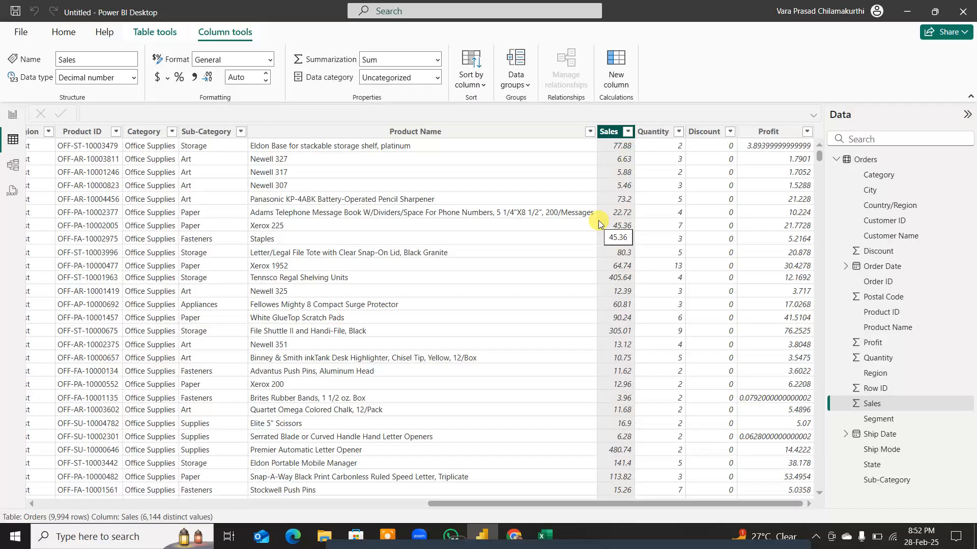
{"action": "left_click", "coordinate": [13, 115]}
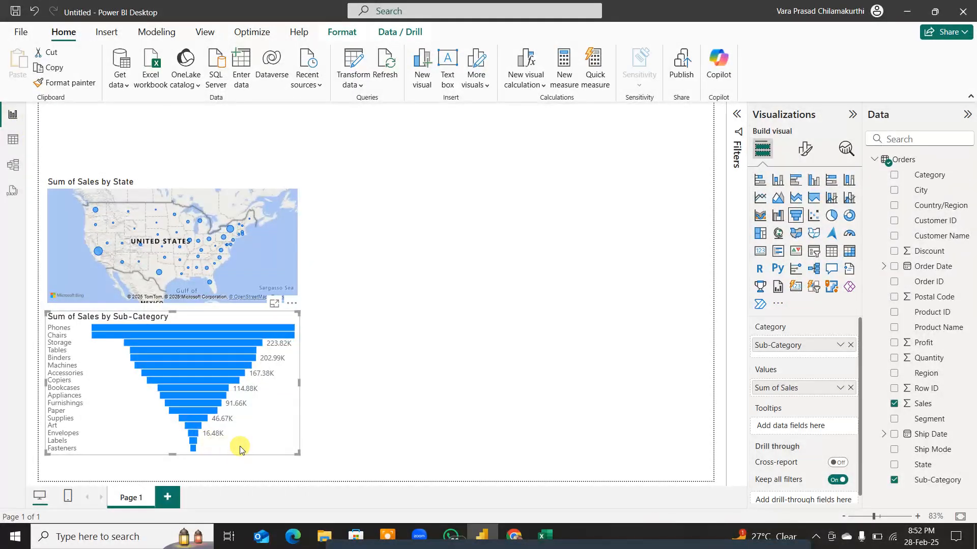
Step: Turn on the visual border and shadow effects for the Sum of Sales by State map
{"action": "left_click", "coordinate": [241, 220]}
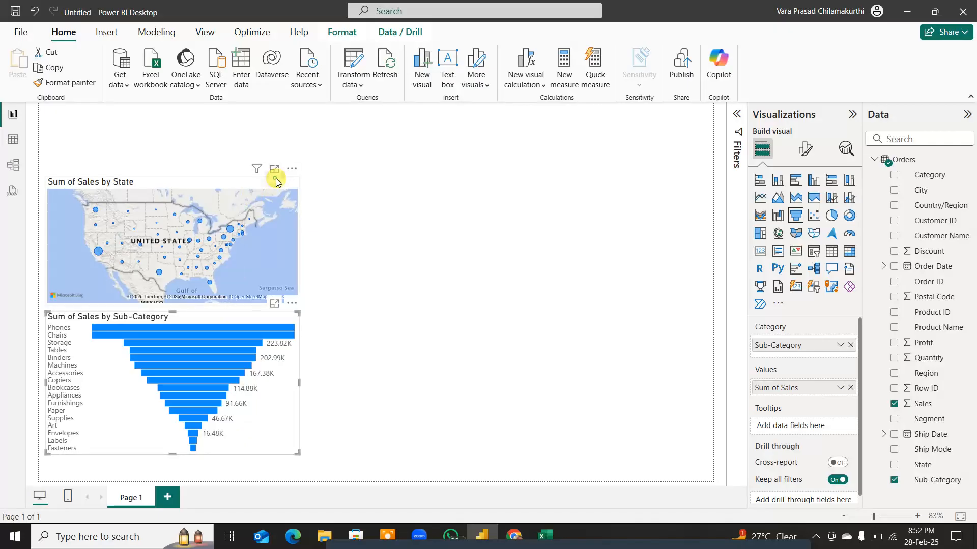
{"action": "left_click", "coordinate": [804, 148]}
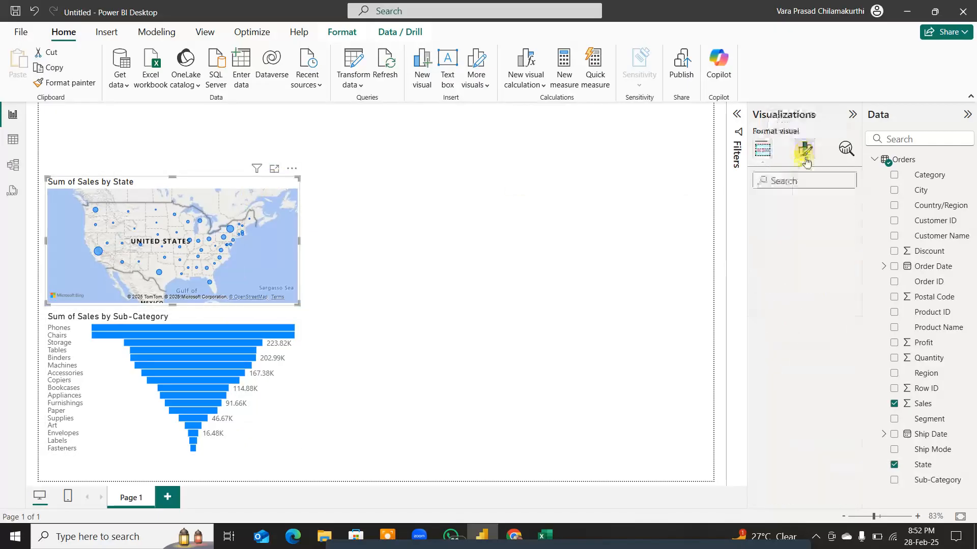
{"action": "mouse_move", "coordinate": [798, 272]}
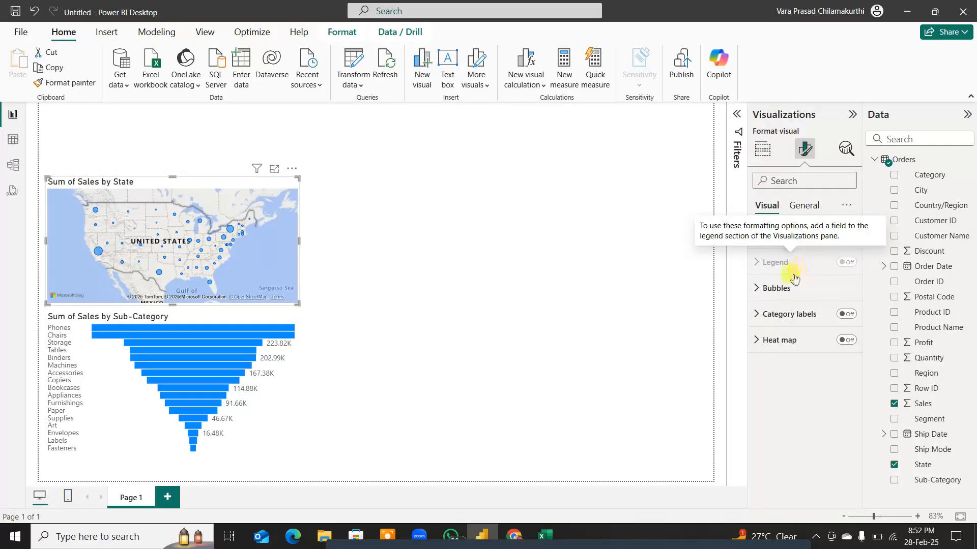
{"action": "left_click", "coordinate": [801, 204]}
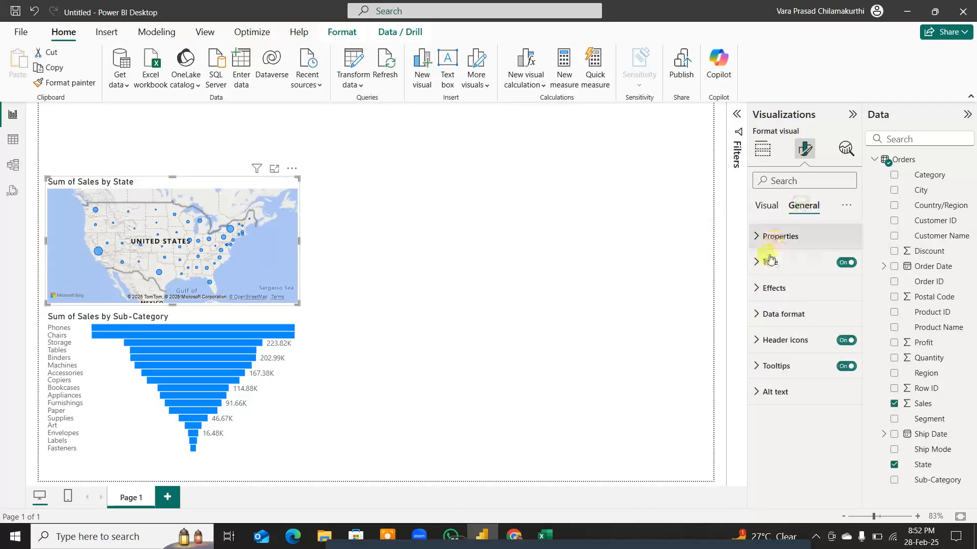
{"action": "left_click", "coordinate": [772, 288]}
{"action": "left_click", "coordinate": [842, 424]}
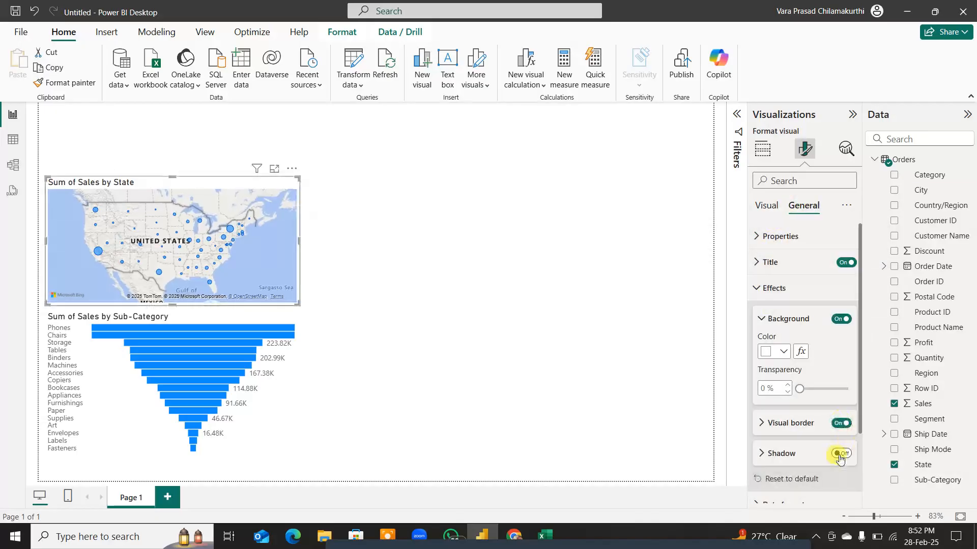
{"action": "left_click", "coordinate": [840, 454]}
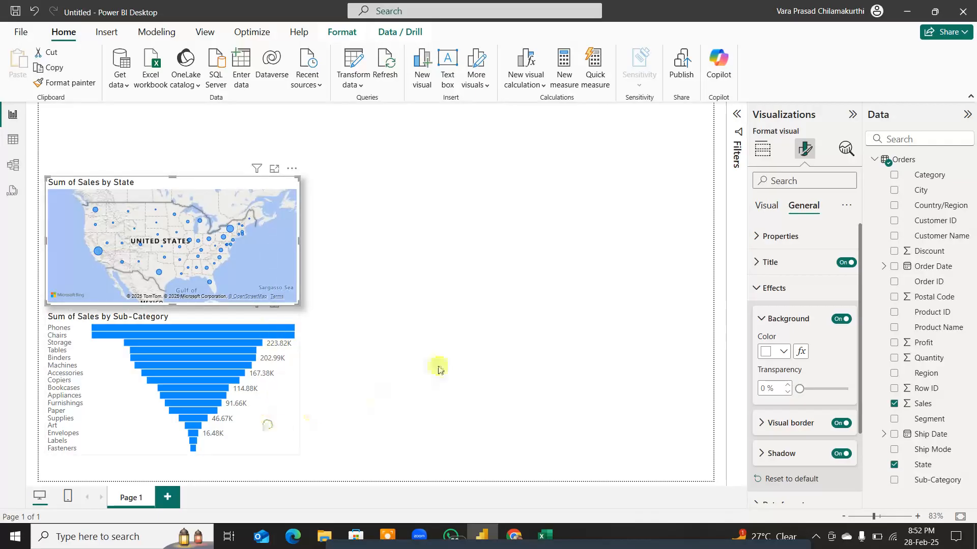
Step: Turn on the visual border and shadow effects for the Sum of Sales by Sub-Category funnel
{"action": "left_click", "coordinate": [268, 425]}
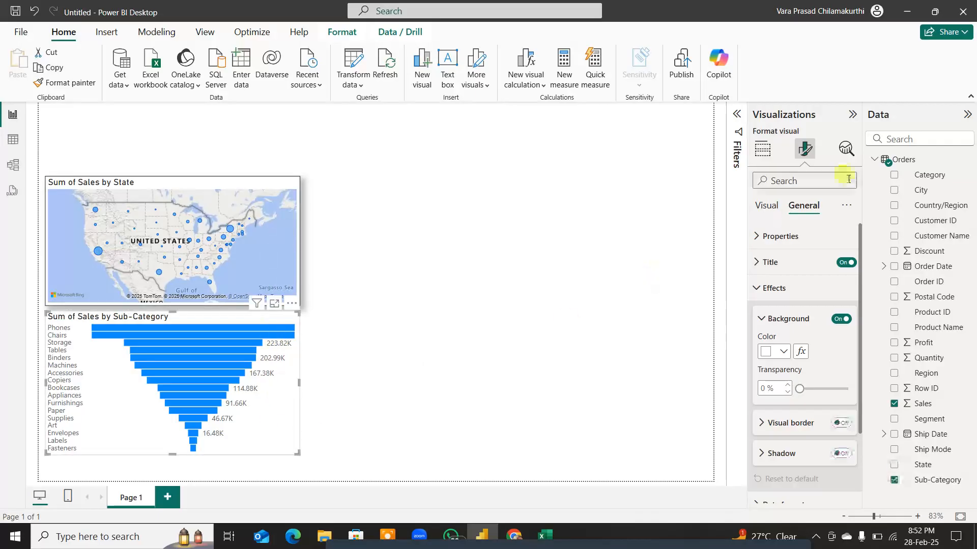
{"action": "left_click", "coordinate": [840, 422]}
{"action": "left_click", "coordinate": [840, 453]}
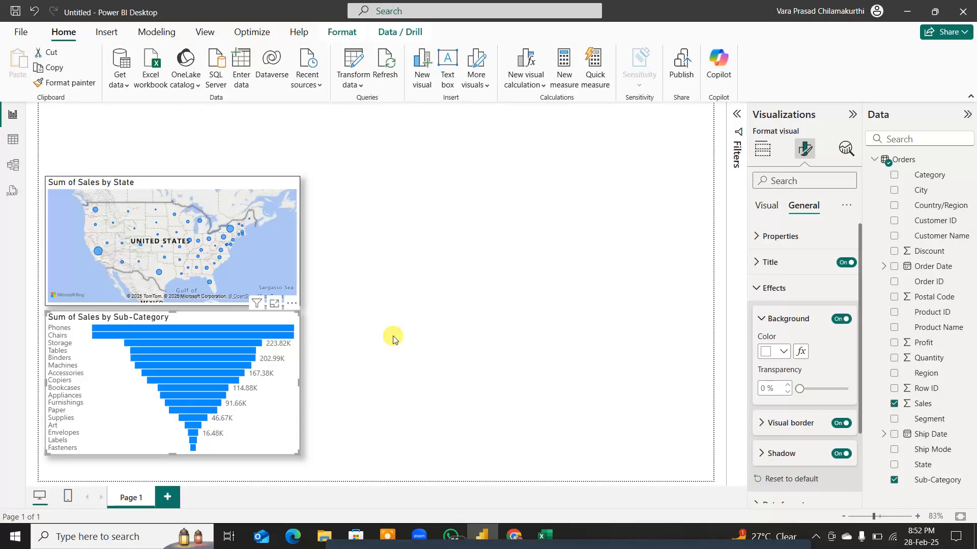
Step: Add a Q&A visual beside the funnel, ask it for "sales segment donut" and turn the result into a standard visual
{"action": "double_click", "coordinate": [352, 323]}
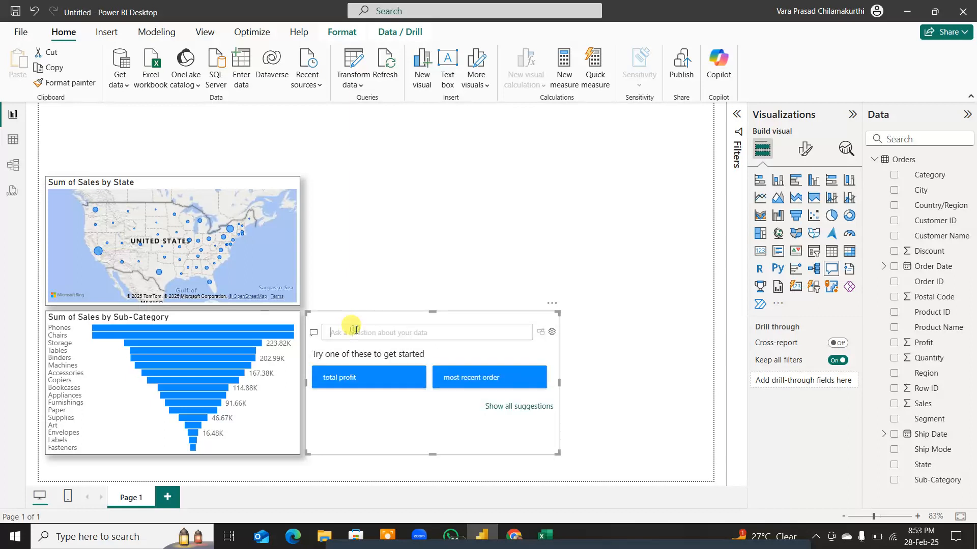
{"action": "type", "text": "sale"}
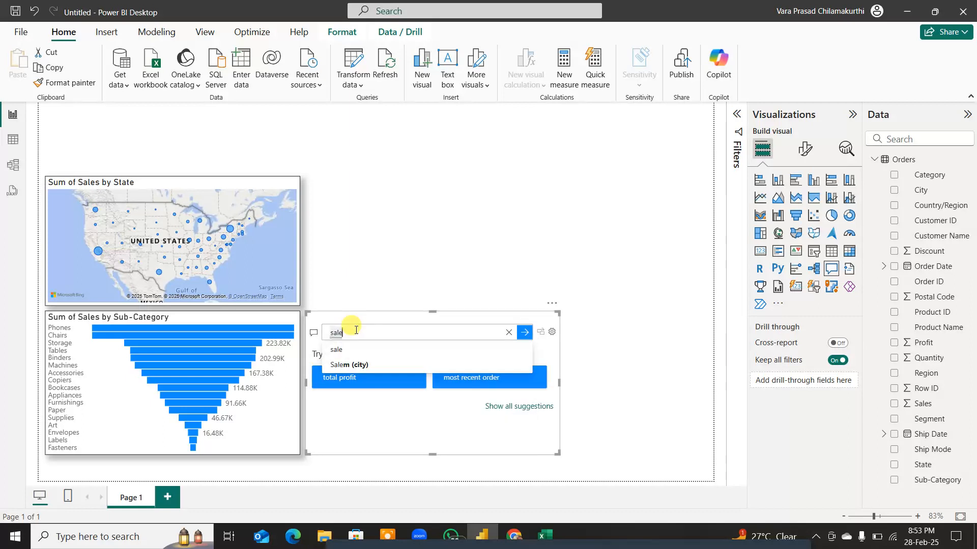
{"action": "type", "text": "s"}
{"action": "type", "text": " se"}
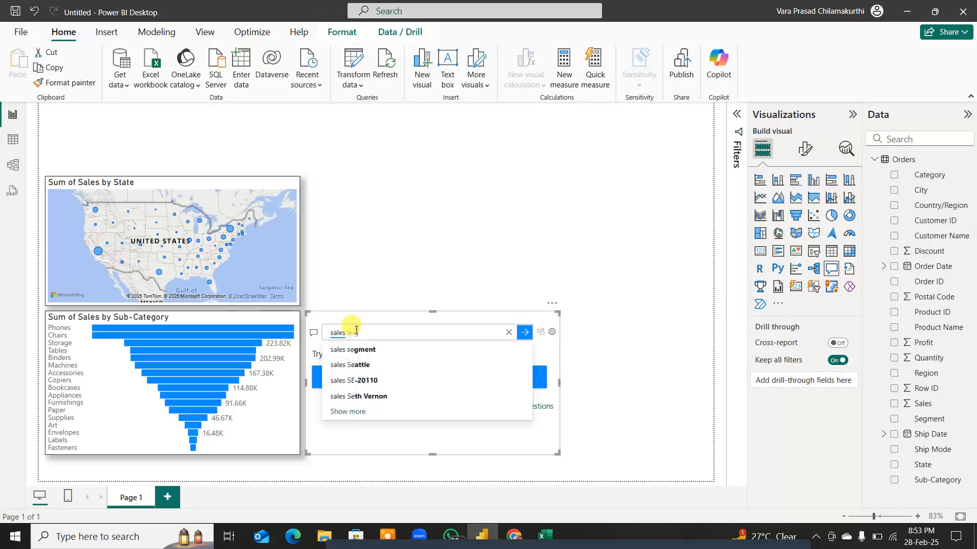
{"action": "type", "text": "gment don"}
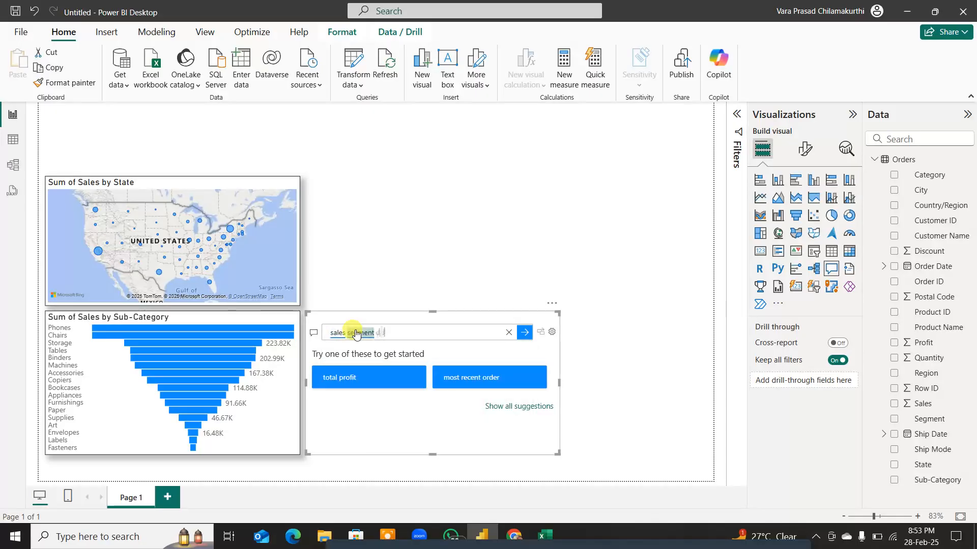
{"action": "type", "text": "ut"}
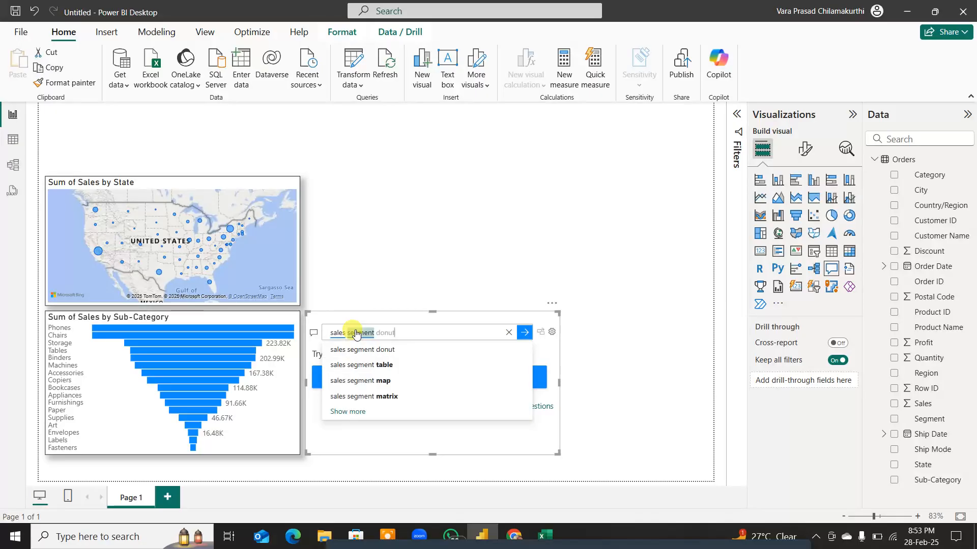
{"action": "key", "text": "Return"}
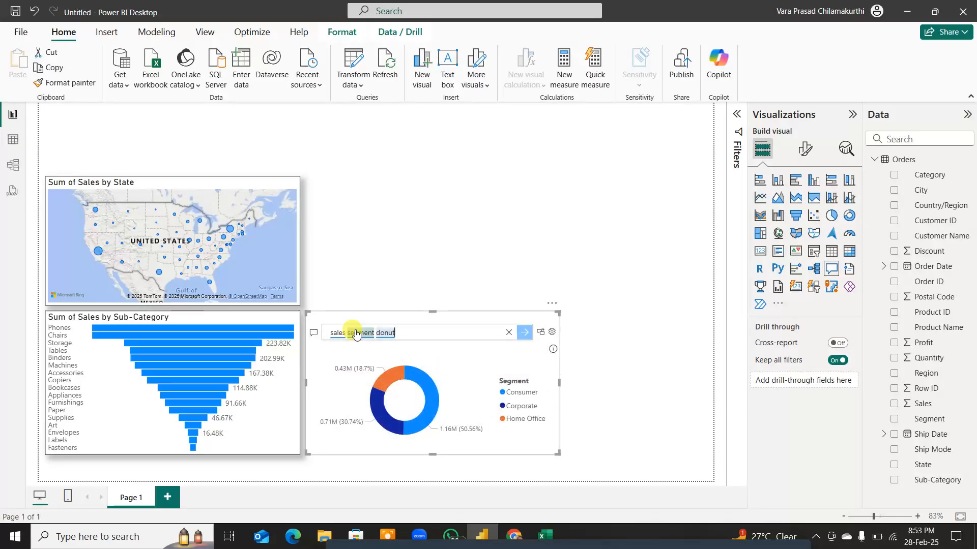
{"action": "left_click", "coordinate": [541, 333]}
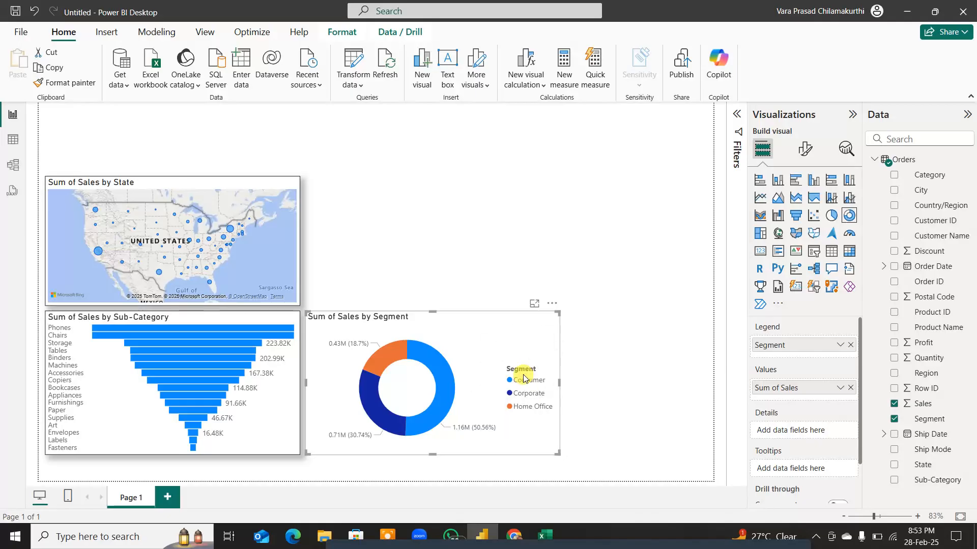
Step: Annotate the segment donut in red pen with an arrow to the legend, lines at each slice and legend entry, and an arc along Consumer
{"action": "key", "text": "F7"}
{"action": "mouse_move", "coordinate": [635, 349]}
{"action": "left_mouse_down"}
{"action": "mouse_move", "coordinate": [546, 370]}
{"action": "mouse_move", "coordinate": [544, 355]}
{"action": "mouse_move", "coordinate": [572, 381]}
{"action": "left_mouse_up"}
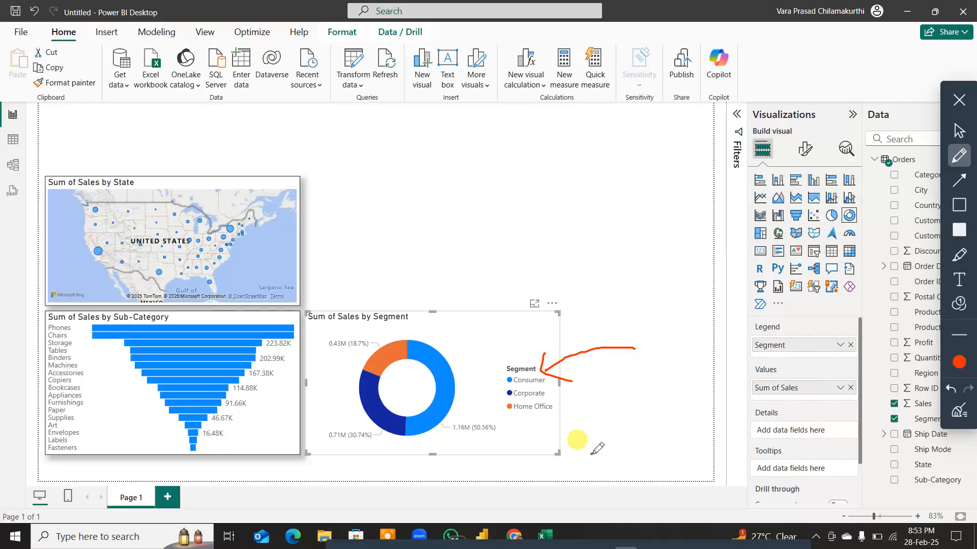
{"action": "left_click_drag", "start_coordinate": [439, 364], "coordinate": [486, 330]}
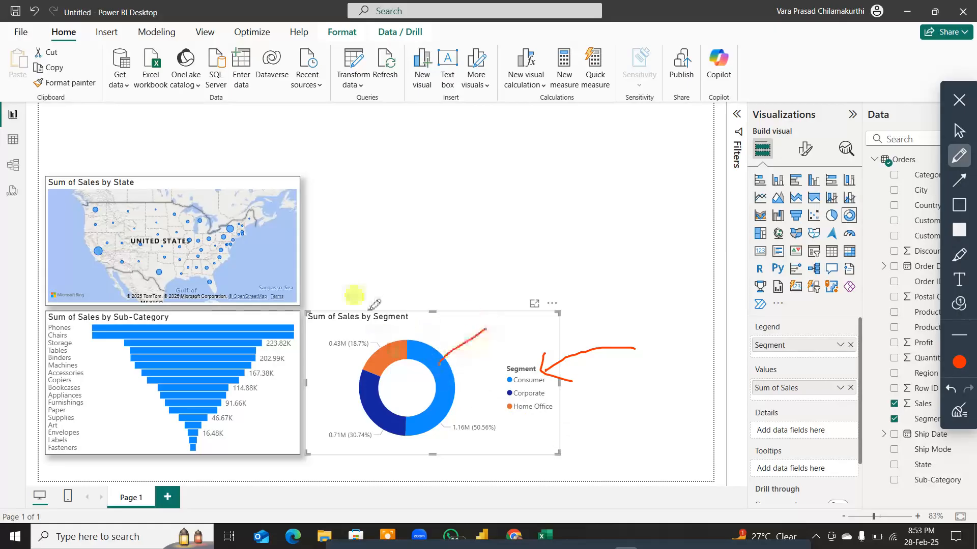
{"action": "left_click_drag", "start_coordinate": [365, 300], "coordinate": [393, 351]}
{"action": "left_click_drag", "start_coordinate": [361, 405], "coordinate": [329, 419]}
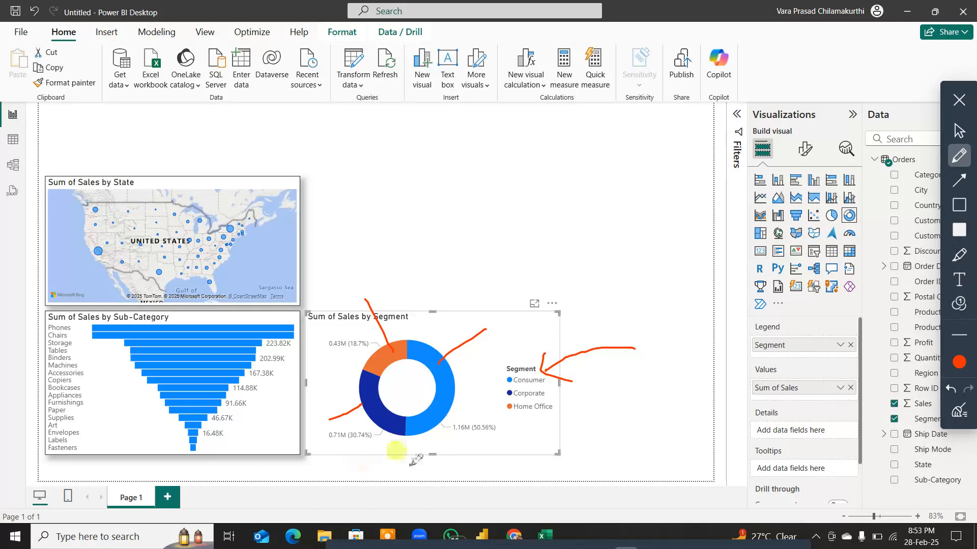
{"action": "mouse_move", "coordinate": [583, 383]}
{"action": "left_mouse_down"}
{"action": "mouse_move", "coordinate": [547, 382]}
{"action": "mouse_move", "coordinate": [592, 409]}
{"action": "left_mouse_up"}
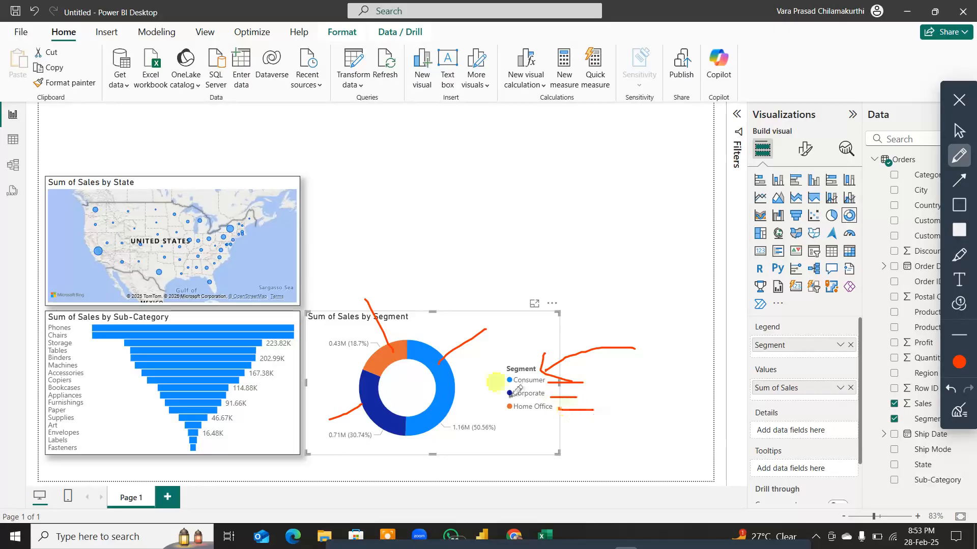
{"action": "mouse_move", "coordinate": [411, 349]}
{"action": "left_mouse_down"}
{"action": "mouse_move", "coordinate": [441, 391]}
{"action": "mouse_move", "coordinate": [412, 428]}
{"action": "left_mouse_up"}
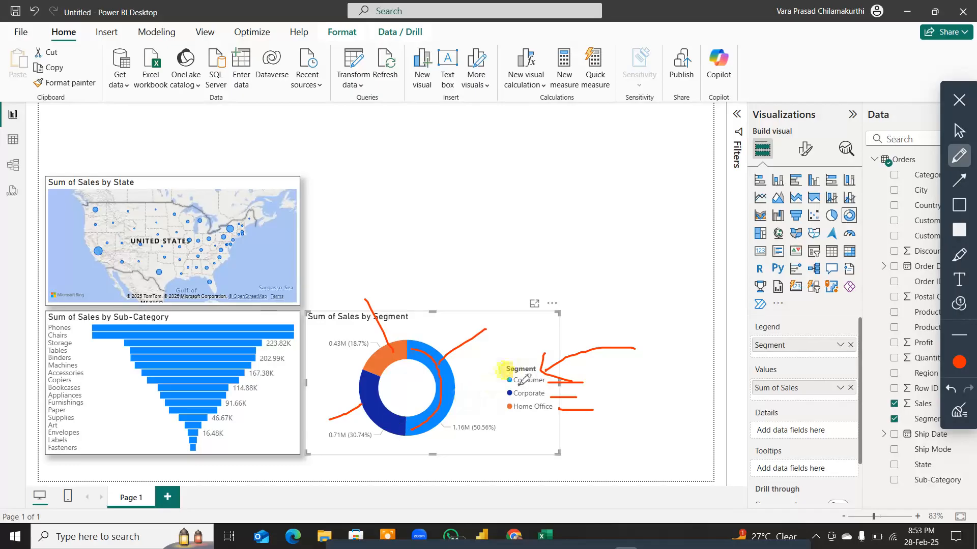
Step: Underline Consumer, Home Office and the slice percentages in red pen, mark the Consumer and Corporate slices, and clear all the annotations
{"action": "left_click_drag", "start_coordinate": [519, 385], "coordinate": [543, 386]}
{"action": "left_click_drag", "start_coordinate": [451, 382], "coordinate": [499, 305]}
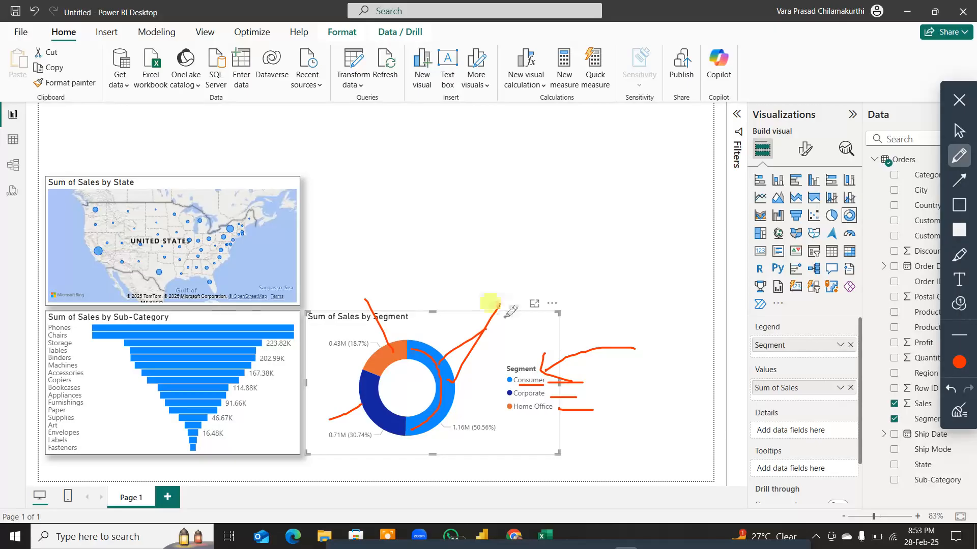
{"action": "left_click_drag", "start_coordinate": [379, 391], "coordinate": [403, 418]}
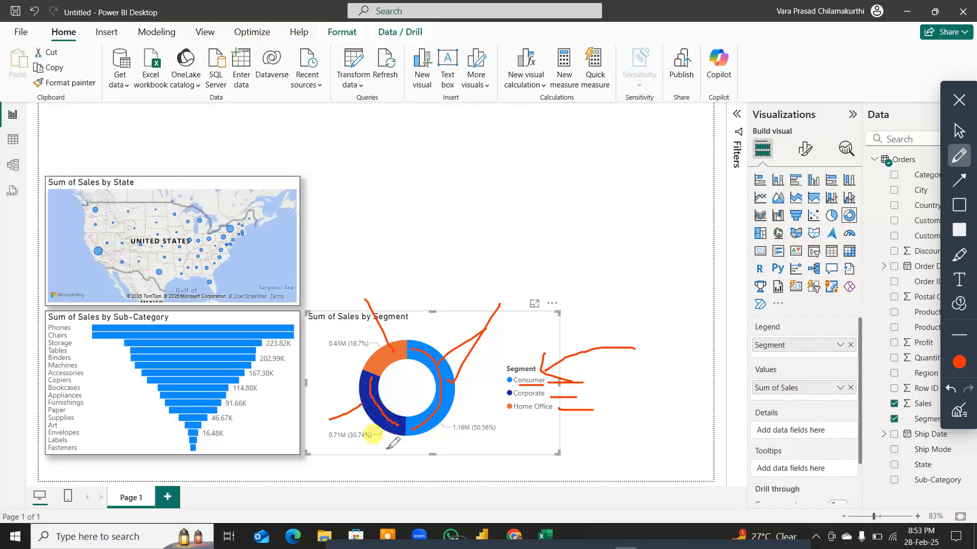
{"action": "left_click_drag", "start_coordinate": [350, 446], "coordinate": [368, 446]}
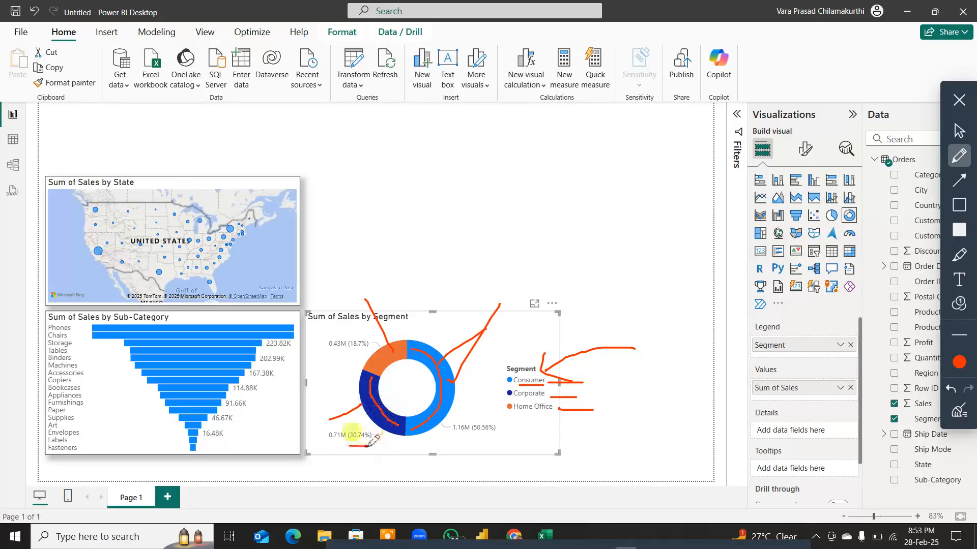
{"action": "left_click_drag", "start_coordinate": [475, 435], "coordinate": [498, 435]}
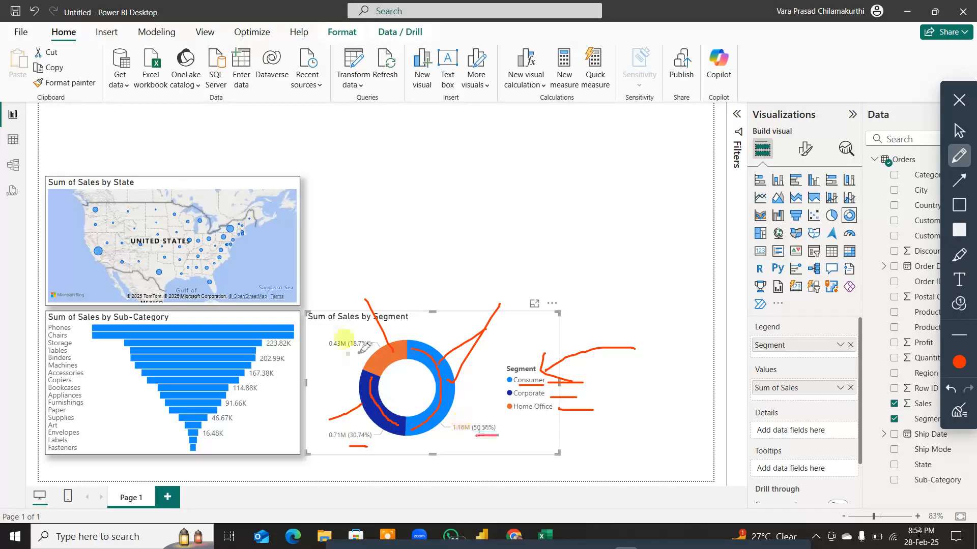
{"action": "left_click_drag", "start_coordinate": [348, 353], "coordinate": [366, 352]}
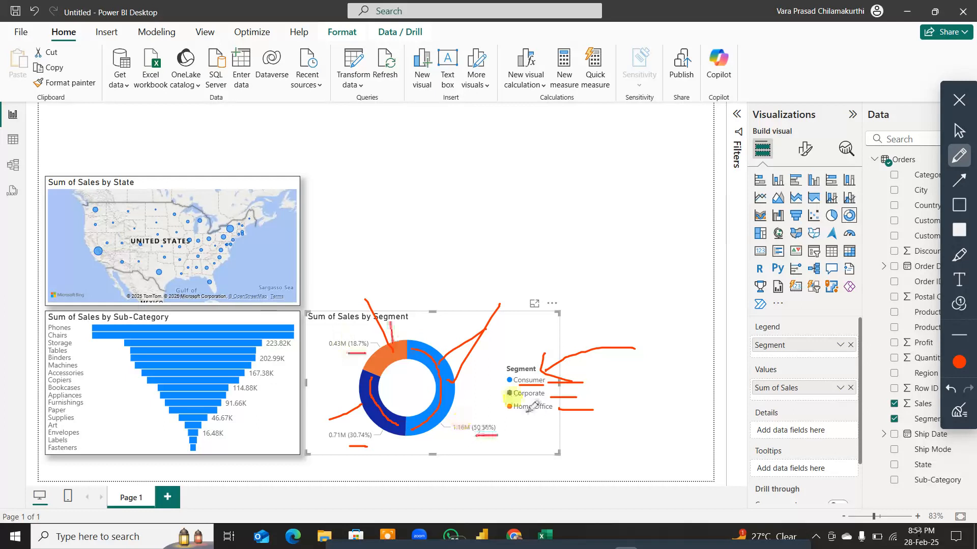
{"action": "left_click_drag", "start_coordinate": [514, 417], "coordinate": [553, 416]}
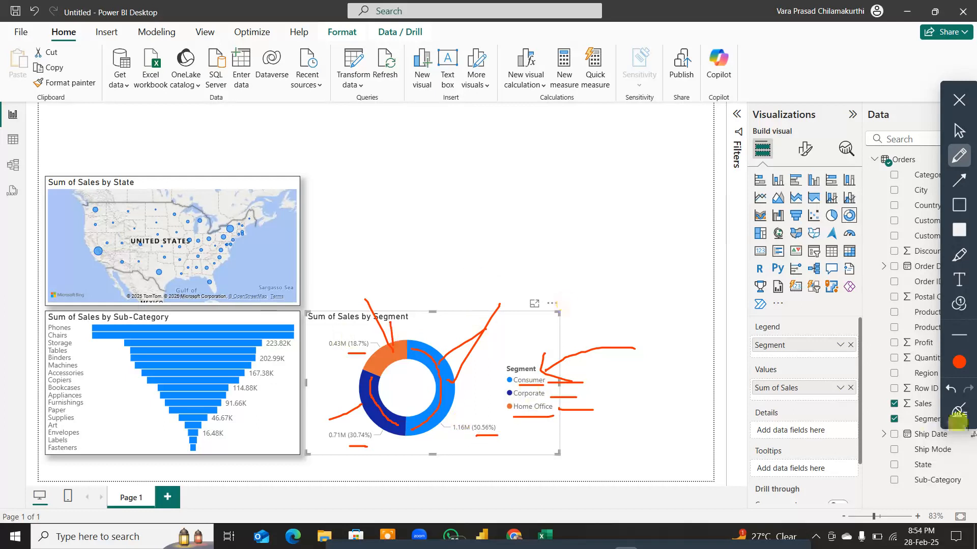
{"action": "left_click", "coordinate": [959, 411]}
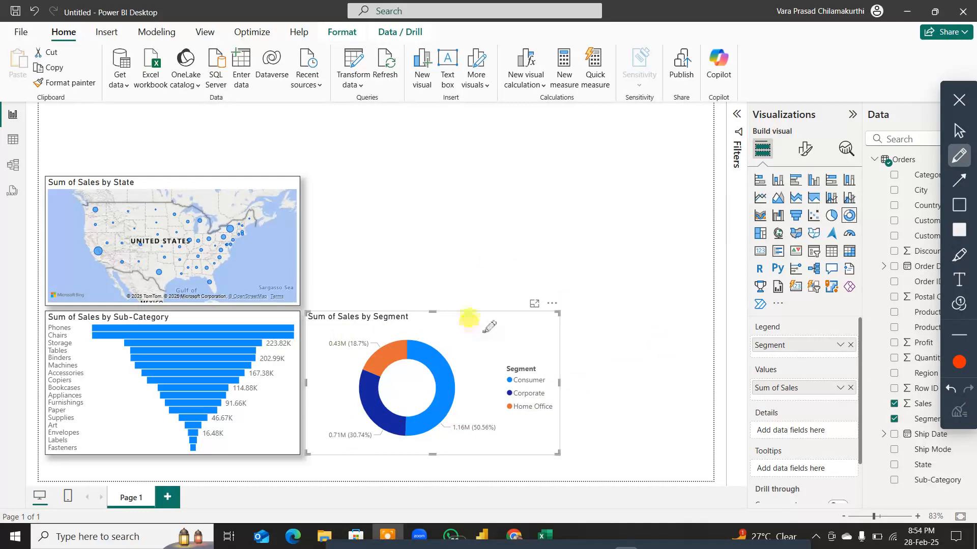
Step: Draw a red arrow pointing at the segment donut, erase it and leave annotation mode
{"action": "left_click_drag", "start_coordinate": [498, 236], "coordinate": [496, 259]}
{"action": "mouse_move", "coordinate": [484, 311]}
{"action": "left_mouse_down"}
{"action": "mouse_move", "coordinate": [475, 325]}
{"action": "mouse_move", "coordinate": [503, 330]}
{"action": "left_mouse_up"}
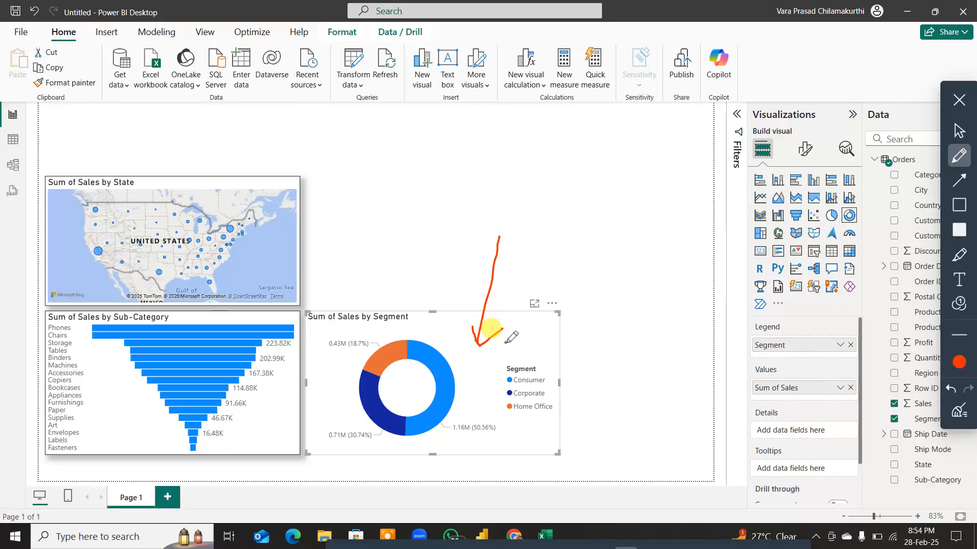
{"action": "left_click", "coordinate": [959, 411]}
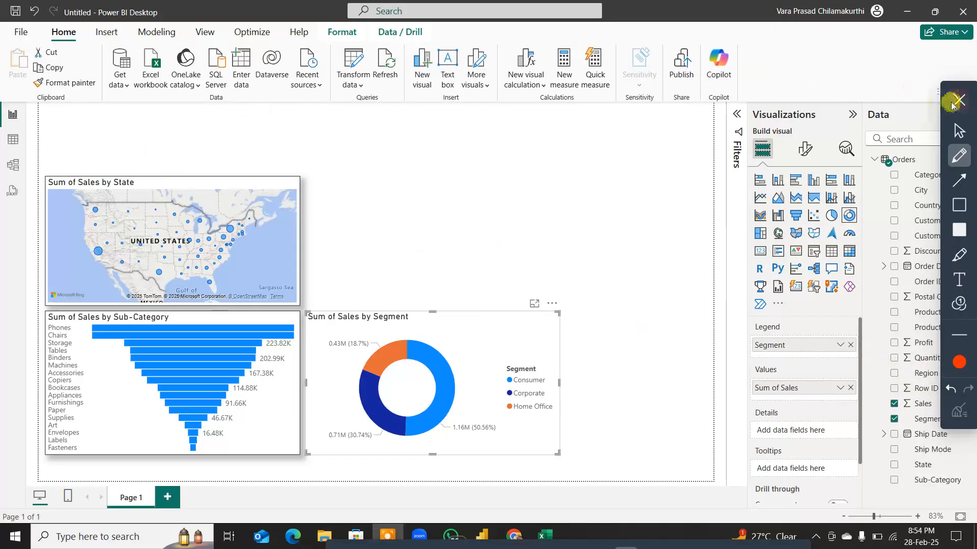
{"action": "left_click", "coordinate": [959, 100]}
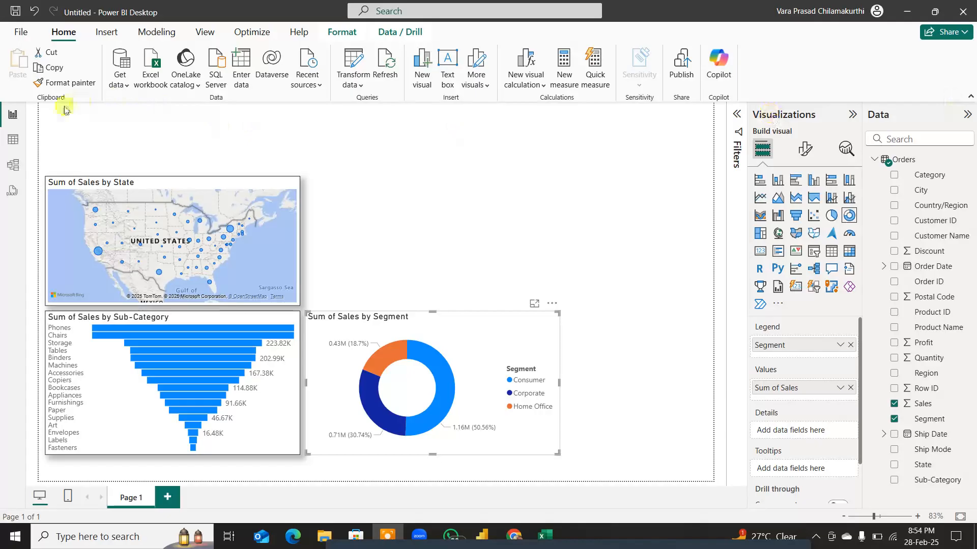
Step: Turn on the visual border and shadow effects for the Sum of Sales by Segment donut and make the visual narrower
{"action": "left_click", "coordinate": [13, 141]}
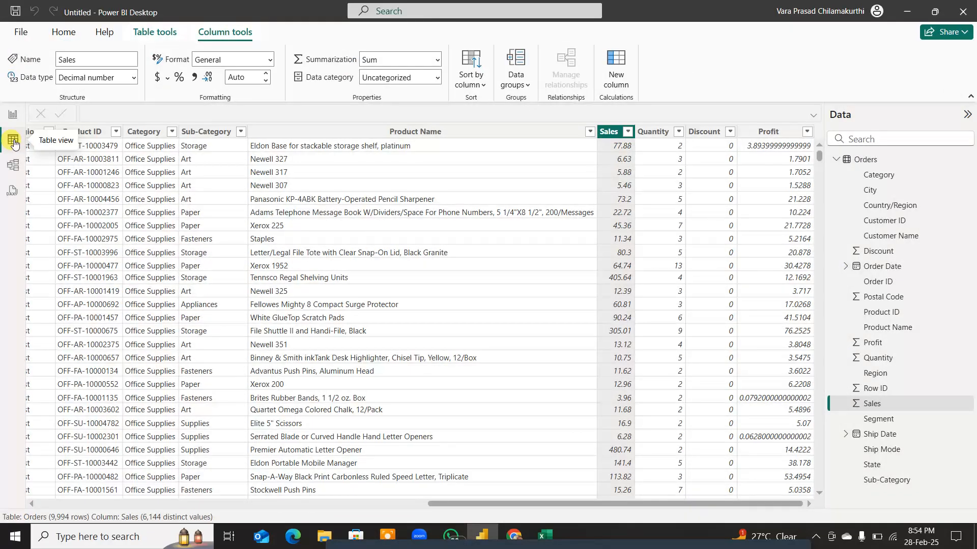
{"action": "left_click", "coordinate": [13, 114]}
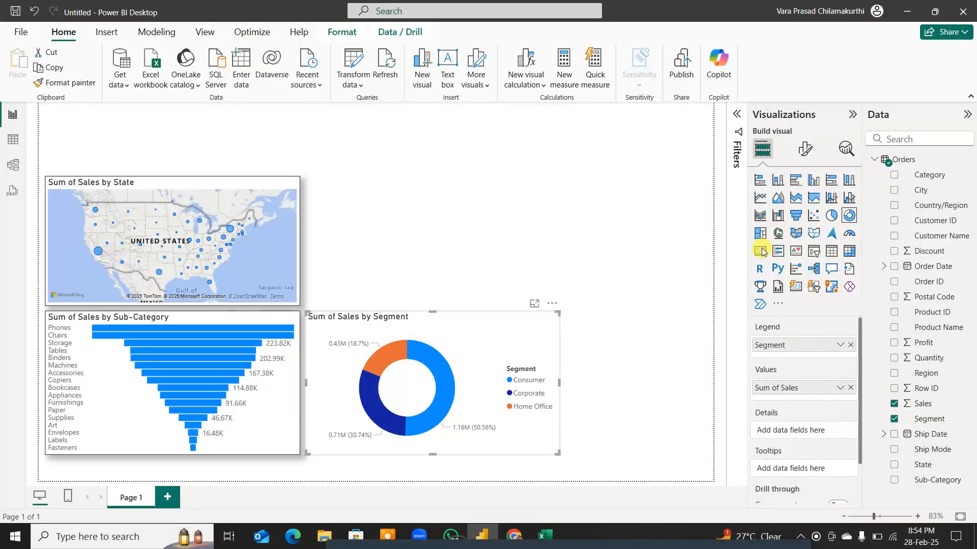
{"action": "left_click", "coordinate": [804, 148]}
{"action": "left_click", "coordinate": [801, 206]}
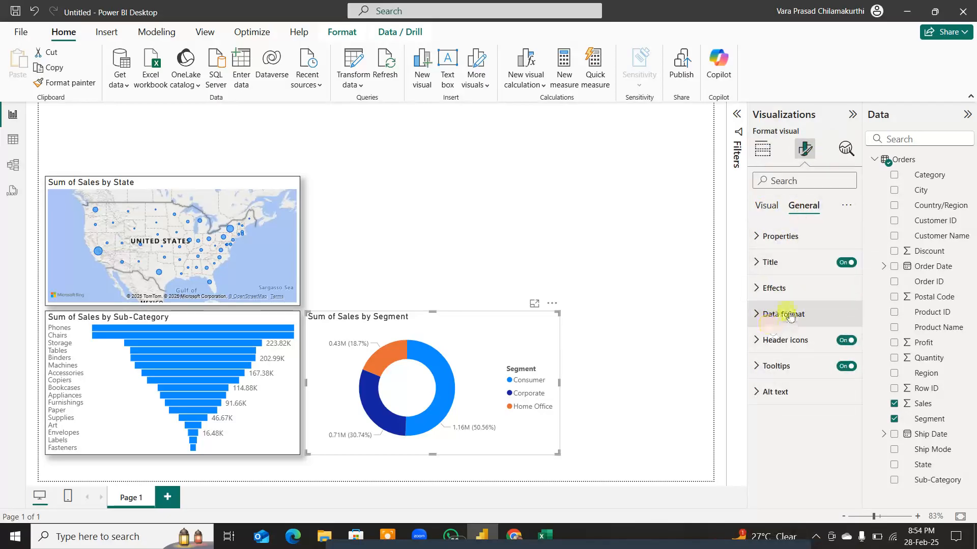
{"action": "left_click", "coordinate": [771, 289]}
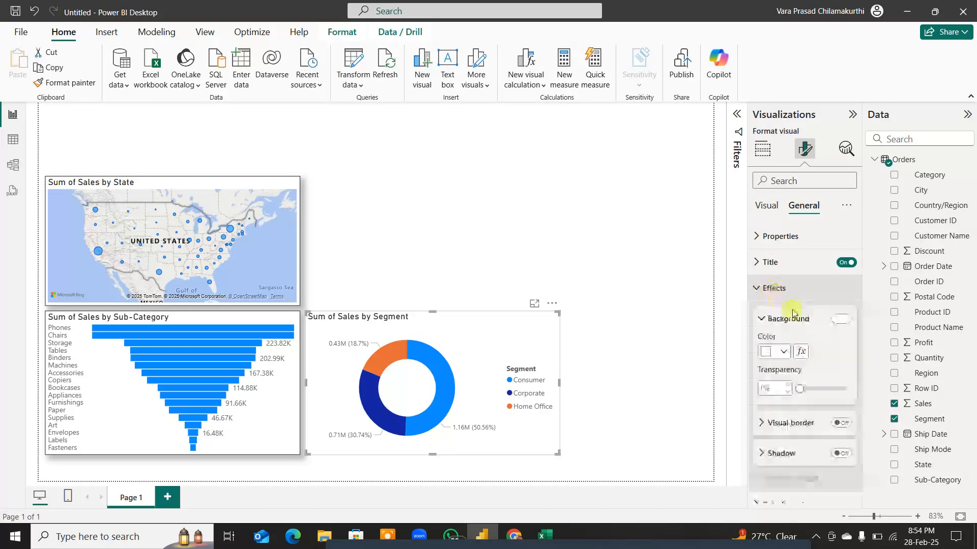
{"action": "left_click", "coordinate": [843, 424]}
{"action": "left_click", "coordinate": [840, 453]}
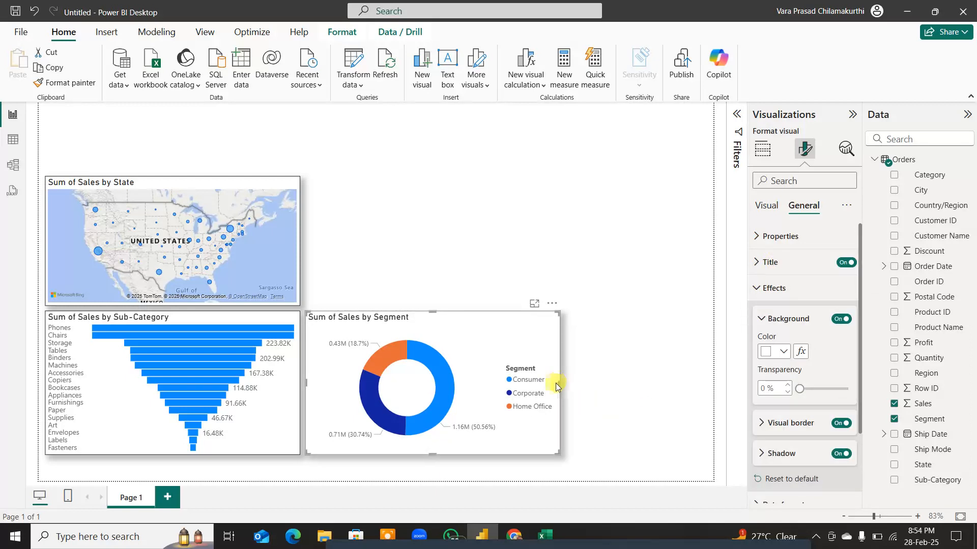
{"action": "left_click_drag", "start_coordinate": [559, 383], "coordinate": [510, 381]}
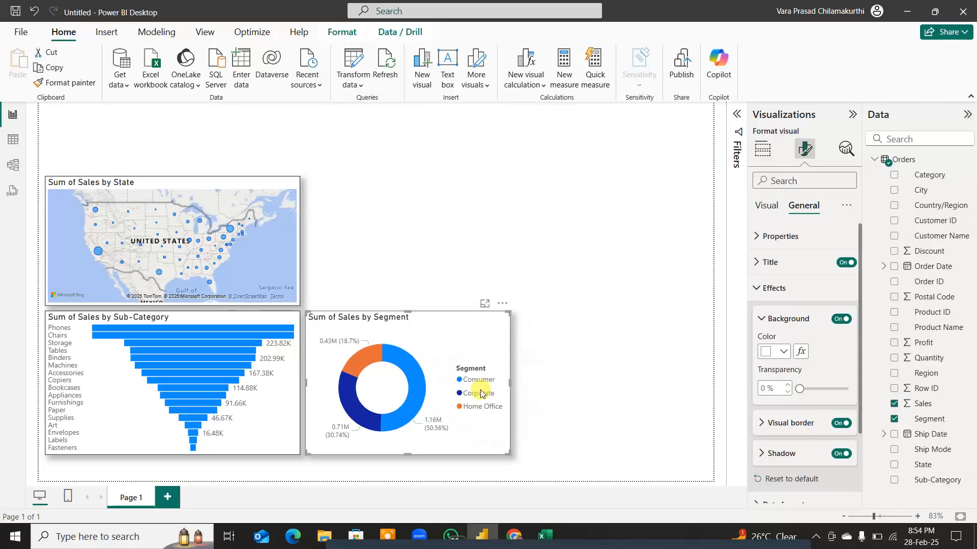
Step: Annotate the segment donut in red pen with a vertical divider before the legend, a circle around the legend and an arc along the slices, then exit annotation mode
{"action": "key", "text": "ctrl"}
{"action": "key", "text": "ctrl"}
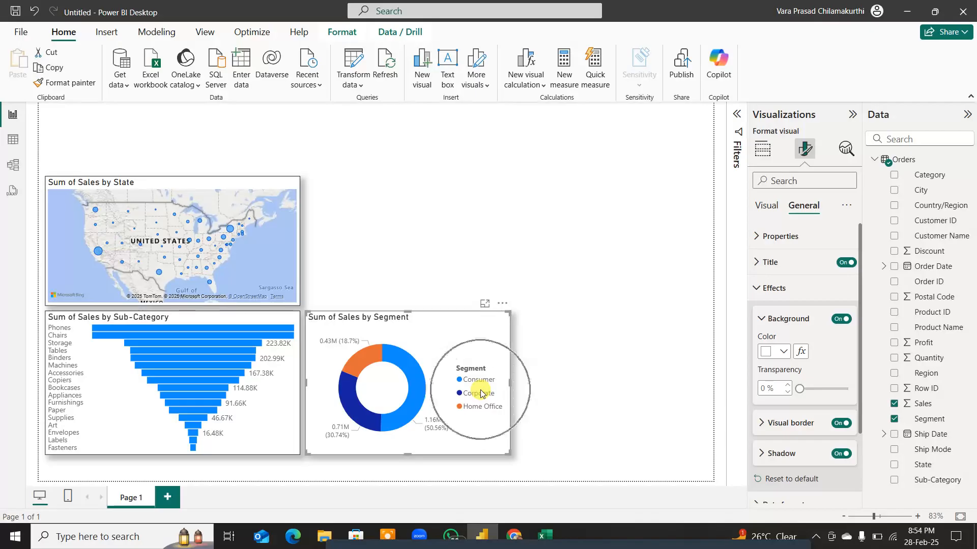
{"action": "key", "text": "ctrl+d"}
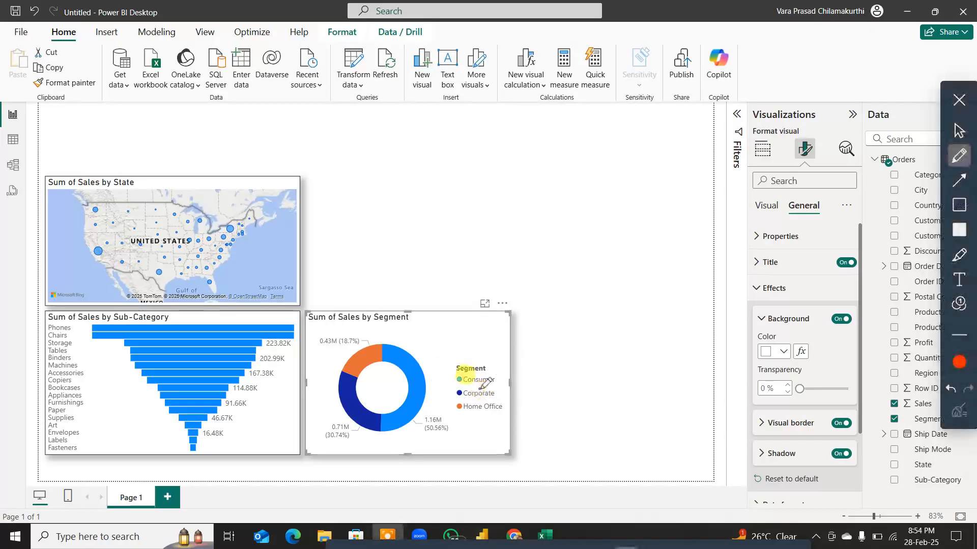
{"action": "left_click_drag", "start_coordinate": [428, 293], "coordinate": [428, 468]}
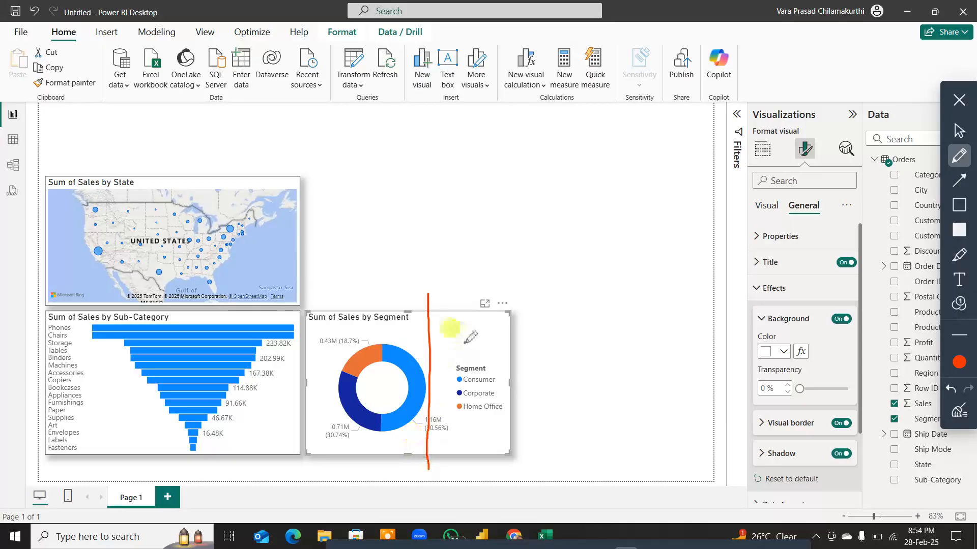
{"action": "left_click_drag", "start_coordinate": [524, 346], "coordinate": [449, 339]}
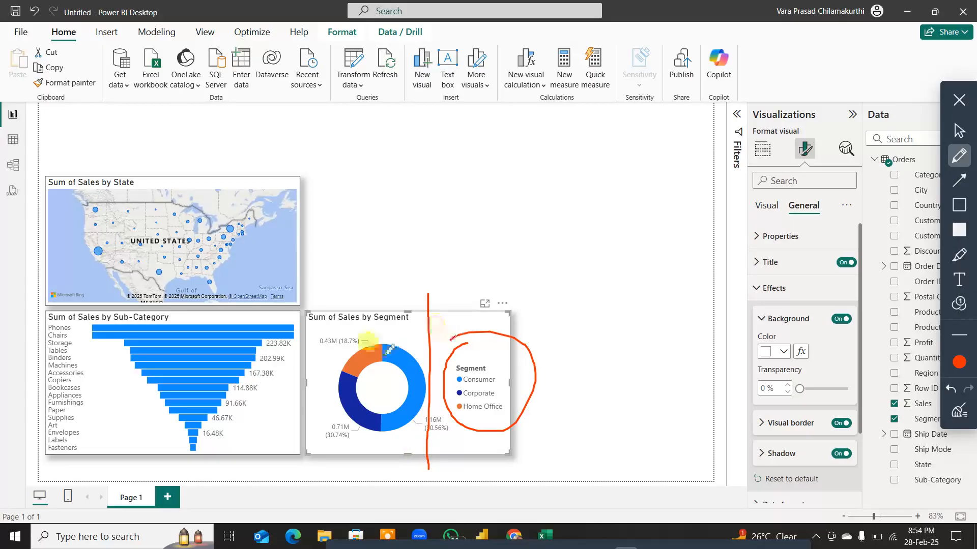
{"action": "left_click_drag", "start_coordinate": [344, 374], "coordinate": [410, 368]}
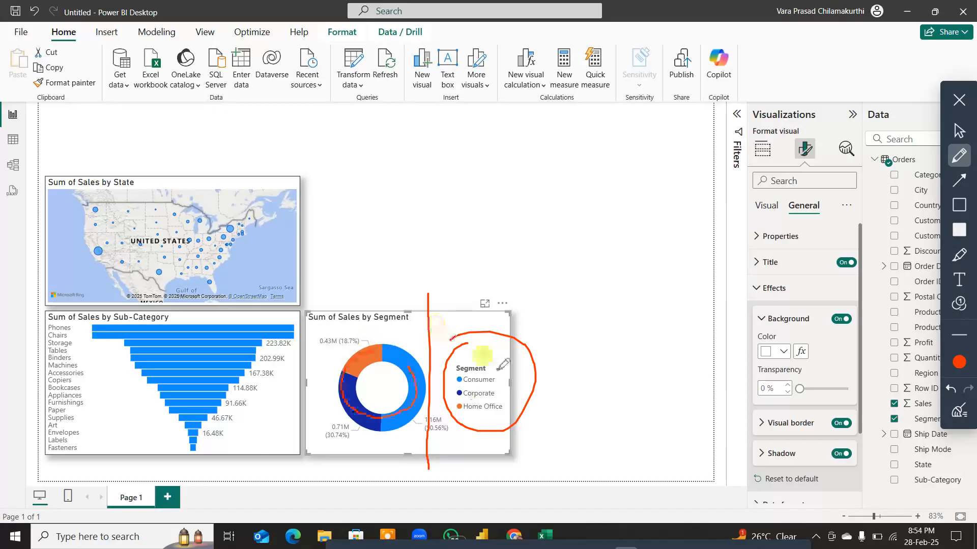
{"action": "left_click_drag", "start_coordinate": [499, 369], "coordinate": [348, 371]}
{"action": "left_click", "coordinate": [959, 99]}
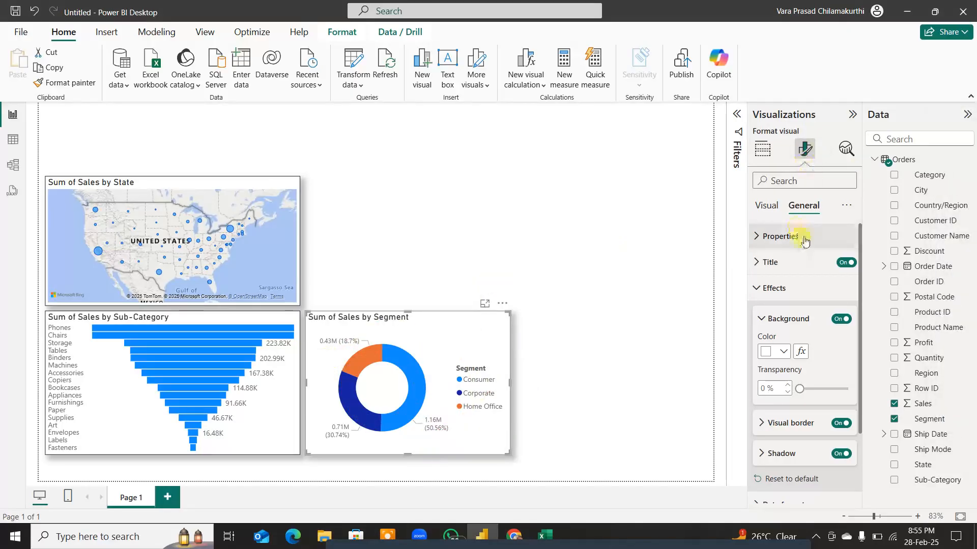
Step: Turn off the legend of the Sum of Sales by Segment donut
{"action": "left_click", "coordinate": [777, 213]}
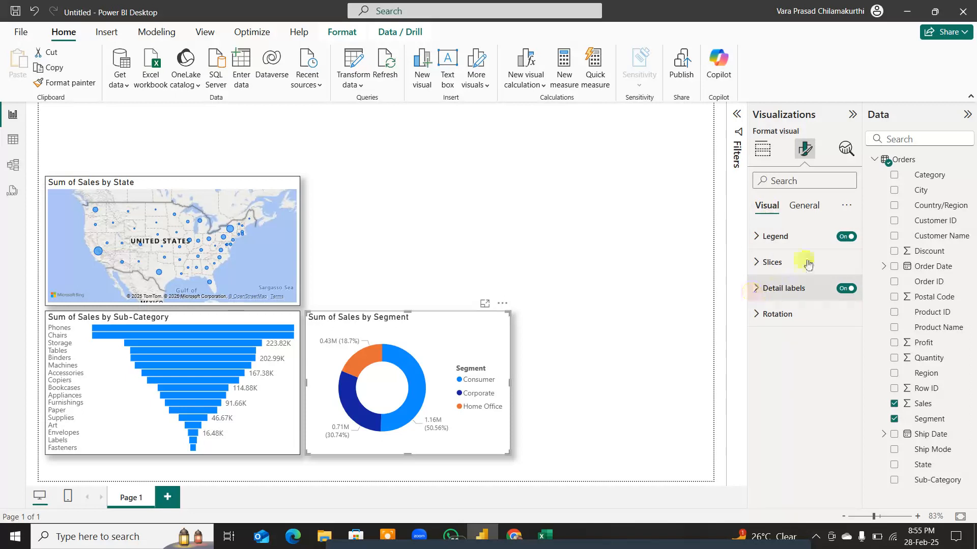
{"action": "left_click", "coordinate": [841, 237]}
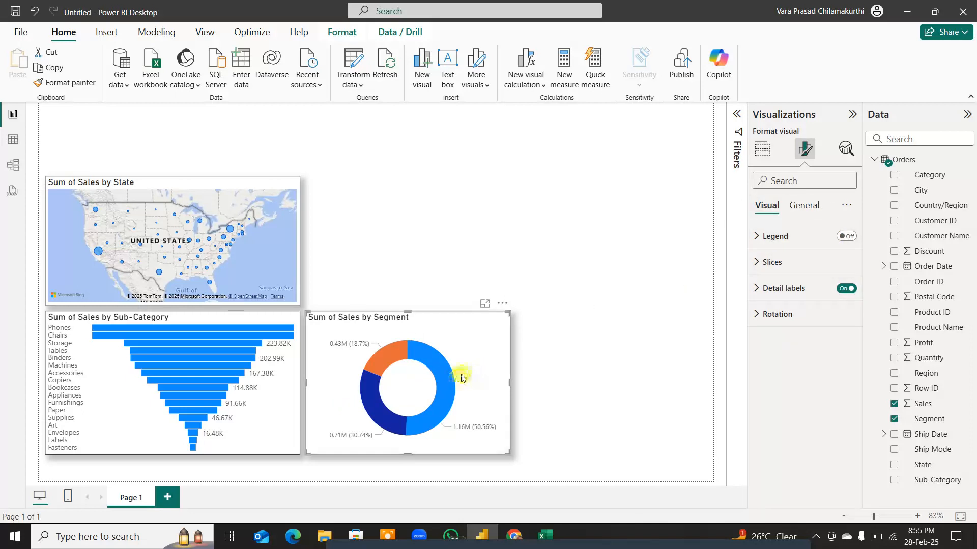
{"action": "left_click", "coordinate": [854, 238]}
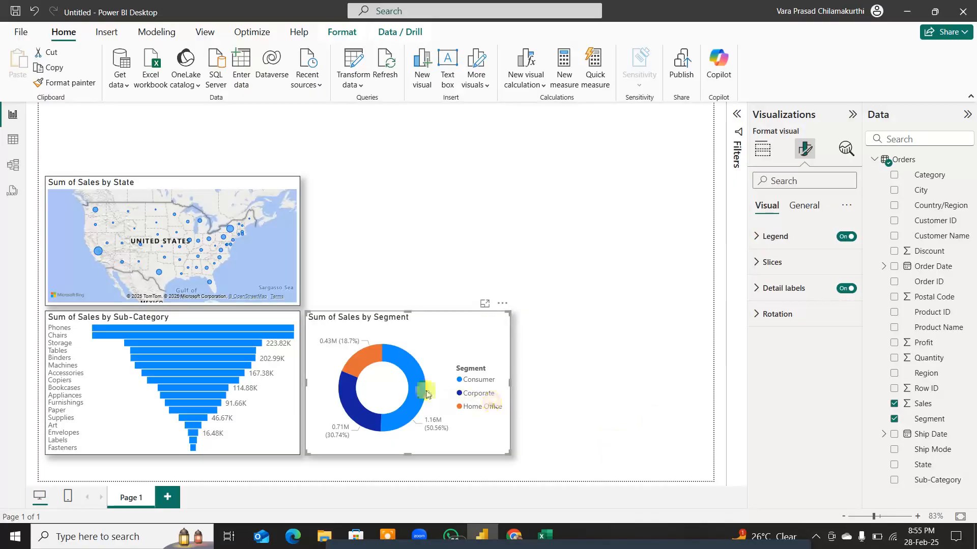
{"action": "mouse_move", "coordinate": [411, 387]}
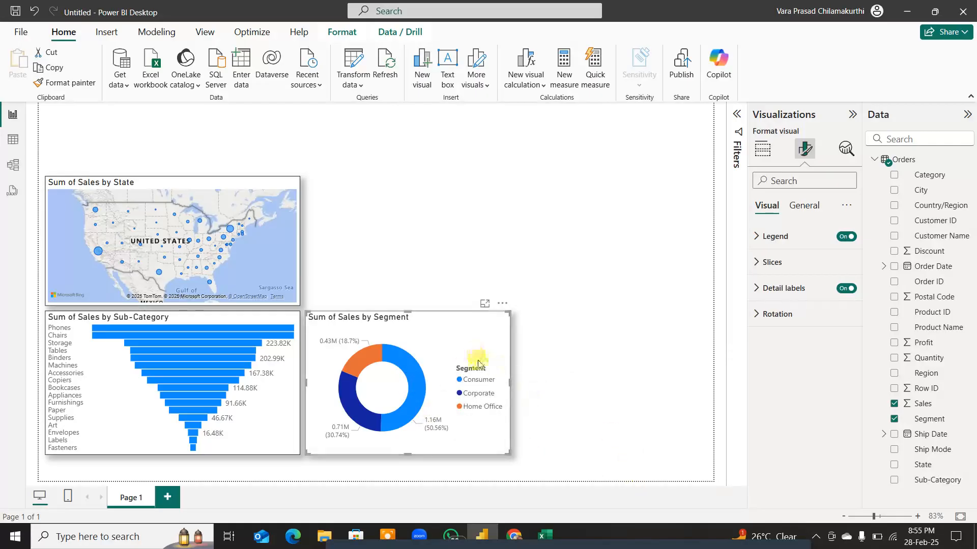
{"action": "key", "text": "ctrl"}
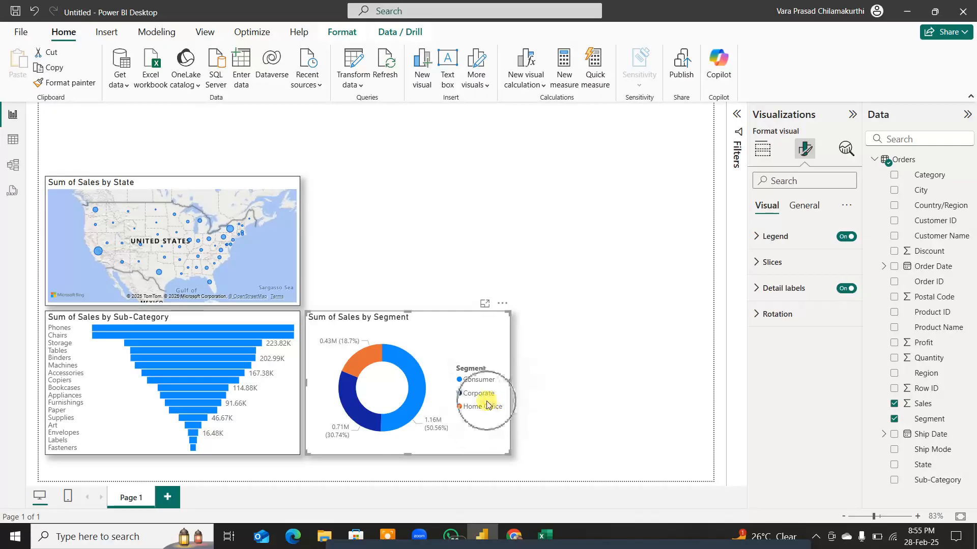
{"action": "left_click", "coordinate": [844, 237]}
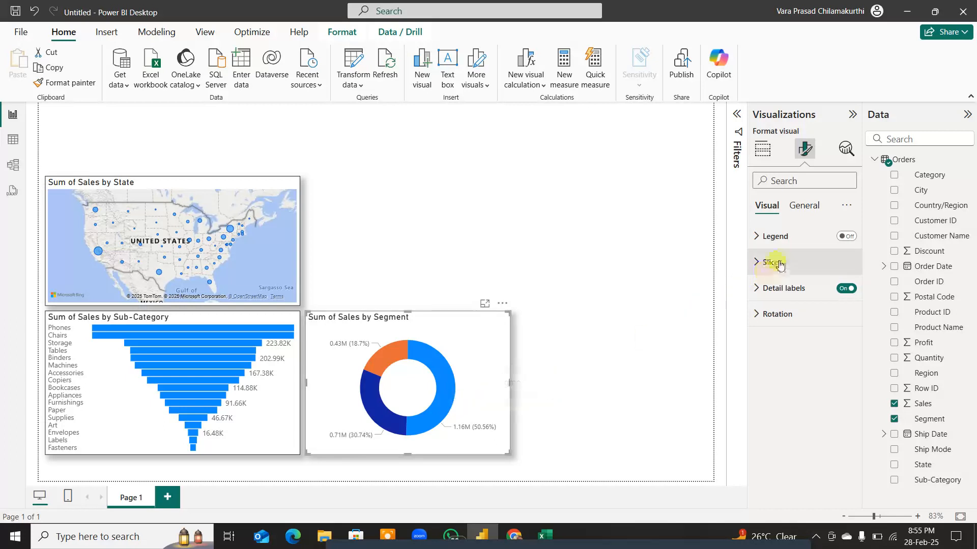
Step: Set the donut's detail label contents to All detail labels
{"action": "left_click", "coordinate": [757, 288]}
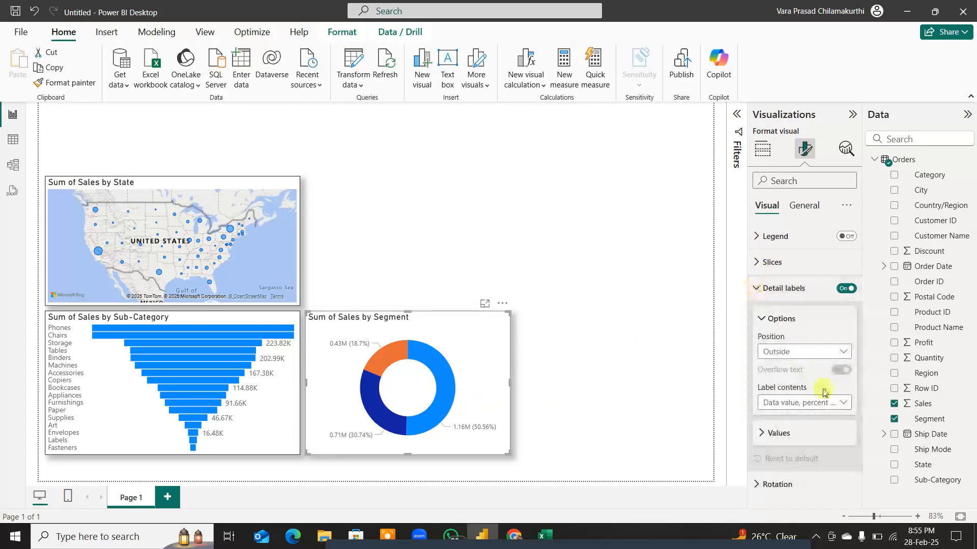
{"action": "left_click", "coordinate": [844, 403]}
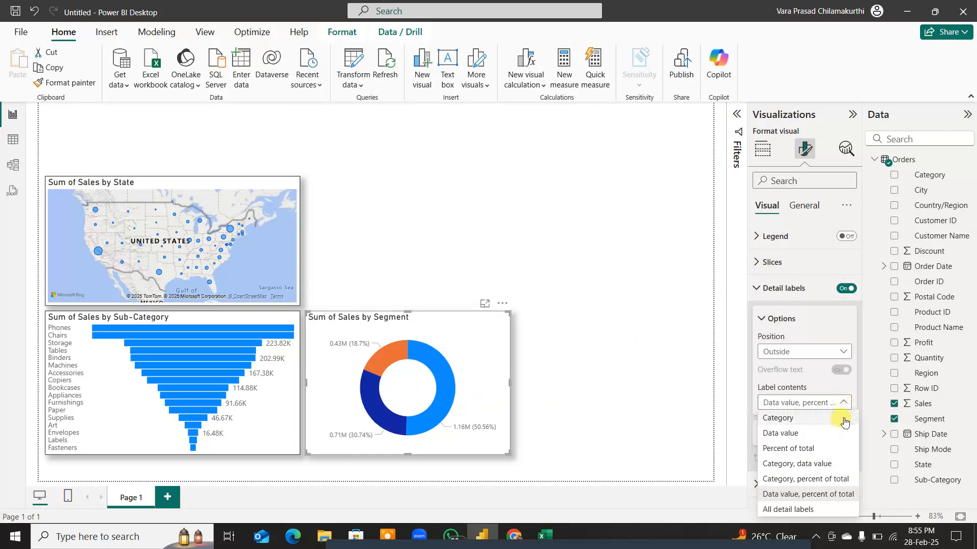
{"action": "left_click", "coordinate": [794, 510]}
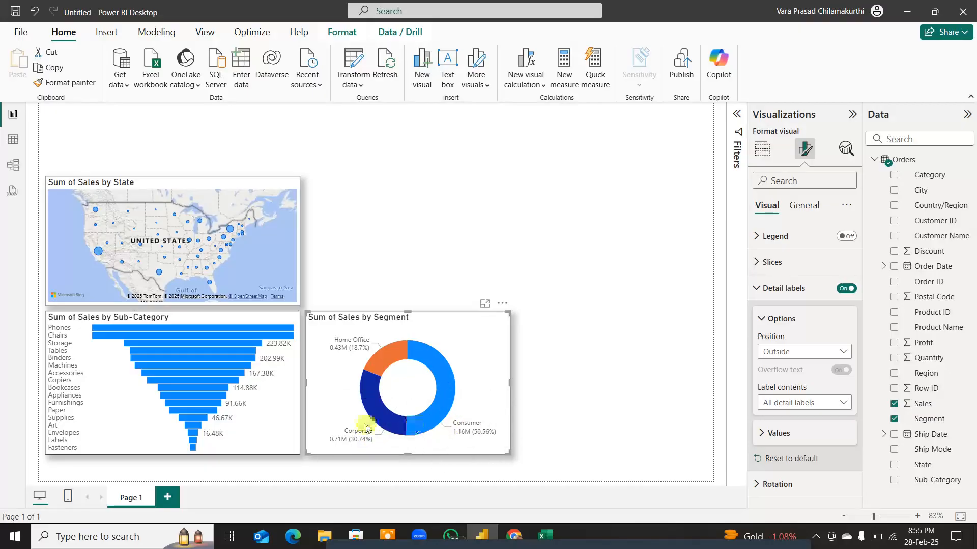
Step: Narrow the Sub-Category funnel and the State map to matching widths, and widen the segment donut toward the funnel
{"action": "left_click", "coordinate": [296, 404]}
{"action": "left_click_drag", "start_coordinate": [299, 381], "coordinate": [288, 316]}
{"action": "left_click_drag", "start_coordinate": [299, 243], "coordinate": [286, 241]}
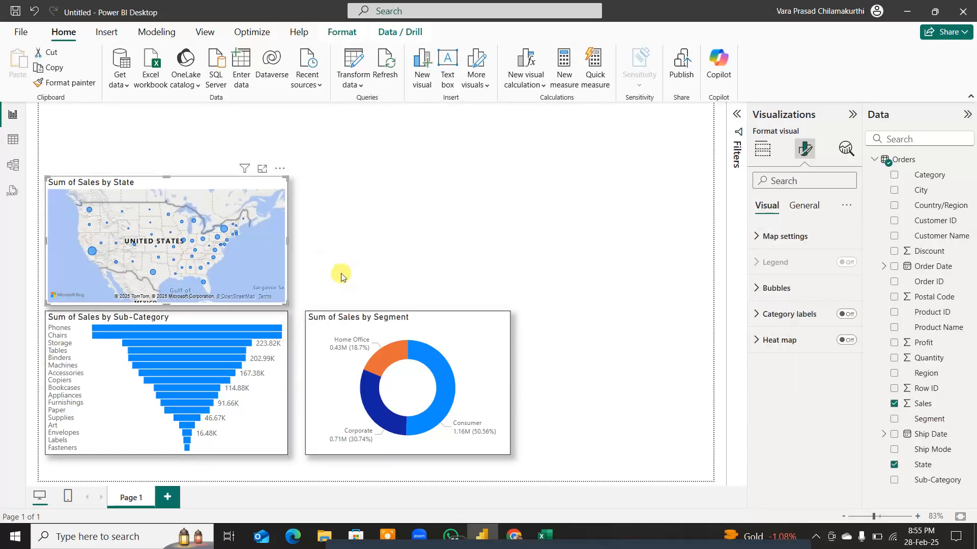
{"action": "left_click", "coordinate": [385, 253]}
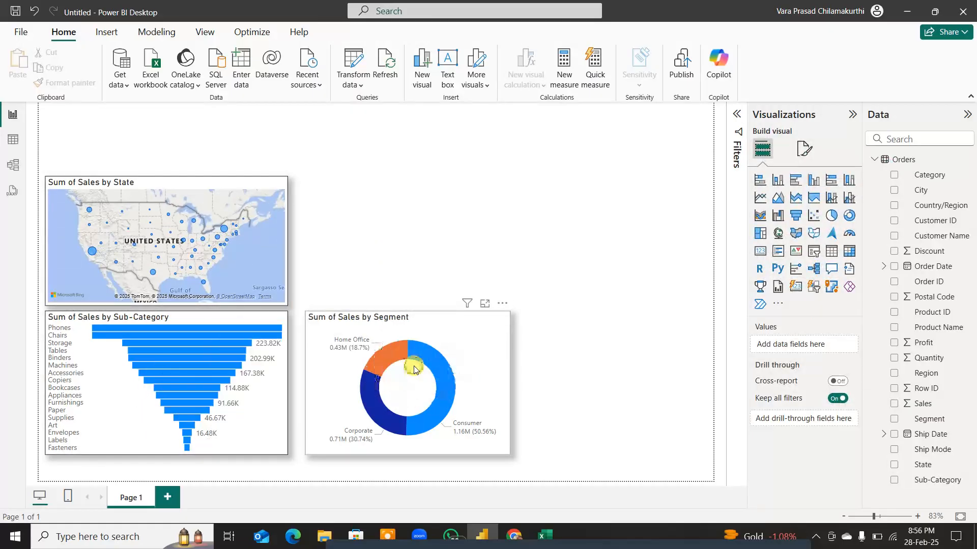
{"action": "left_click_drag", "start_coordinate": [307, 382], "coordinate": [294, 385]}
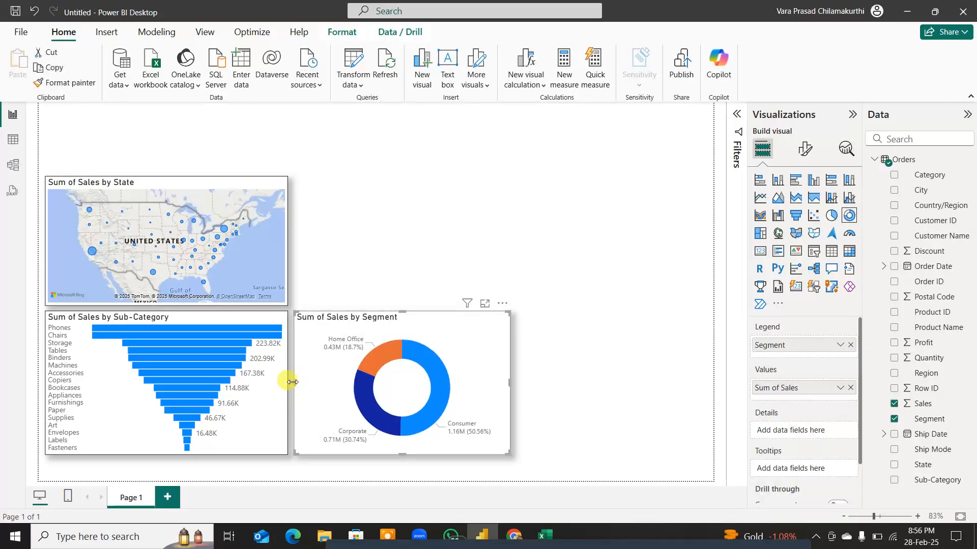
Step: Add a Q&A visual above the donut, ask "sales region pie" and convert the answer into a standard pie chart
{"action": "double_click", "coordinate": [432, 214]}
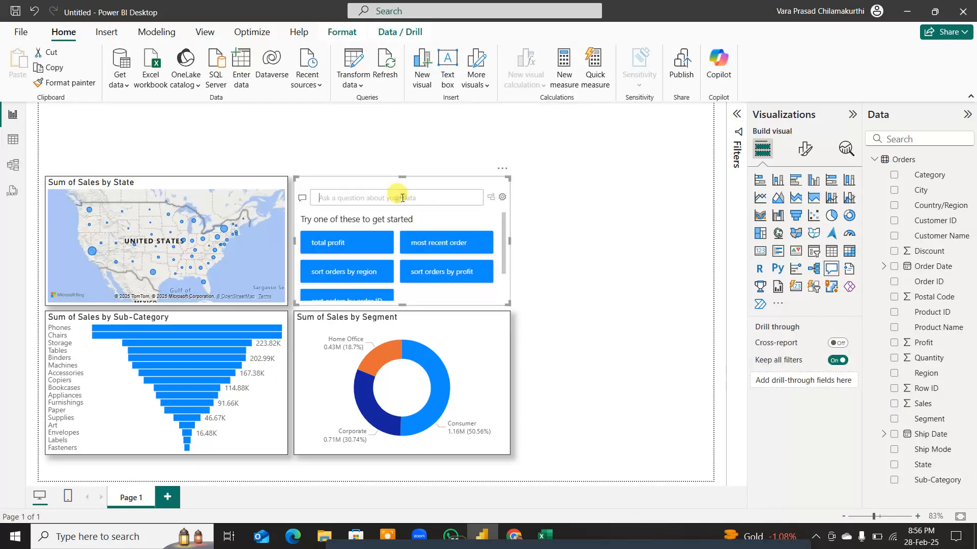
{"action": "type", "text": "sa"}
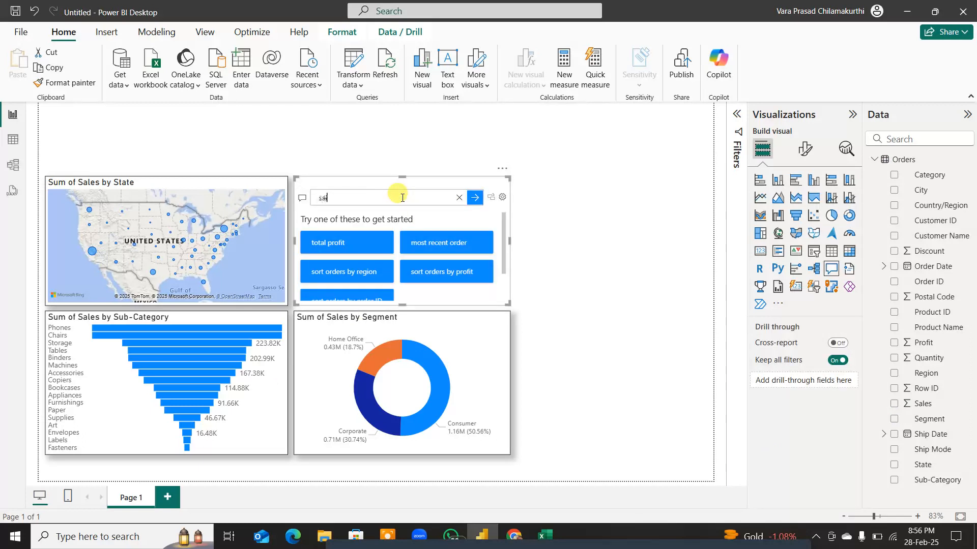
{"action": "type", "text": "les region"}
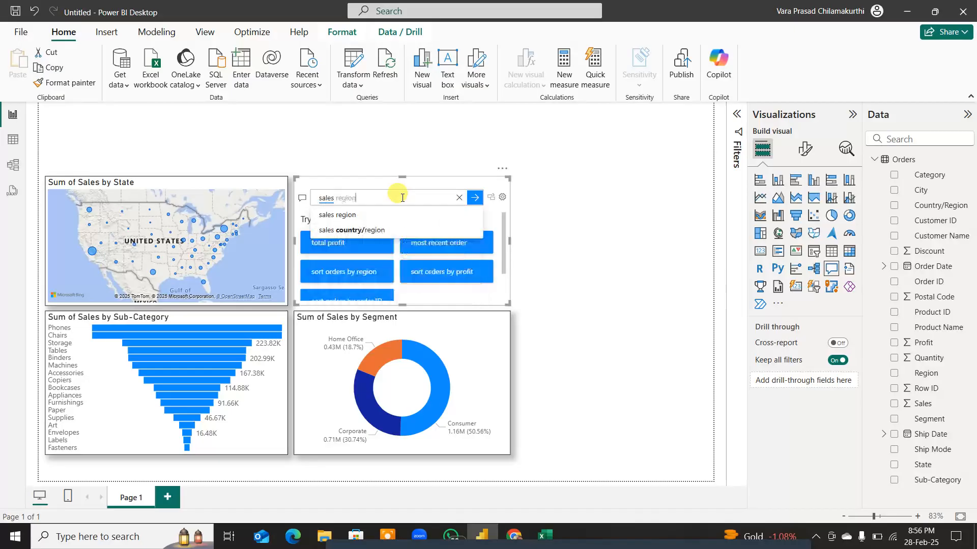
{"action": "type", "text": " pie"}
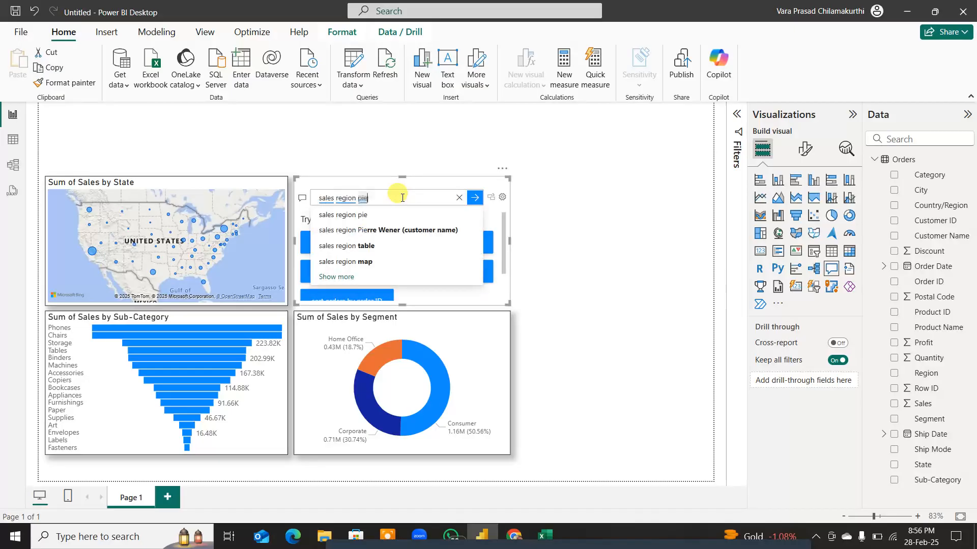
{"action": "key", "text": "Return"}
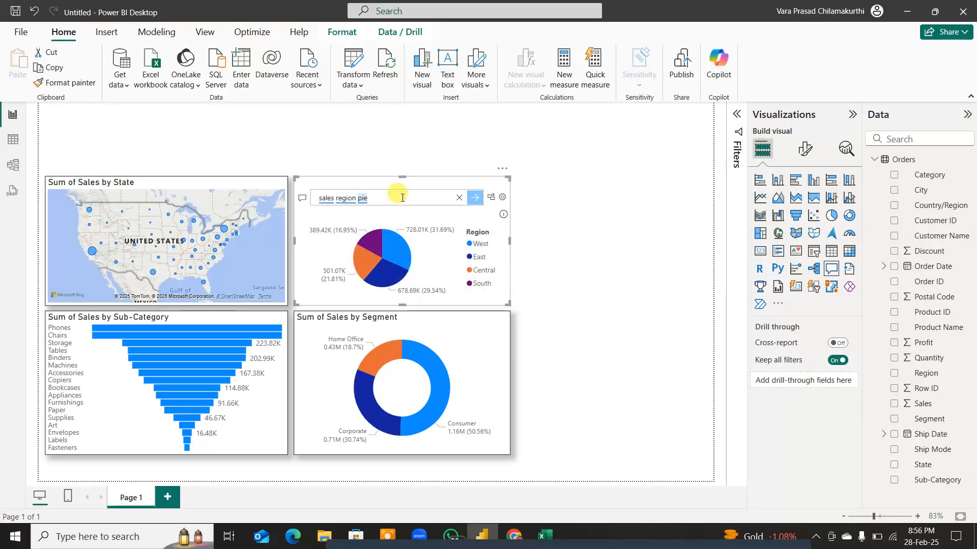
{"action": "left_click", "coordinate": [491, 197]}
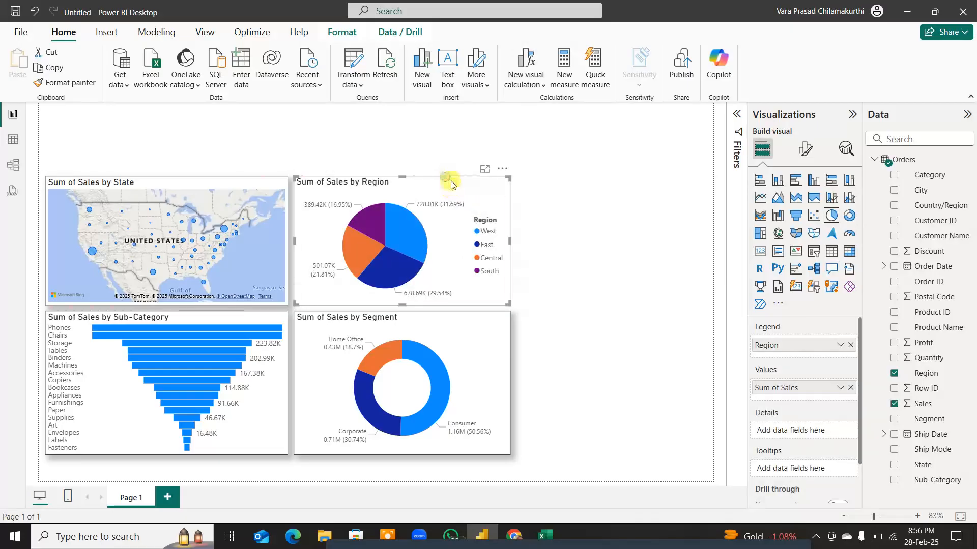
Step: Place the Sum of Sales by Region pie beside the segment donut, aligned with its row, and narrow it to clear the donut
{"action": "left_click_drag", "start_coordinate": [453, 184], "coordinate": [672, 331]}
{"action": "left_click_drag", "start_coordinate": [605, 326], "coordinate": [604, 312]}
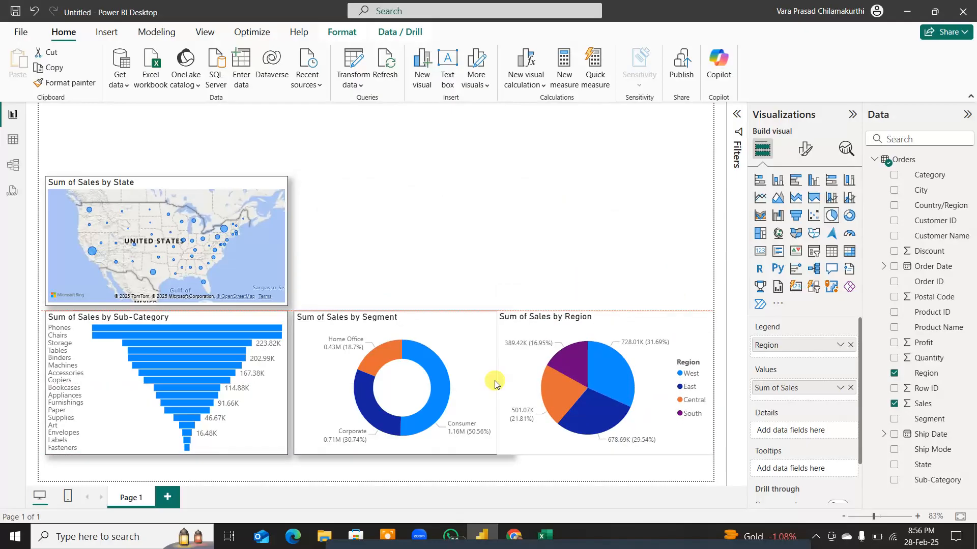
{"action": "mouse_move", "coordinate": [495, 384]}
{"action": "left_mouse_down"}
{"action": "mouse_move", "coordinate": [522, 385]}
{"action": "mouse_move", "coordinate": [510, 386]}
{"action": "left_mouse_up"}
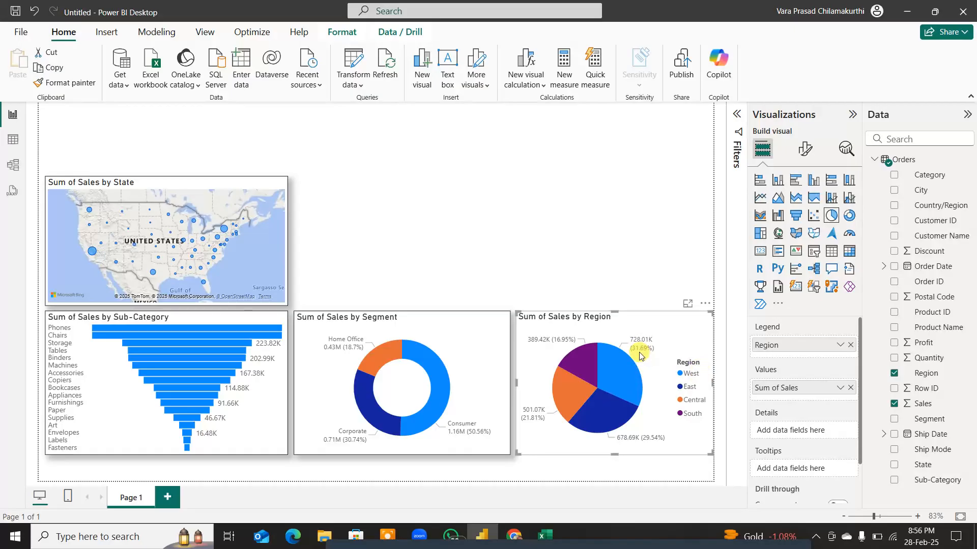
Step: Magnify the screen to examine the region pie's slices, labels and legend, then close Magnifier
{"action": "mouse_move", "coordinate": [630, 375]}
{"action": "key", "text": "super+plus"}
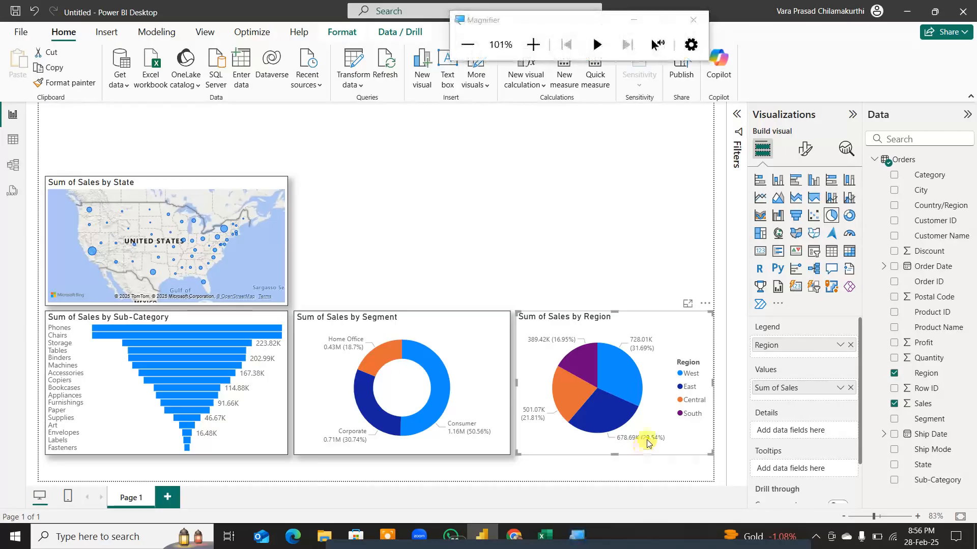
{"action": "left_click", "coordinate": [441, 204]}
{"action": "key", "text": "super+plus"}
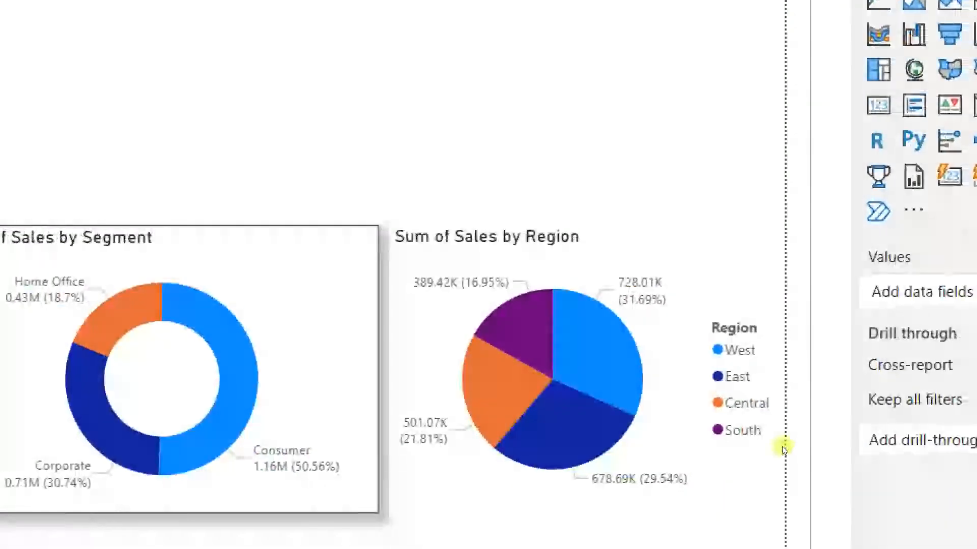
{"action": "key", "text": "super+minus"}
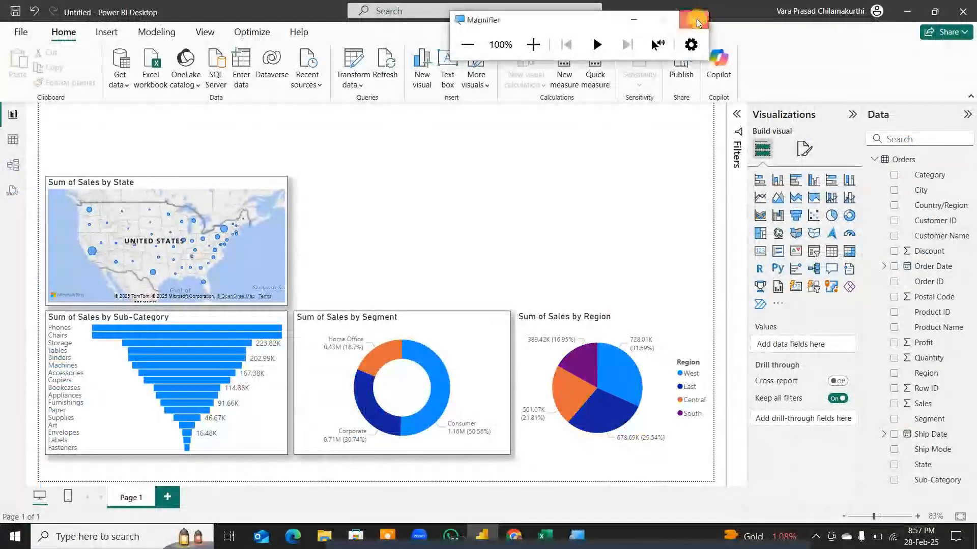
{"action": "left_click", "coordinate": [697, 19]}
Step: Turn on the visual border and shadow of the region pie, and widen it to meet the segment donut's edge
{"action": "left_click", "coordinate": [604, 371]}
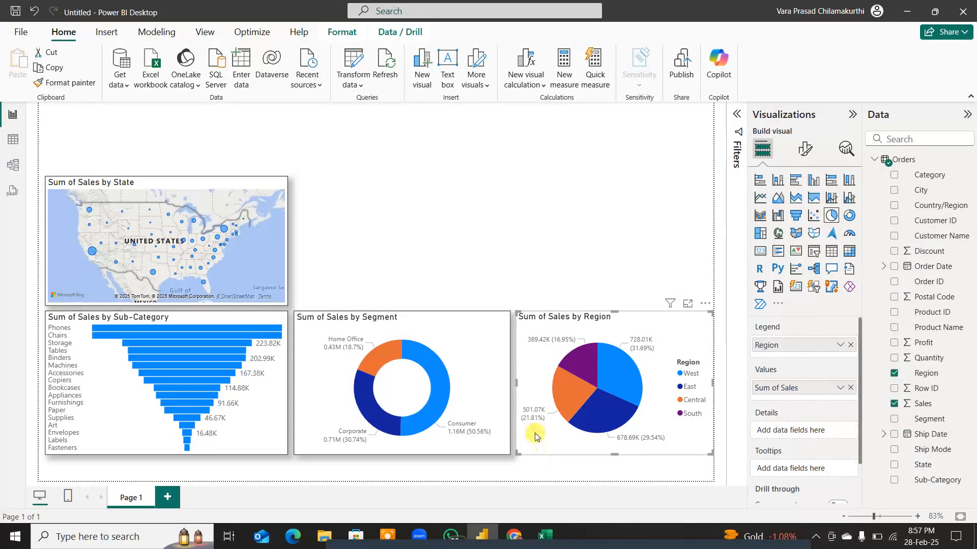
{"action": "mouse_move", "coordinate": [570, 353]}
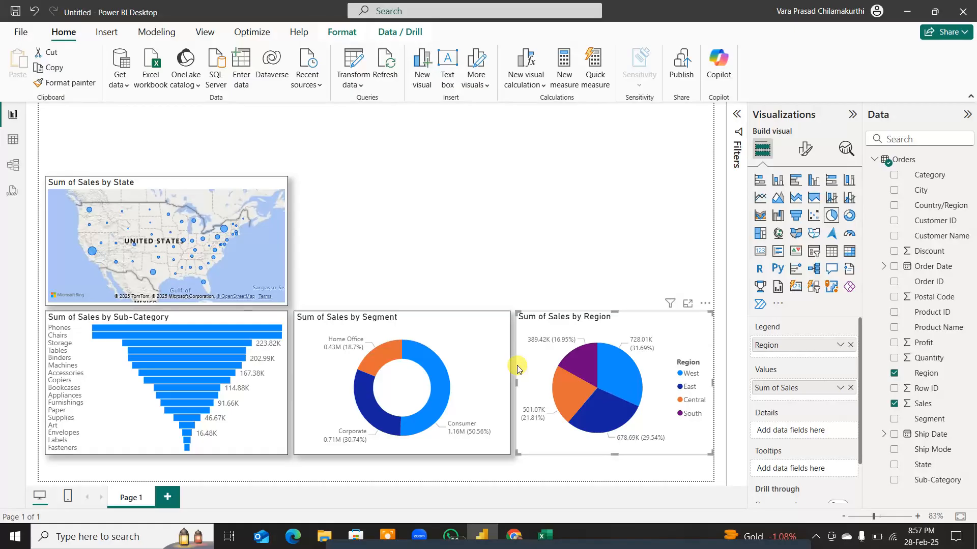
{"action": "left_click", "coordinate": [804, 149]}
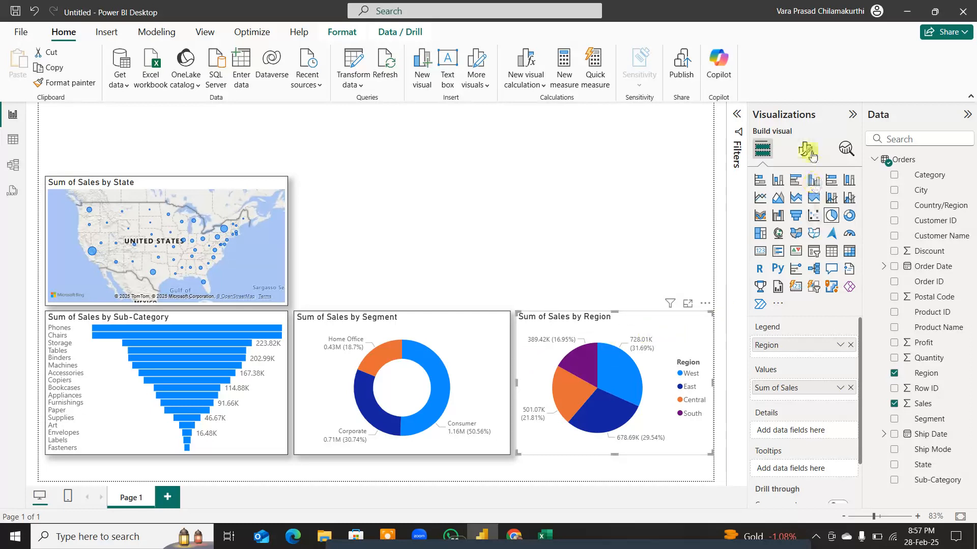
{"action": "left_click", "coordinate": [804, 205]}
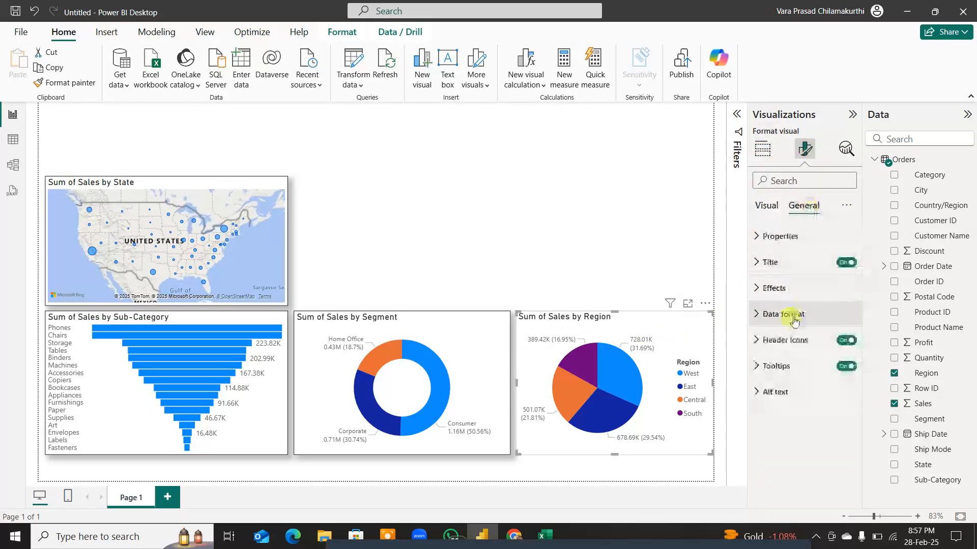
{"action": "left_click", "coordinate": [776, 288]}
{"action": "left_click", "coordinate": [841, 423]}
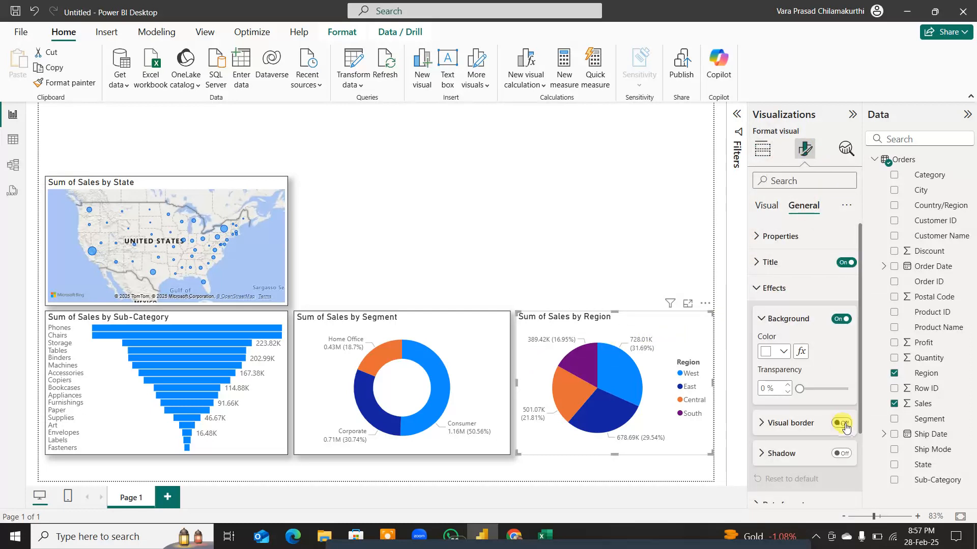
{"action": "left_click", "coordinate": [841, 454]}
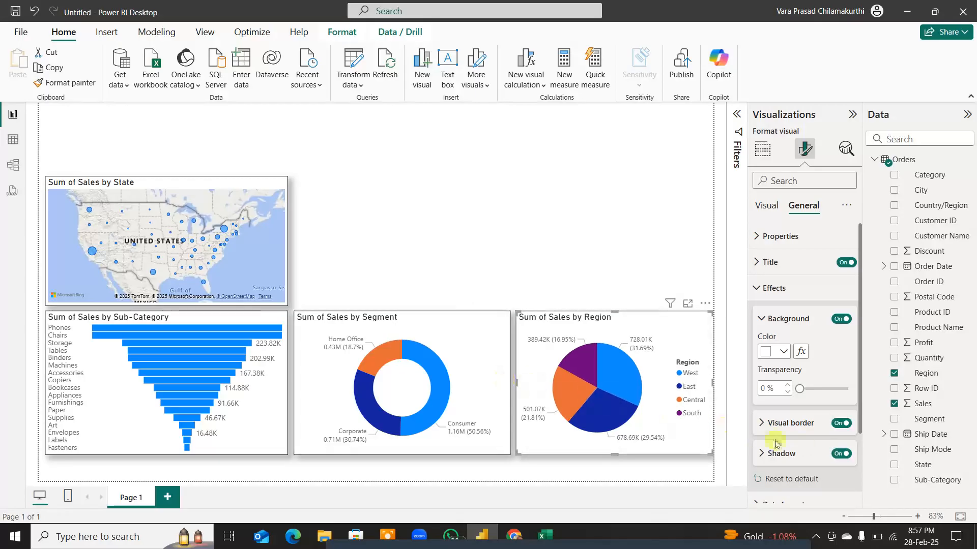
{"action": "left_click_drag", "start_coordinate": [516, 382], "coordinate": [511, 385]}
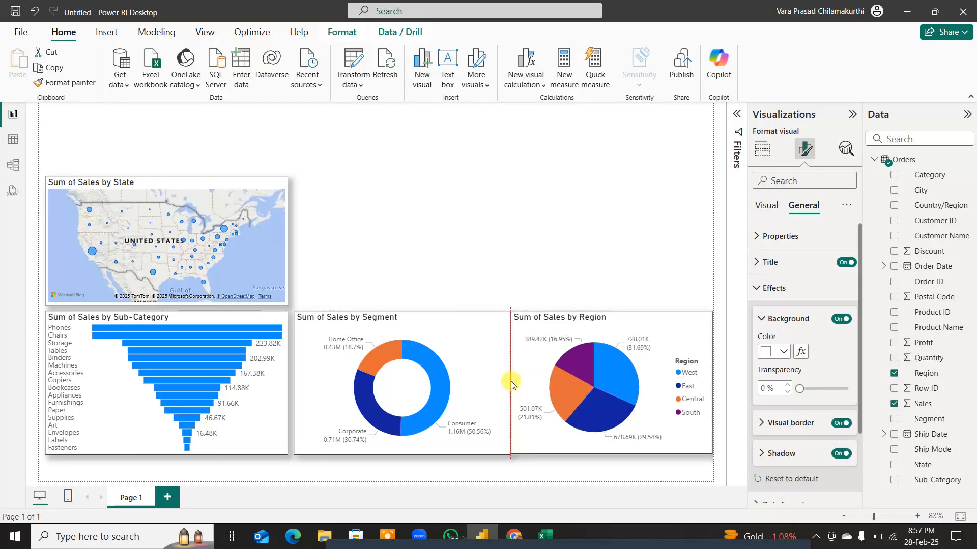
{"action": "left_click", "coordinate": [490, 233]}
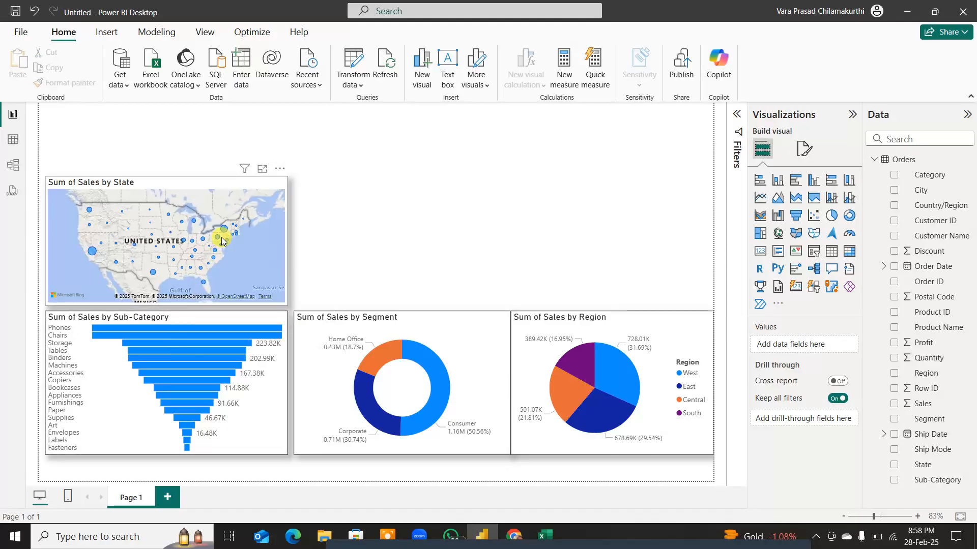
Step: Add a Q&A visual beside the State map, ask "sales order date column" and convert the answer into a standard visual
{"action": "left_click", "coordinate": [349, 206]}
{"action": "type", "text": "sa"}
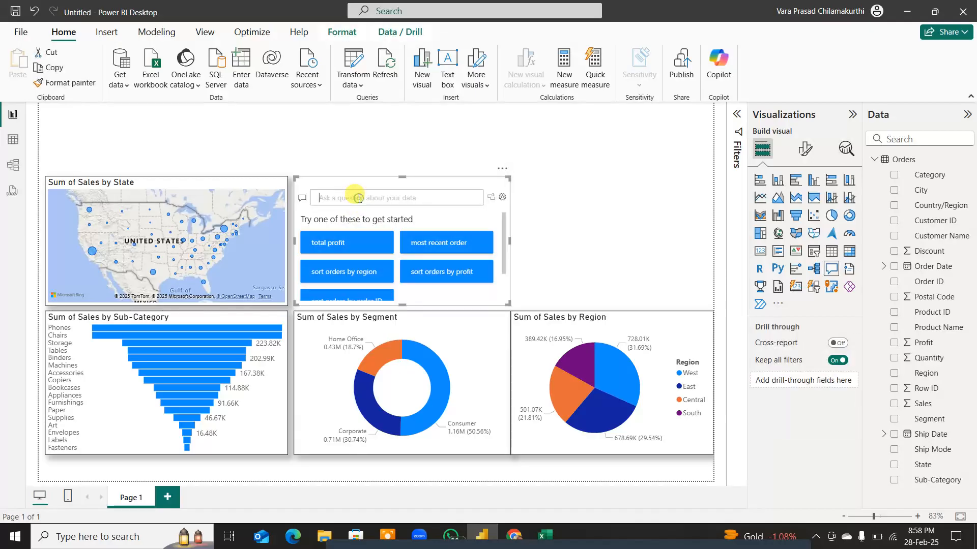
{"action": "type", "text": "les "}
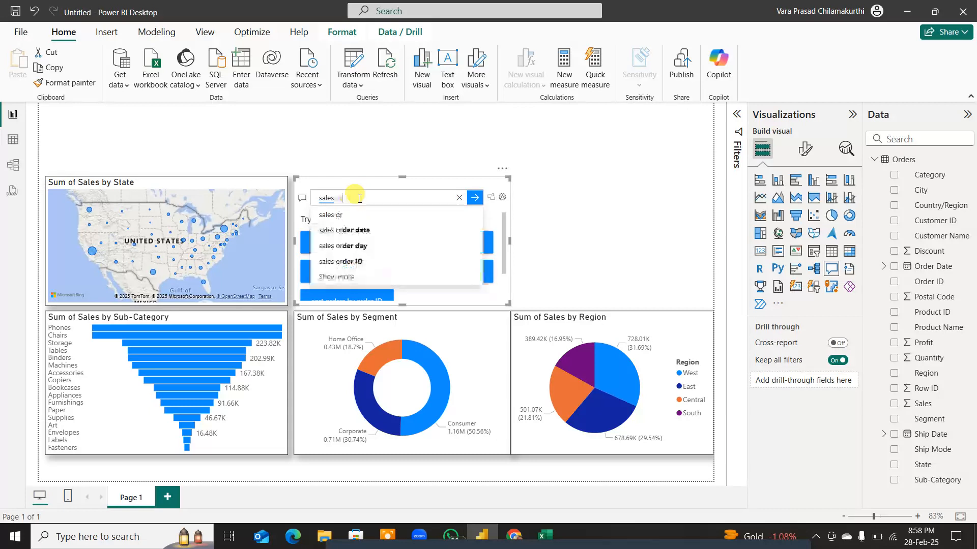
{"action": "type", "text": "ord"}
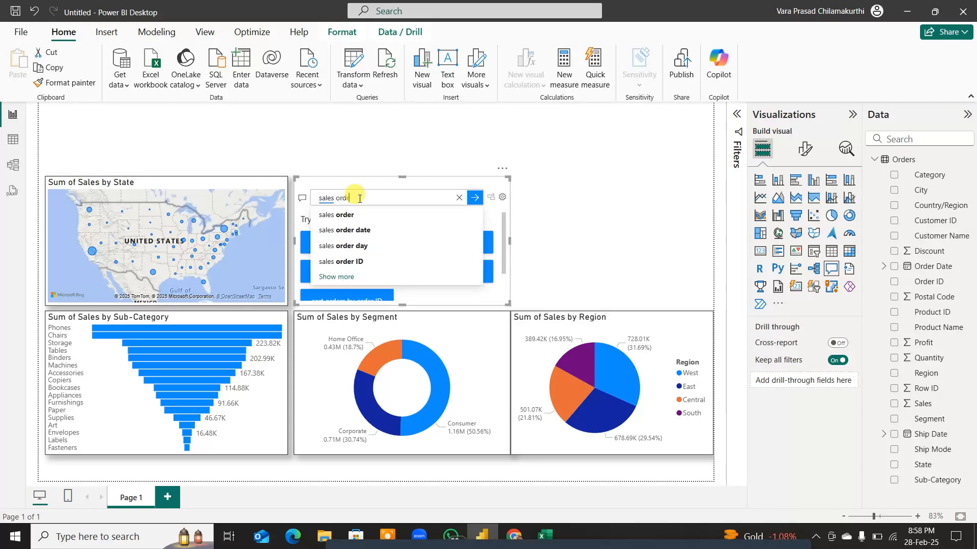
{"action": "type", "text": "er date"}
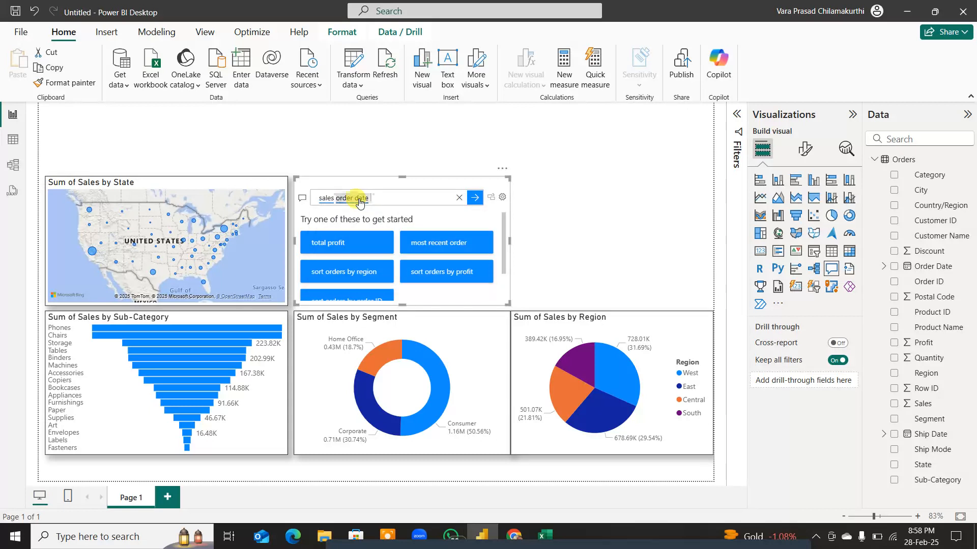
{"action": "type", "text": " column"}
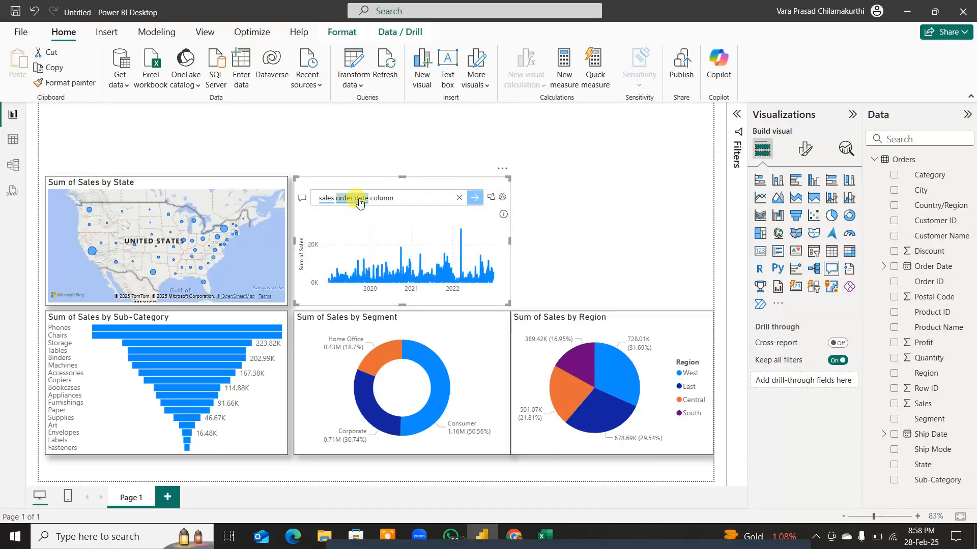
{"action": "left_click", "coordinate": [491, 198]}
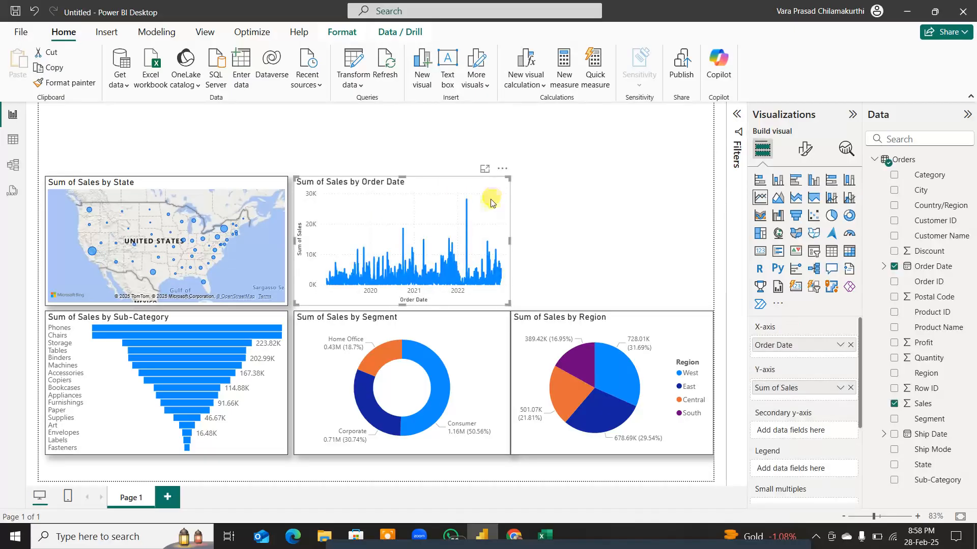
Step: Inspect the daily dates of the Order Date column in Table view, then return to the report
{"action": "mouse_move", "coordinate": [466, 202]}
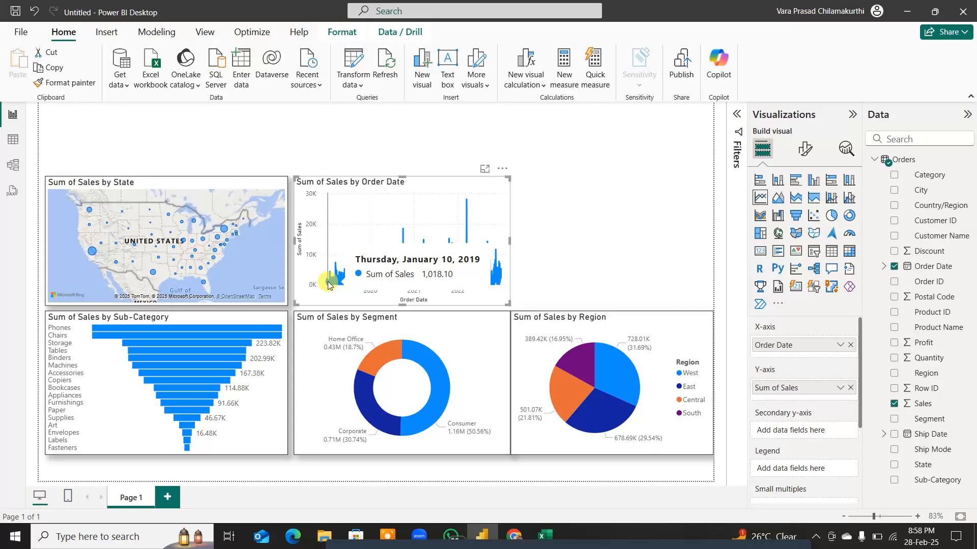
{"action": "left_click", "coordinate": [13, 142]}
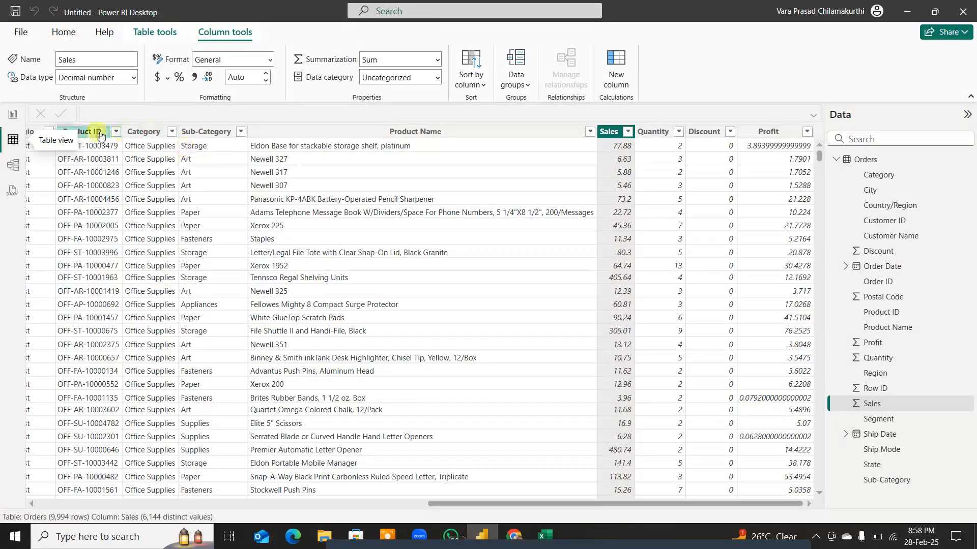
{"action": "left_click_drag", "start_coordinate": [555, 503], "coordinate": [152, 505]}
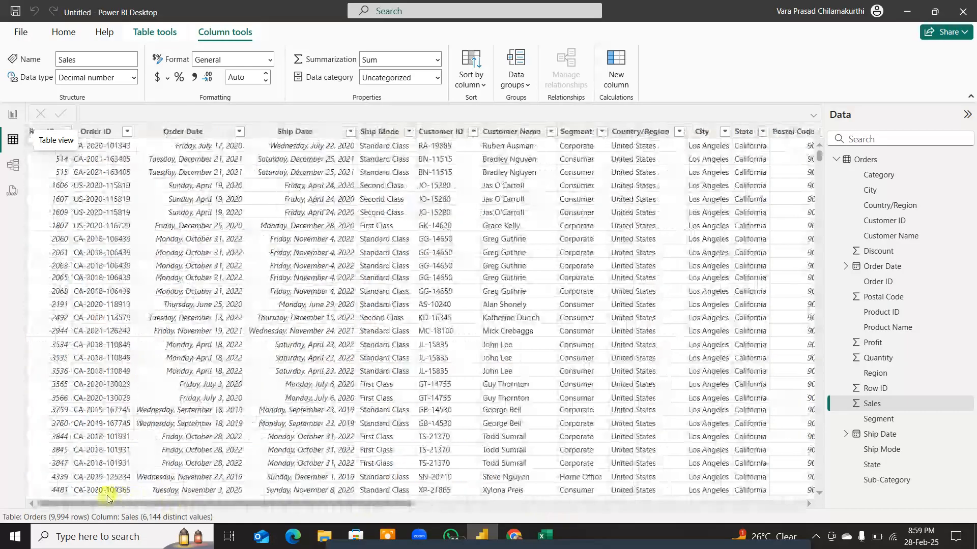
{"action": "left_click", "coordinate": [206, 131]}
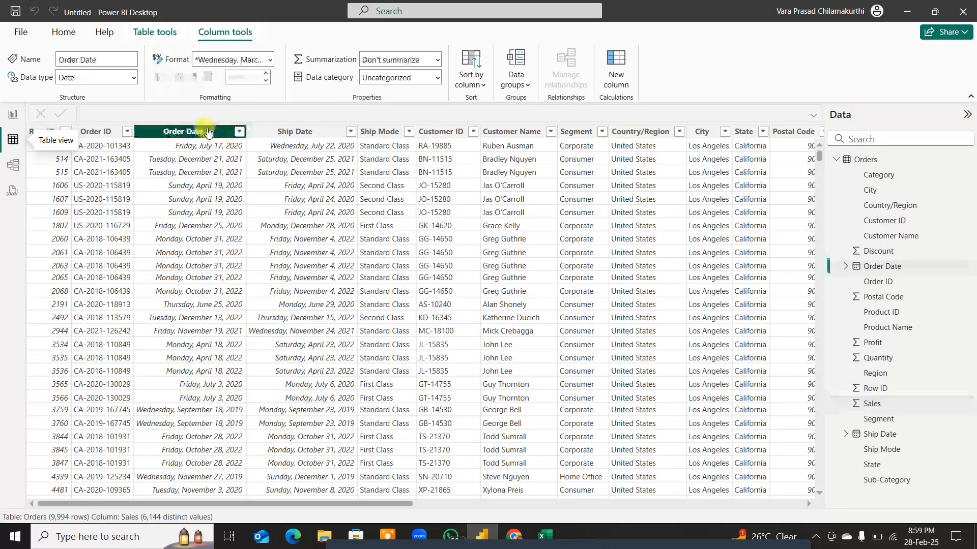
{"action": "left_click", "coordinate": [11, 121]}
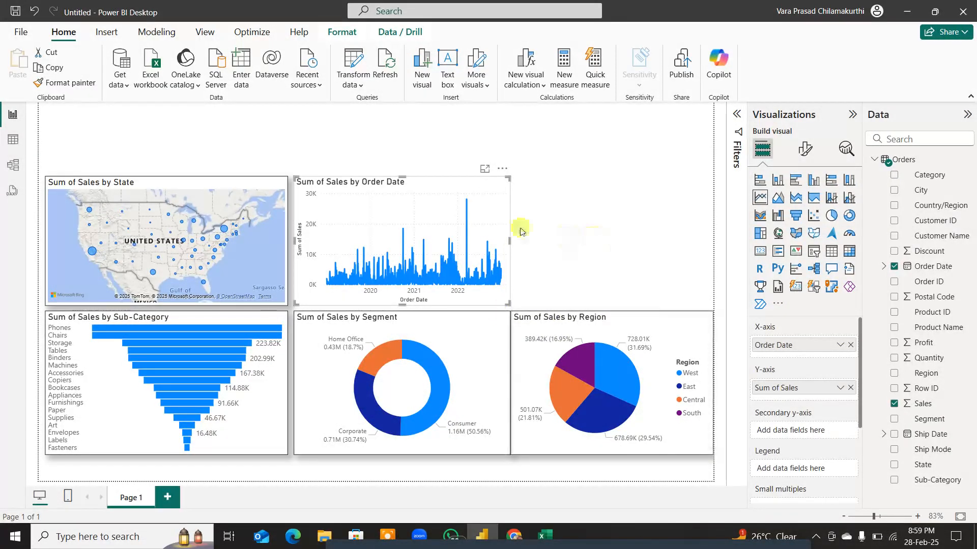
Step: Turn on the visual border and shadow of the Sum of Sales by Order Date chart, then deselect it
{"action": "left_click", "coordinate": [806, 149]}
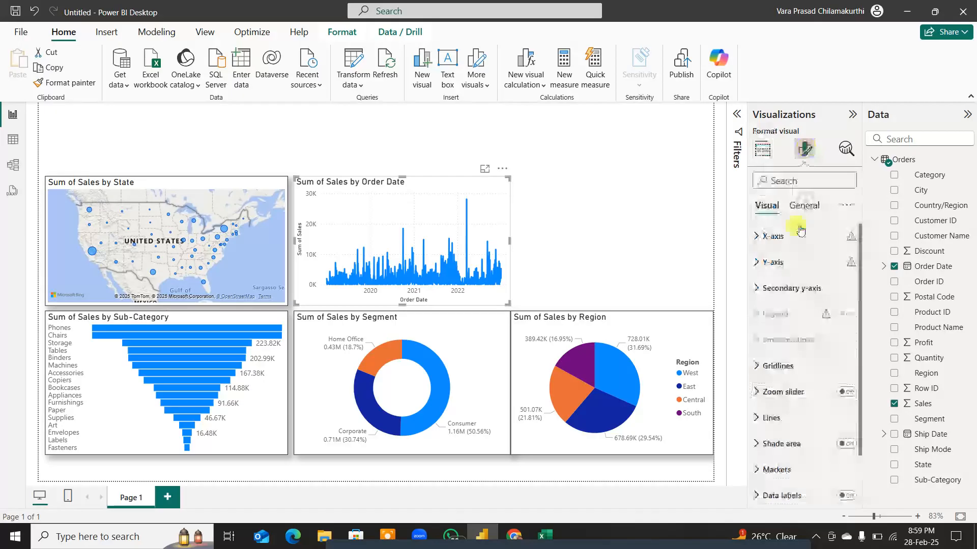
{"action": "left_click", "coordinate": [804, 206]}
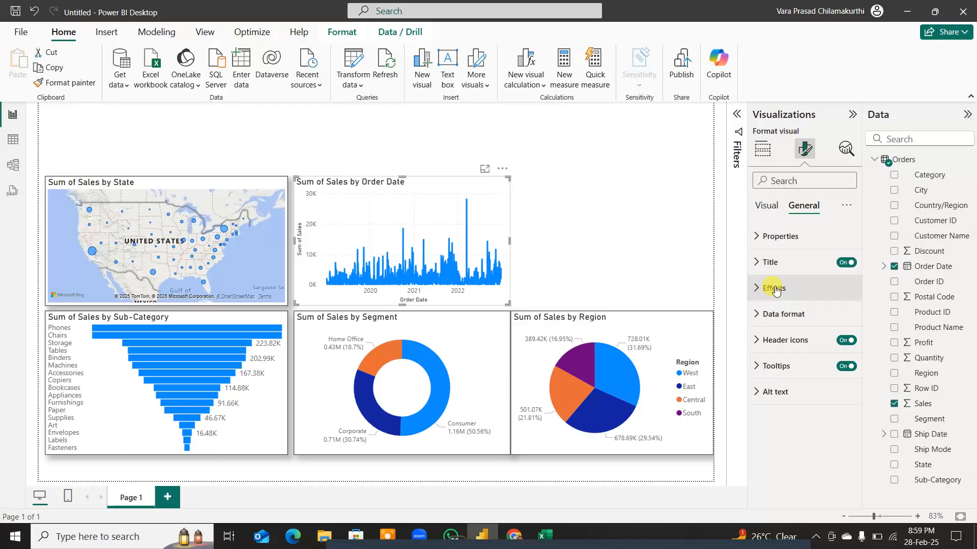
{"action": "left_click", "coordinate": [773, 289]}
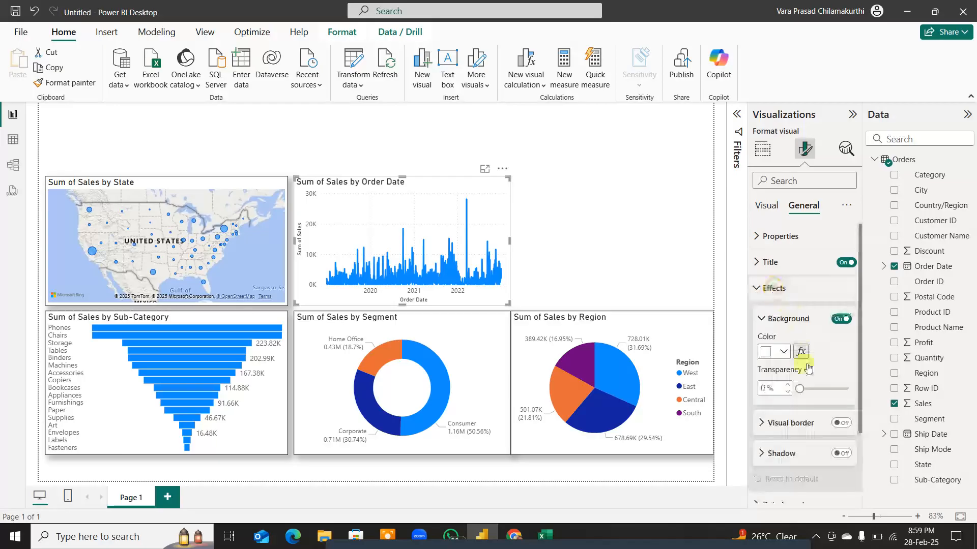
{"action": "left_click", "coordinate": [842, 454]}
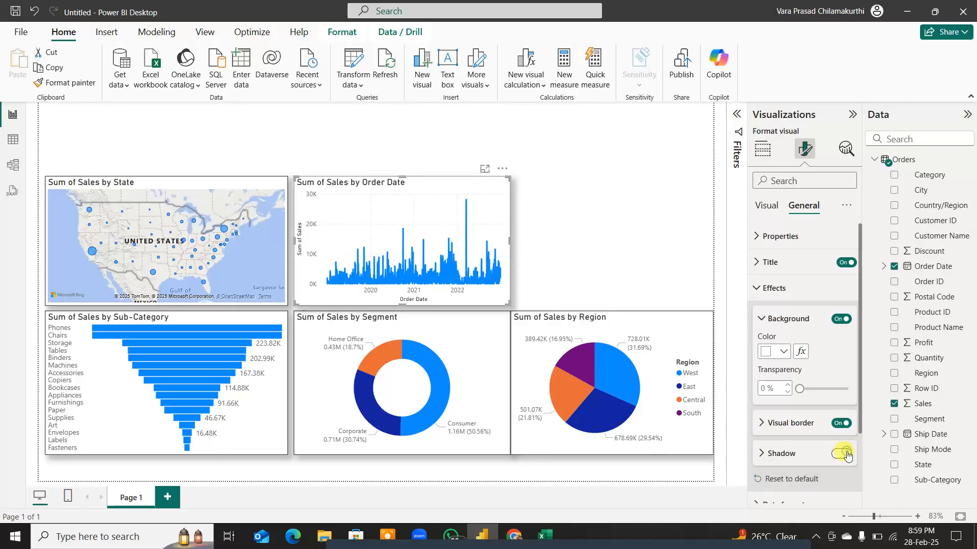
{"action": "left_click", "coordinate": [573, 223]}
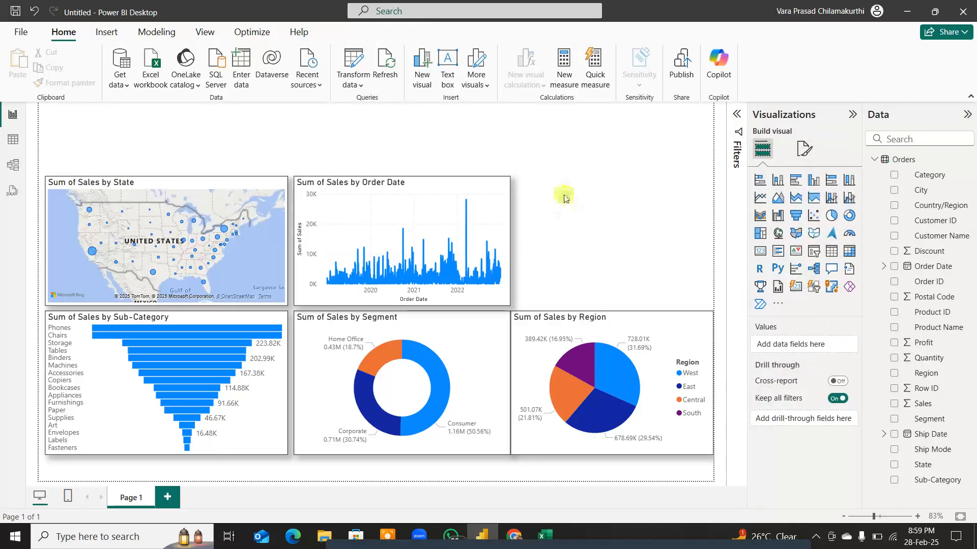
Step: Add a Q&A visual beside the Order Date chart, ask "sales", convert the answer into a standard card and shrink it
{"action": "double_click", "coordinate": [564, 193]}
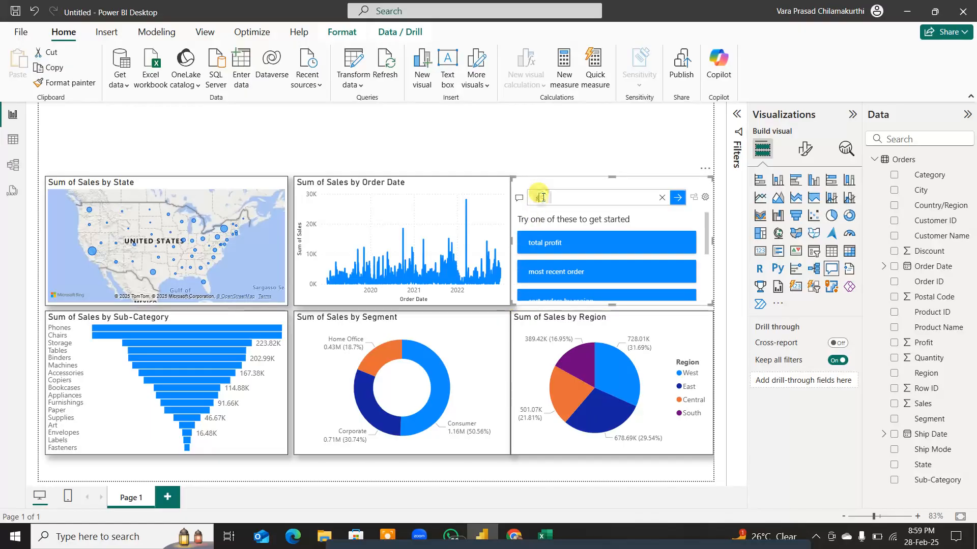
{"action": "type", "text": "sale"}
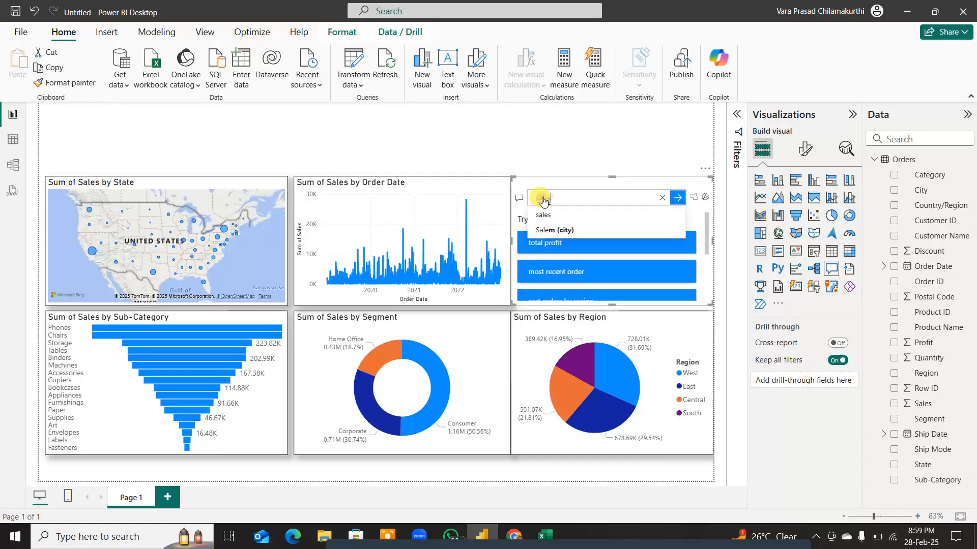
{"action": "type", "text": "s"}
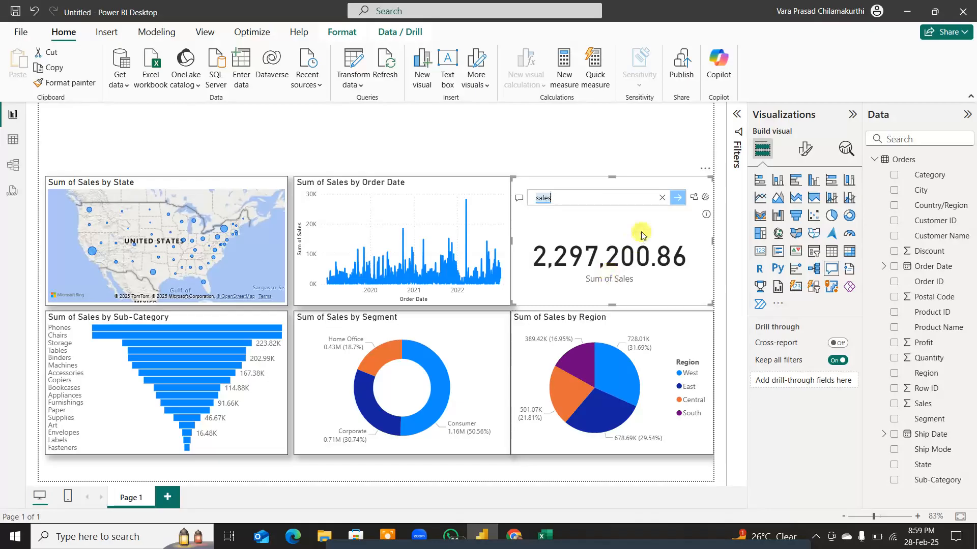
{"action": "left_click", "coordinate": [697, 197]}
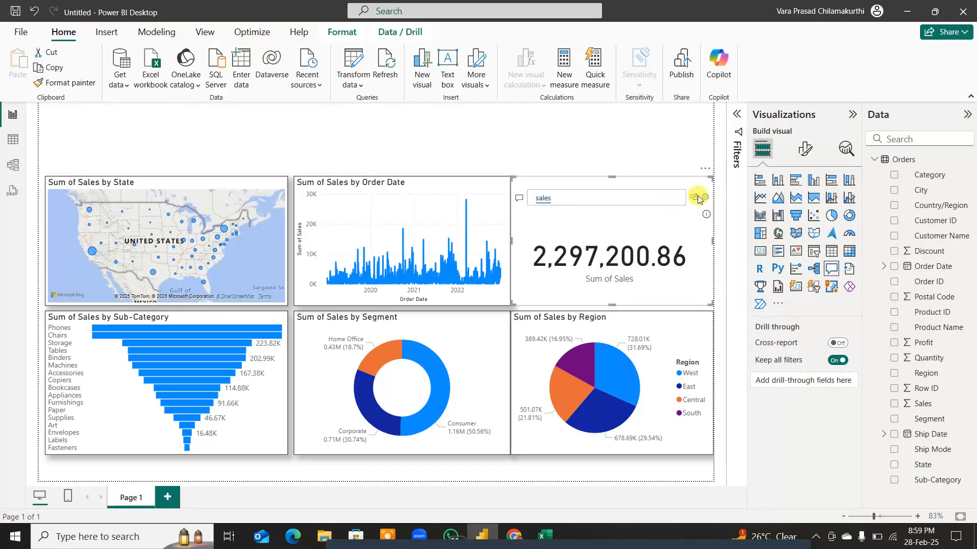
{"action": "left_click", "coordinate": [697, 198]}
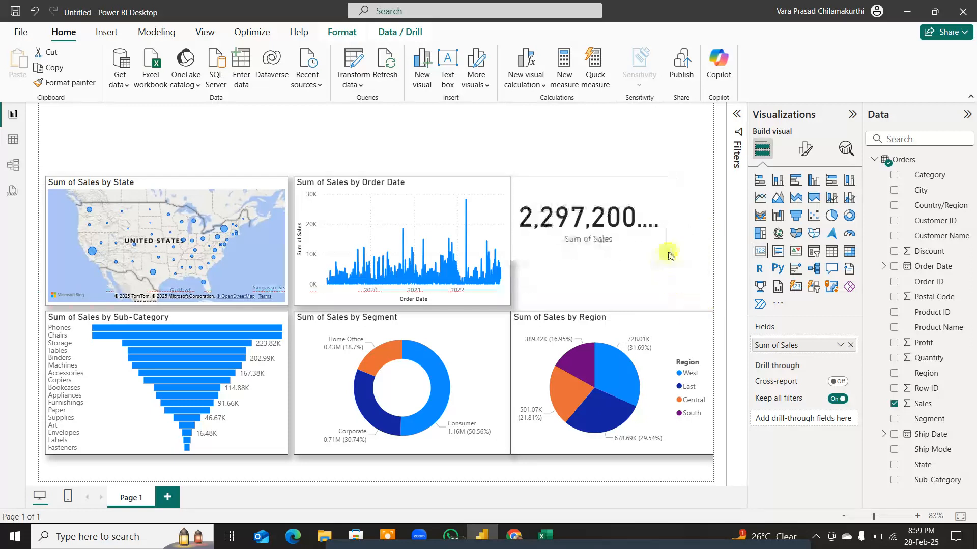
{"action": "left_click_drag", "start_coordinate": [669, 253], "coordinate": [697, 240]}
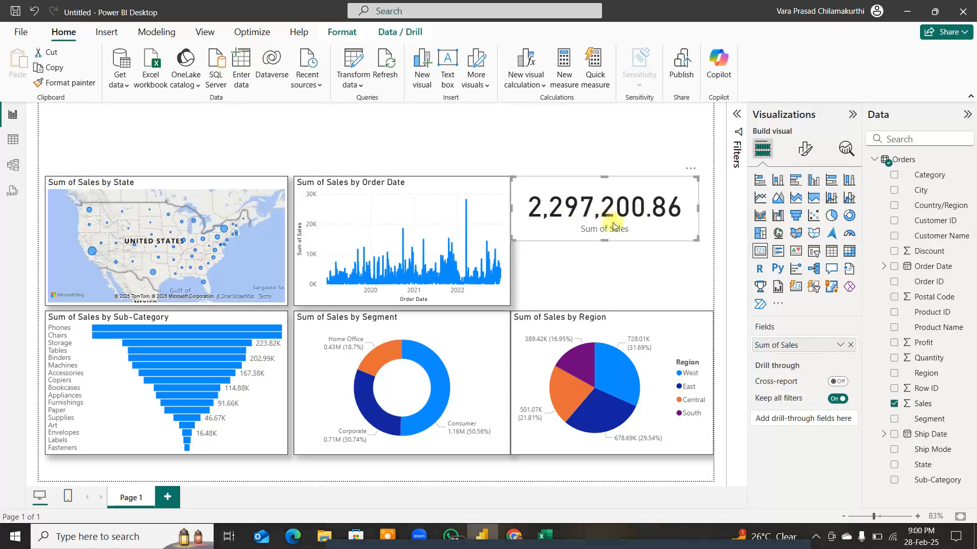
Step: Set the display units of the Sum of Sales card's callout value to Auto
{"action": "left_click", "coordinate": [805, 152]}
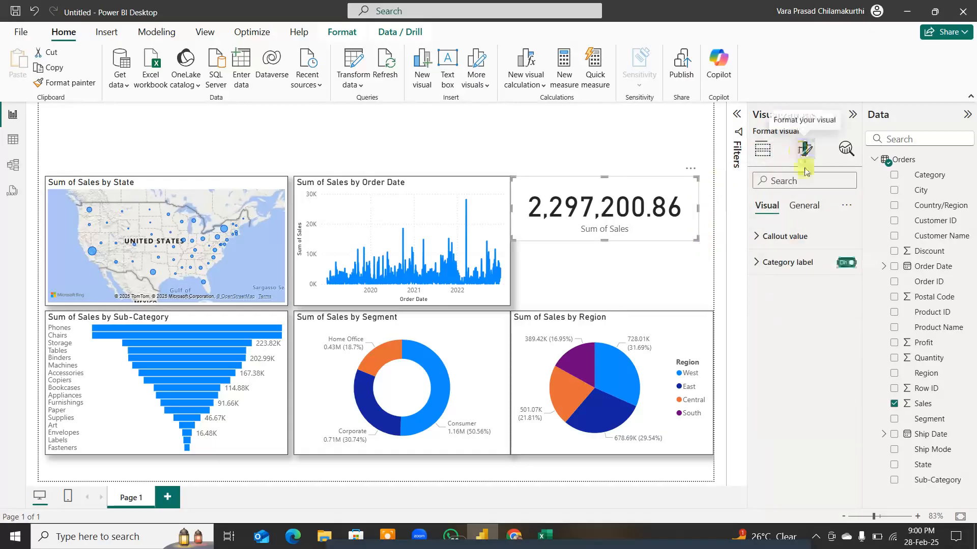
{"action": "left_click", "coordinate": [758, 237]}
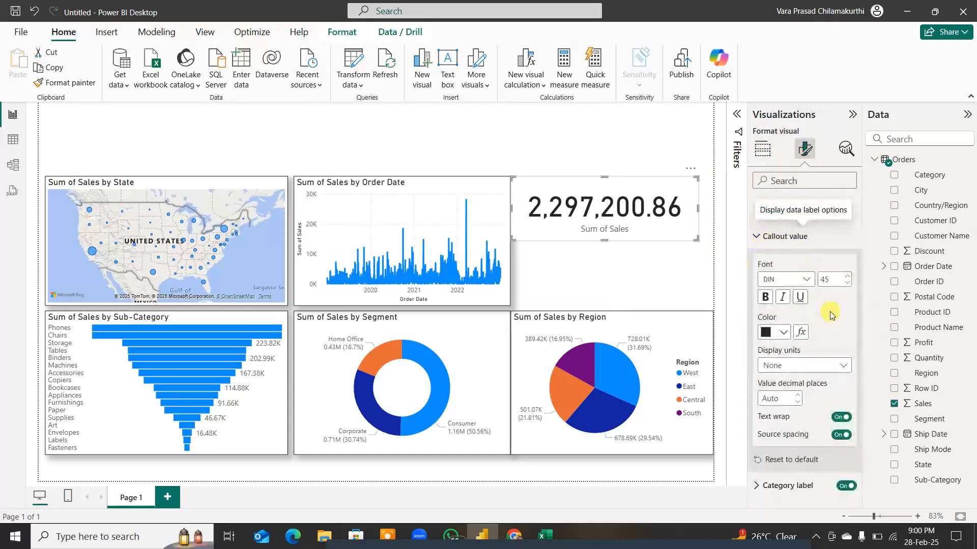
{"action": "left_click", "coordinate": [837, 364]}
{"action": "left_click", "coordinate": [788, 381]}
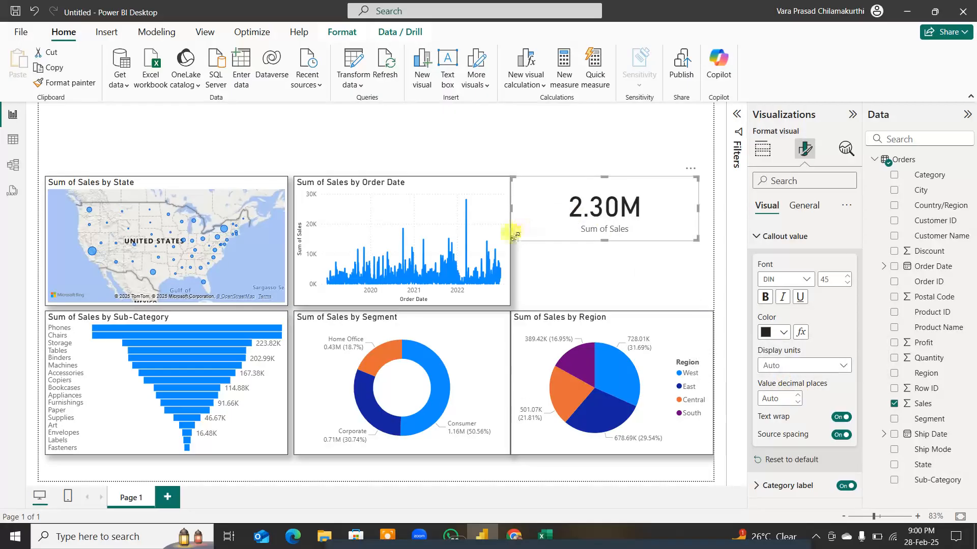
Step: Shrink the Sum of Sales card and place it against the upper right edge of the Order Date chart
{"action": "left_click_drag", "start_coordinate": [511, 238], "coordinate": [585, 228]}
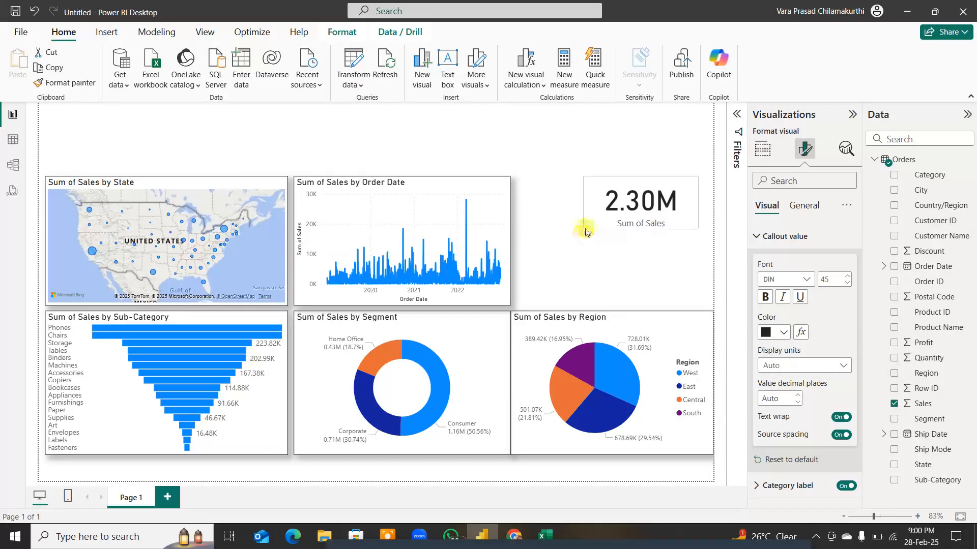
{"action": "left_click_drag", "start_coordinate": [684, 213], "coordinate": [612, 229]}
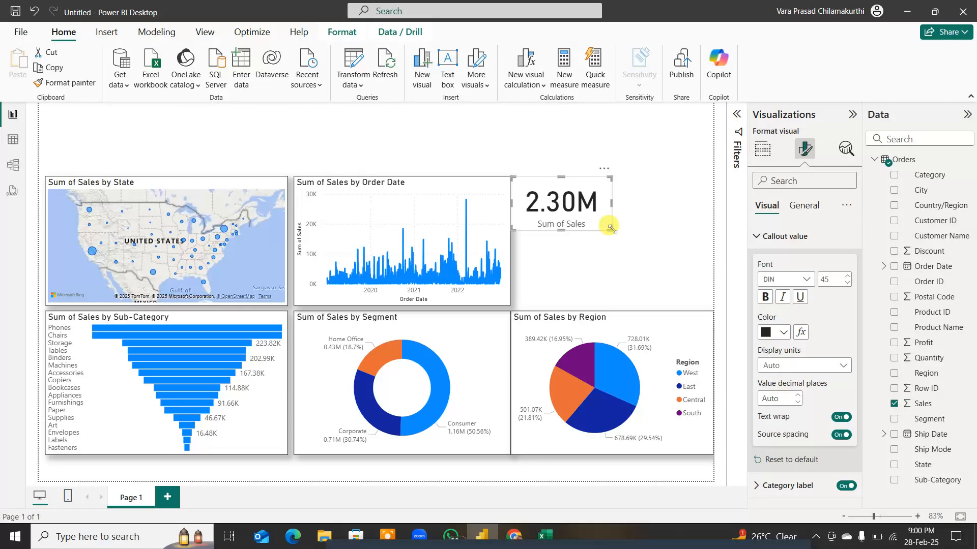
{"action": "left_click_drag", "start_coordinate": [610, 228], "coordinate": [603, 230]}
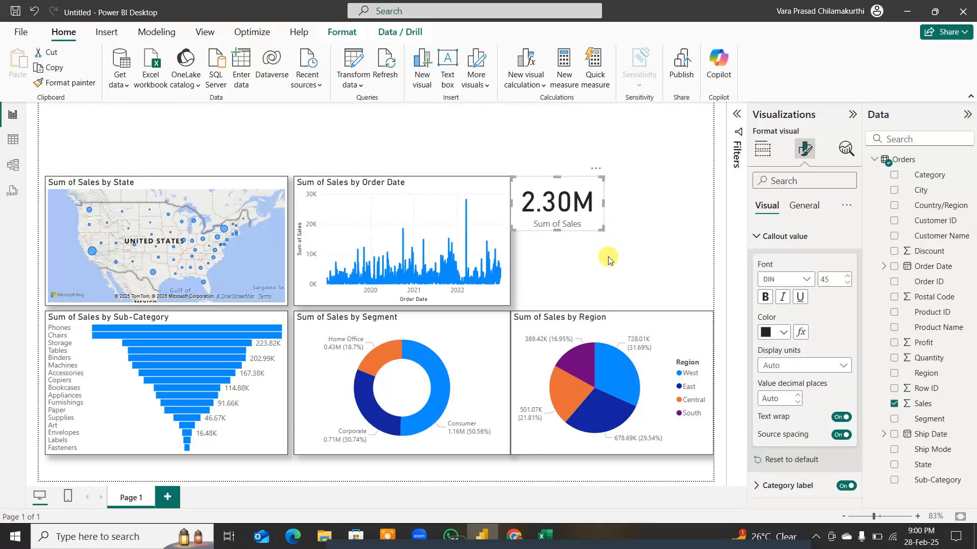
Step: Add a Q&A visual beside the Sum of Sales card, ask "Profit" and convert the answer into a standard visual
{"action": "double_click", "coordinate": [641, 206]}
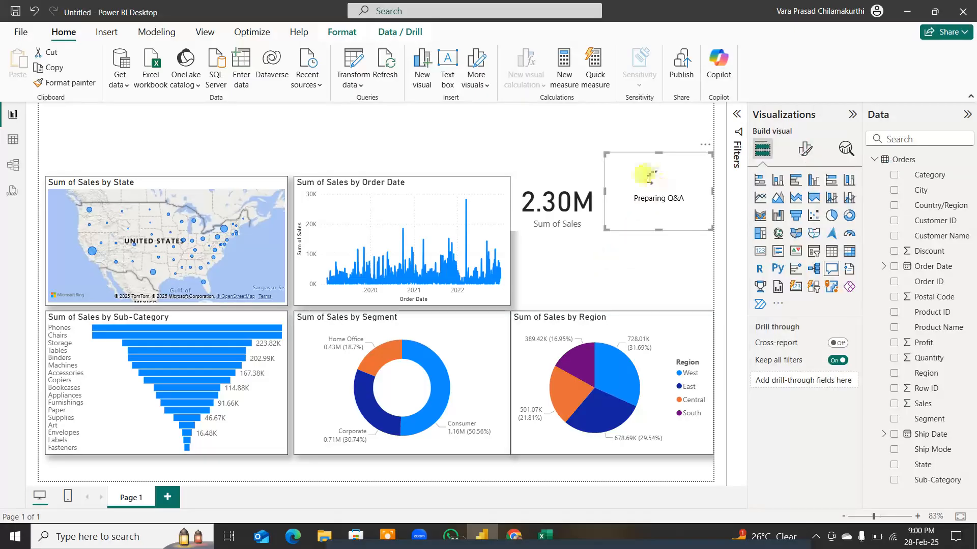
{"action": "left_click", "coordinate": [641, 180]}
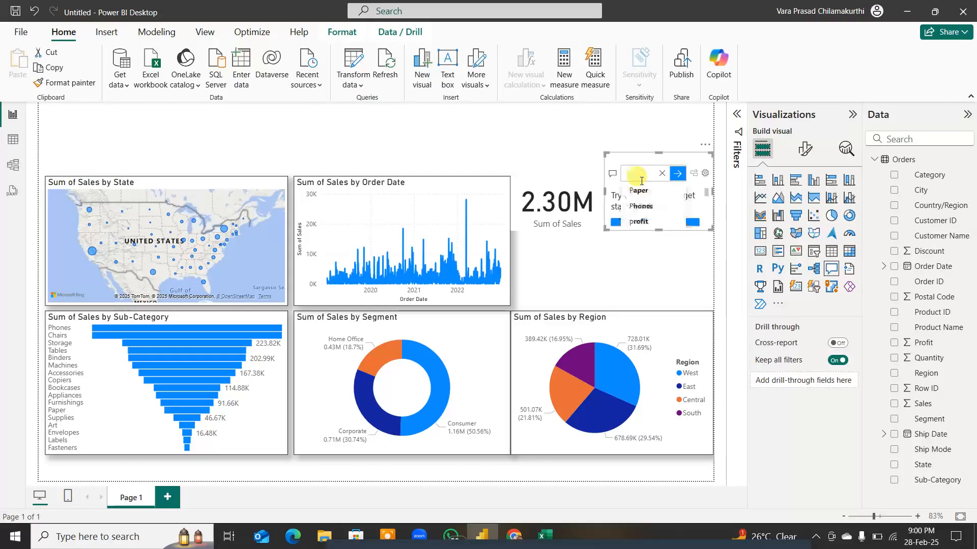
{"action": "type", "text": "Profi"}
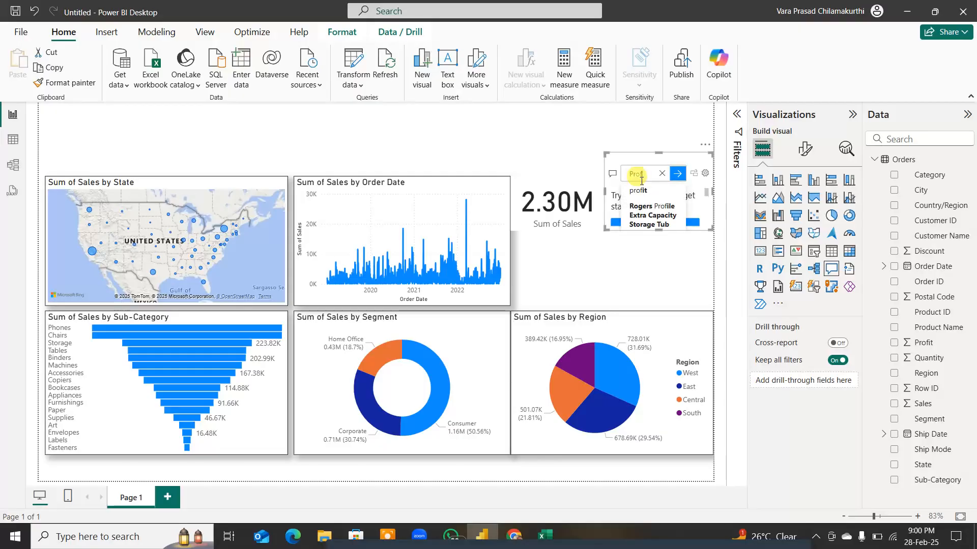
{"action": "type", "text": "t"}
{"action": "key", "text": "Return"}
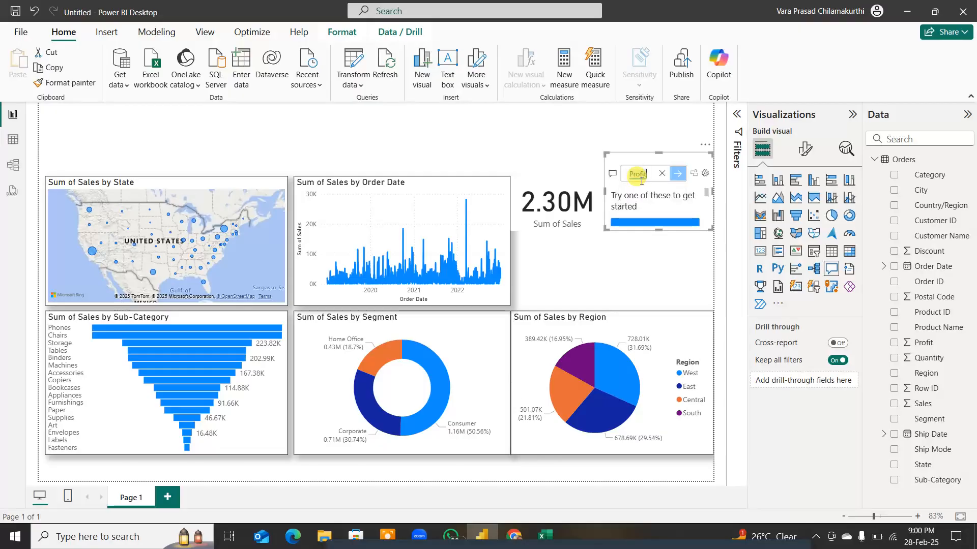
{"action": "left_click", "coordinate": [694, 174]}
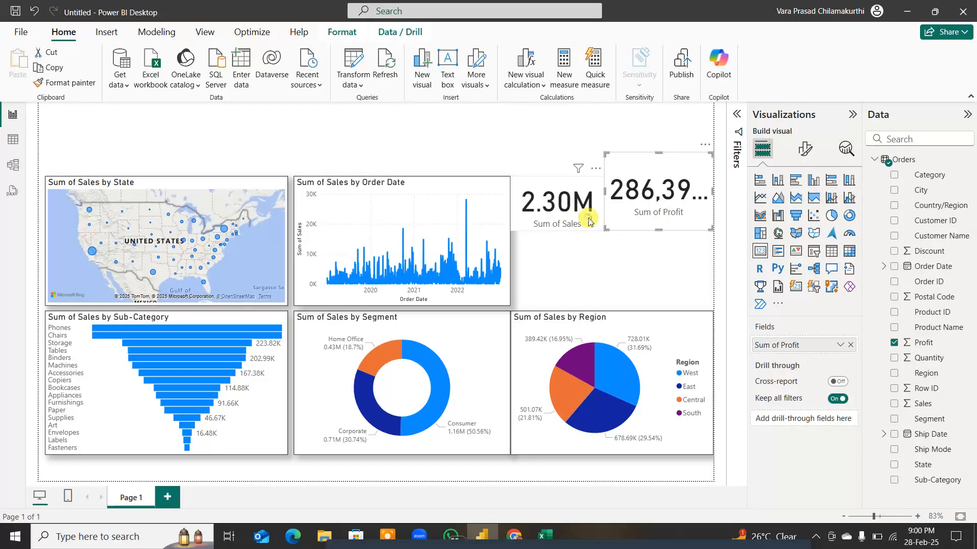
Step: Copy the Sum of Sales card's formatting to the Sum of Profit card with Format painter, and align their upper edges
{"action": "left_click", "coordinate": [589, 220]}
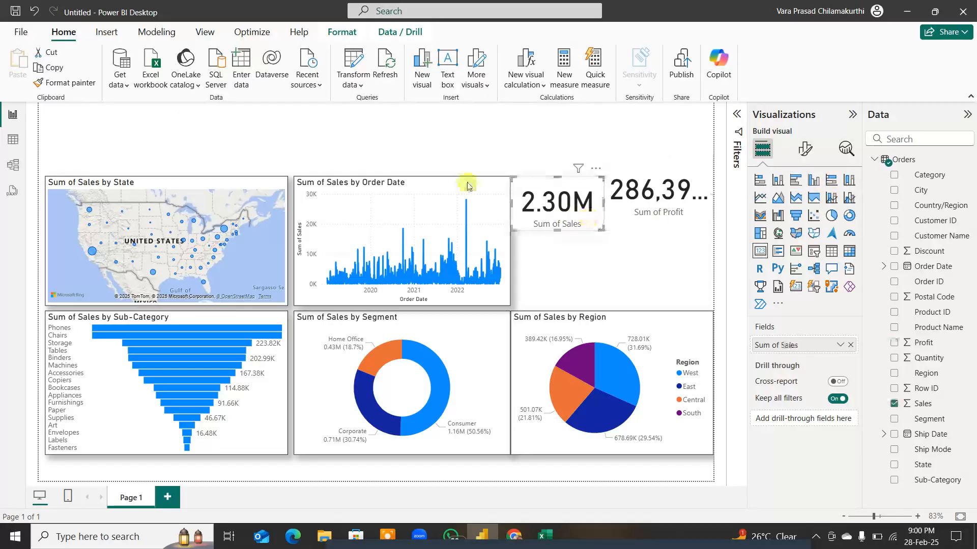
{"action": "left_click", "coordinate": [59, 83]}
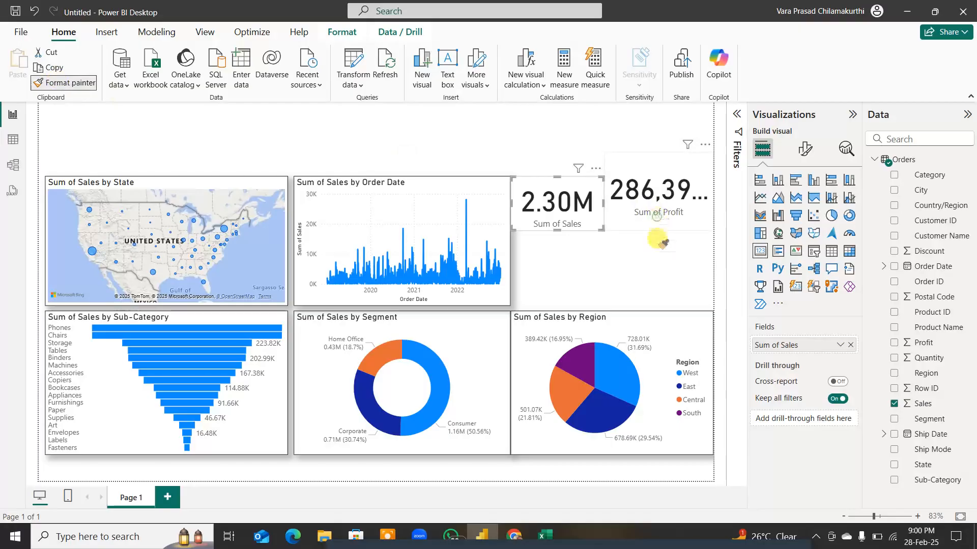
{"action": "left_click", "coordinate": [657, 213]}
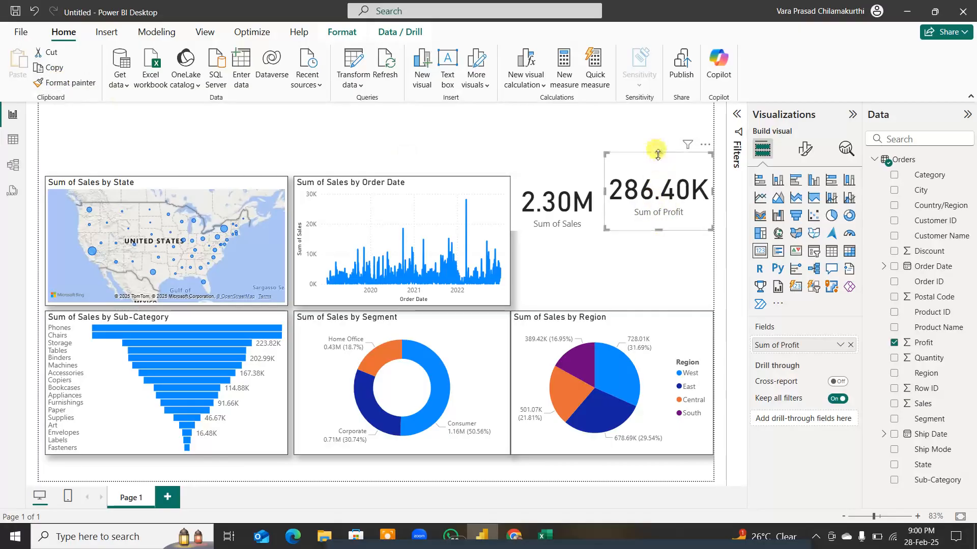
{"action": "left_click_drag", "start_coordinate": [657, 154], "coordinate": [661, 175]}
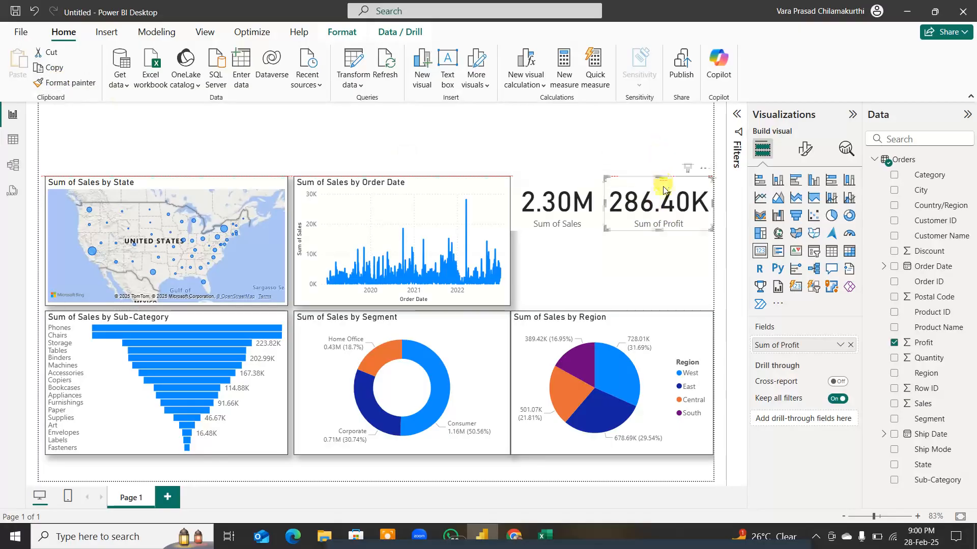
Step: Turn on the visual border and shadow of the Sum of Profit card
{"action": "left_click", "coordinate": [595, 225]}
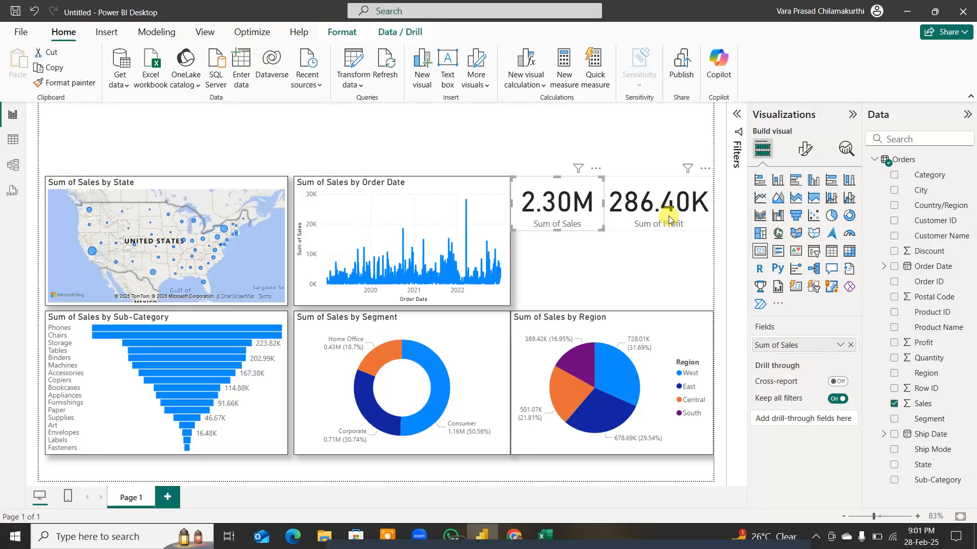
{"action": "left_click", "coordinate": [693, 224]}
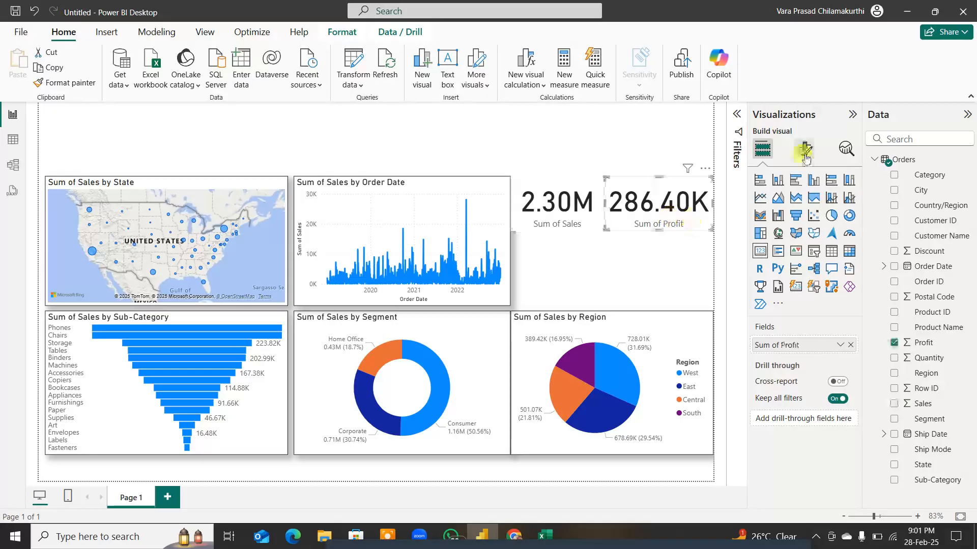
{"action": "left_click", "coordinate": [805, 149]}
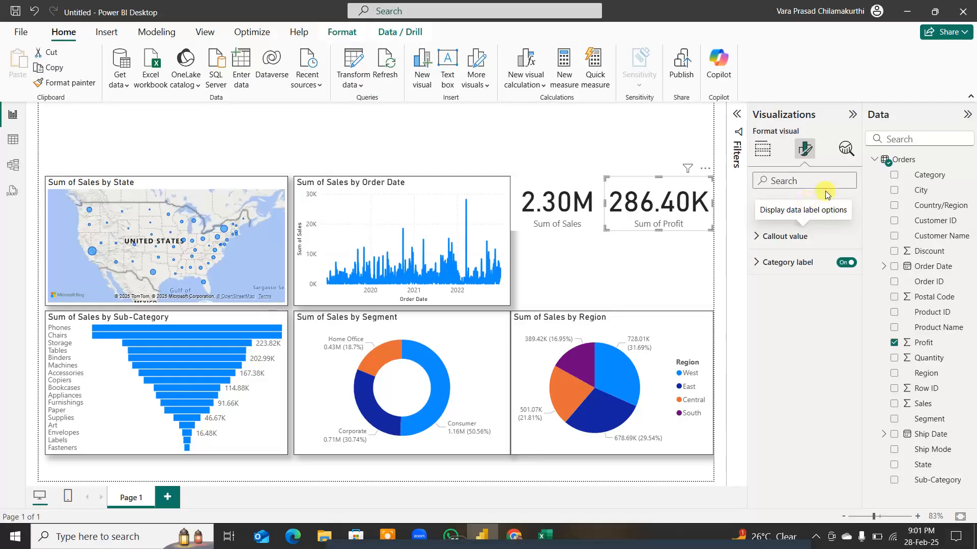
{"action": "left_click", "coordinate": [803, 205]}
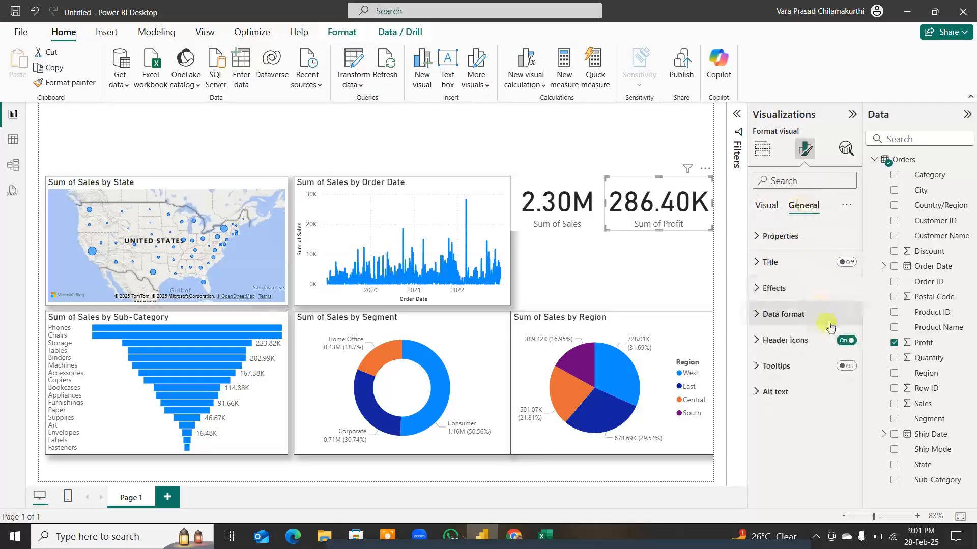
{"action": "left_click", "coordinate": [809, 288]}
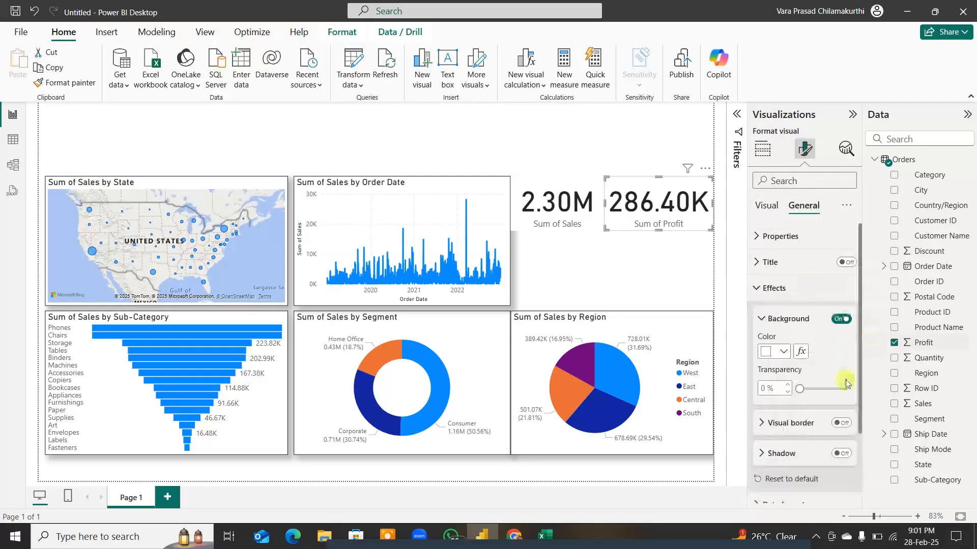
{"action": "left_click", "coordinate": [841, 424]}
{"action": "left_click", "coordinate": [840, 453]}
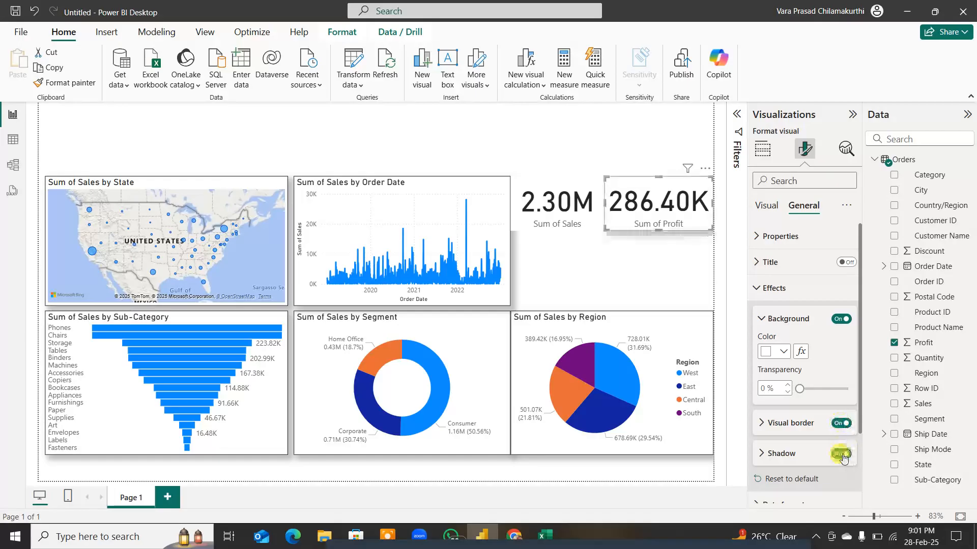
Step: Turn on the visual border and shadow of the Sum of Sales card
{"action": "left_click", "coordinate": [581, 223]}
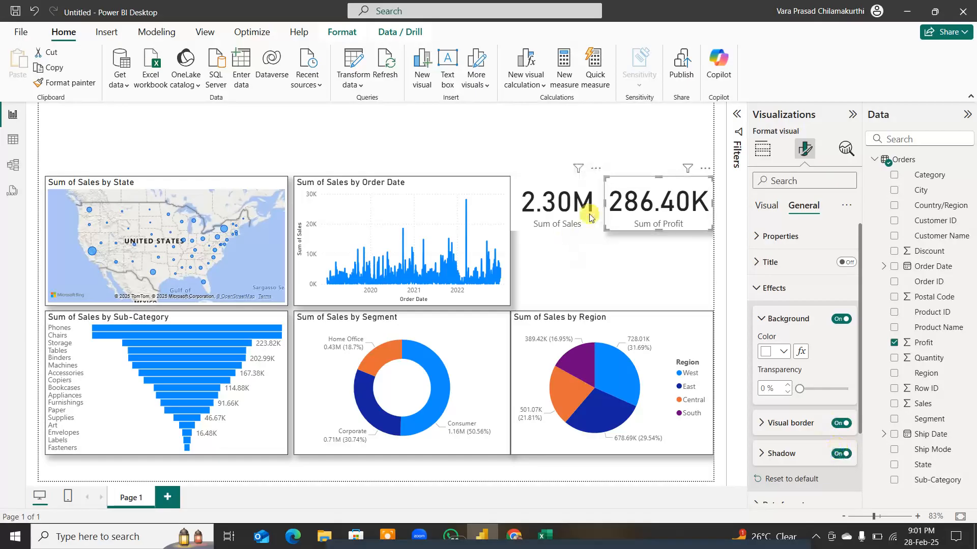
{"action": "left_click", "coordinate": [841, 423]}
{"action": "left_click", "coordinate": [840, 454]}
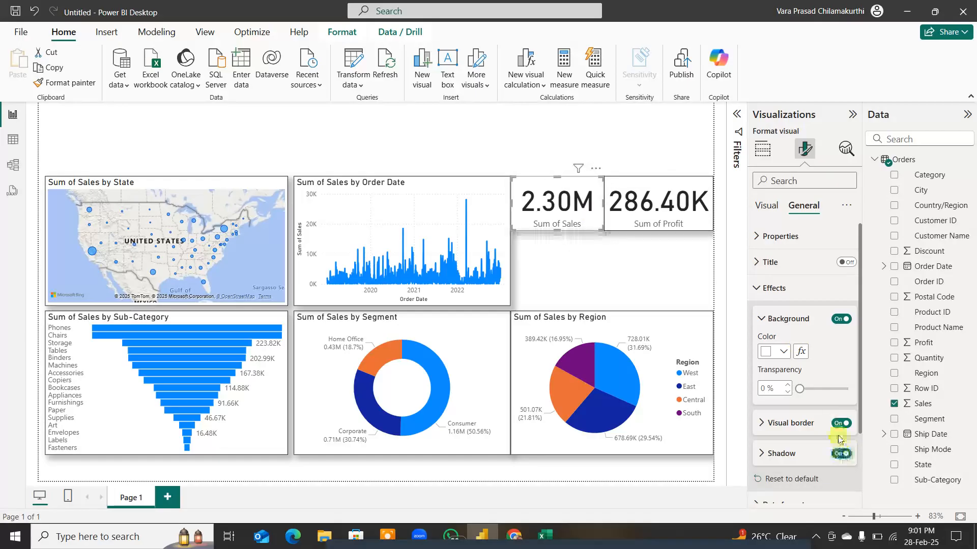
Step: Narrow the Sum of Profit card and slightly widen the Sum of Sales card, leaving a small gap between them
{"action": "left_click", "coordinate": [619, 219]}
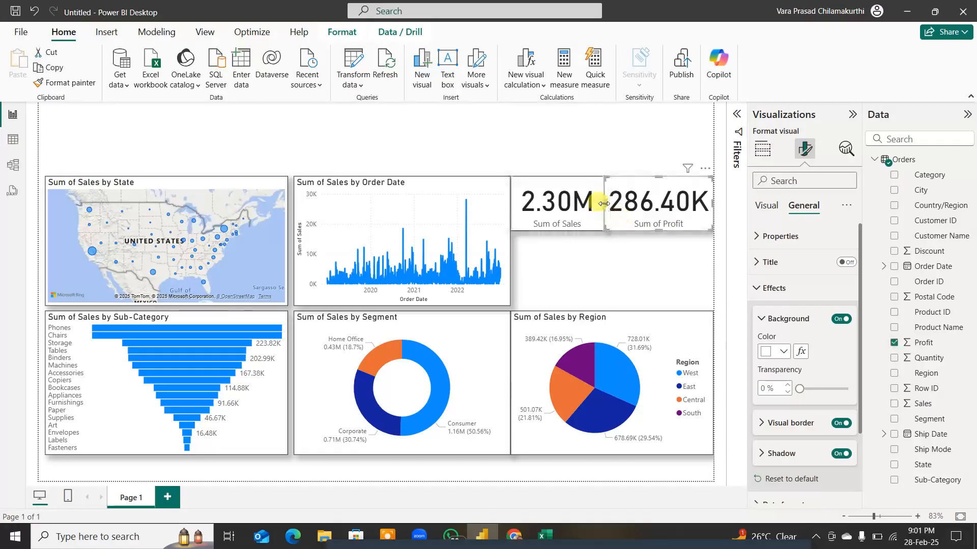
{"action": "mouse_move", "coordinate": [605, 203]}
{"action": "left_mouse_down"}
{"action": "mouse_move", "coordinate": [620, 204]}
{"action": "mouse_move", "coordinate": [606, 205]}
{"action": "left_mouse_up"}
{"action": "left_click", "coordinate": [604, 205]}
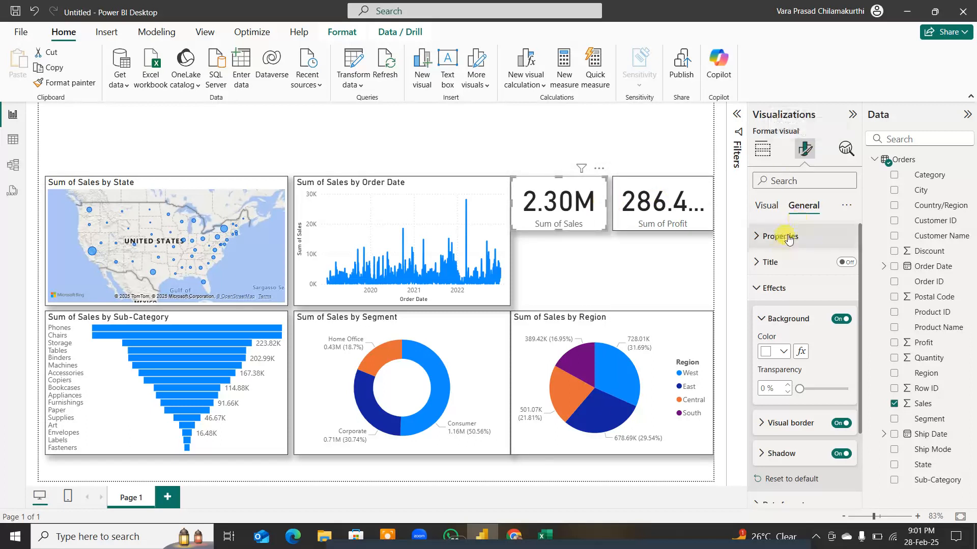
Step: Set the callout value font size of the Sum of Sales card to 35
{"action": "left_click", "coordinate": [767, 206]}
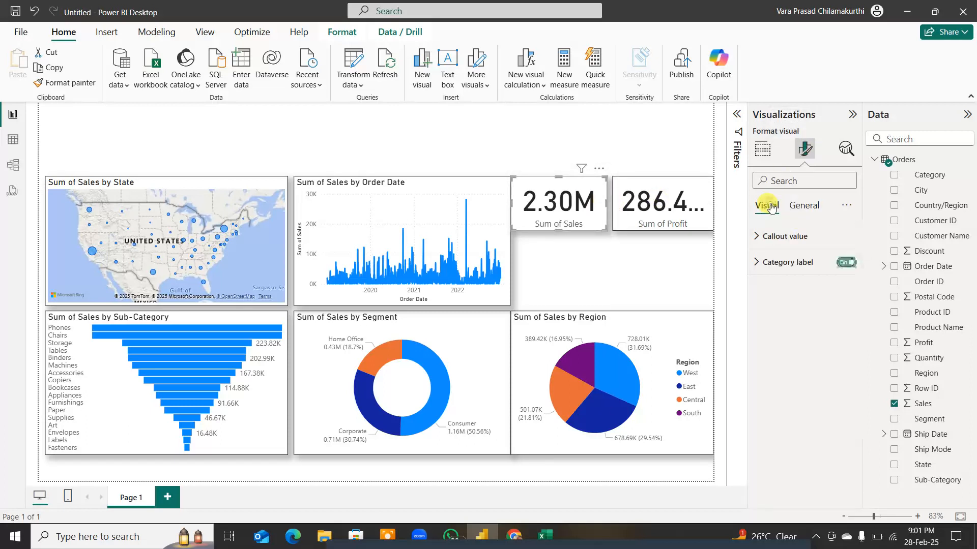
{"action": "left_click", "coordinate": [767, 247]}
{"action": "left_click", "coordinate": [830, 279]}
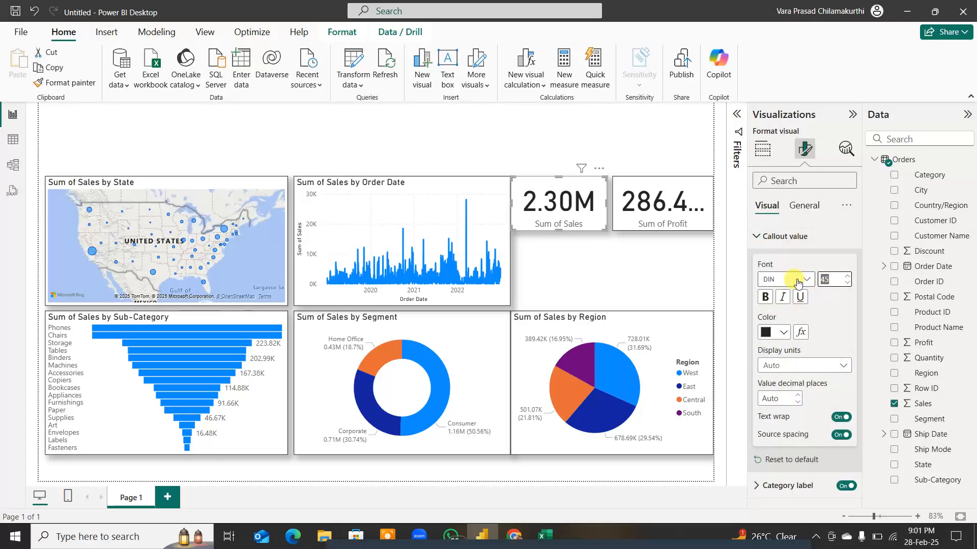
{"action": "key", "text": "Return"}
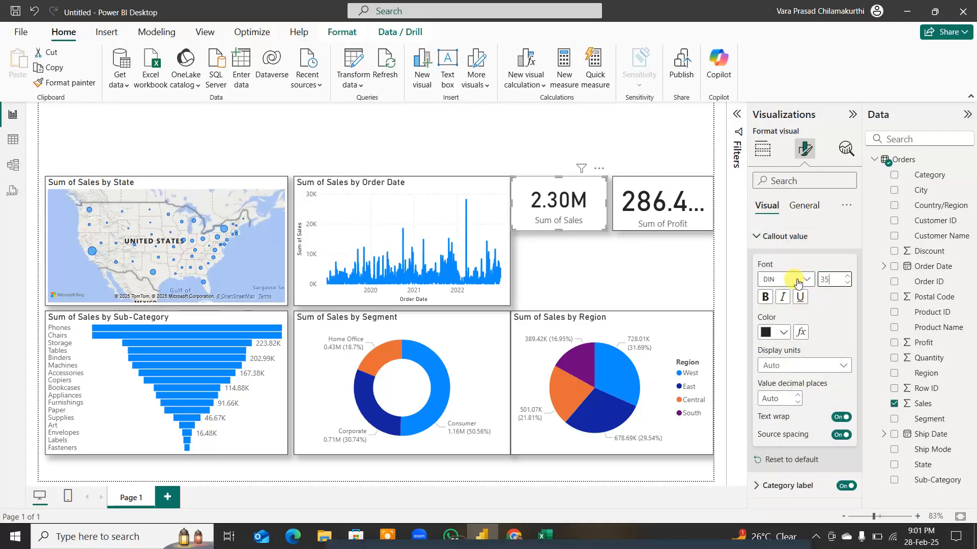
Step: Set the callout value font size of the Sum of Profit card to 35
{"action": "left_click", "coordinate": [702, 219]}
{"action": "left_click", "coordinate": [831, 280]}
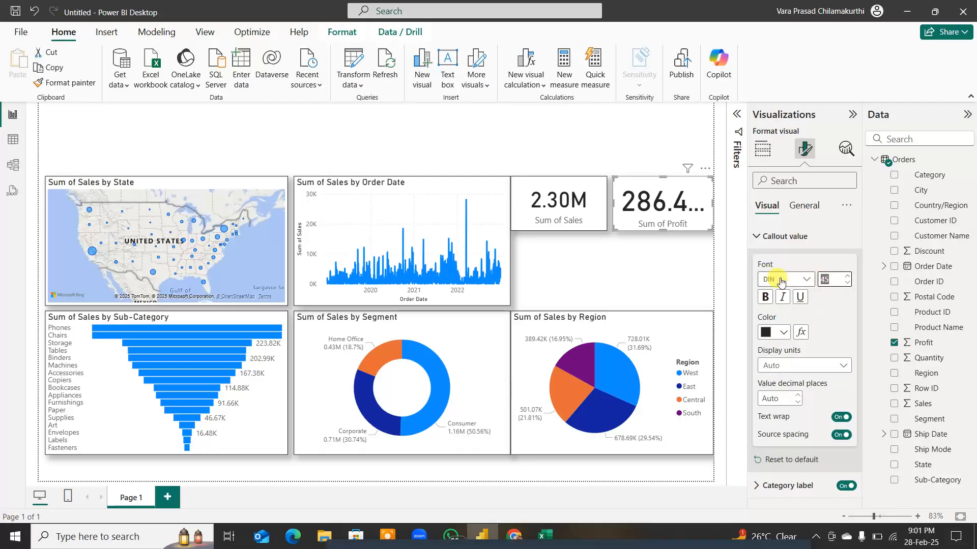
{"action": "type", "text": "35"}
{"action": "key", "text": "Return"}
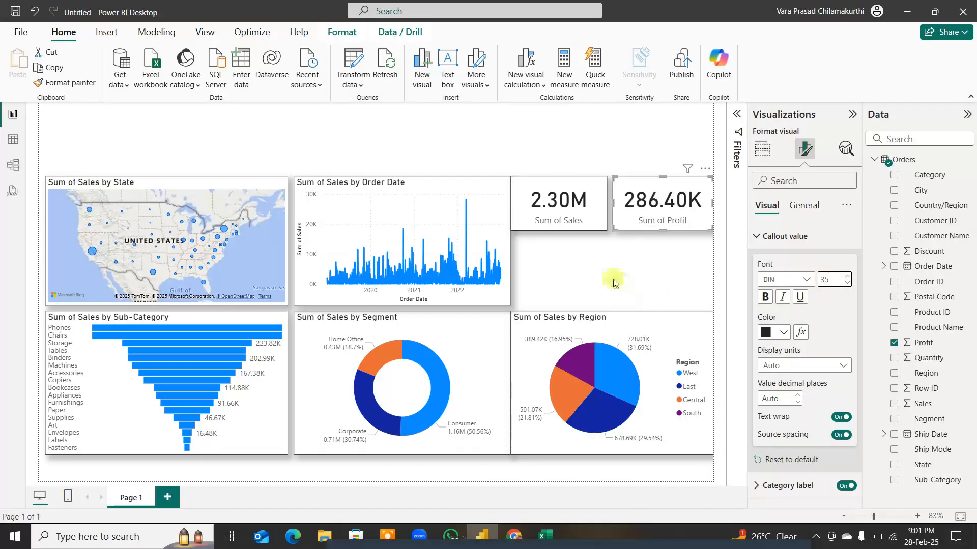
{"action": "left_click", "coordinate": [604, 264]}
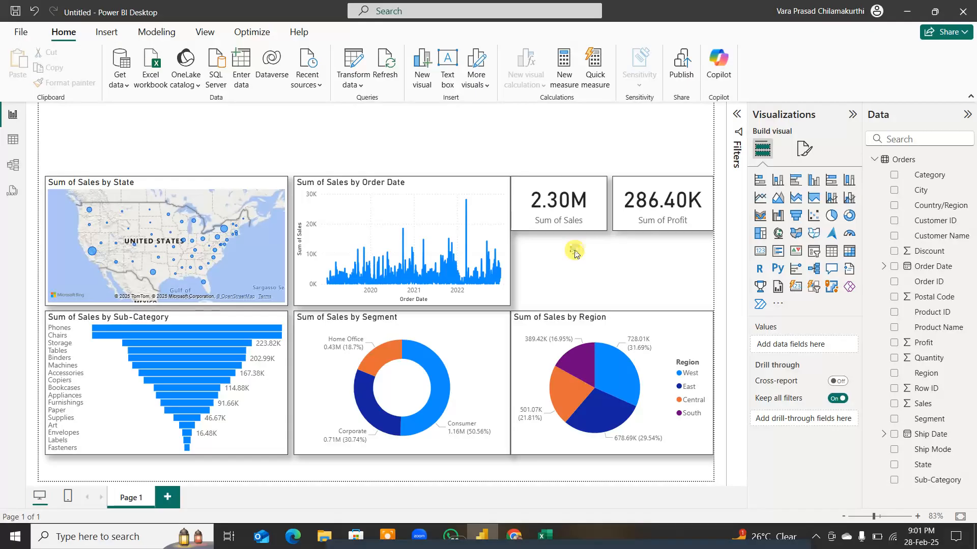
Step: Add a Q&A visual below the Sum of Sales card, ask for "quantity" and convert the answer to a standard card
{"action": "double_click", "coordinate": [574, 253]}
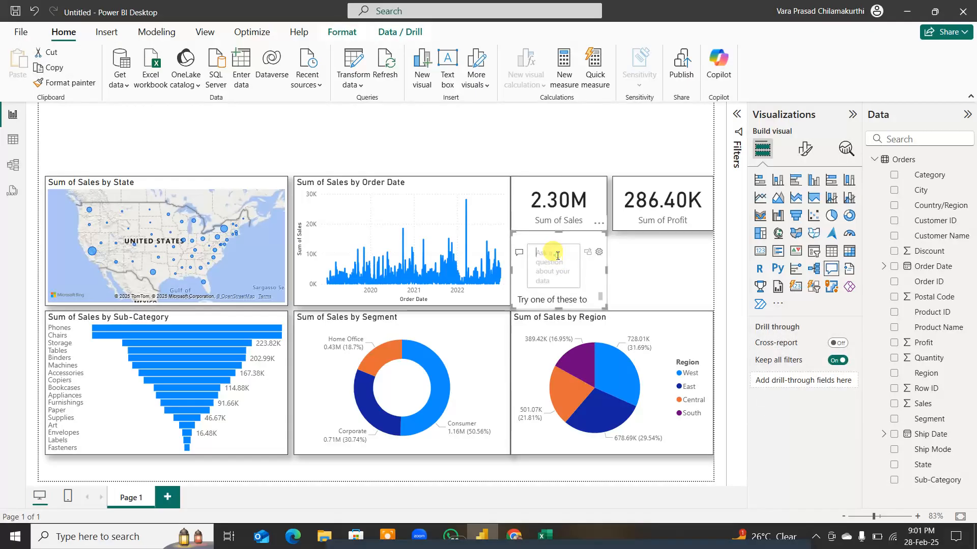
{"action": "left_click", "coordinate": [558, 256]}
{"action": "type", "text": "quantity"}
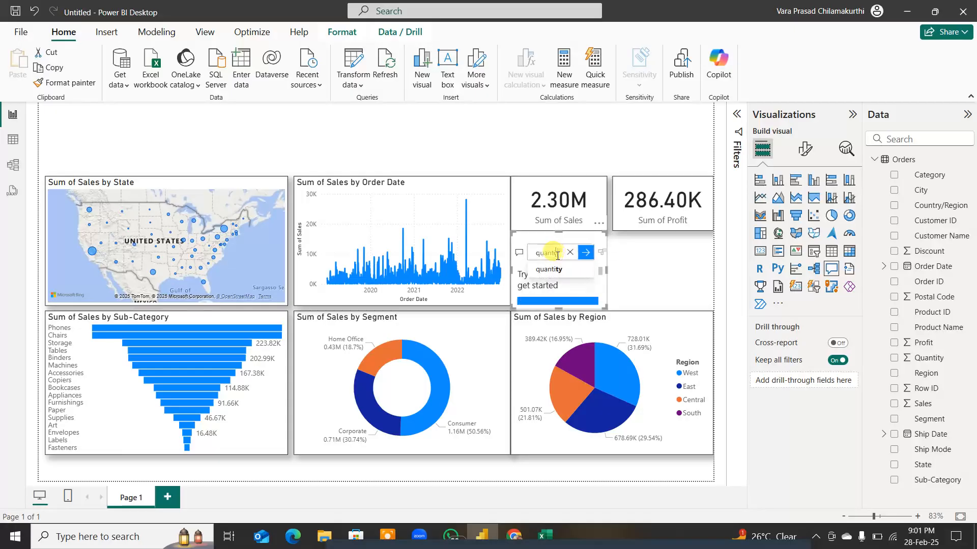
{"action": "left_click", "coordinate": [602, 253]}
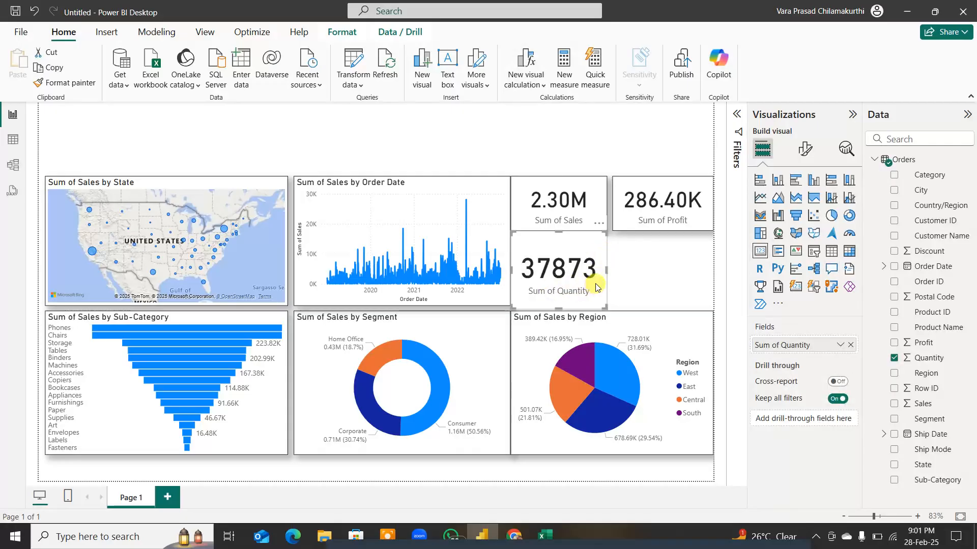
Step: Copy the Sum of Sales card's formatting to the Sum of Quantity card and reduce its height, leaving a gap above and below
{"action": "left_click", "coordinate": [588, 203]}
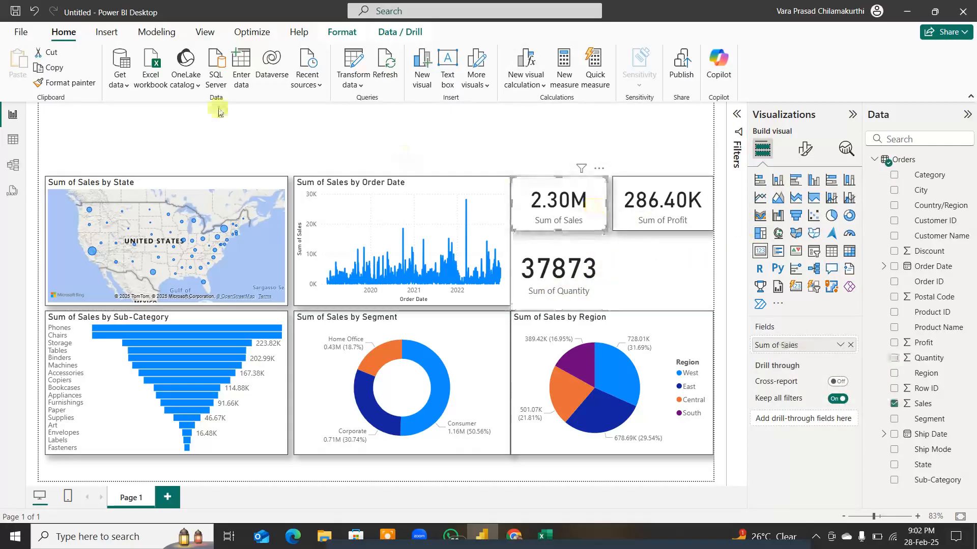
{"action": "left_click", "coordinate": [79, 83]}
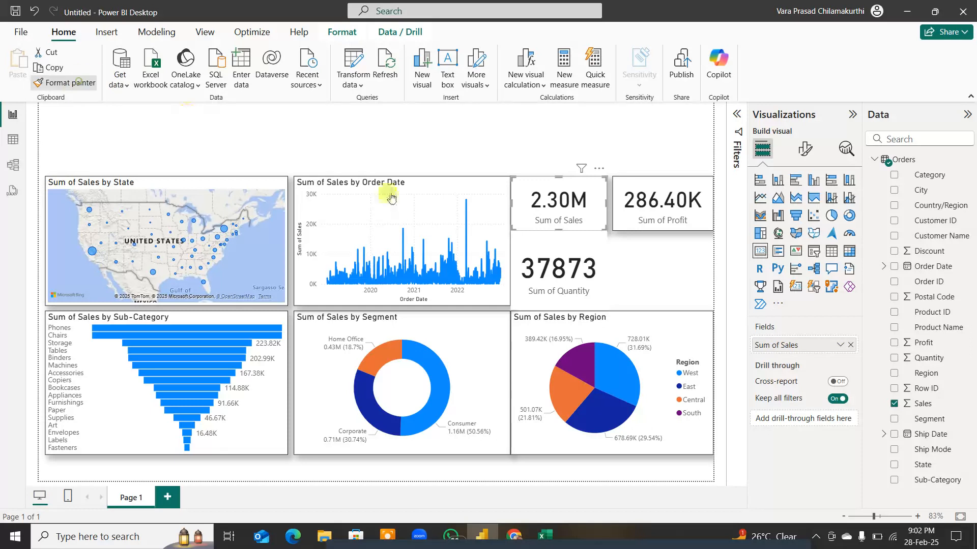
{"action": "left_click", "coordinate": [600, 275]}
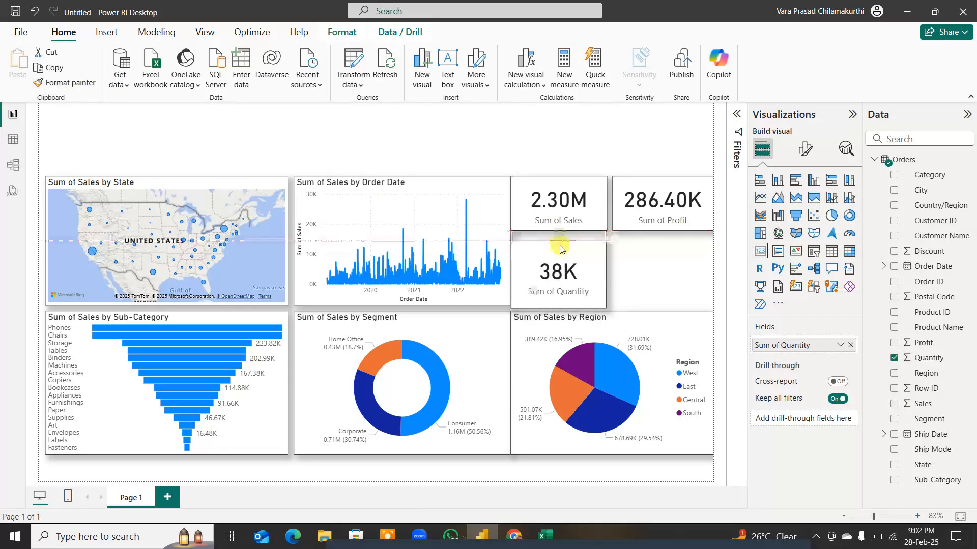
{"action": "mouse_move", "coordinate": [563, 260]}
{"action": "left_mouse_down"}
{"action": "mouse_move", "coordinate": [587, 252]}
{"action": "mouse_move", "coordinate": [561, 241]}
{"action": "left_mouse_up"}
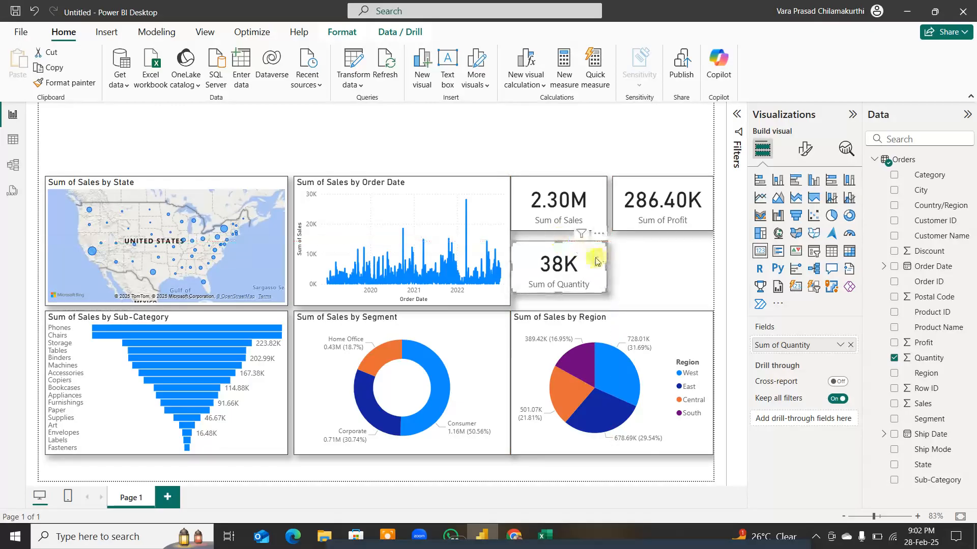
Step: Add a Q&A visual below the Sum of Profit card, ask for "discount" and convert the answer to a standard card
{"action": "double_click", "coordinate": [657, 259]}
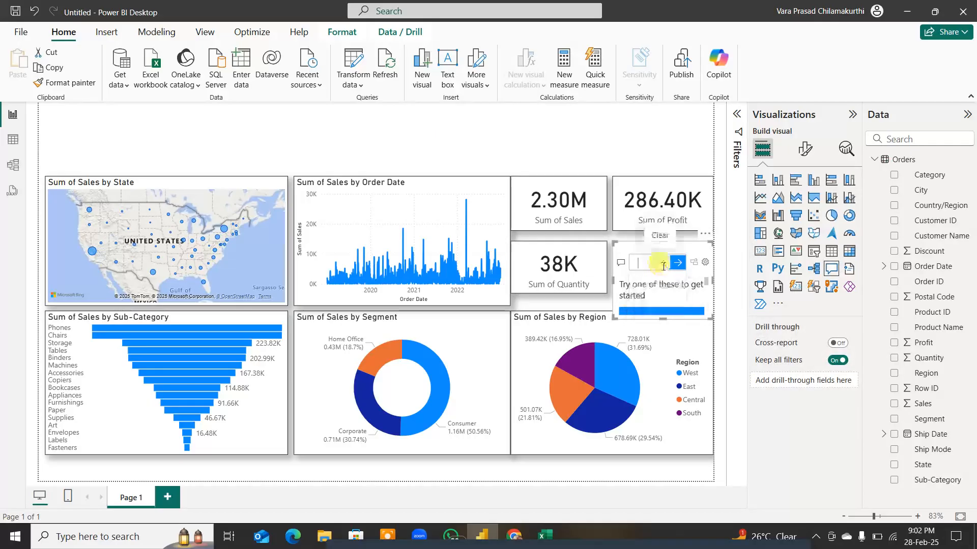
{"action": "type", "text": "dis"}
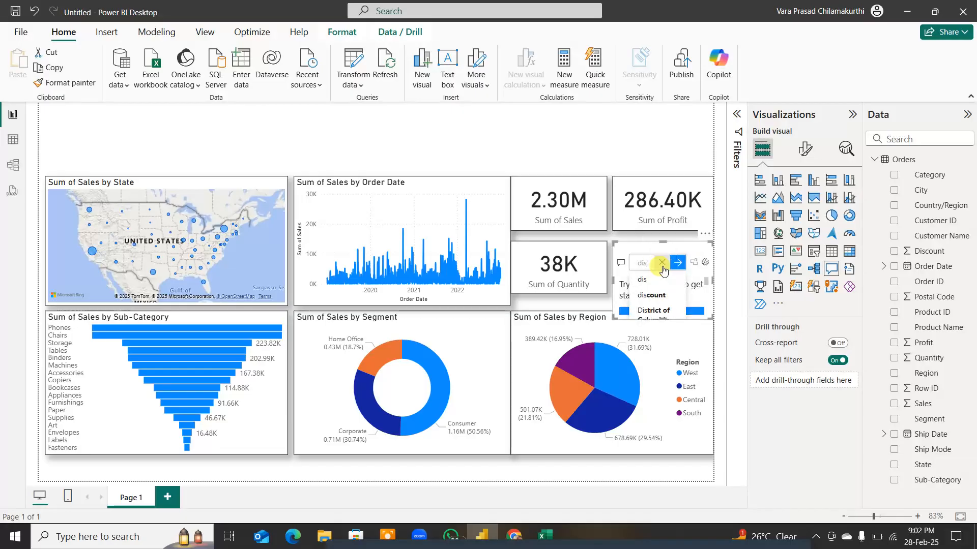
{"action": "key", "text": "Down"}
{"action": "key", "text": "Down"}
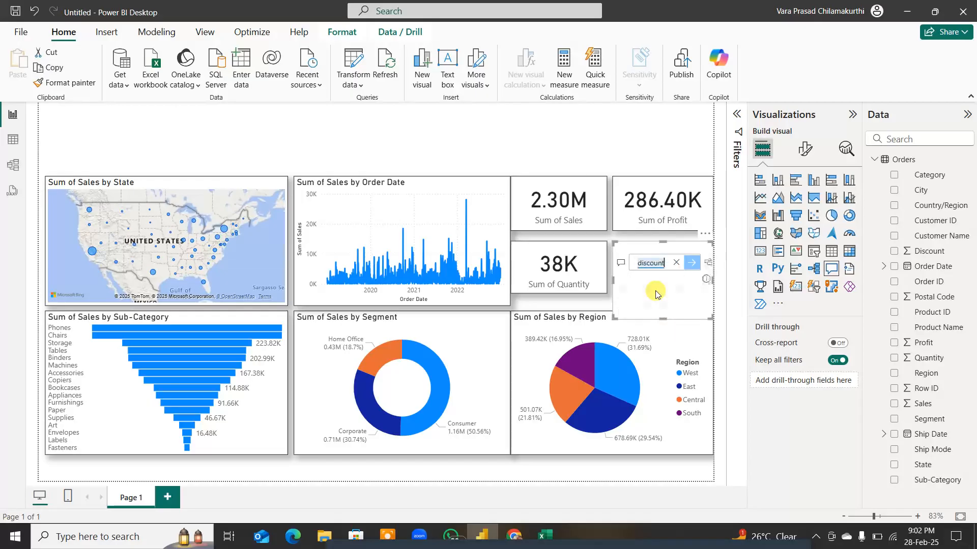
{"action": "left_click", "coordinate": [706, 265]}
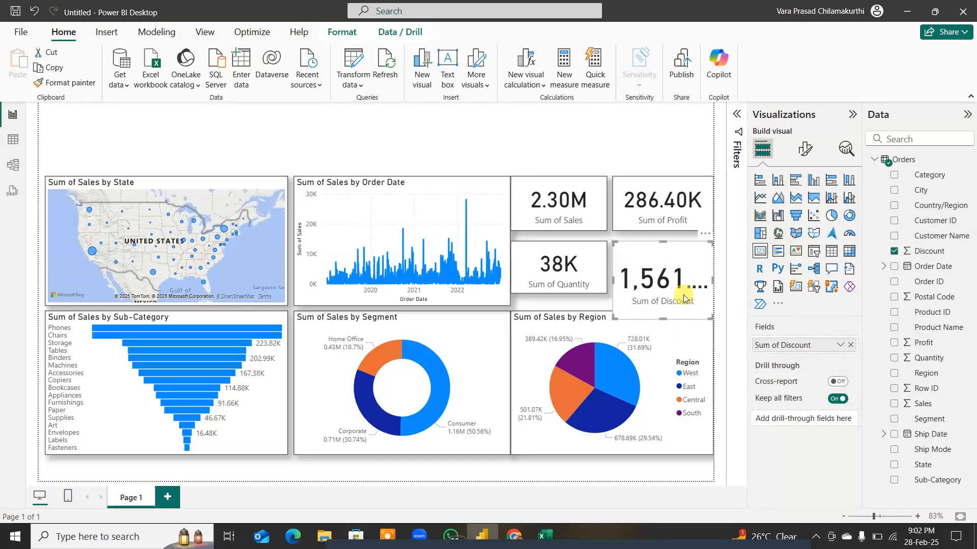
Step: Shorten the Sum of Discount card to the Sum of Quantity card's height and copy that card's formatting to it
{"action": "left_click_drag", "start_coordinate": [663, 317], "coordinate": [661, 292]}
{"action": "left_click", "coordinate": [585, 257]}
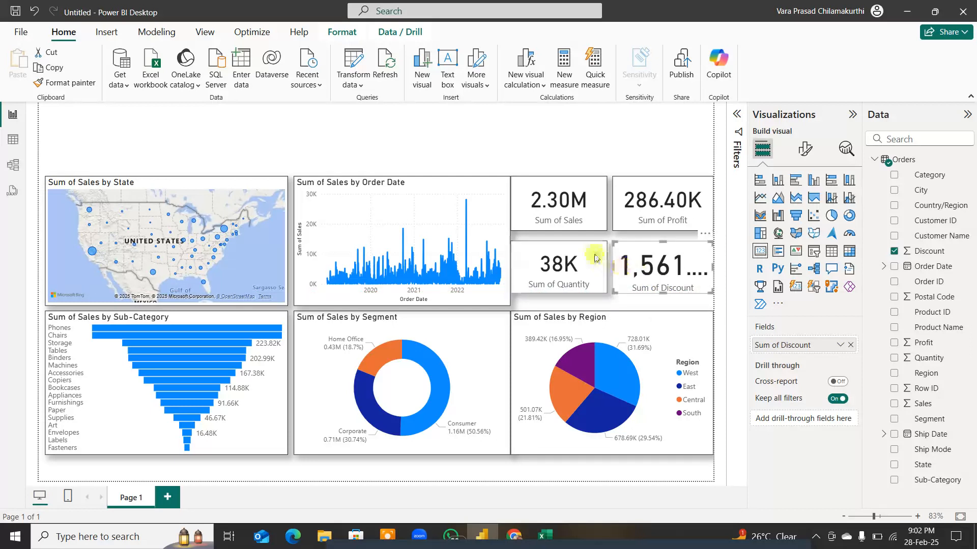
{"action": "left_click", "coordinate": [92, 90]}
{"action": "left_click", "coordinate": [692, 252]}
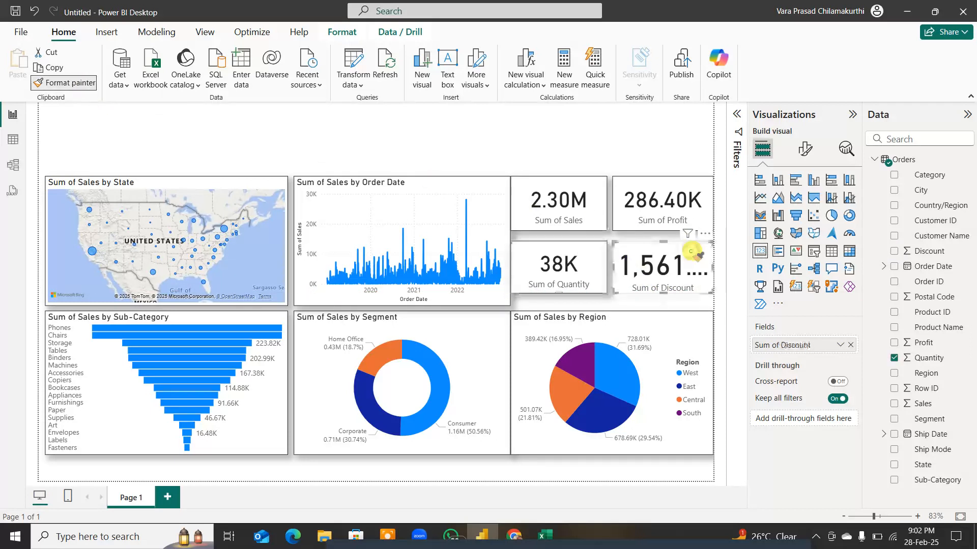
{"action": "left_click", "coordinate": [692, 305]}
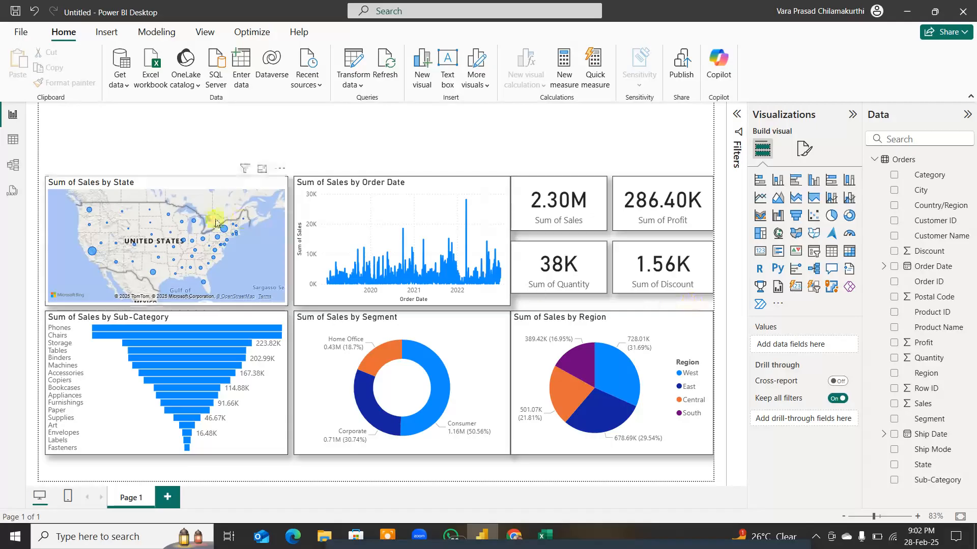
Step: Examine the data point tooltips of the Sales by State map and the Sales by Sub-Category funnel
{"action": "left_click", "coordinate": [192, 236]}
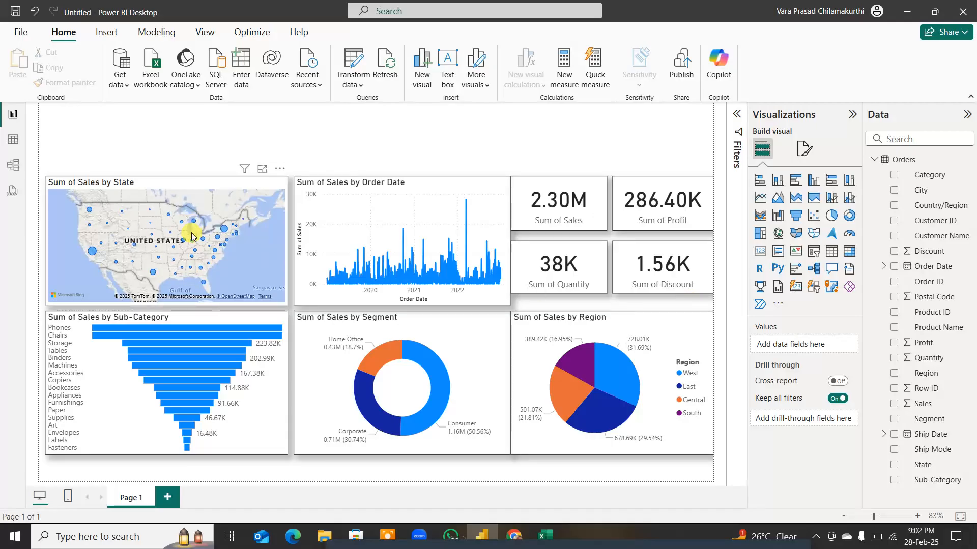
{"action": "mouse_move", "coordinate": [92, 254]}
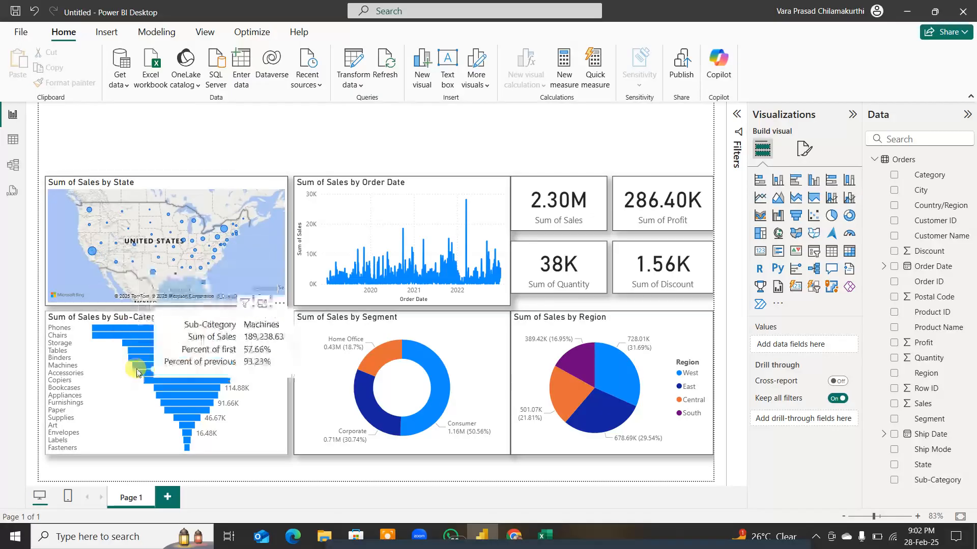
{"action": "mouse_move", "coordinate": [118, 334]}
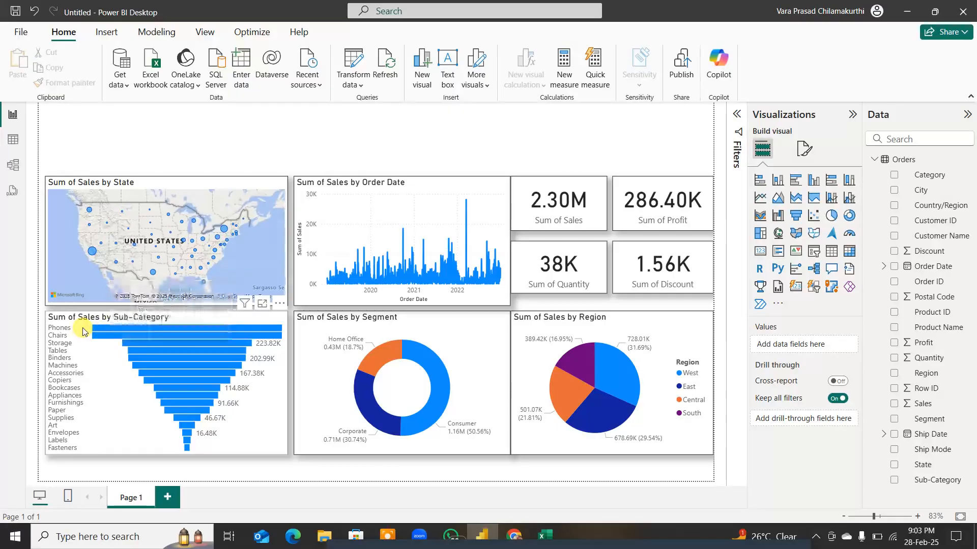
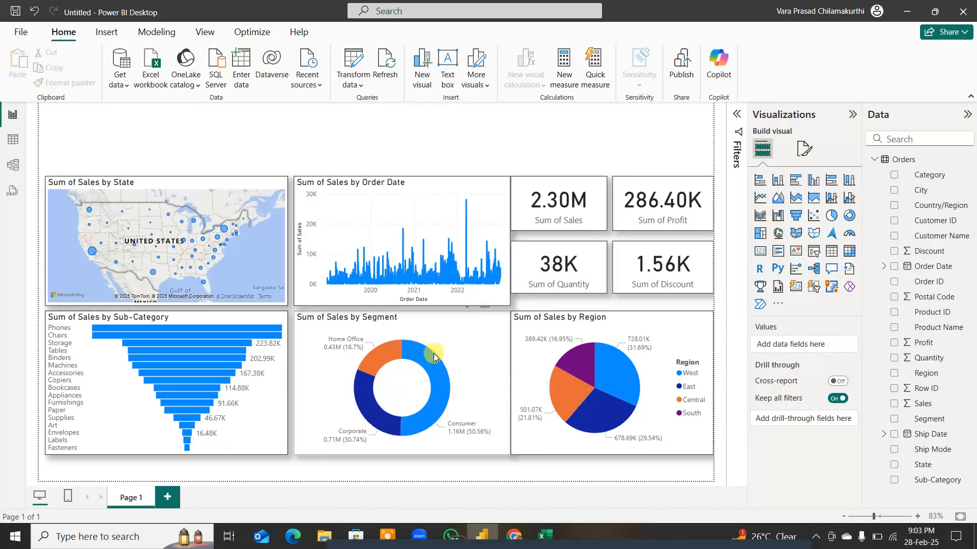
Step: Examine the data point tooltips of the Sales by Segment donut and Sales by Region pie, plus the Quantity and Discount cards
{"action": "mouse_move", "coordinate": [441, 374]}
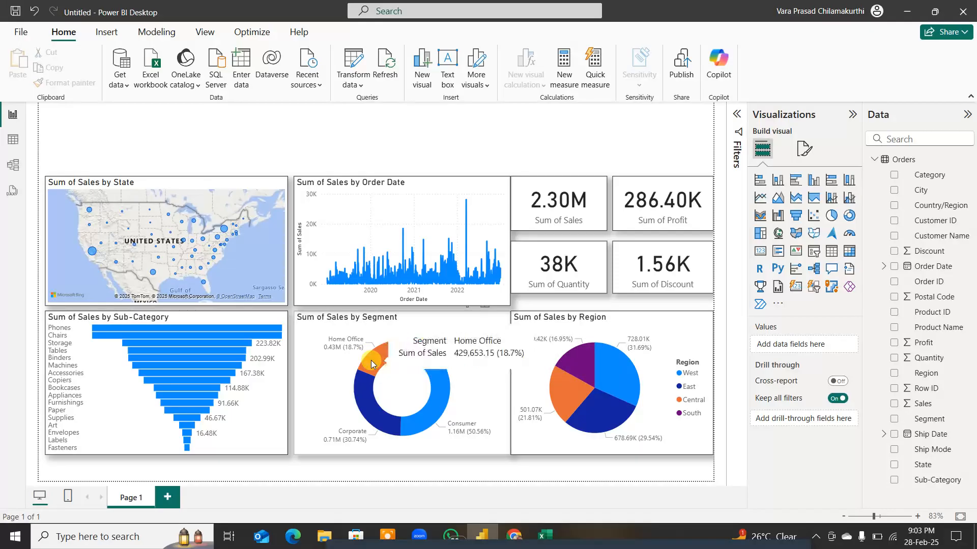
{"action": "mouse_move", "coordinate": [371, 405]}
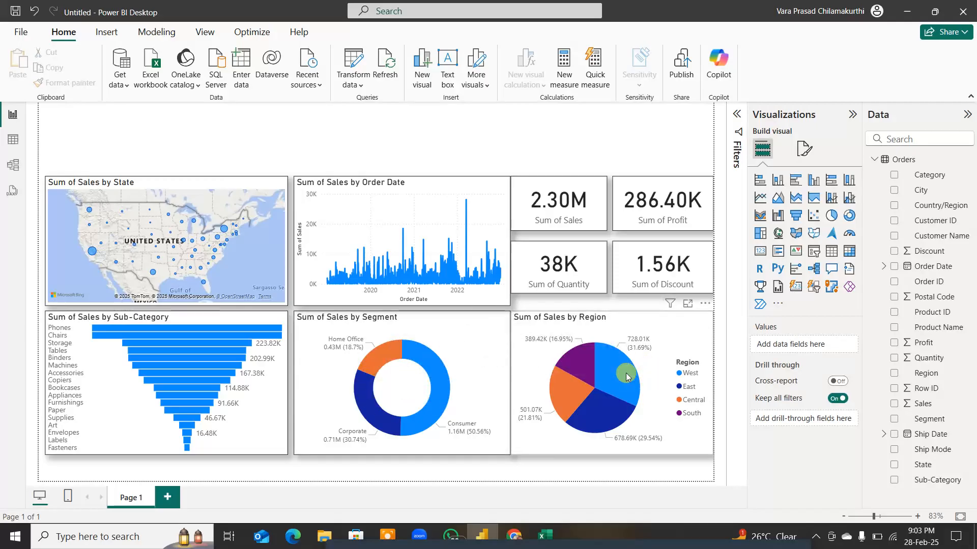
{"action": "mouse_move", "coordinate": [627, 377]}
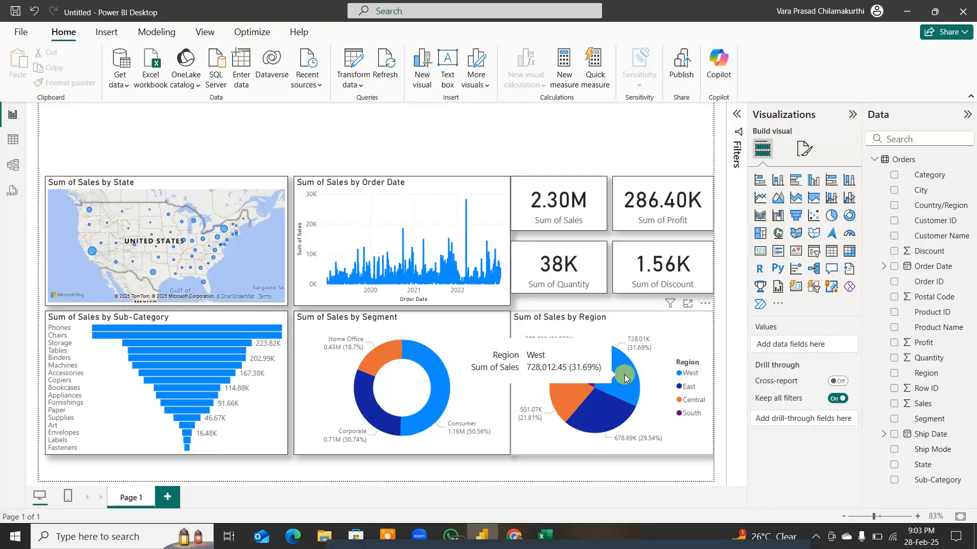
{"action": "mouse_move", "coordinate": [617, 412]}
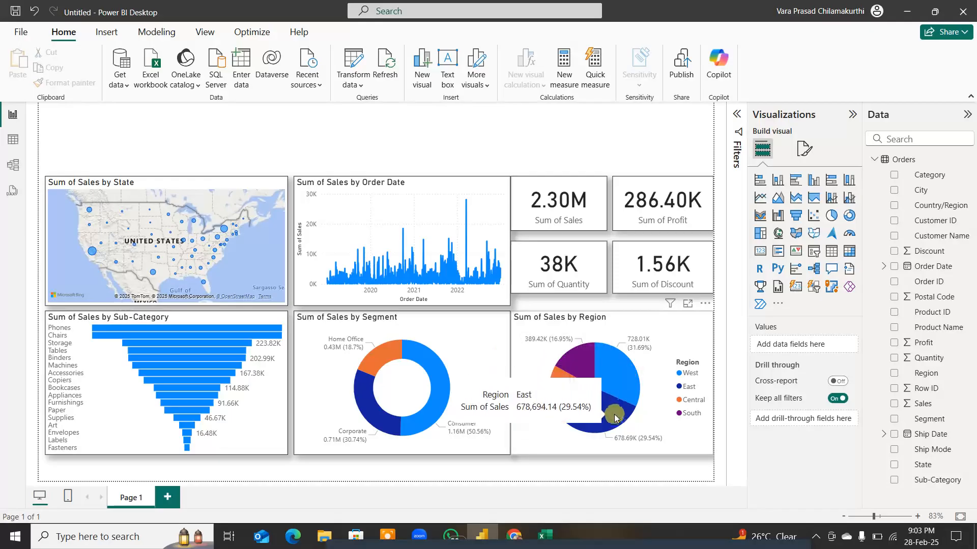
{"action": "mouse_move", "coordinate": [580, 367]}
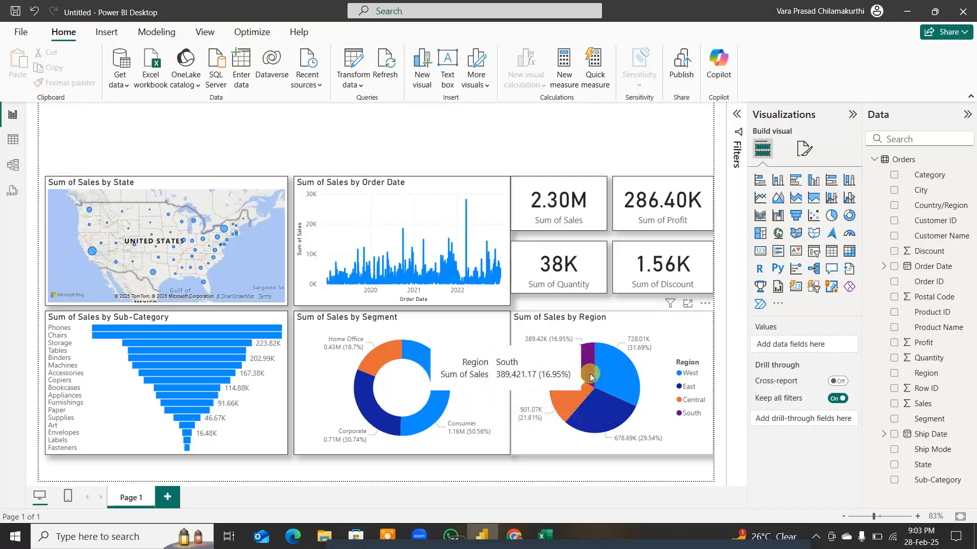
{"action": "mouse_move", "coordinate": [564, 396]}
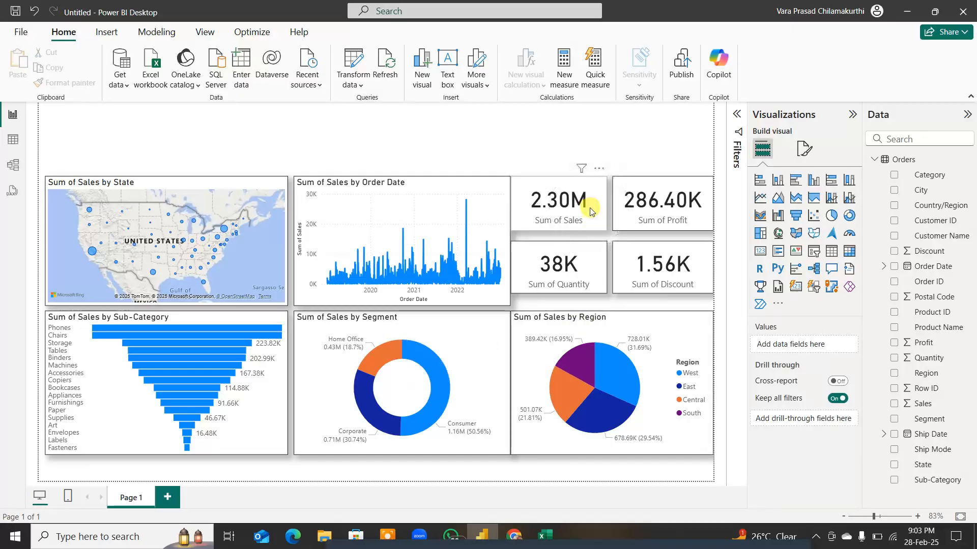
{"action": "left_click", "coordinate": [570, 277]}
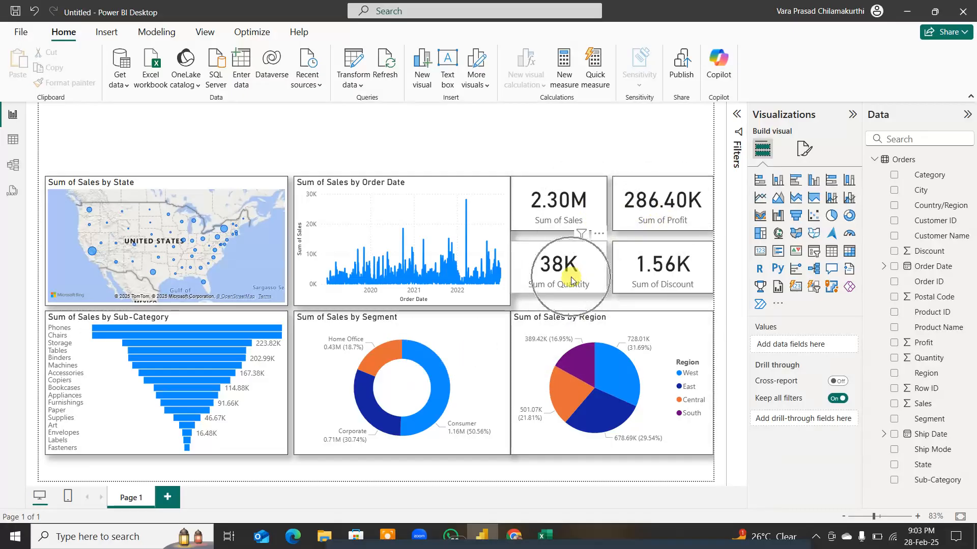
{"action": "left_click", "coordinate": [657, 277]}
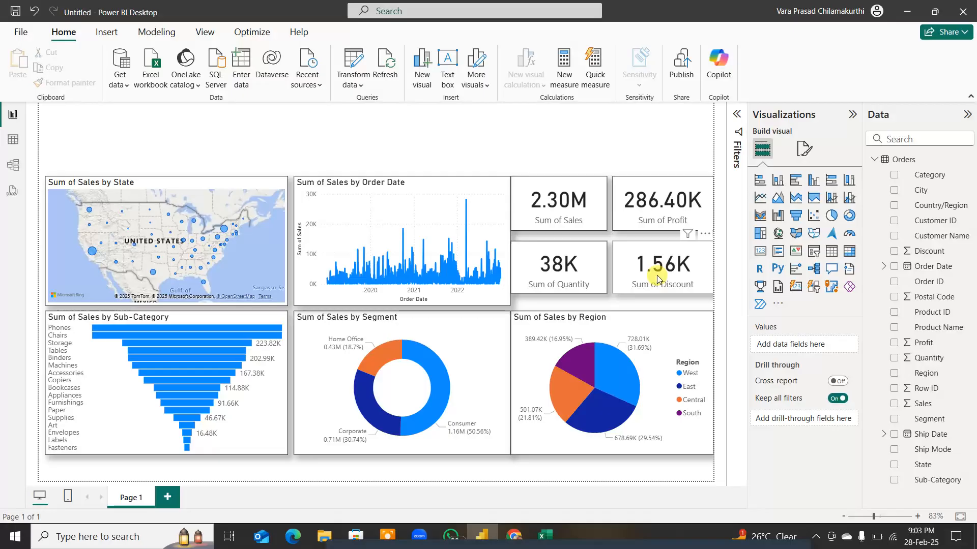
Step: Add a text box, shorten it and place it above the charts, widened to the report page's right edge
{"action": "left_click", "coordinate": [448, 60]}
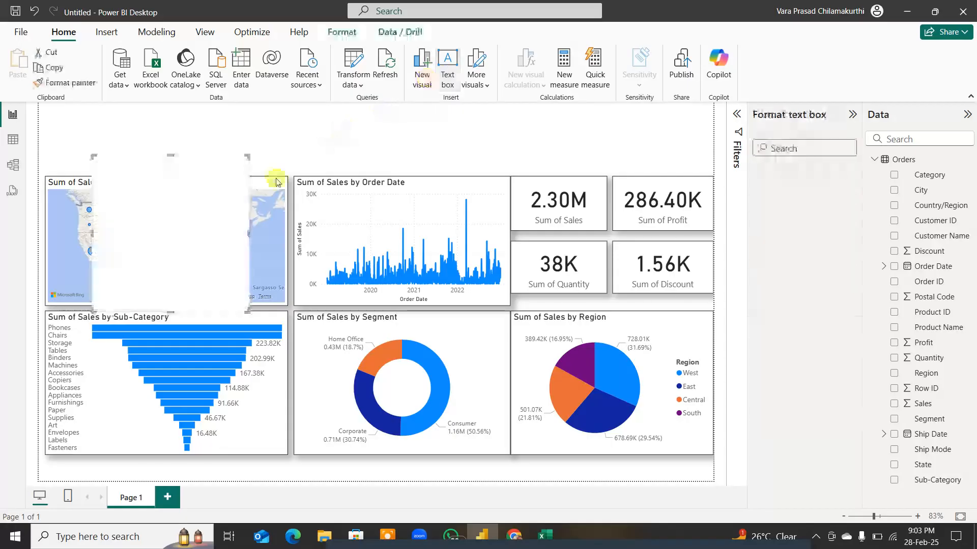
{"action": "left_click_drag", "start_coordinate": [164, 306], "coordinate": [170, 178]}
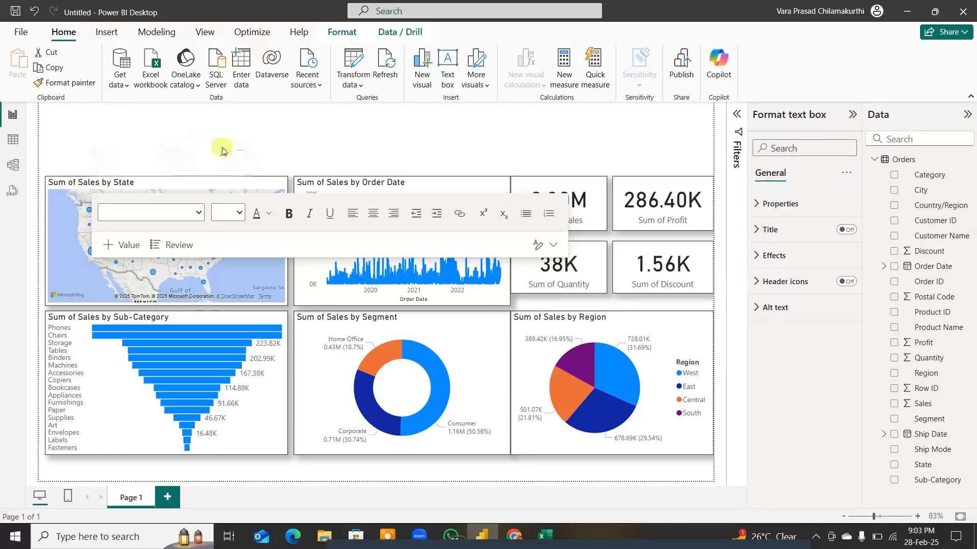
{"action": "left_click_drag", "start_coordinate": [222, 151], "coordinate": [218, 126]}
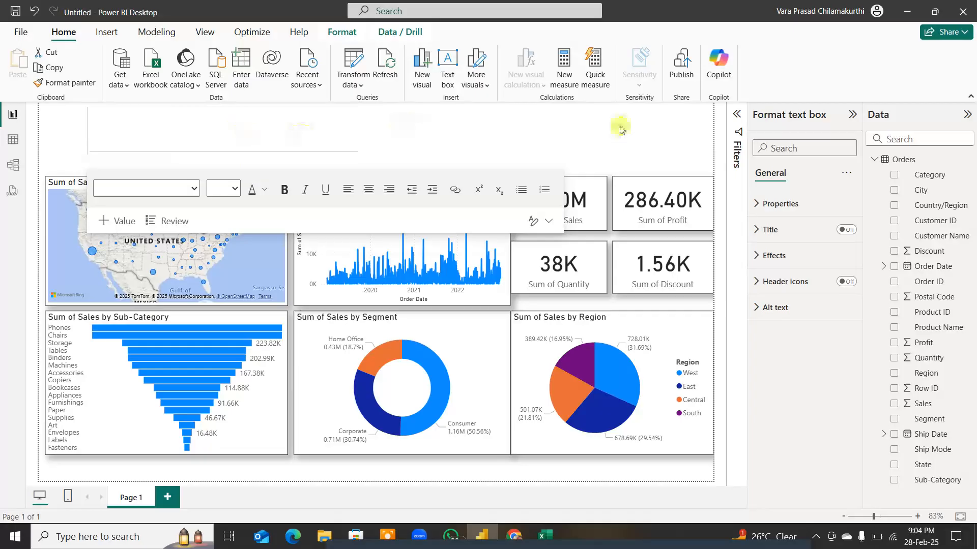
Step: Enter the report title "SUPER STORE SALES ANALYSIS REPORT" in the text box
{"action": "left_click", "coordinate": [273, 143]}
{"action": "key", "text": "Caps_Lock"}
{"action": "type", "text": "SUPE"}
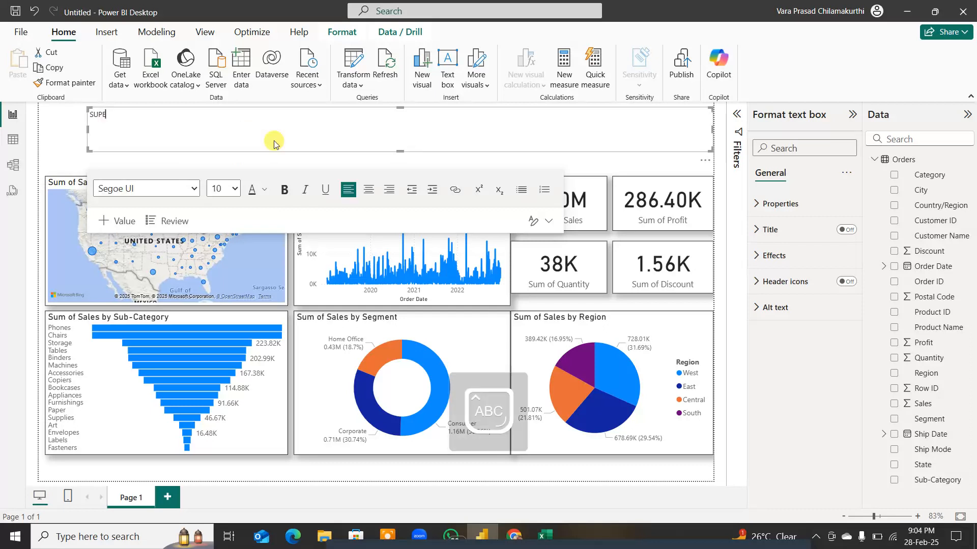
{"action": "type", "text": "R STORE SALES ANALYSIS REPORT"}
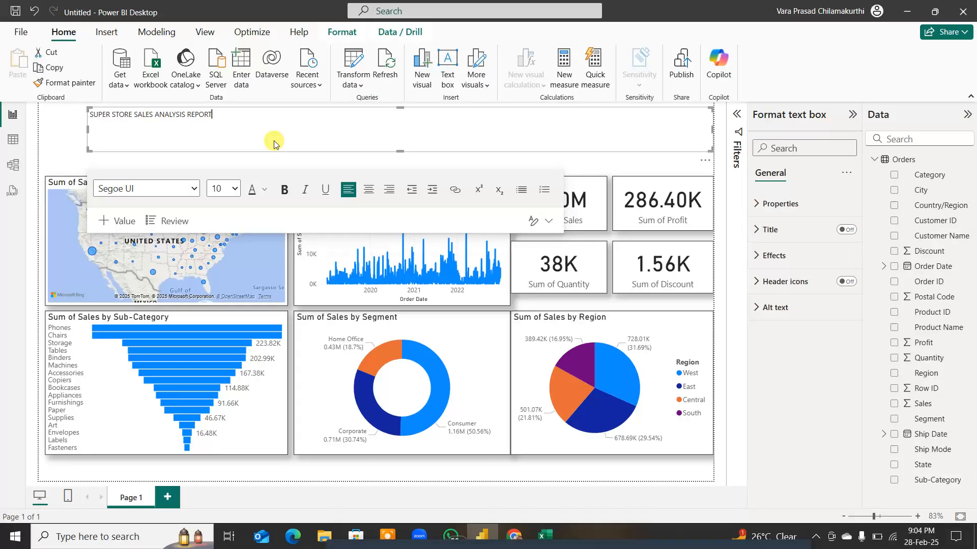
Step: Format the whole report title as centred, bold, size 28 text in the Cambria Math font
{"action": "key", "text": "ctrl+a"}
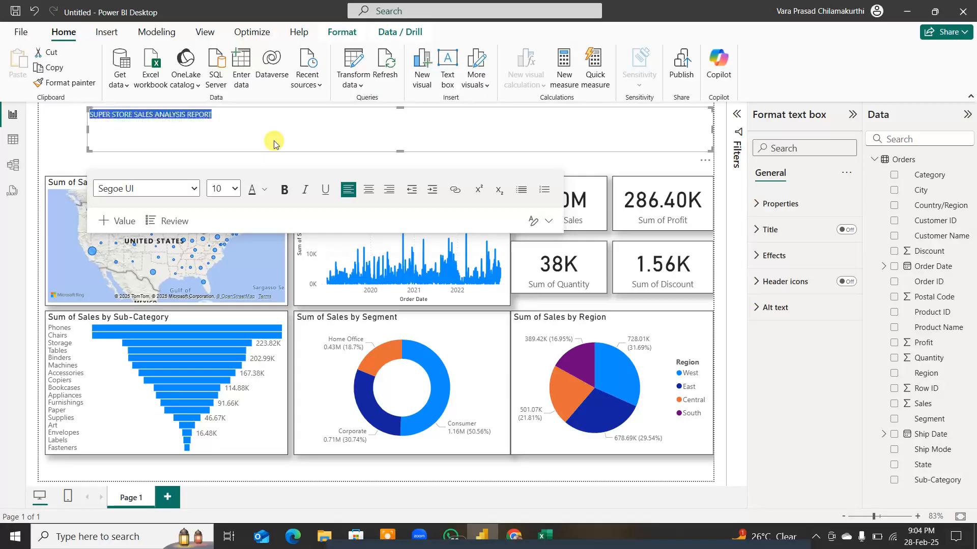
{"action": "left_click", "coordinate": [369, 189]}
{"action": "left_click", "coordinate": [285, 190]}
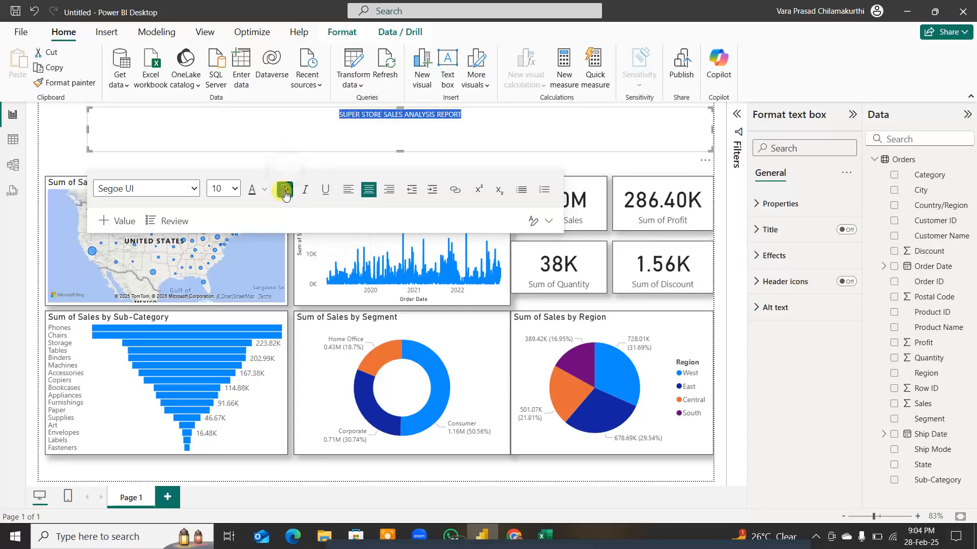
{"action": "left_click", "coordinate": [224, 188]}
{"action": "left_click", "coordinate": [220, 398]}
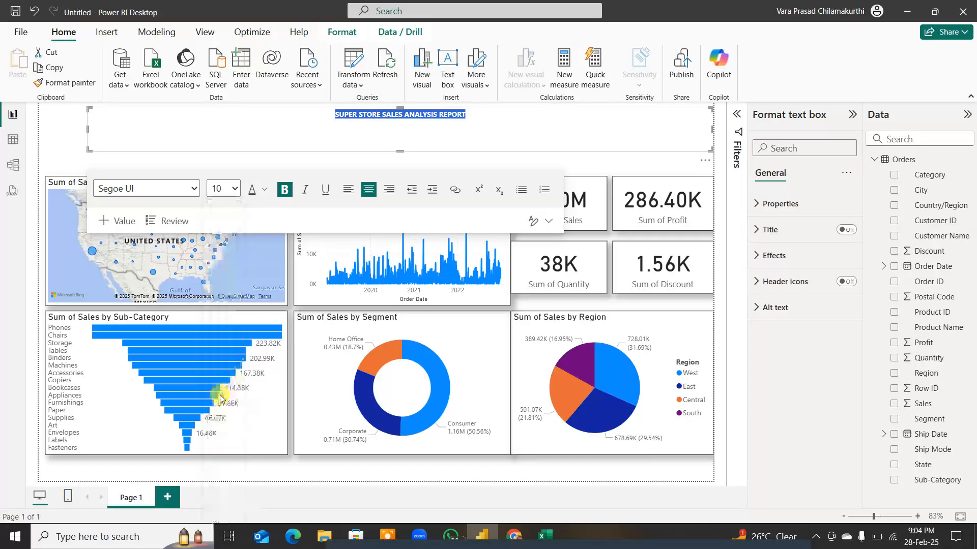
{"action": "left_click", "coordinate": [193, 190]}
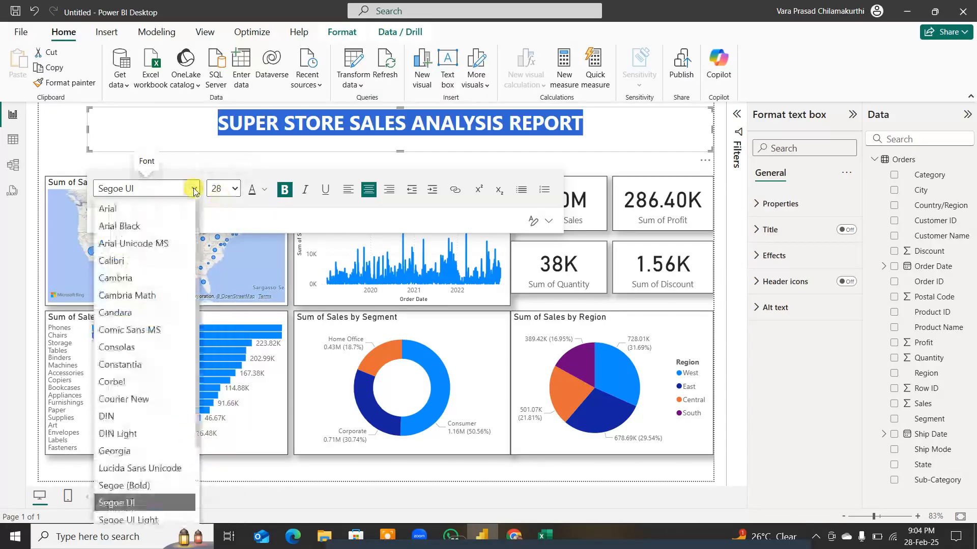
{"action": "key", "text": "Escape"}
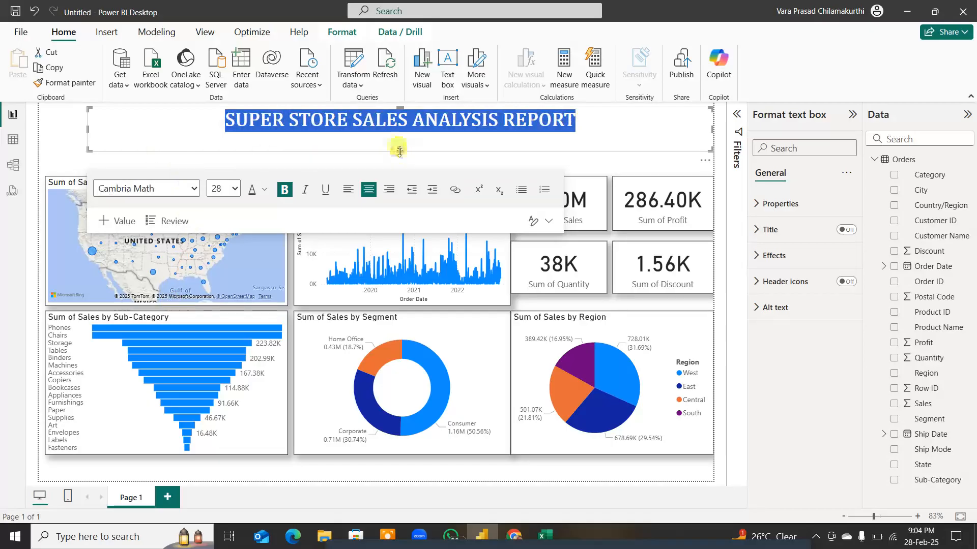
Step: Reduce the title text box's height slightly and narrow it from the left, leaving free space beside the title
{"action": "left_click_drag", "start_coordinate": [399, 149], "coordinate": [399, 144]}
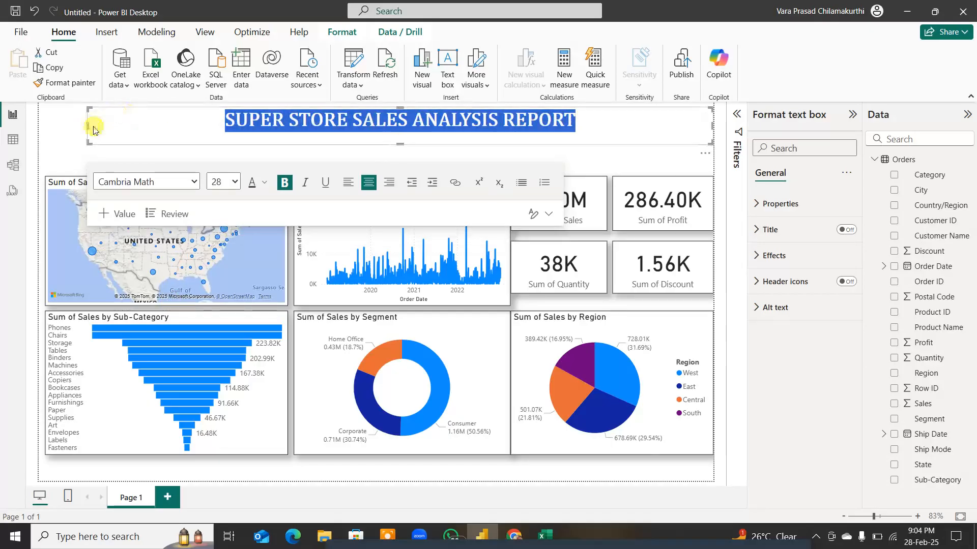
{"action": "left_click_drag", "start_coordinate": [86, 125], "coordinate": [201, 128]}
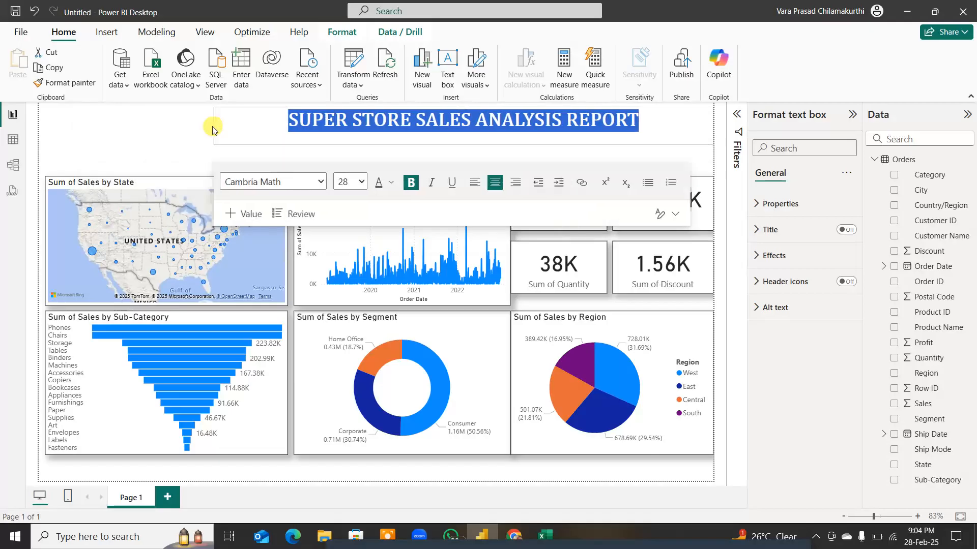
{"action": "left_click", "coordinate": [122, 130]}
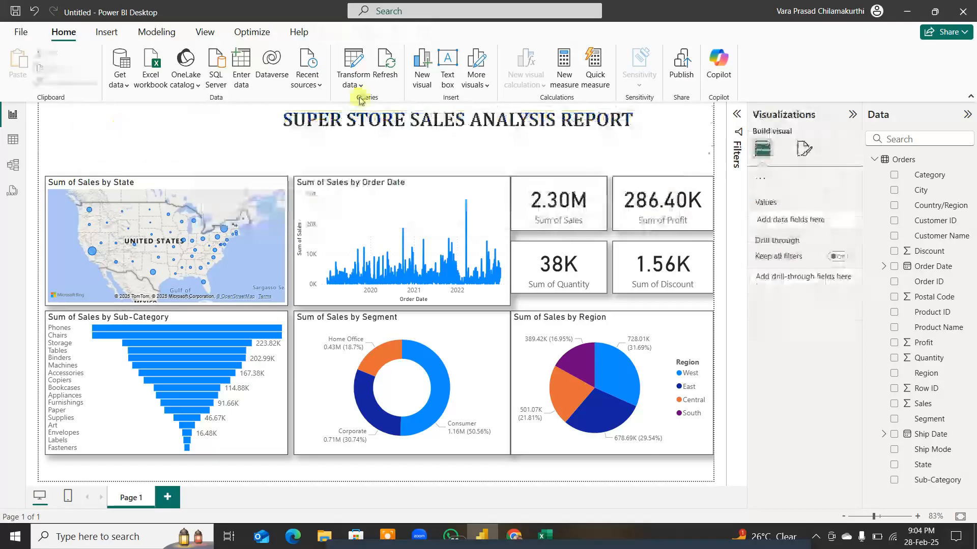
Step: Switch to the desktop and look through the Images folder and its Icc 2023 subfolder for a logo picture
{"action": "left_click", "coordinate": [901, 12]}
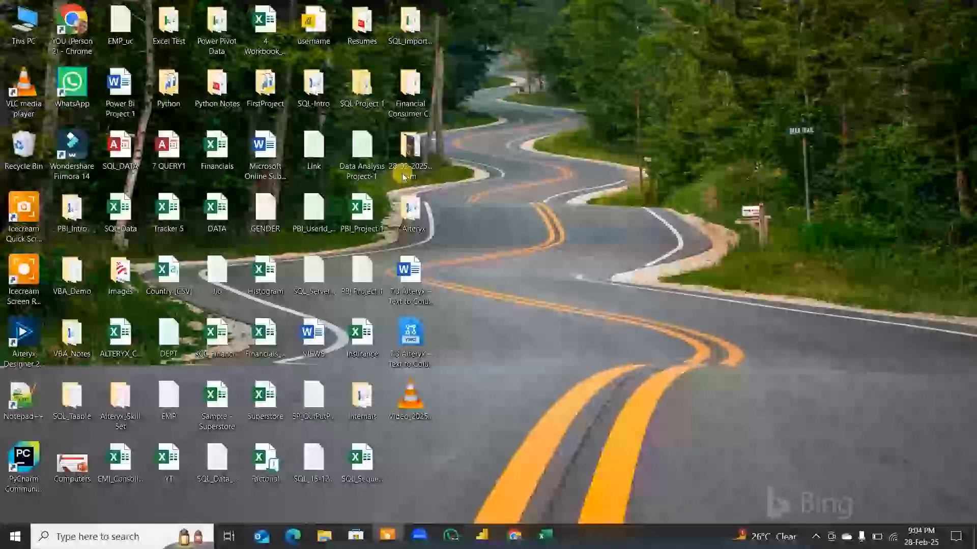
{"action": "double_click", "coordinate": [121, 274]}
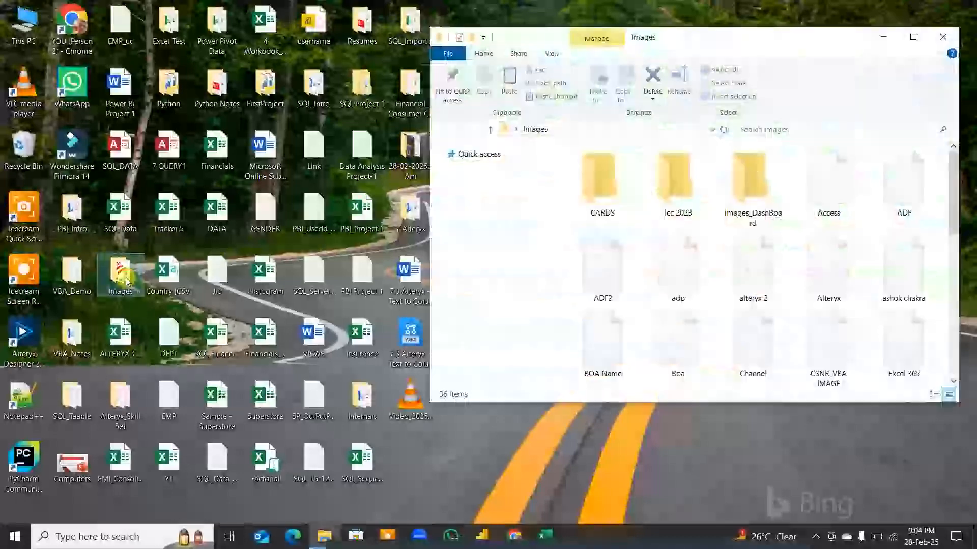
{"action": "scroll", "coordinate": [911, 287], "scroll_direction": "down", "scroll_amount": 5}
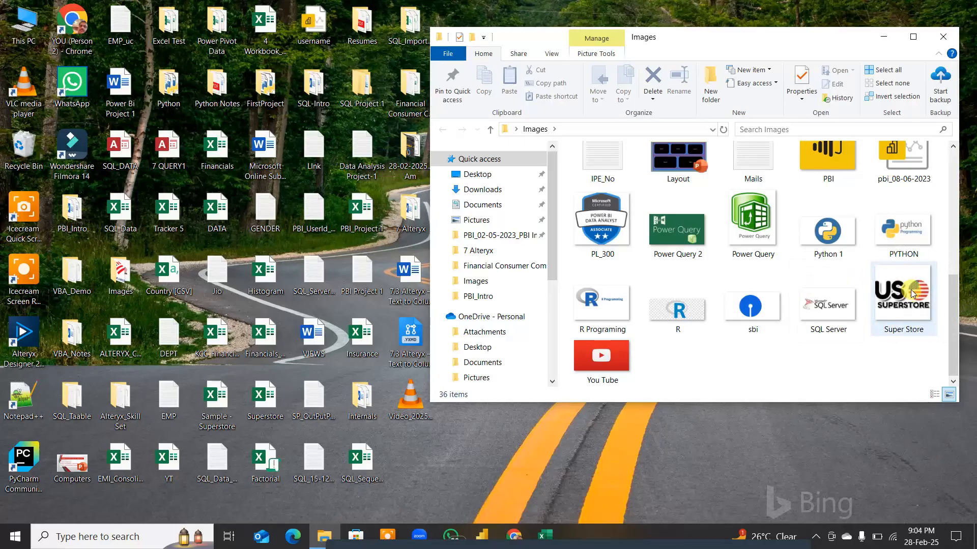
{"action": "scroll", "coordinate": [911, 289], "scroll_direction": "up", "scroll_amount": 5}
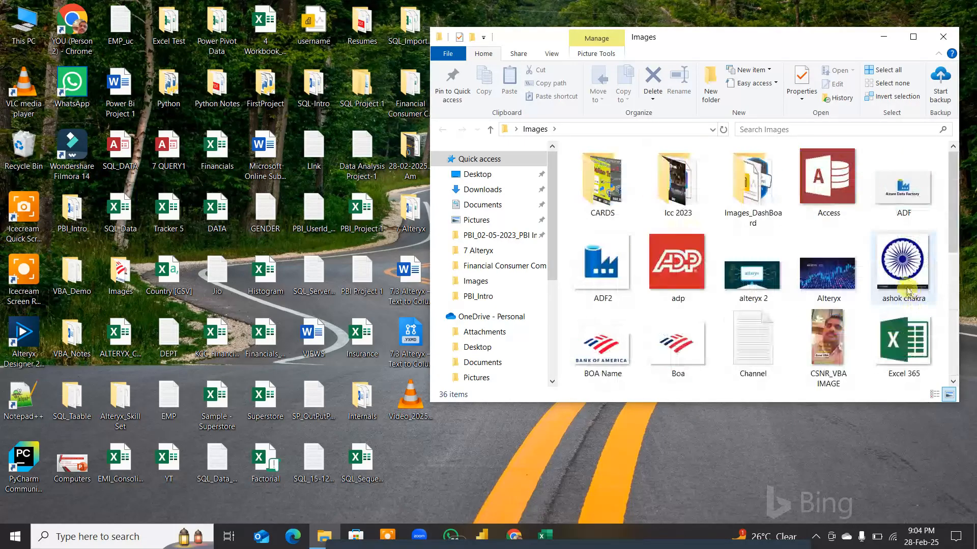
{"action": "left_click", "coordinate": [913, 37]}
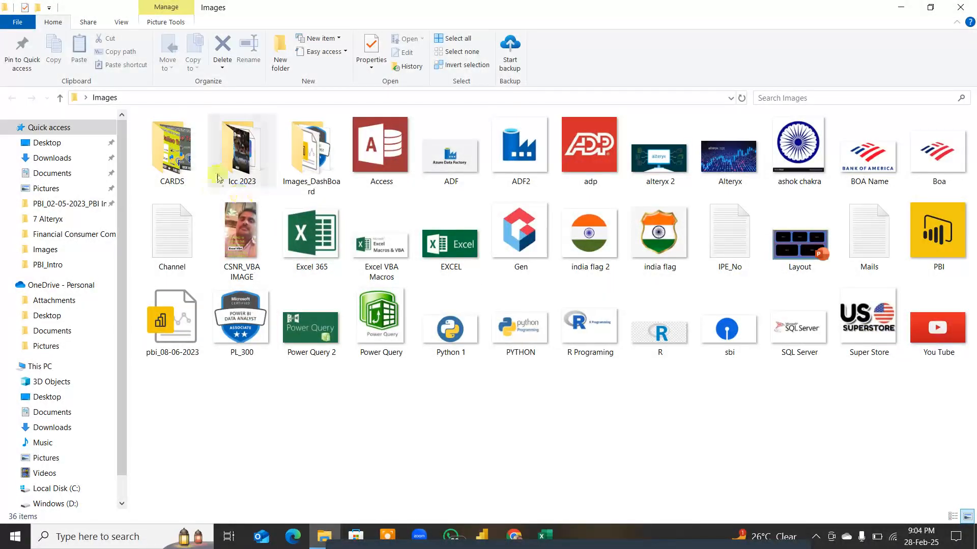
{"action": "double_click", "coordinate": [243, 160]}
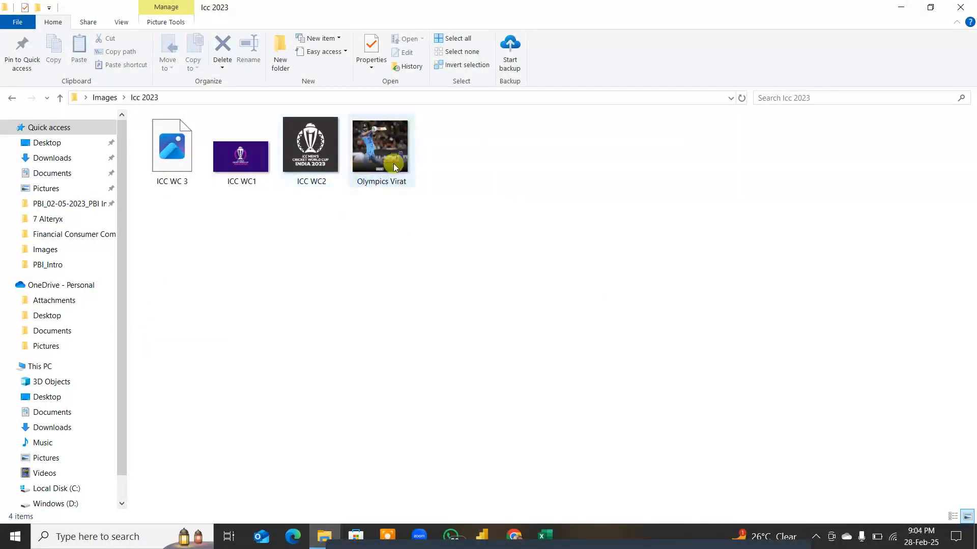
{"action": "left_click", "coordinate": [60, 97]}
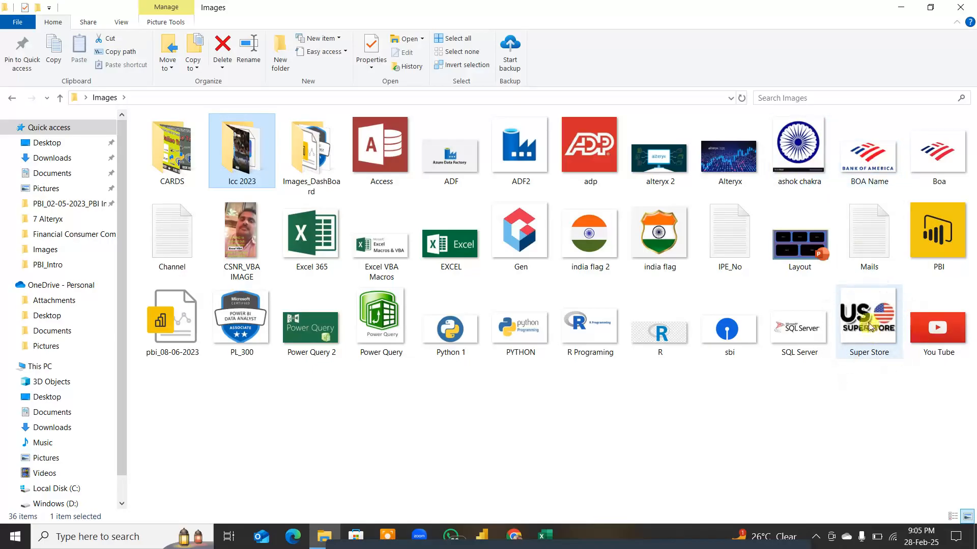
{"action": "left_click", "coordinate": [963, 8]}
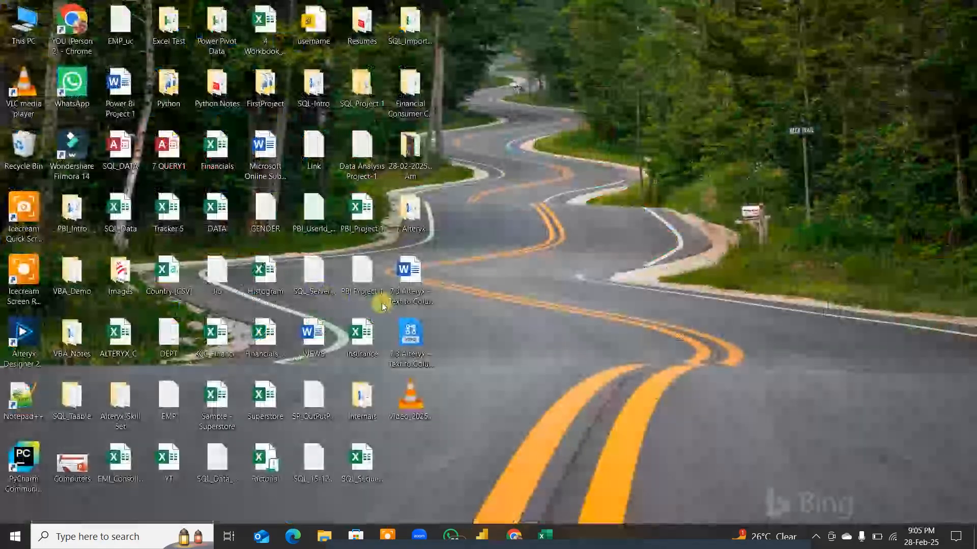
Step: Return to Power BI Desktop and insert the Super Store picture from the desktop's Images folder into the report
{"action": "left_click", "coordinate": [486, 538]}
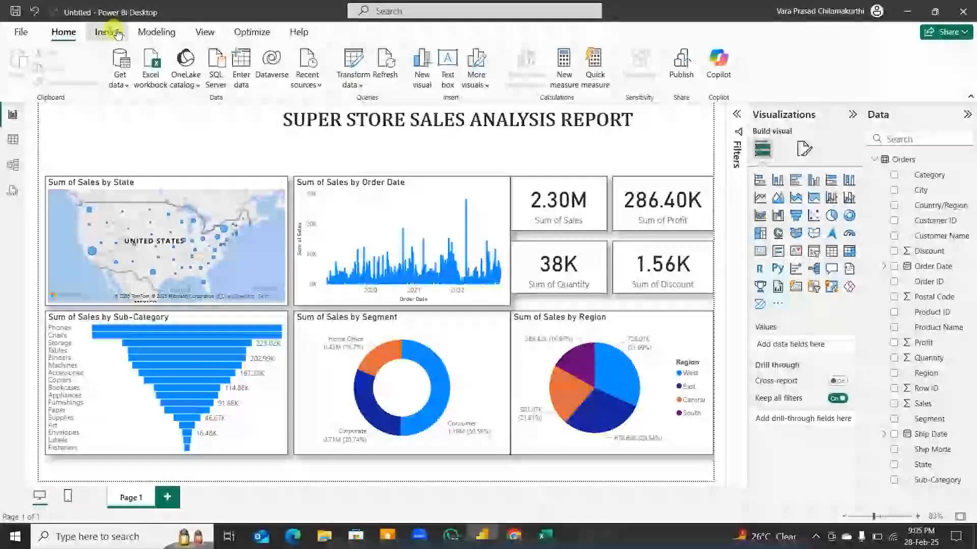
{"action": "left_click", "coordinate": [106, 32]}
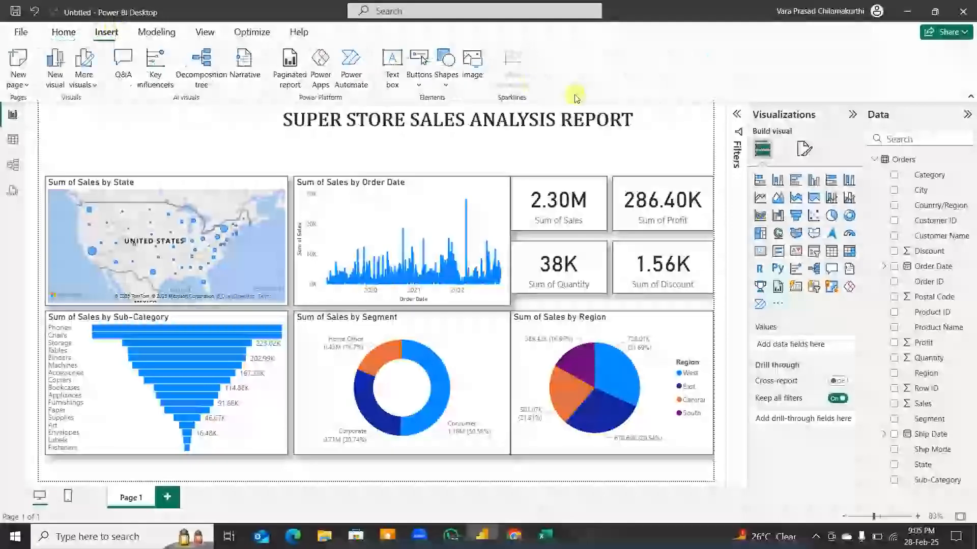
{"action": "left_click", "coordinate": [472, 76]}
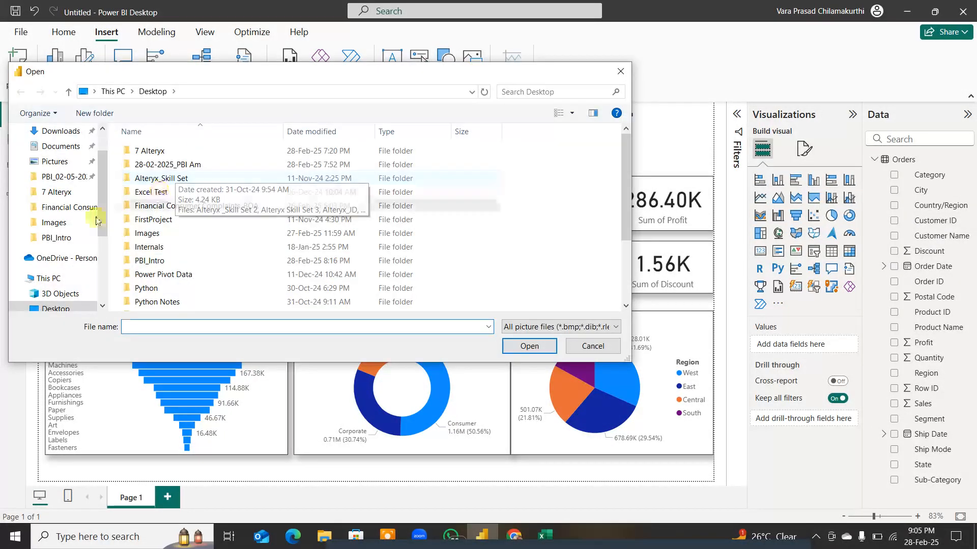
{"action": "scroll", "coordinate": [173, 239], "scroll_direction": "down", "scroll_amount": 2}
{"action": "scroll", "coordinate": [173, 242], "scroll_direction": "up", "scroll_amount": 2}
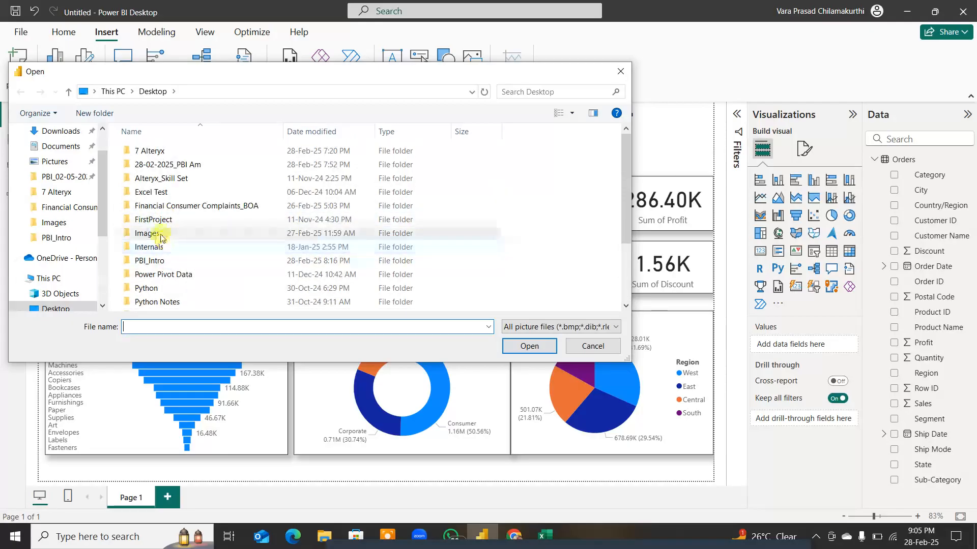
{"action": "double_click", "coordinate": [147, 234]}
{"action": "left_click", "coordinate": [590, 265]}
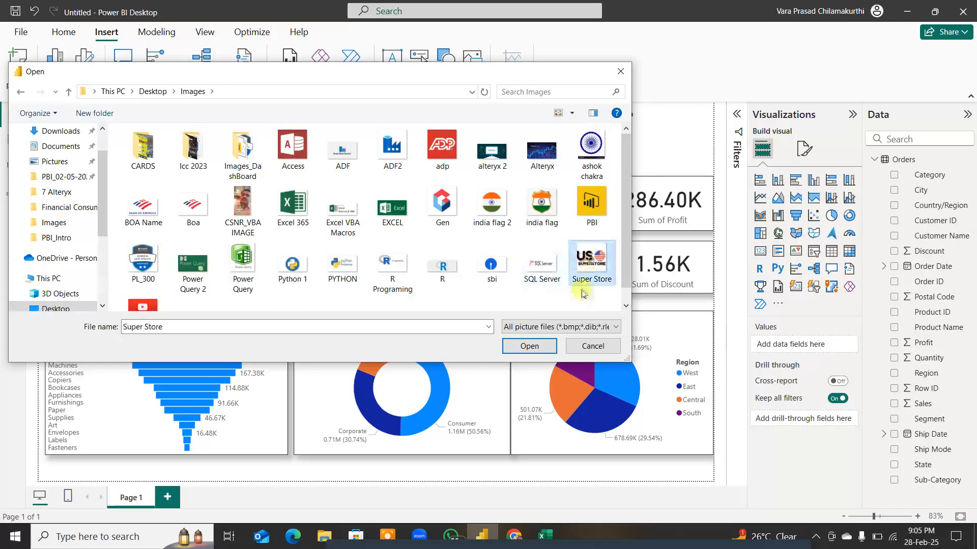
{"action": "left_click", "coordinate": [530, 345]}
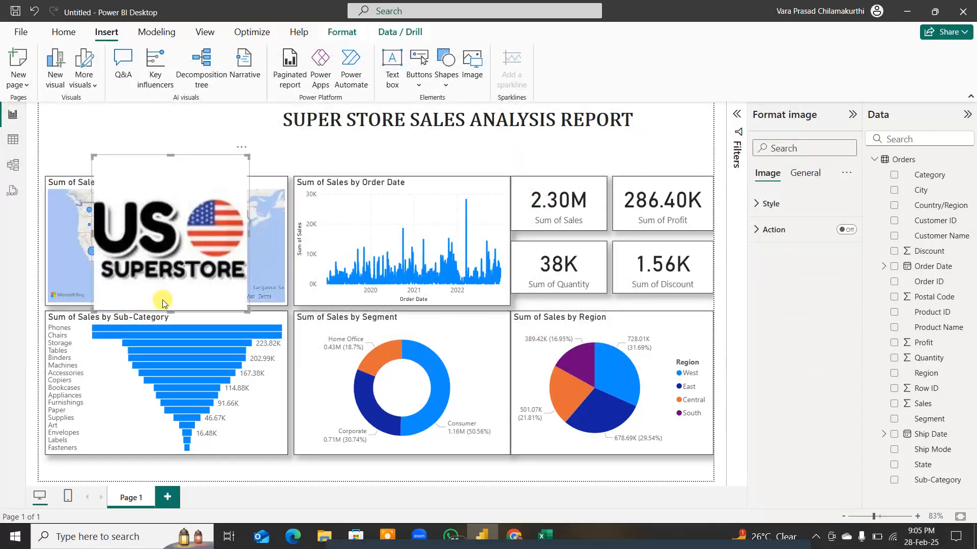
Step: Move the logo image into the report page's upper-left corner and shrink its height and width to fit beside the title
{"action": "left_click_drag", "start_coordinate": [171, 312], "coordinate": [168, 216]}
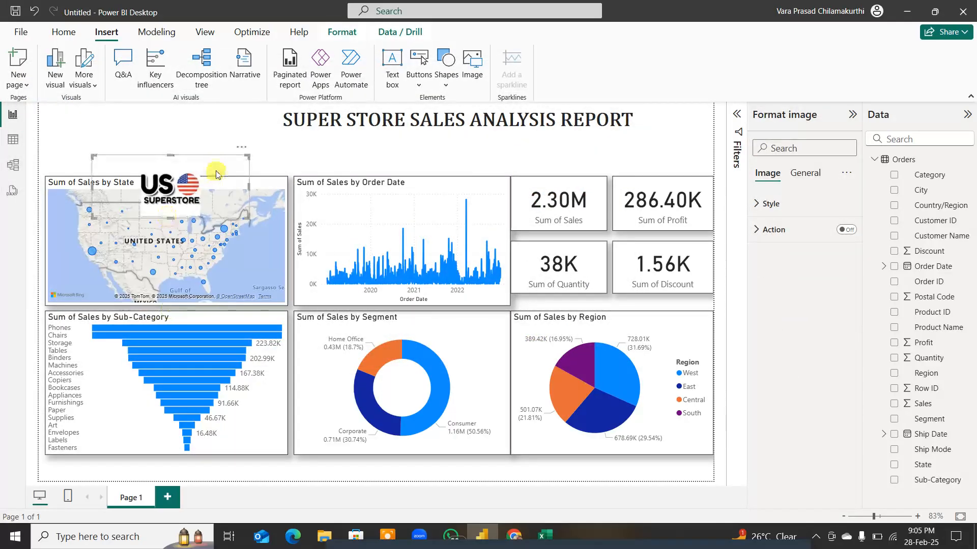
{"action": "left_click_drag", "start_coordinate": [216, 169], "coordinate": [163, 117]}
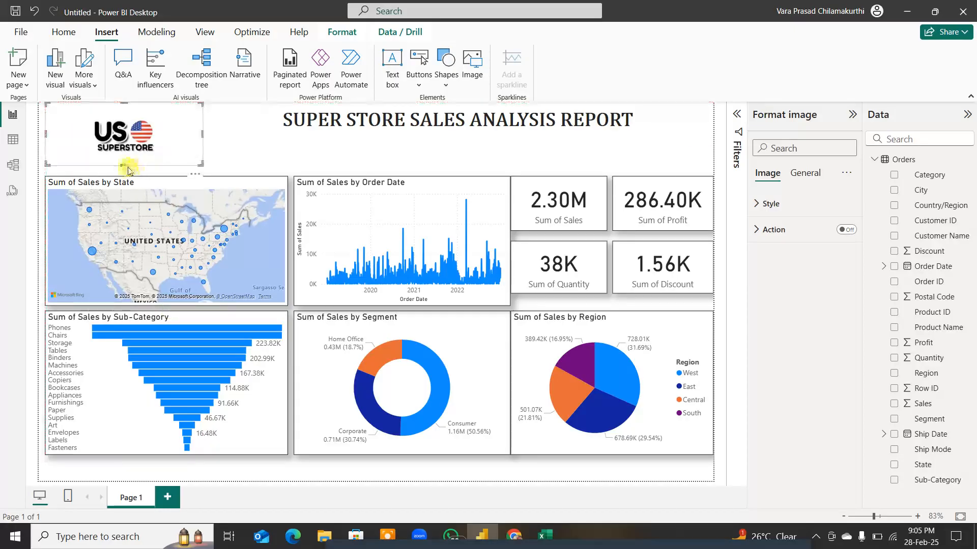
{"action": "left_click_drag", "start_coordinate": [124, 166], "coordinate": [122, 155]}
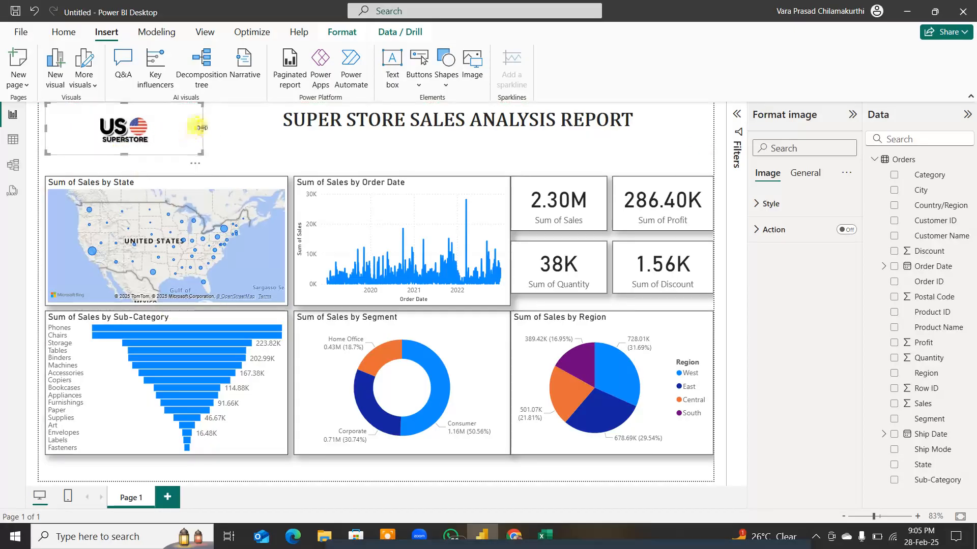
{"action": "left_click_drag", "start_coordinate": [202, 128], "coordinate": [159, 130]}
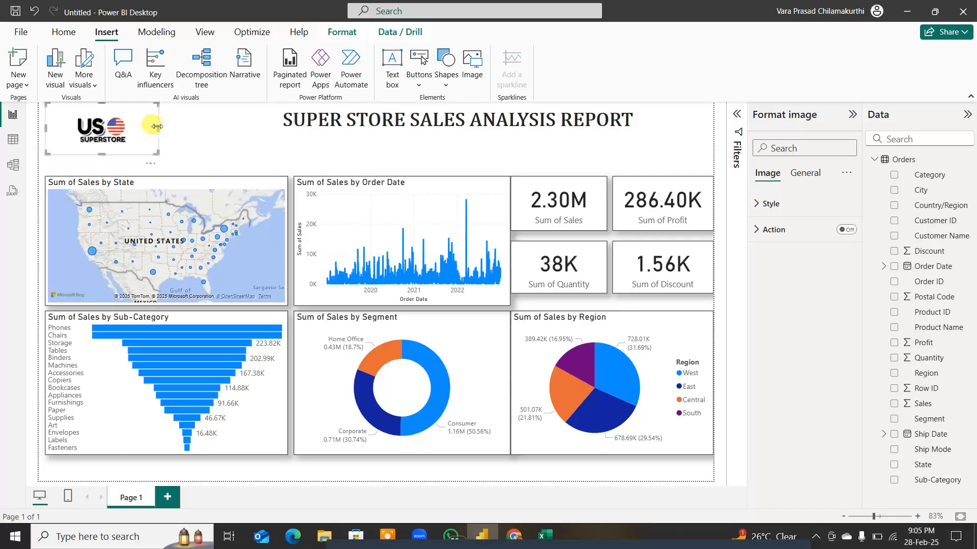
Step: Compare the Fit and Fill scaling options on the logo image and set its scaling to Fit
{"action": "left_click", "coordinate": [769, 204]}
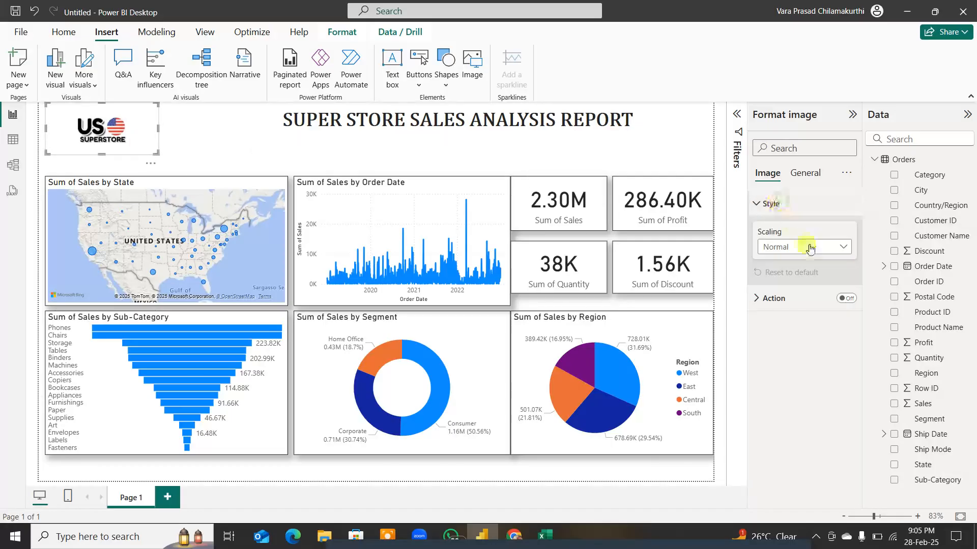
{"action": "left_click", "coordinate": [778, 302]}
{"action": "left_click", "coordinate": [840, 248]}
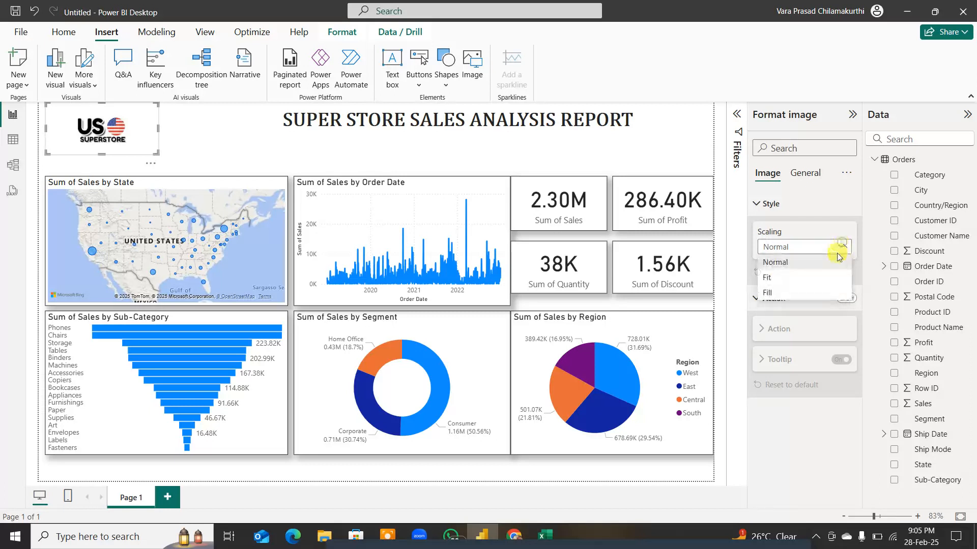
{"action": "left_click", "coordinate": [823, 277]}
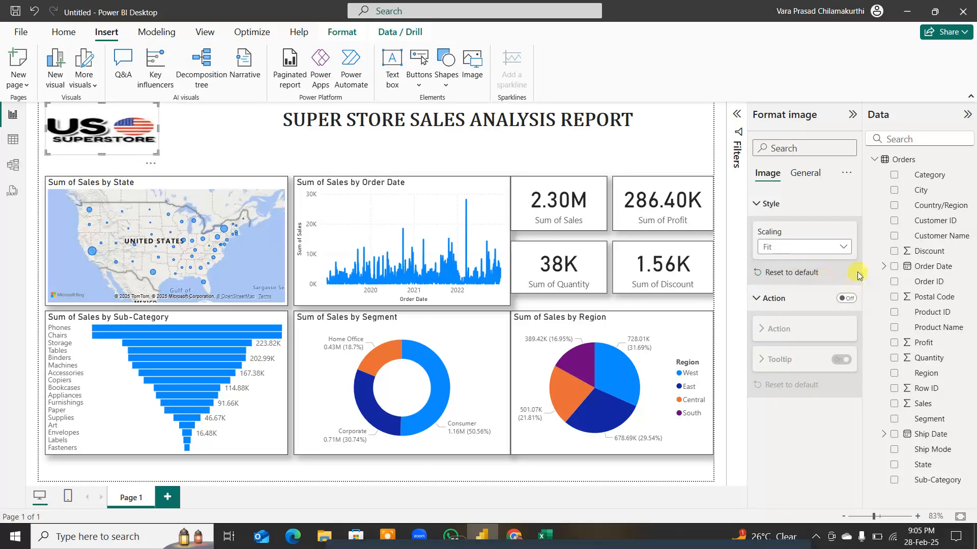
{"action": "left_click", "coordinate": [840, 247]}
{"action": "left_click", "coordinate": [824, 295]}
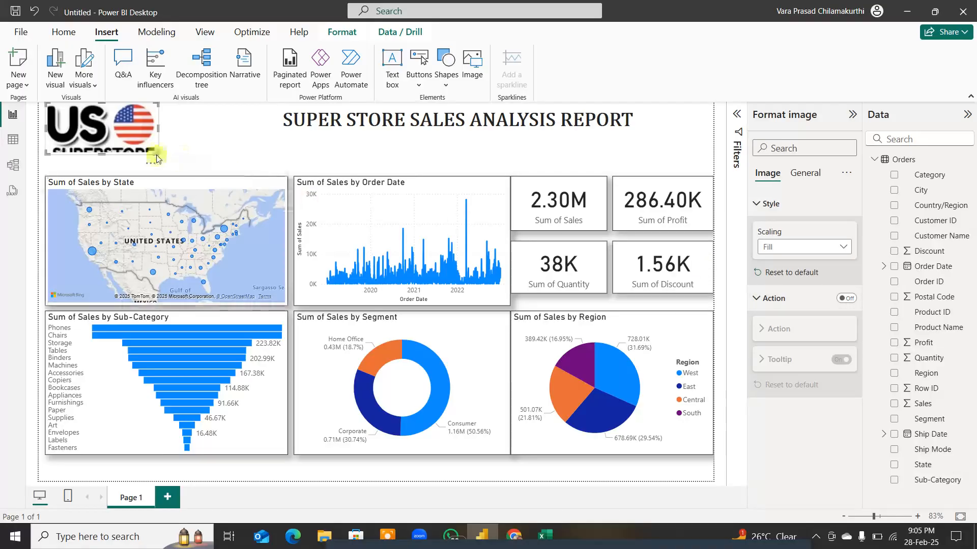
{"action": "left_click", "coordinate": [800, 246]}
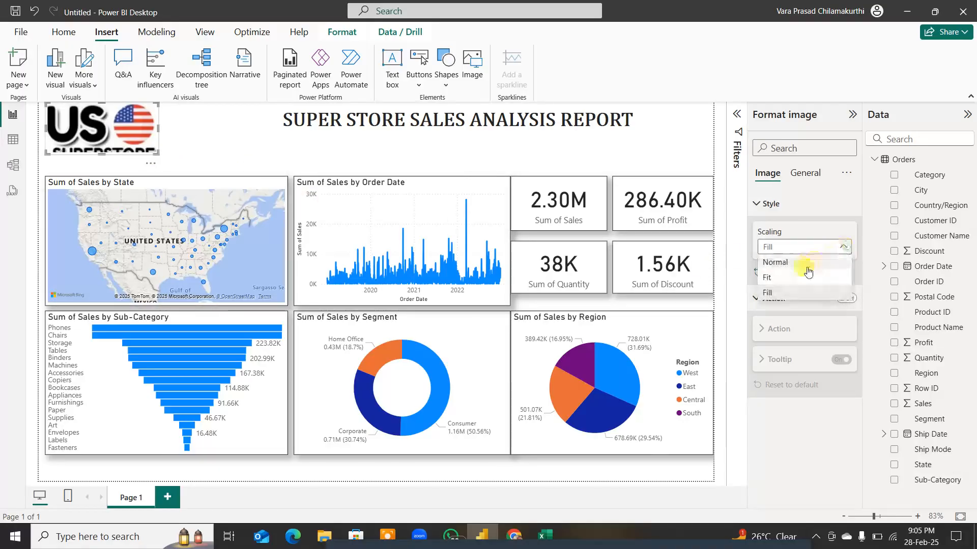
{"action": "left_click", "coordinate": [801, 278]}
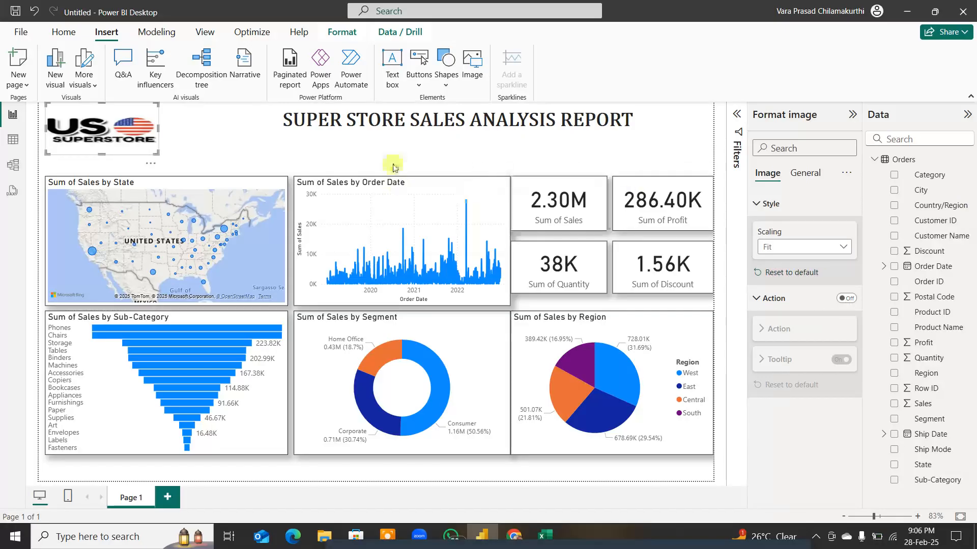
Step: Turn on the visual border and shadow effects for the report title text box
{"action": "left_click", "coordinate": [431, 132]}
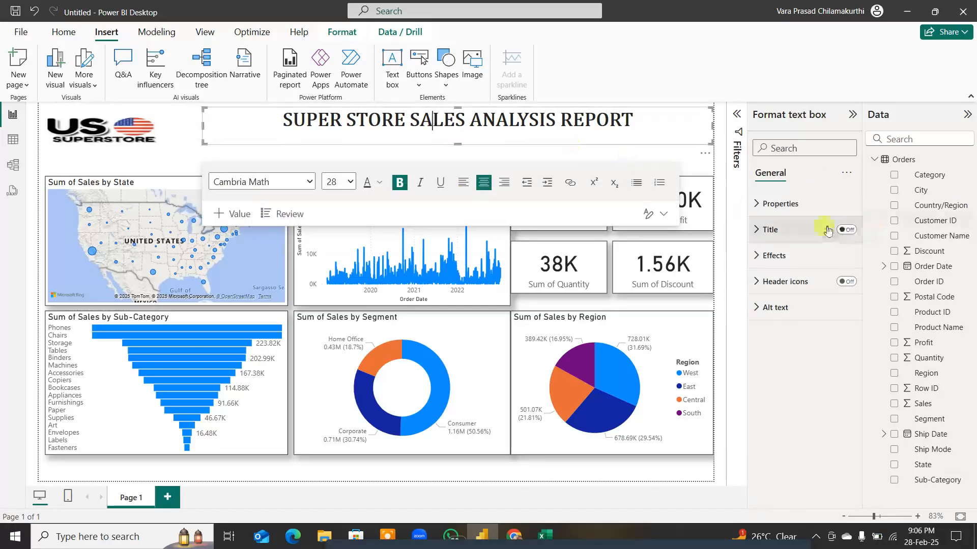
{"action": "left_click", "coordinate": [774, 255]}
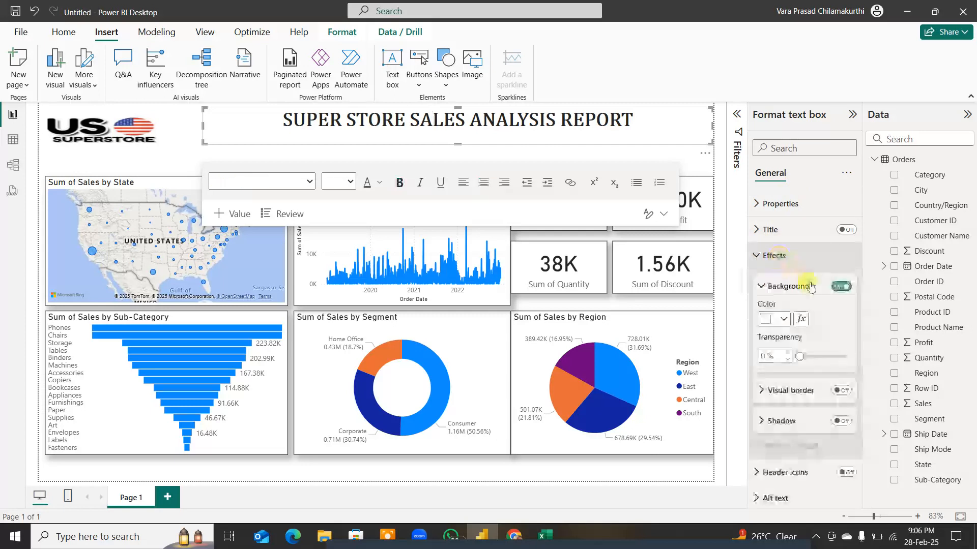
{"action": "left_click", "coordinate": [842, 390]}
{"action": "left_click", "coordinate": [840, 421]}
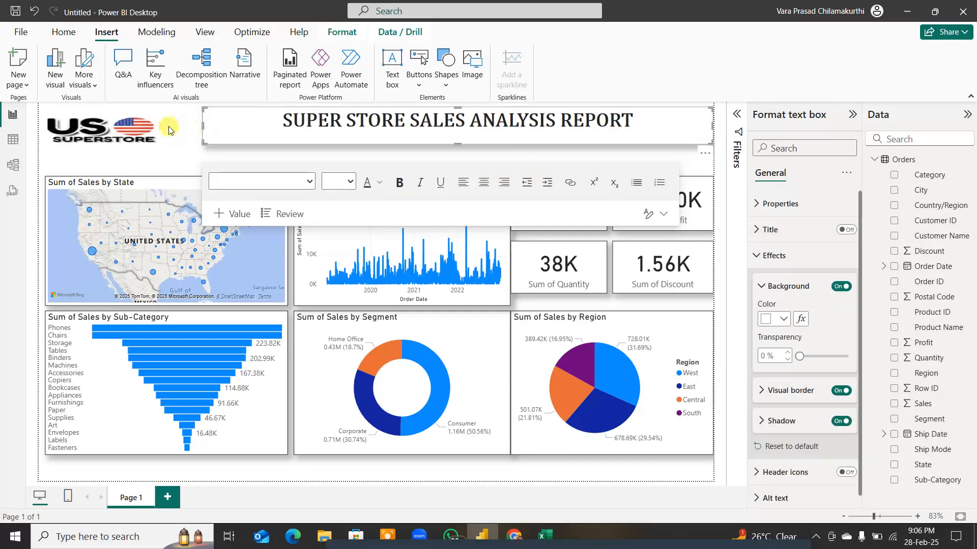
Step: Turn on the visual border and shadow effects for the logo image
{"action": "left_click", "coordinate": [154, 121]}
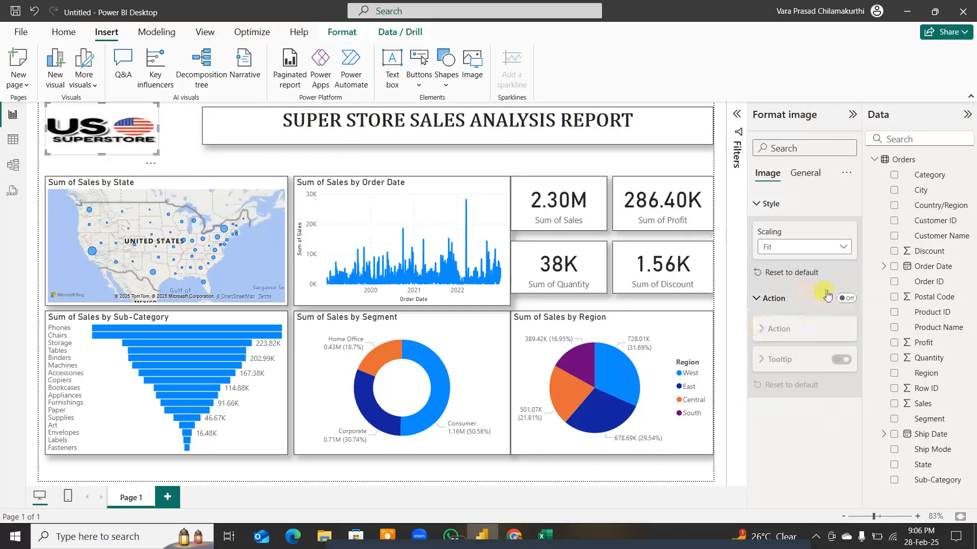
{"action": "left_click", "coordinate": [804, 173]}
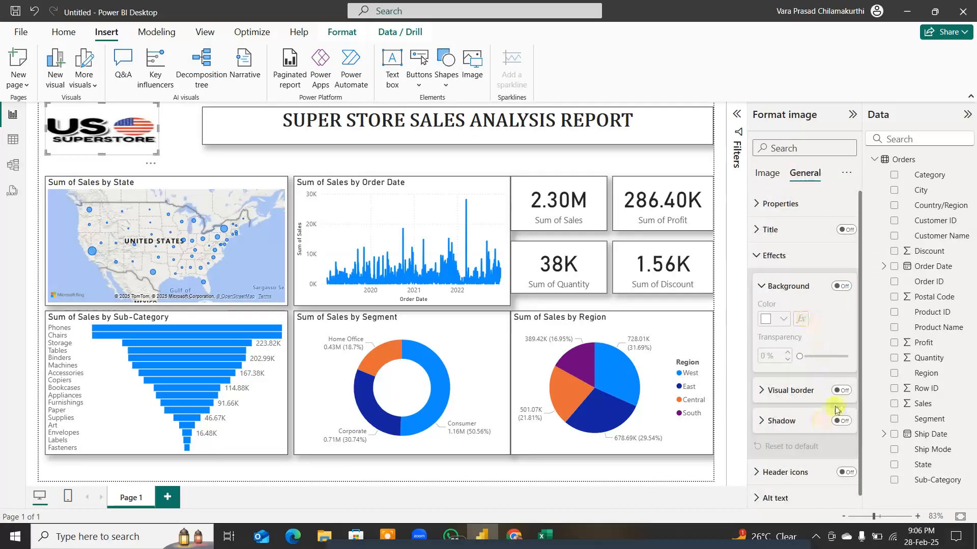
{"action": "left_click", "coordinate": [842, 391]}
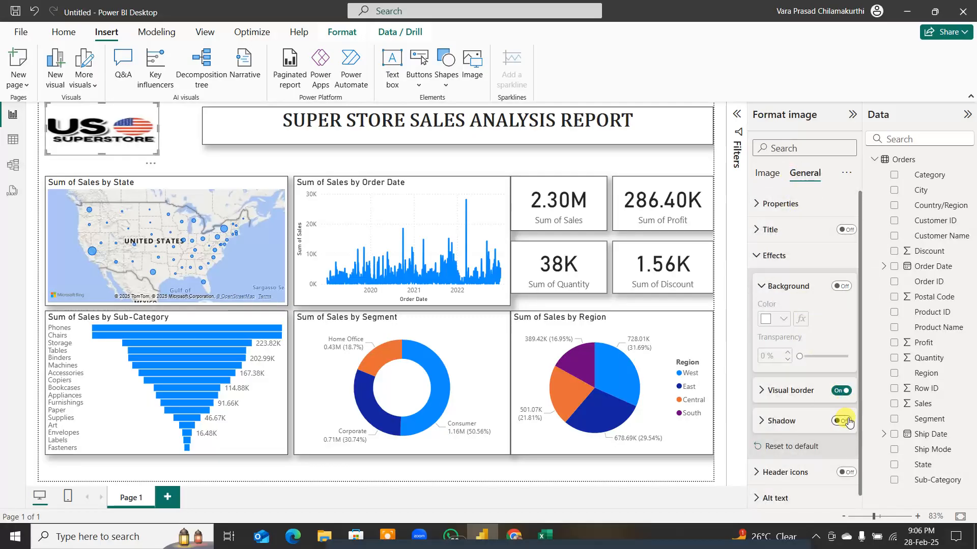
{"action": "left_click", "coordinate": [845, 420]}
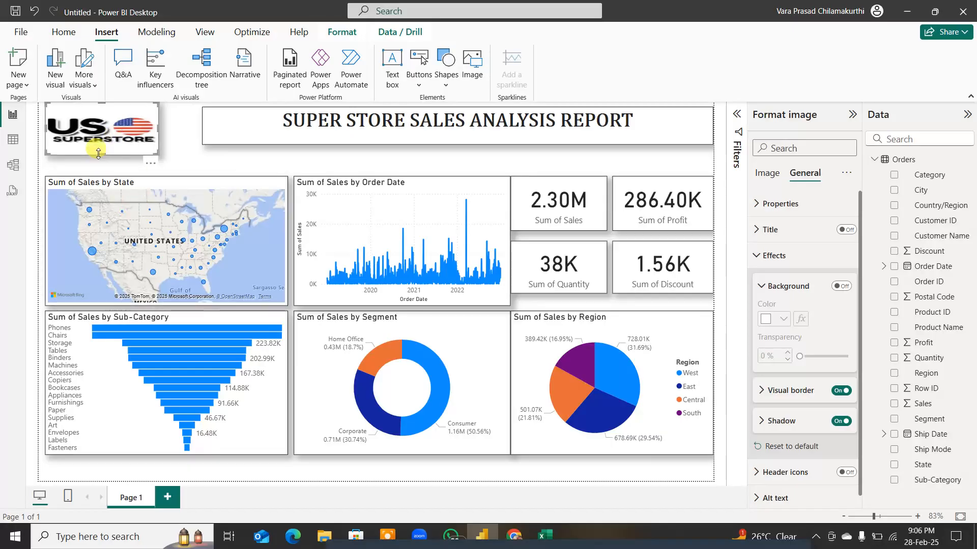
Step: Reduce the logo's height slightly and enlarge the title text box to meet the logo's edge and match its height
{"action": "left_click_drag", "start_coordinate": [97, 155], "coordinate": [103, 150]}
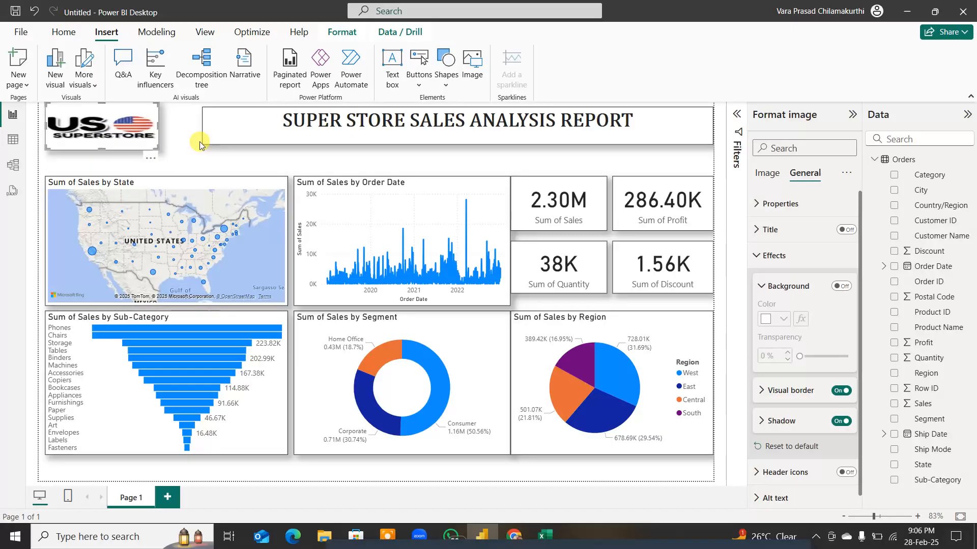
{"action": "left_click", "coordinate": [207, 125]}
{"action": "left_click_drag", "start_coordinate": [204, 143], "coordinate": [160, 143]}
{"action": "left_click_drag", "start_coordinate": [436, 143], "coordinate": [436, 148]}
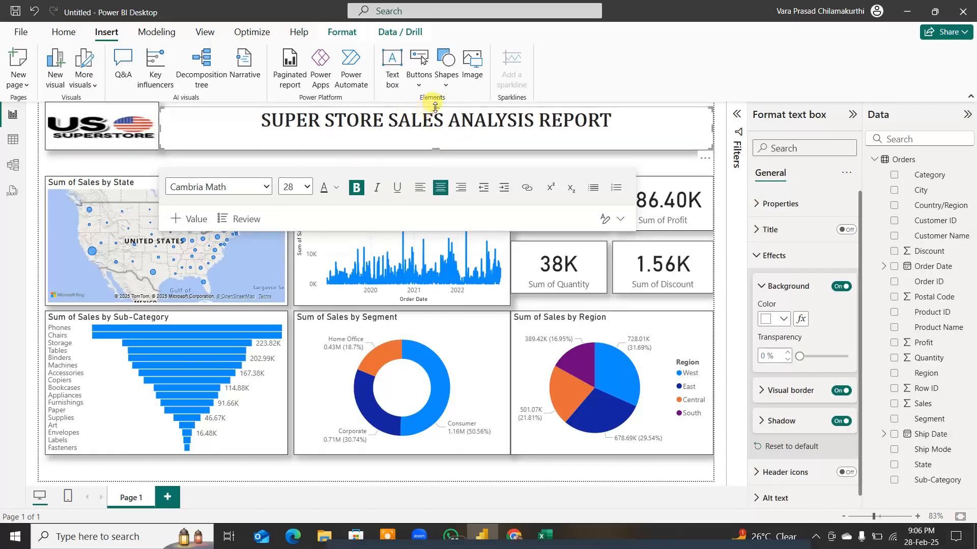
{"action": "left_click_drag", "start_coordinate": [436, 108], "coordinate": [435, 107]}
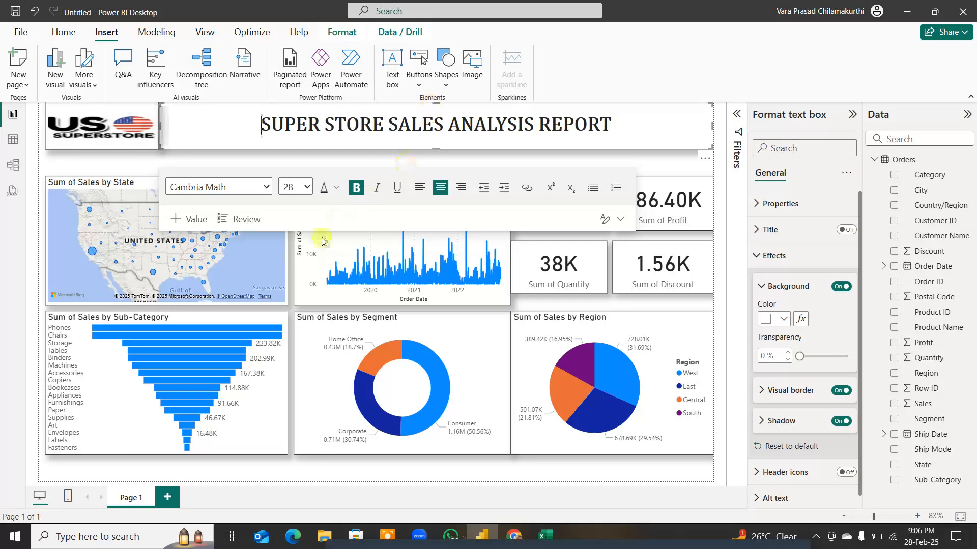
{"action": "left_click", "coordinate": [146, 160]}
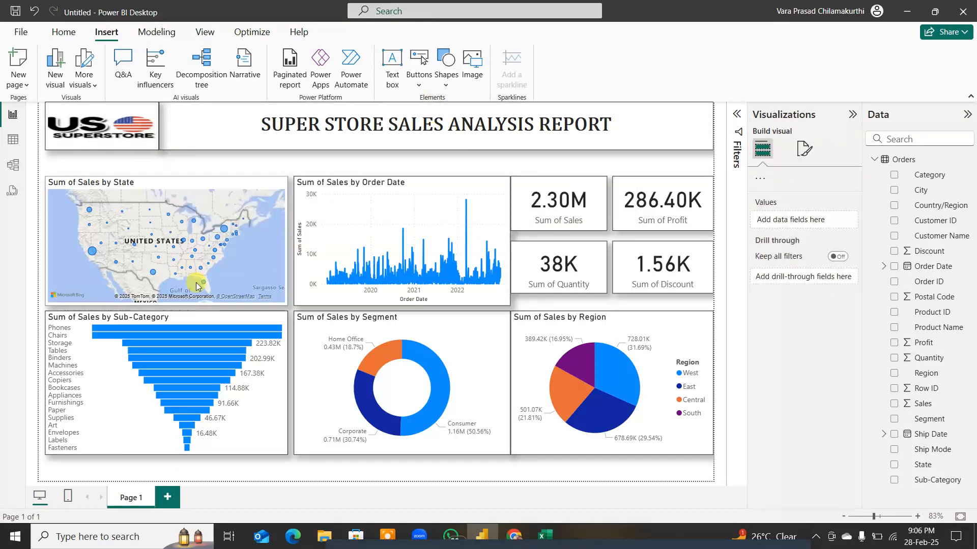
{"action": "left_click", "coordinate": [184, 127]}
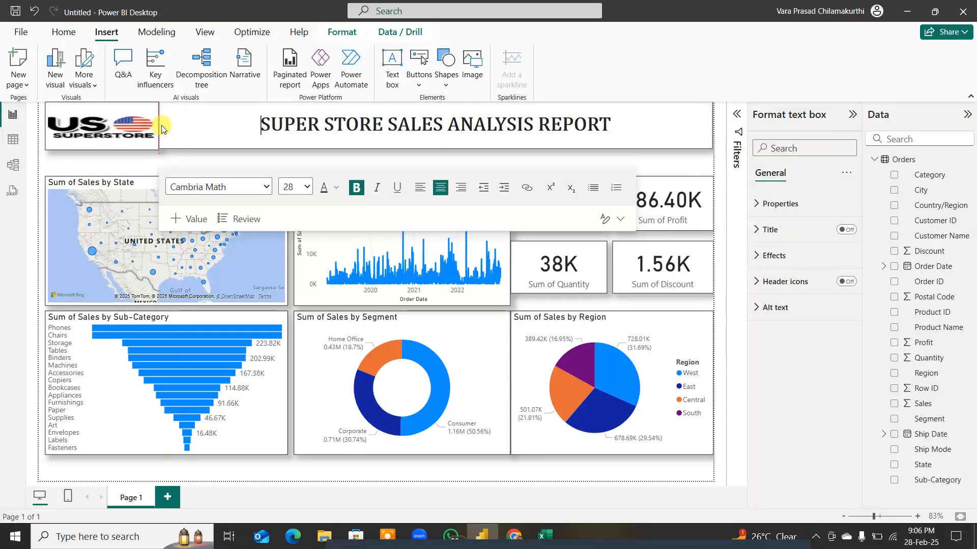
{"action": "left_click", "coordinate": [160, 125]}
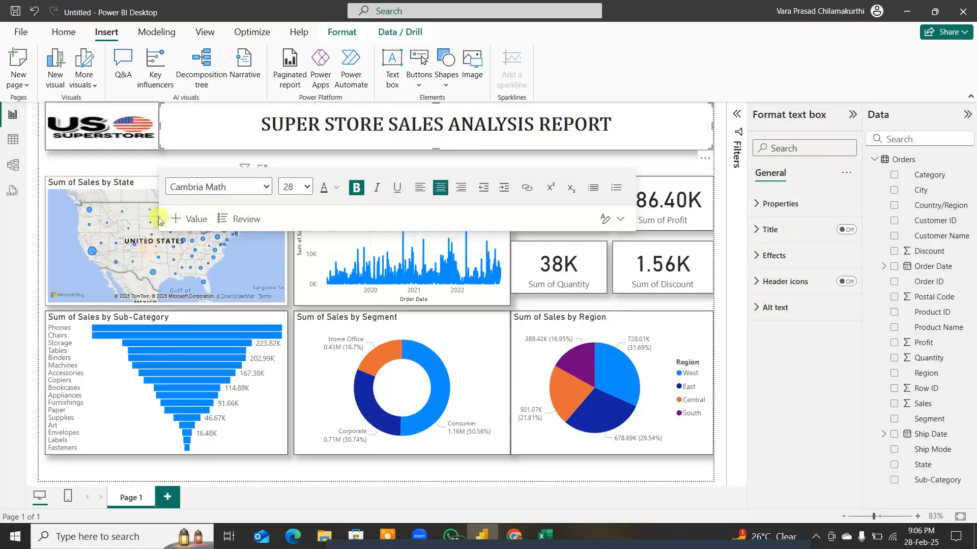
{"action": "left_click", "coordinate": [153, 162]}
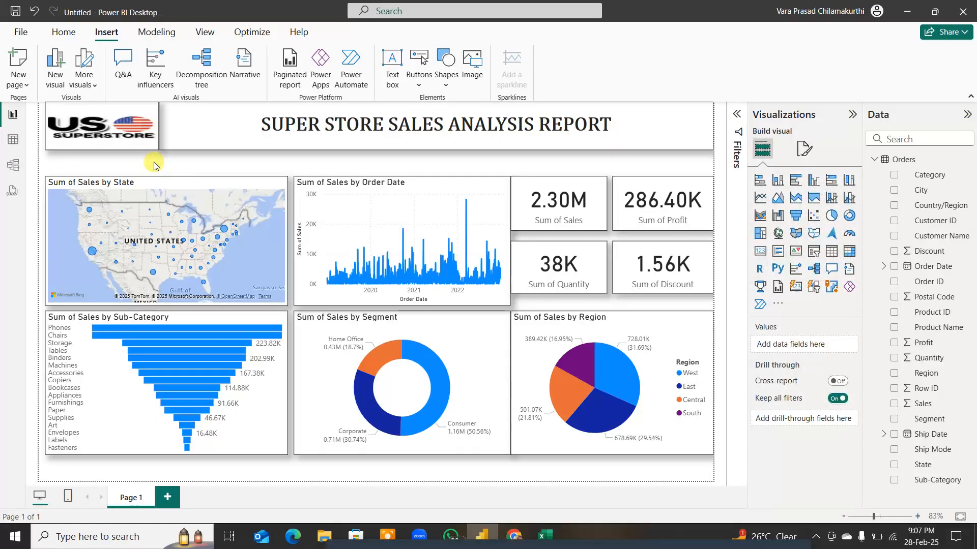
Step: Shift the logo image slightly left to the page edge, leaving a small gap before the title box
{"action": "left_click_drag", "start_coordinate": [80, 113], "coordinate": [82, 112]}
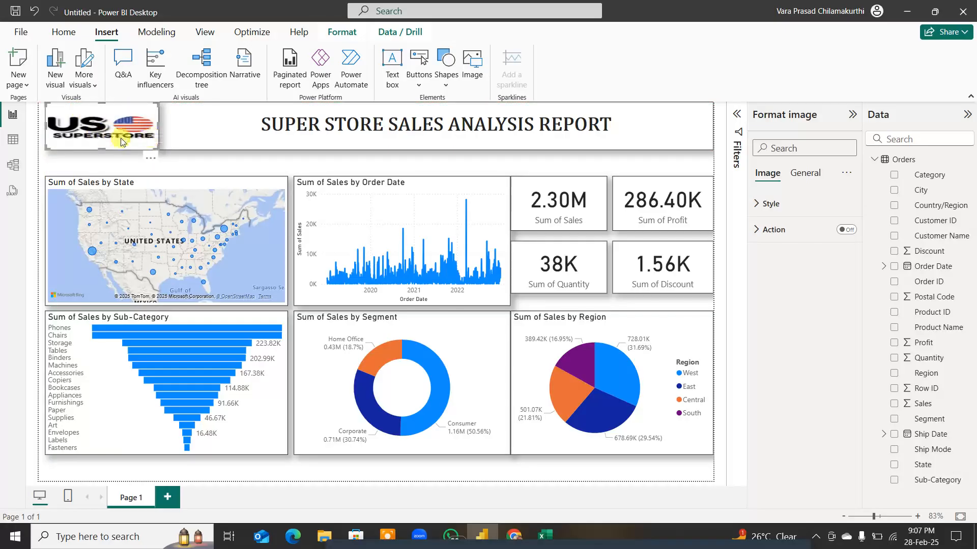
{"action": "left_click_drag", "start_coordinate": [123, 143], "coordinate": [116, 144]}
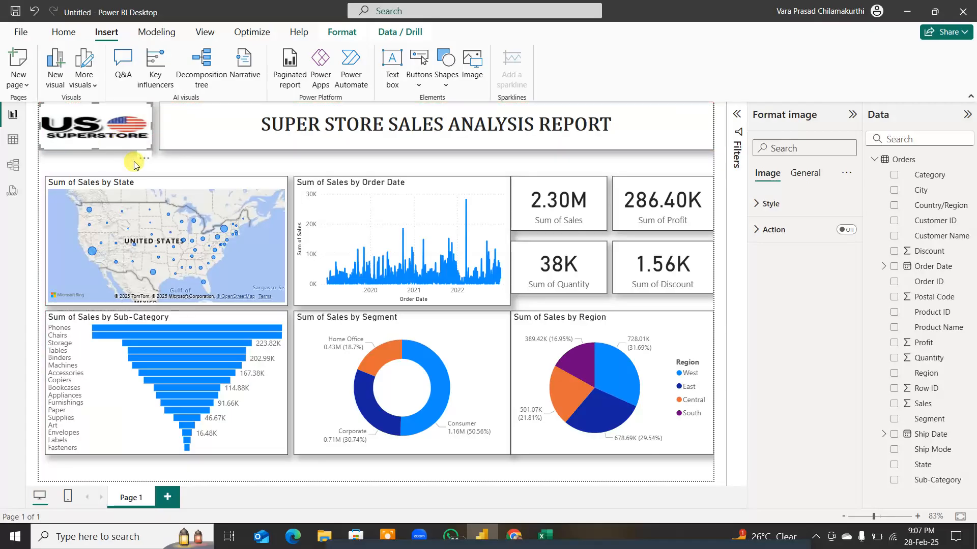
{"action": "left_click", "coordinate": [383, 161]}
{"action": "left_click", "coordinate": [786, 216]}
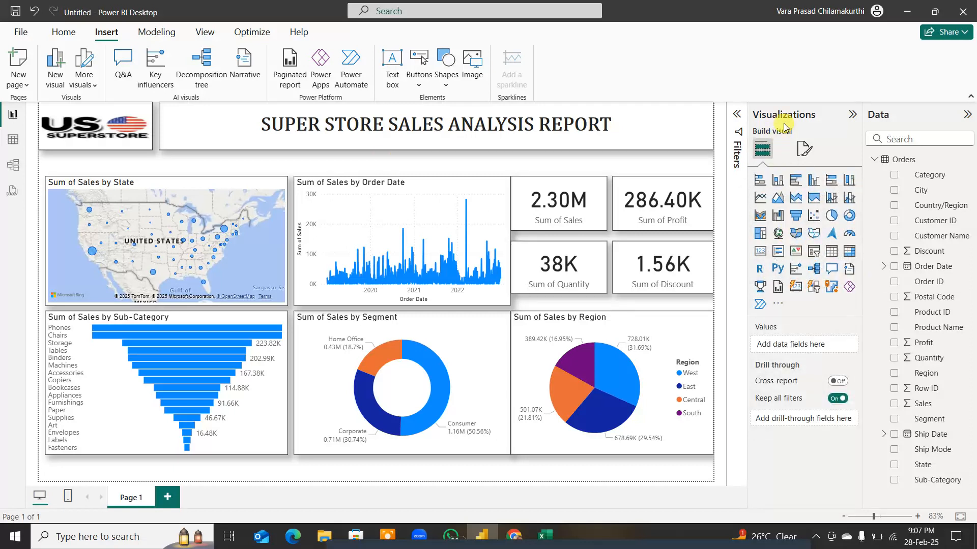
Step: Annotate the Visualizations, Data and Filters panes with red pen arrows, circle Filters, and clear the markings
{"action": "key", "text": "F11"}
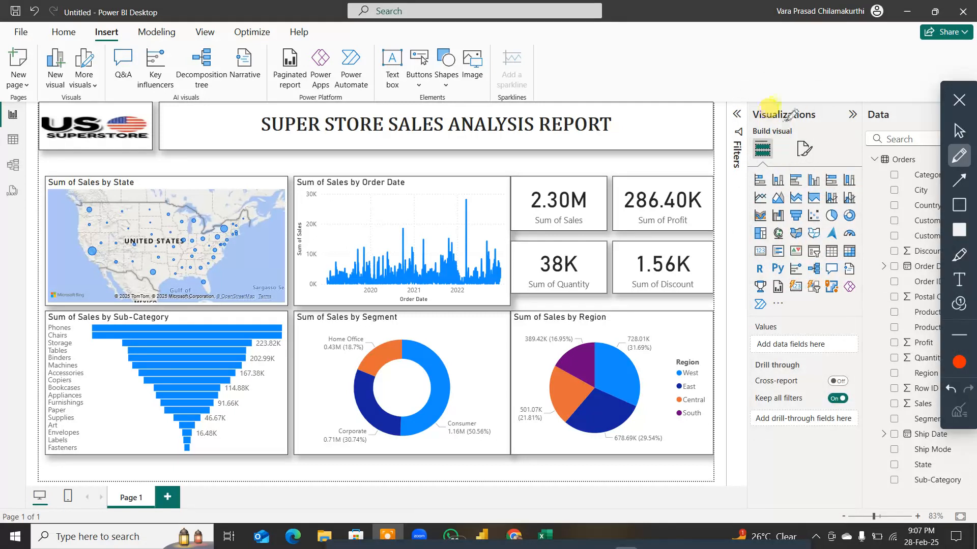
{"action": "left_click_drag", "start_coordinate": [789, 62], "coordinate": [788, 148]}
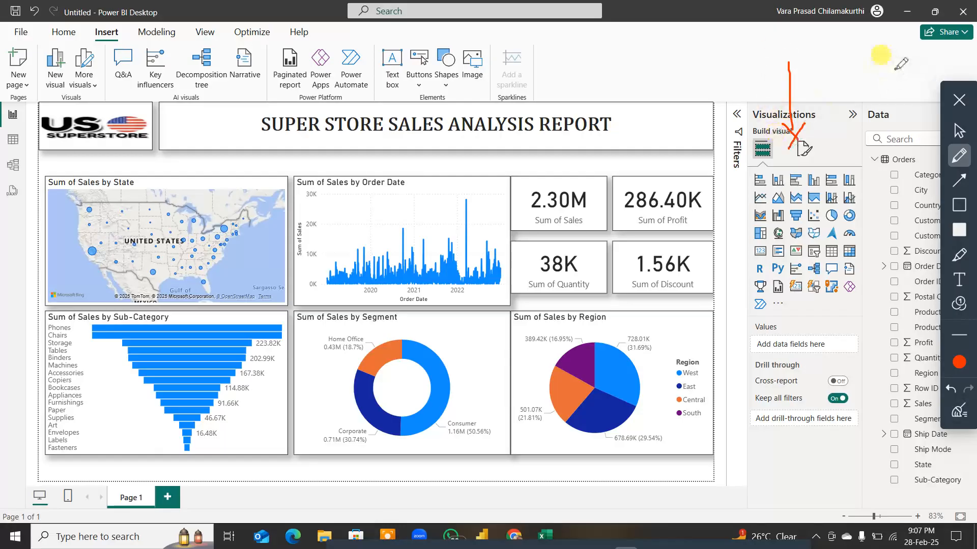
{"action": "left_click_drag", "start_coordinate": [896, 69], "coordinate": [890, 126]}
{"action": "mouse_move", "coordinate": [733, 66]}
{"action": "left_mouse_down"}
{"action": "mouse_move", "coordinate": [730, 169]}
{"action": "mouse_move", "coordinate": [749, 131]}
{"action": "mouse_move", "coordinate": [715, 217]}
{"action": "mouse_move", "coordinate": [585, 130]}
{"action": "left_mouse_up"}
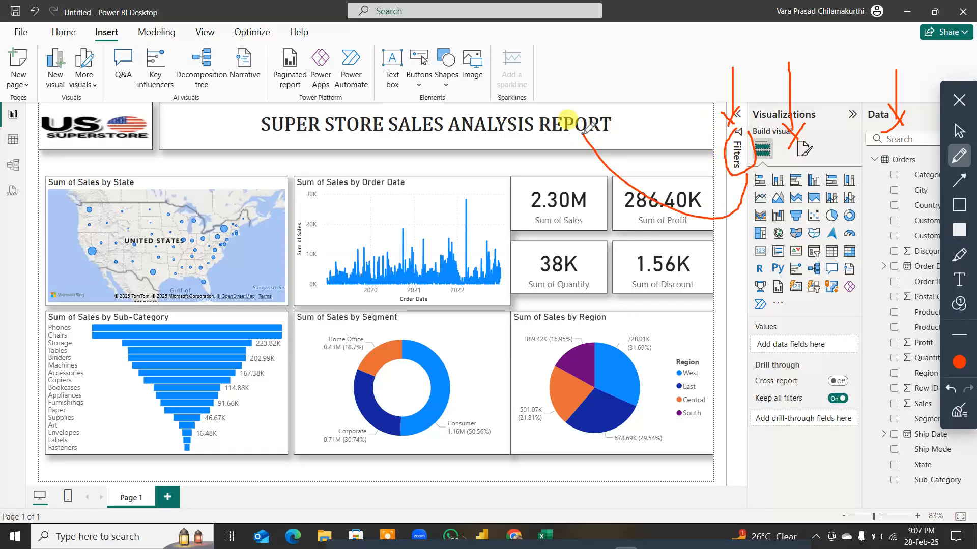
{"action": "left_click", "coordinate": [959, 410]}
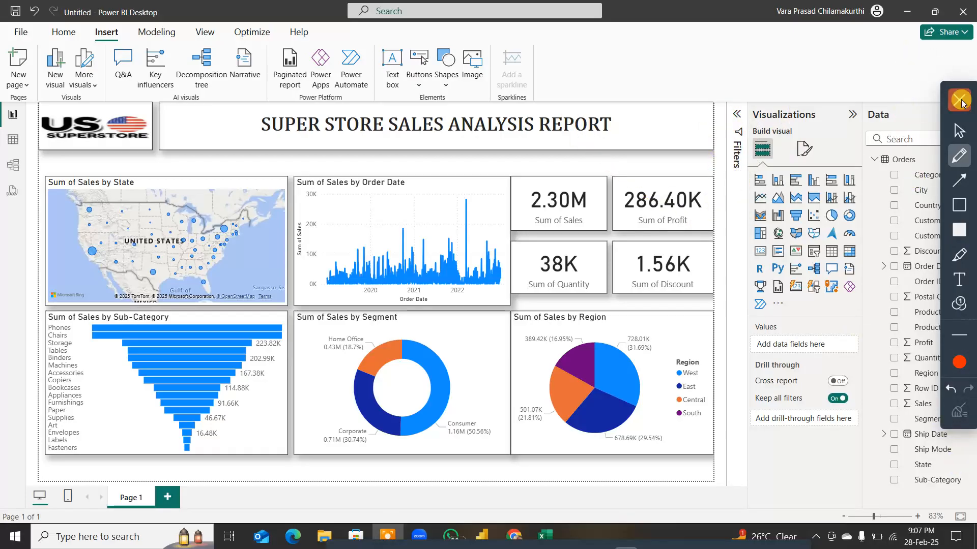
{"action": "left_click", "coordinate": [960, 100]}
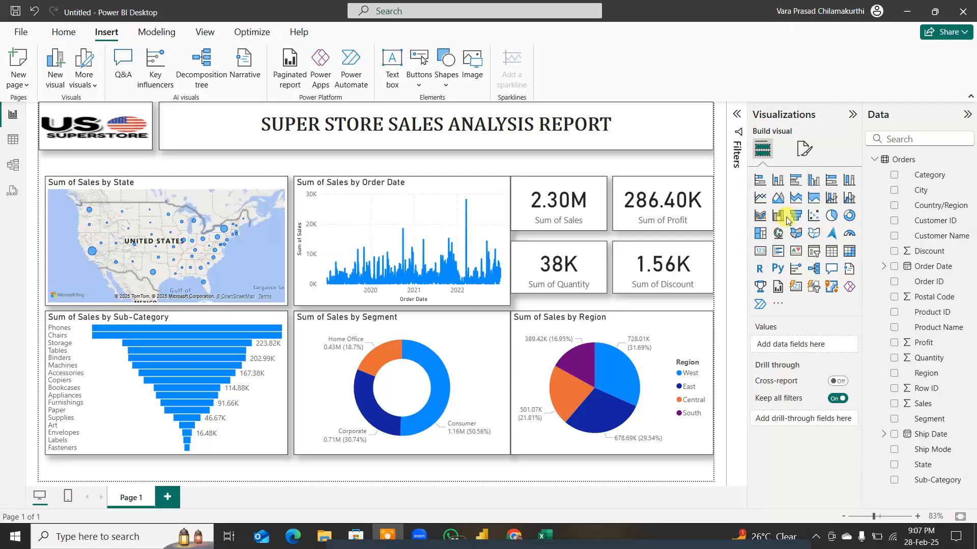
Step: Open the gallery of additional Power BI visuals for importing into the report
{"action": "left_click", "coordinate": [786, 219]}
{"action": "left_click", "coordinate": [791, 301]}
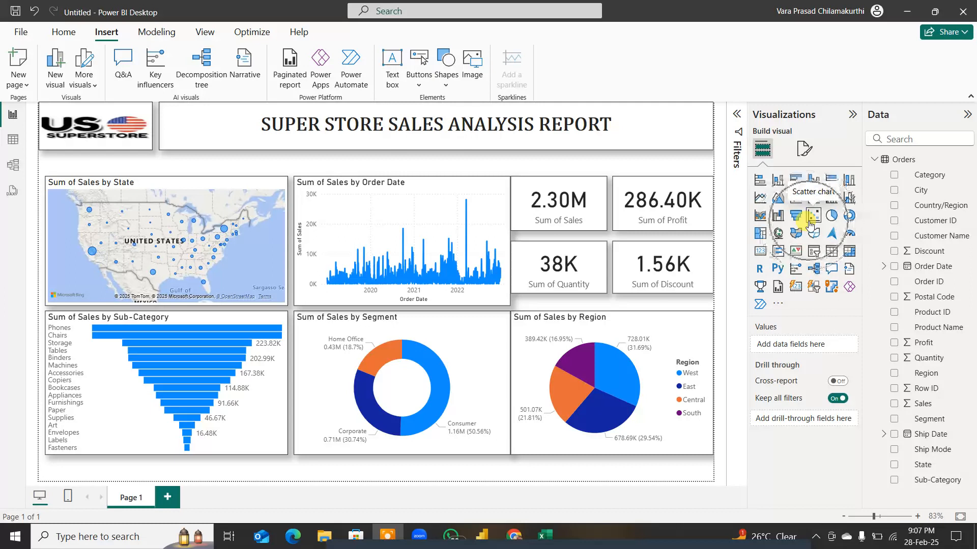
{"action": "left_click", "coordinate": [778, 304]}
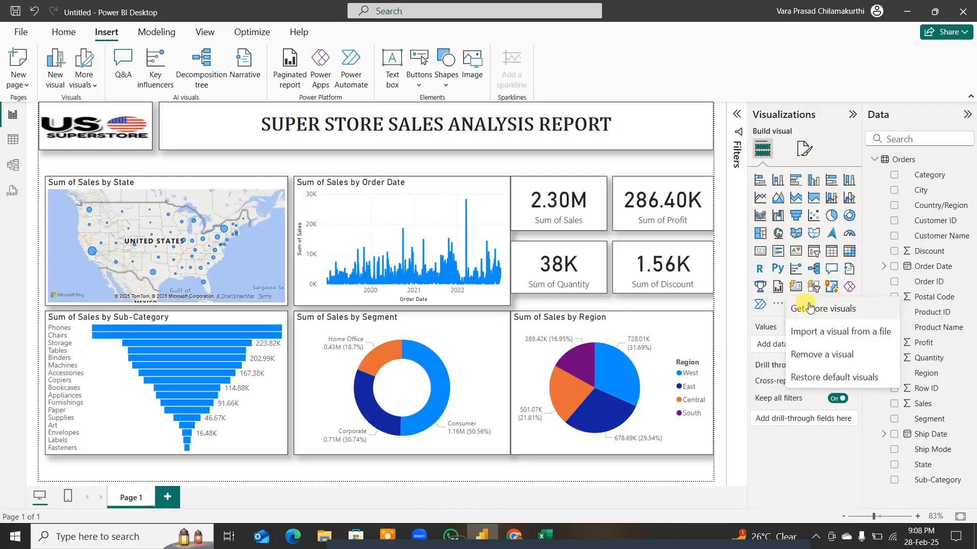
{"action": "left_click", "coordinate": [815, 309]}
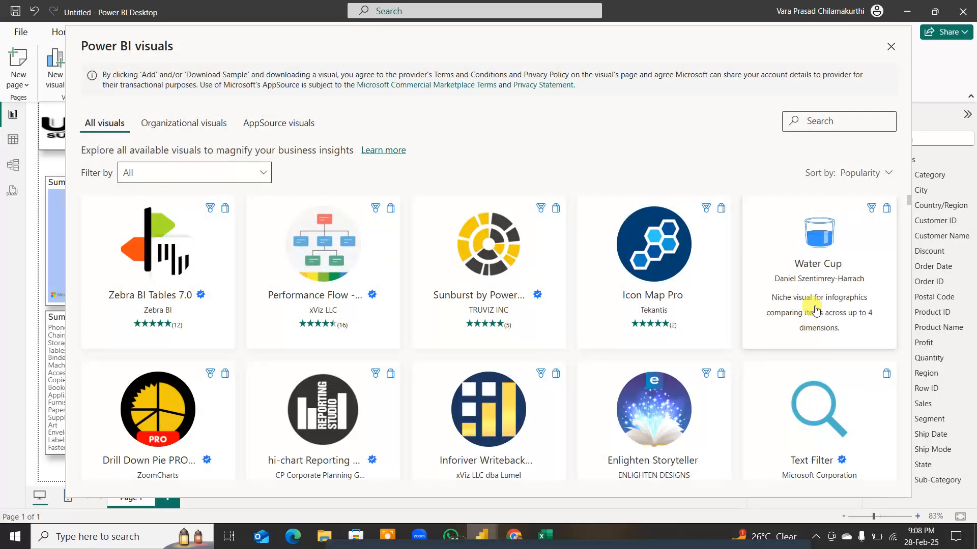
Step: Search the visuals gallery for SCRO and import the Scroller visual into the report
{"action": "left_click", "coordinate": [830, 121]}
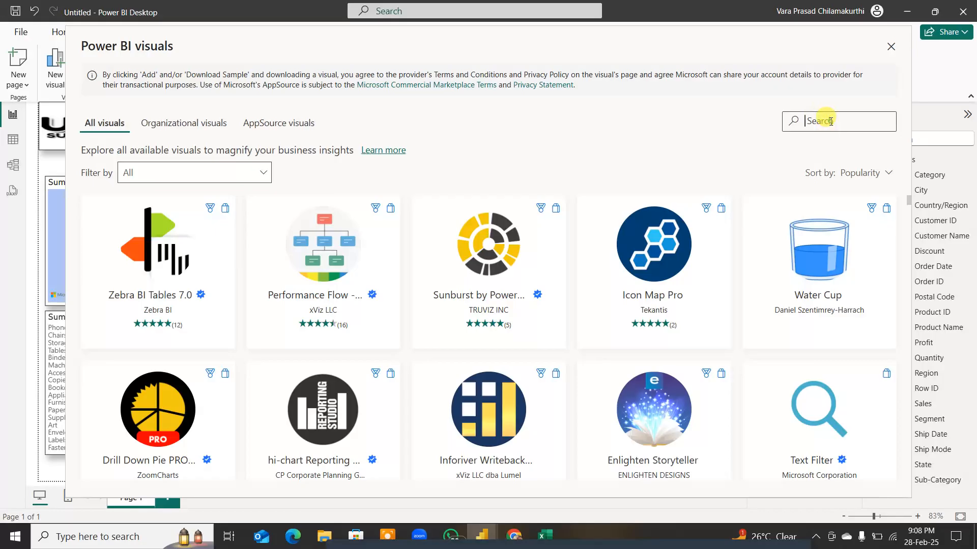
{"action": "type", "text": "SCOR"}
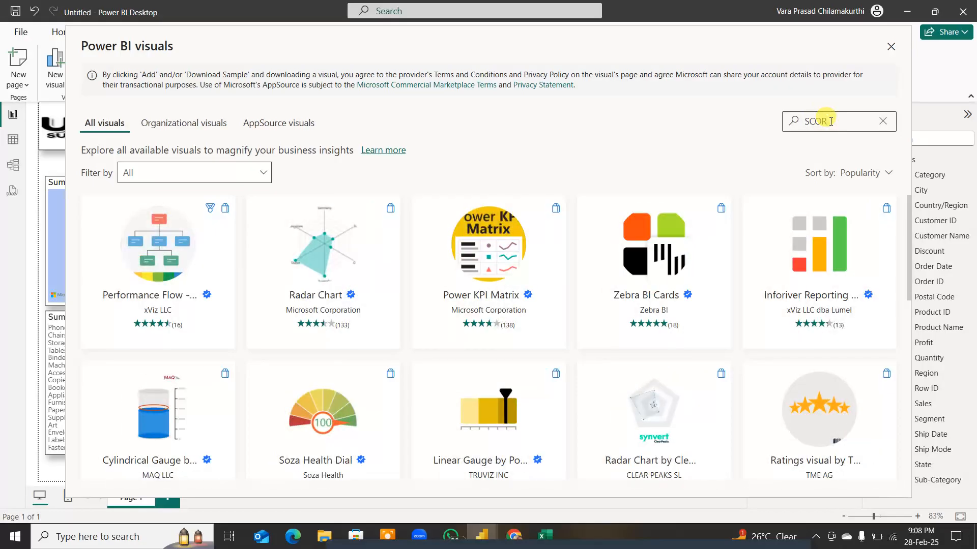
{"action": "key", "text": "BackSpace"}
{"action": "key", "text": "BackSpace"}
{"action": "key", "text": "BackSpace"}
{"action": "type", "text": "CRO"}
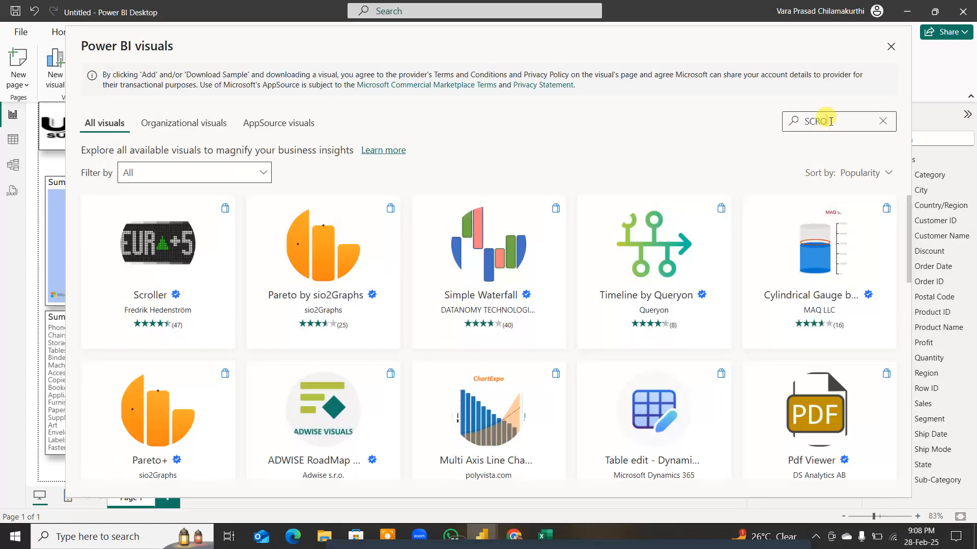
{"action": "left_click", "coordinate": [167, 283]}
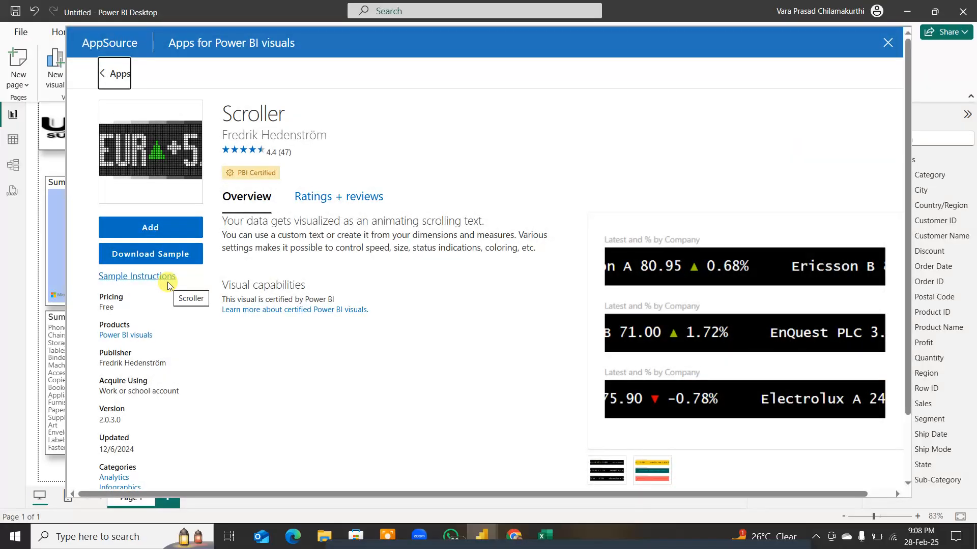
{"action": "left_click", "coordinate": [173, 231]}
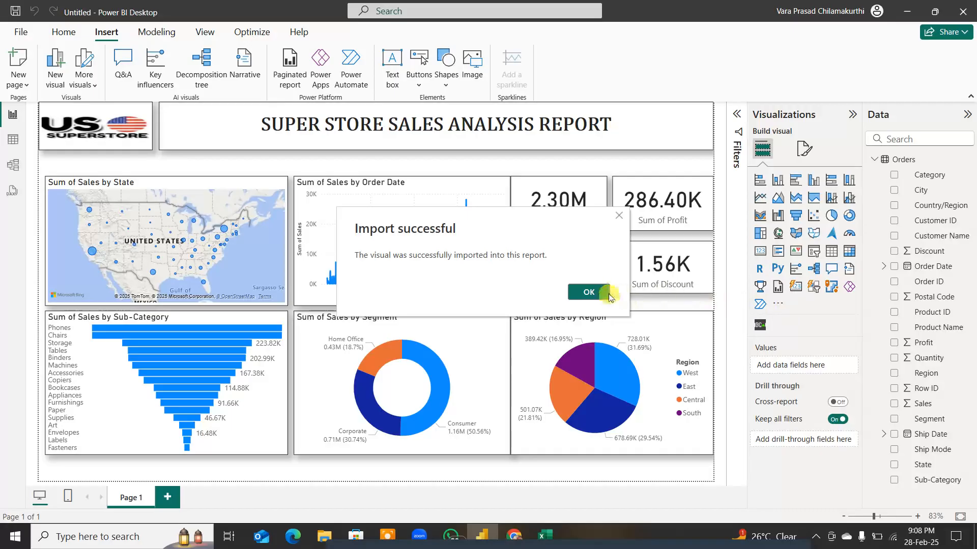
{"action": "left_click", "coordinate": [590, 292]}
Step: Add a Scroller visual as a thin strip between the title and the charts, stretched across the full page width
{"action": "left_click", "coordinate": [759, 329]}
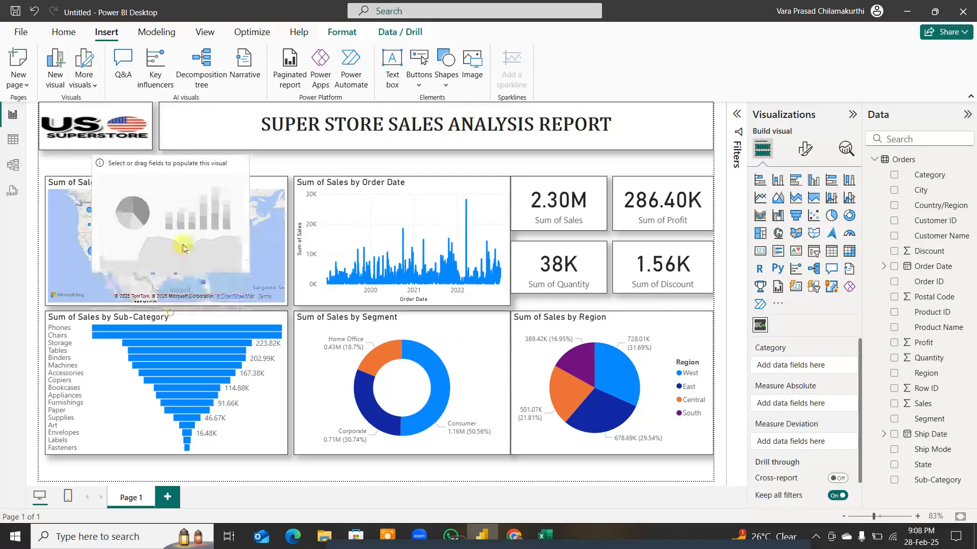
{"action": "left_click_drag", "start_coordinate": [184, 248], "coordinate": [171, 148]}
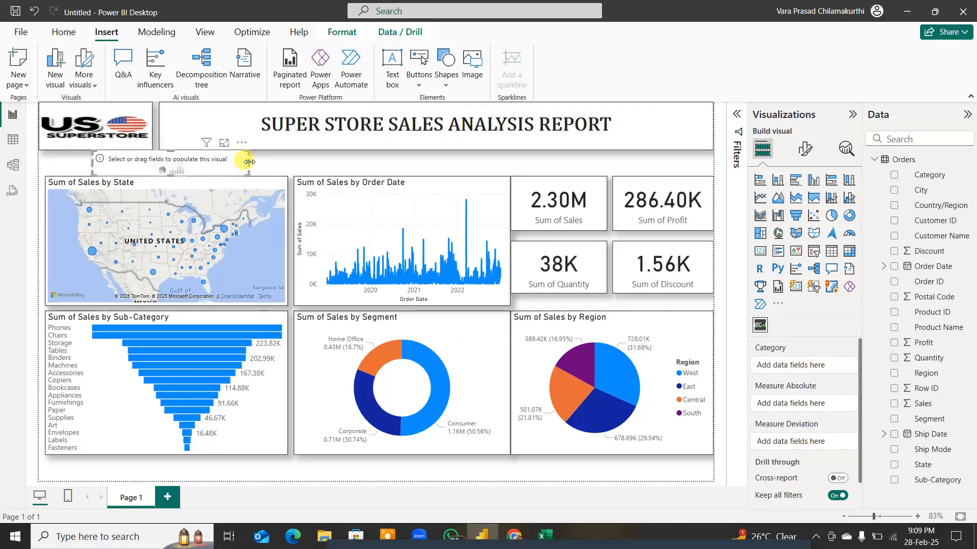
{"action": "left_click_drag", "start_coordinate": [249, 162], "coordinate": [712, 162]}
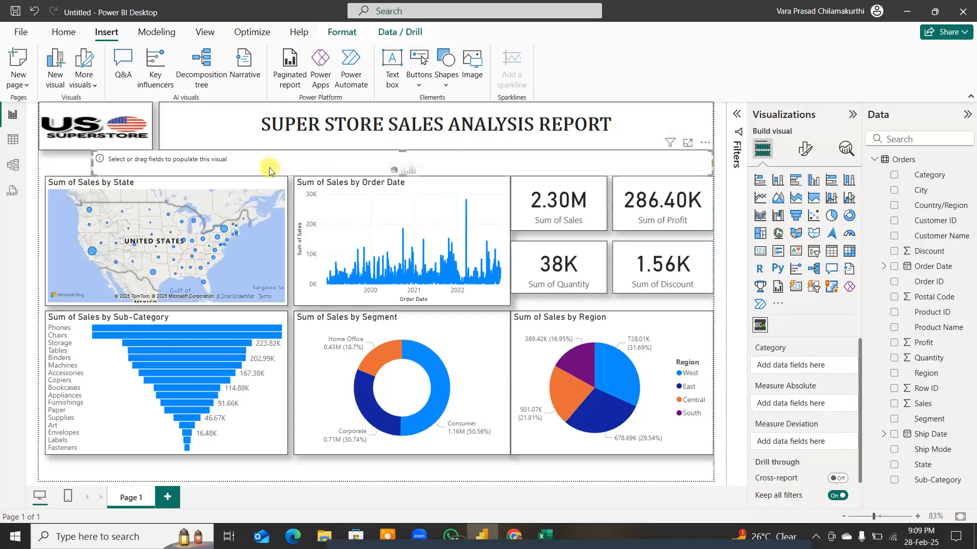
{"action": "left_click_drag", "start_coordinate": [93, 162], "coordinate": [40, 163]}
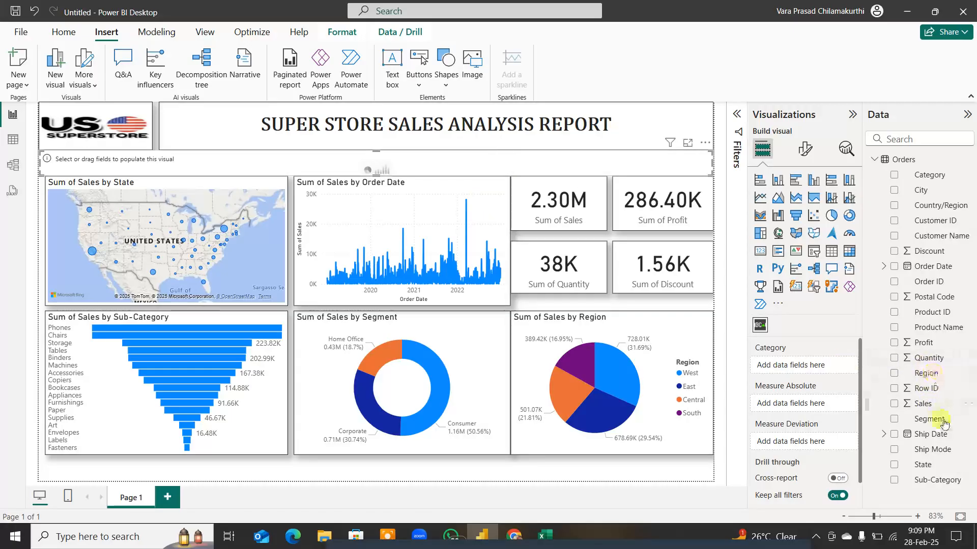
Step: Populate the scroller with State as Category and Sales as Measure Deviation, and turn off its title
{"action": "left_click_drag", "start_coordinate": [925, 465], "coordinate": [819, 366]}
{"action": "left_click_drag", "start_coordinate": [922, 405], "coordinate": [820, 442]}
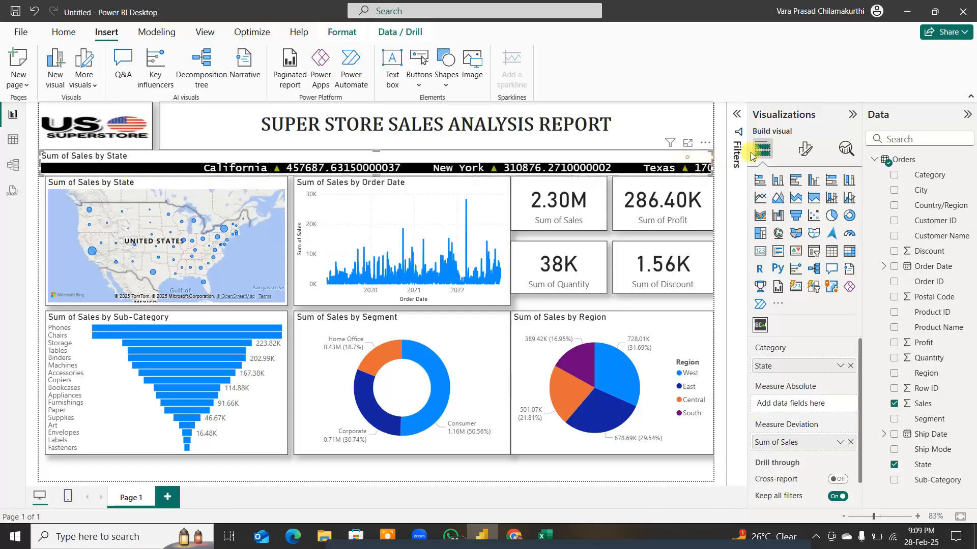
{"action": "left_click", "coordinate": [807, 149]}
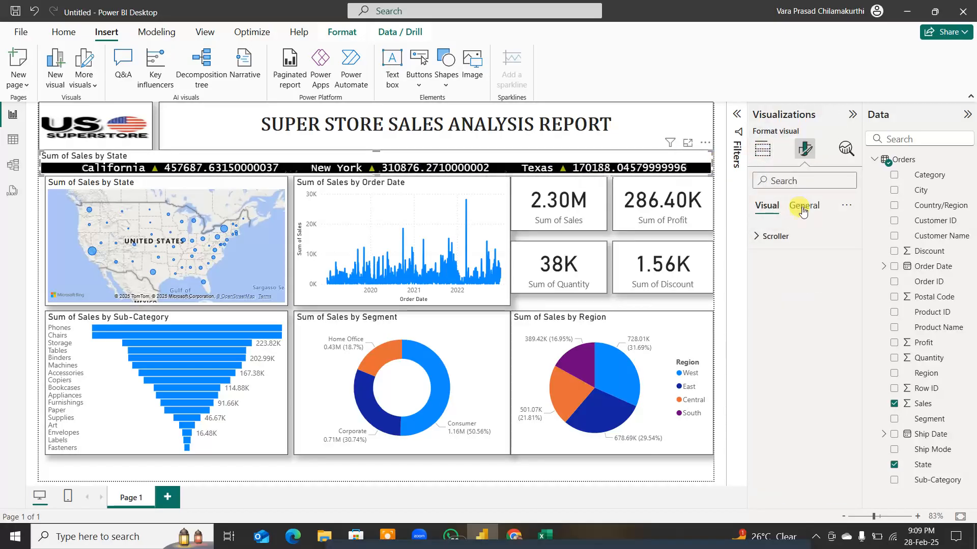
{"action": "left_click", "coordinate": [805, 205]}
{"action": "left_click", "coordinate": [843, 263]}
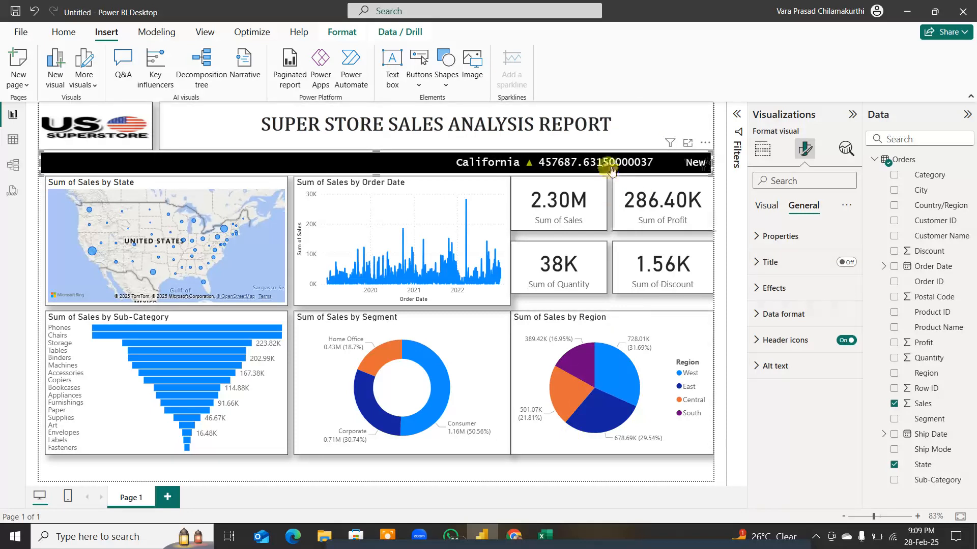
Step: Convert the Sales column's data type to Whole number, accepting the data type change
{"action": "left_click", "coordinate": [927, 407]}
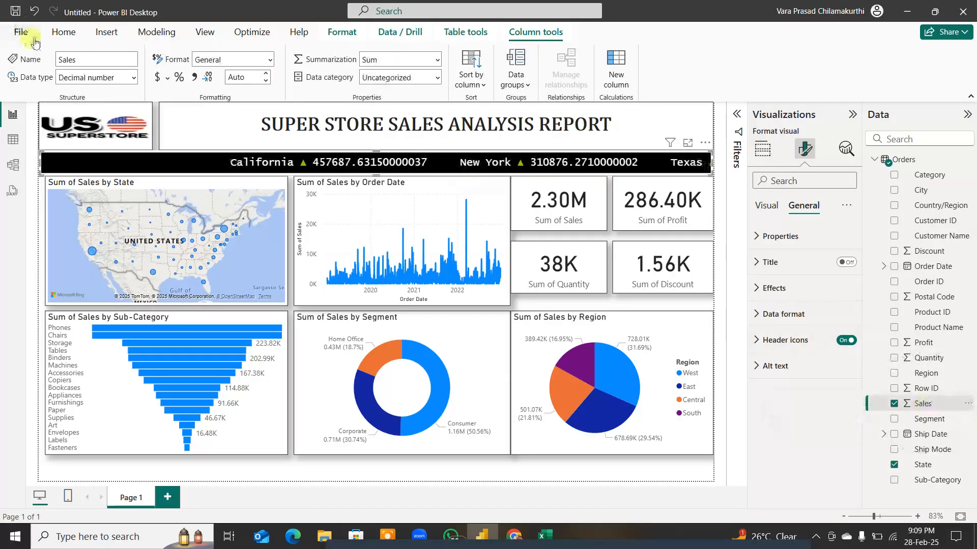
{"action": "left_click", "coordinate": [132, 77]}
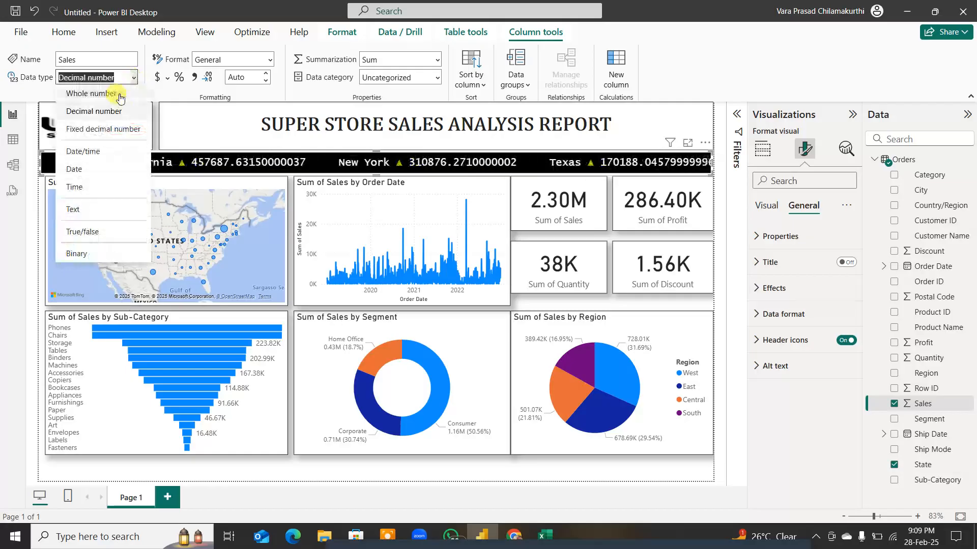
{"action": "left_click", "coordinate": [124, 94]}
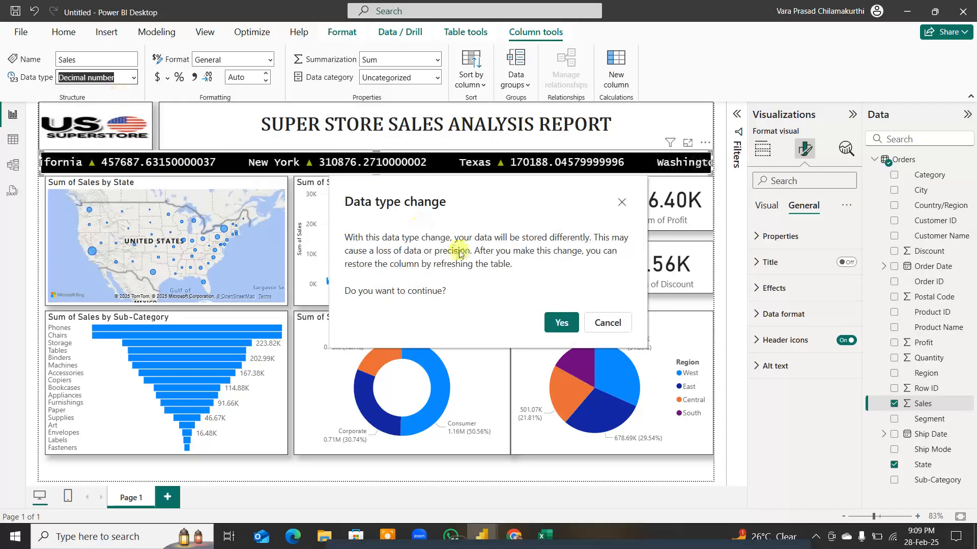
{"action": "left_click", "coordinate": [561, 322]}
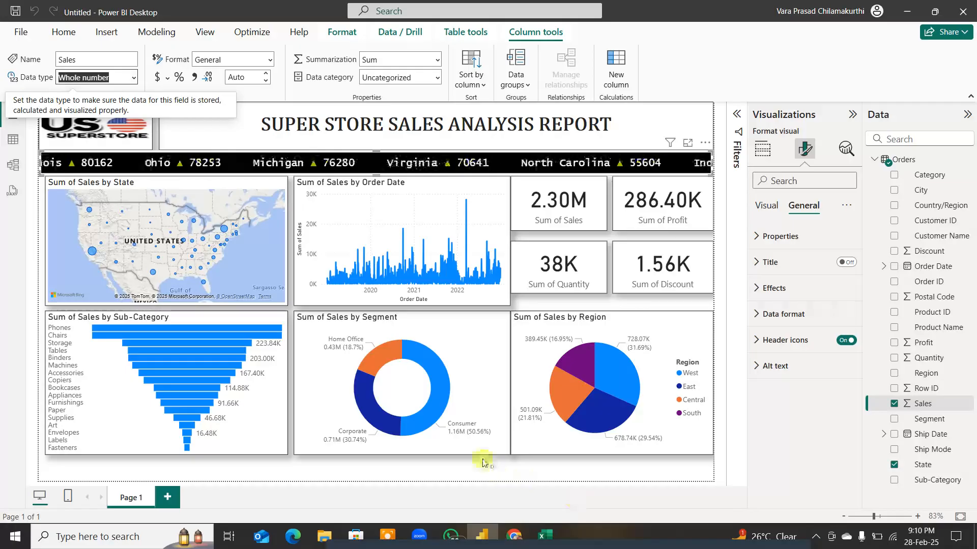
Step: Move the Sub-Category funnel, Segment donut and Region pie charts down to the lower edge of the page
{"action": "left_click_drag", "start_coordinate": [251, 319], "coordinate": [242, 341]}
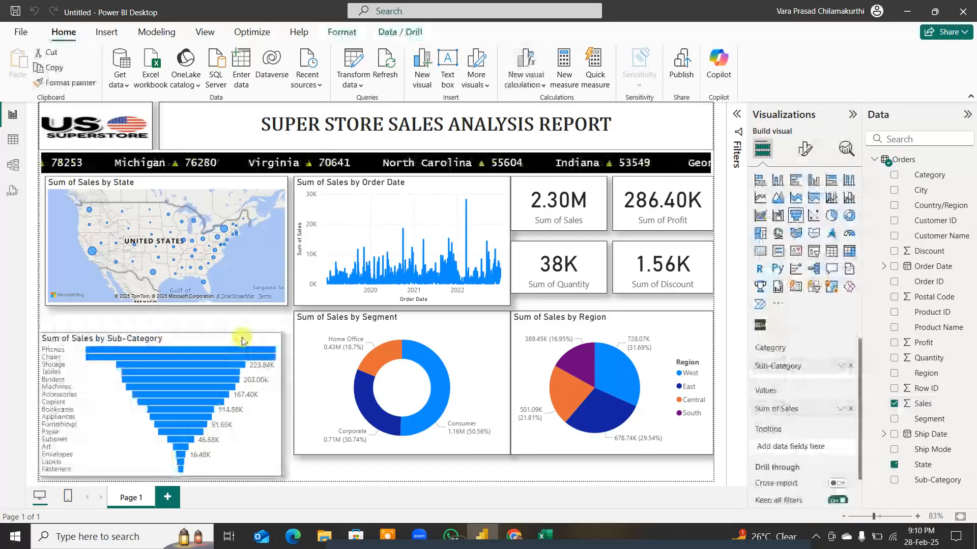
{"action": "left_click", "coordinate": [435, 321]}
{"action": "left_click_drag", "start_coordinate": [441, 323], "coordinate": [430, 350]}
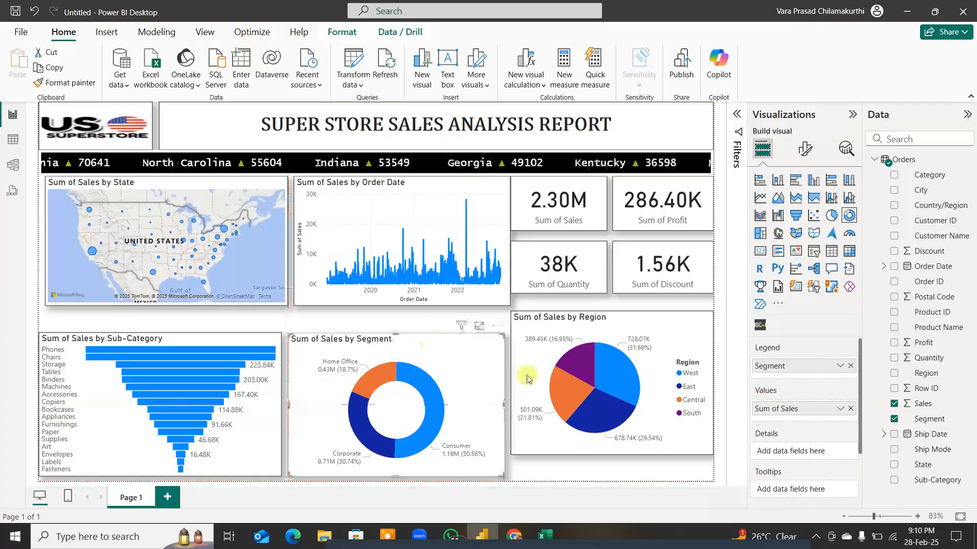
{"action": "left_click_drag", "start_coordinate": [563, 448], "coordinate": [564, 459]}
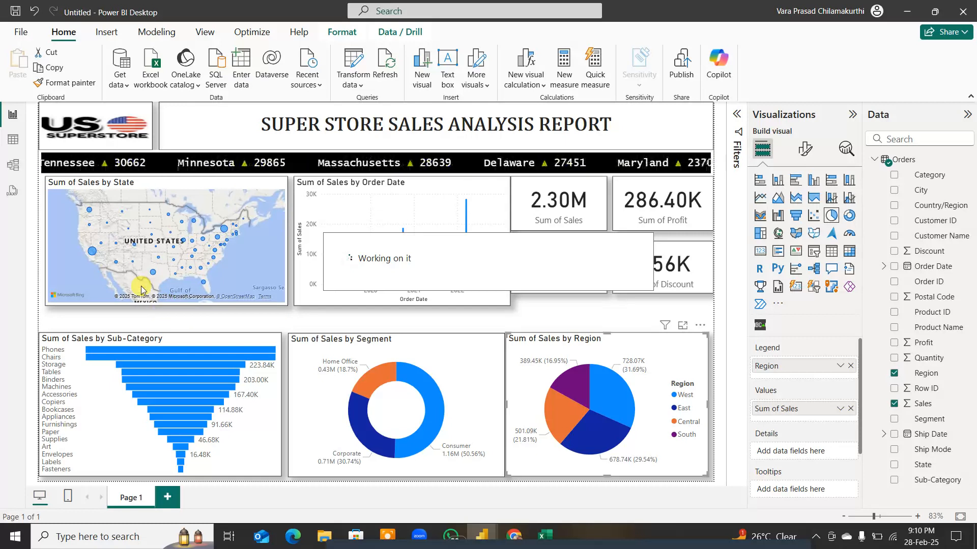
{"action": "key", "text": "ctrl"}
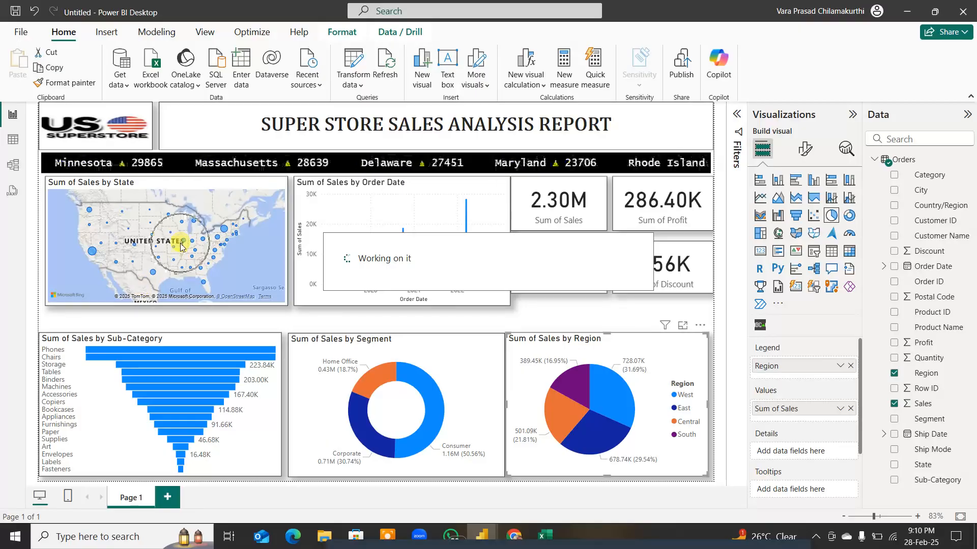
{"action": "key", "text": "ctrl"}
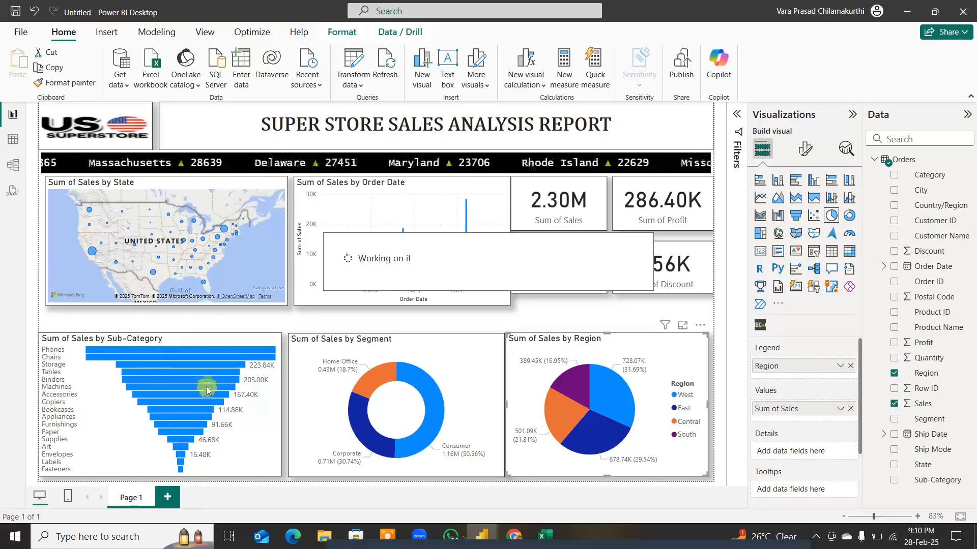
{"action": "key", "text": "ctrl"}
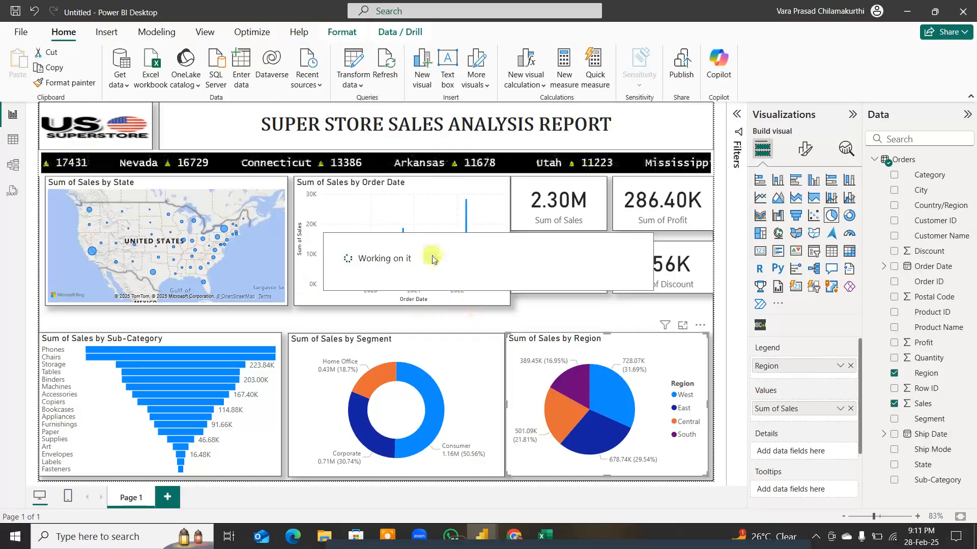
Step: Extend the State map and Order Date line chart down to just above the lower charts, making their edges meet
{"action": "left_click", "coordinate": [560, 314]}
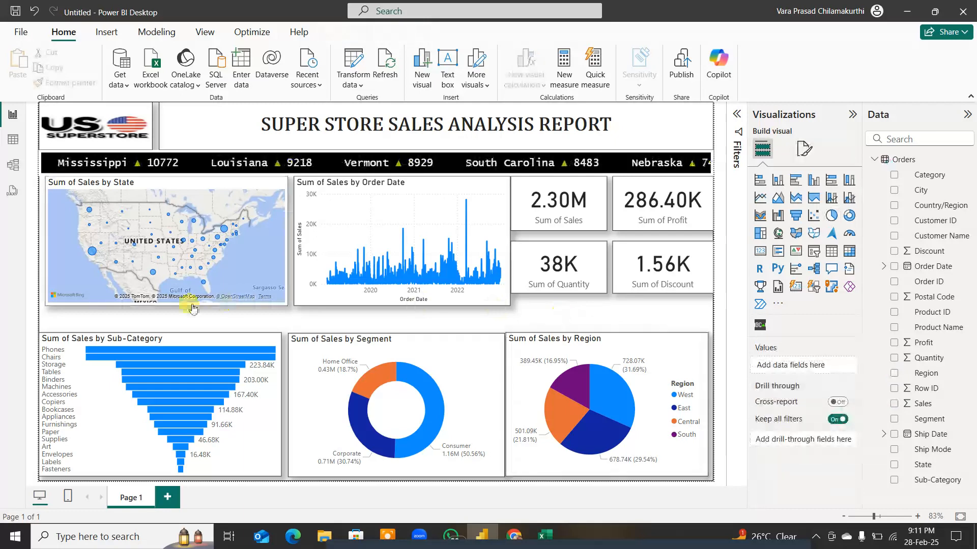
{"action": "left_click_drag", "start_coordinate": [193, 307], "coordinate": [164, 331]}
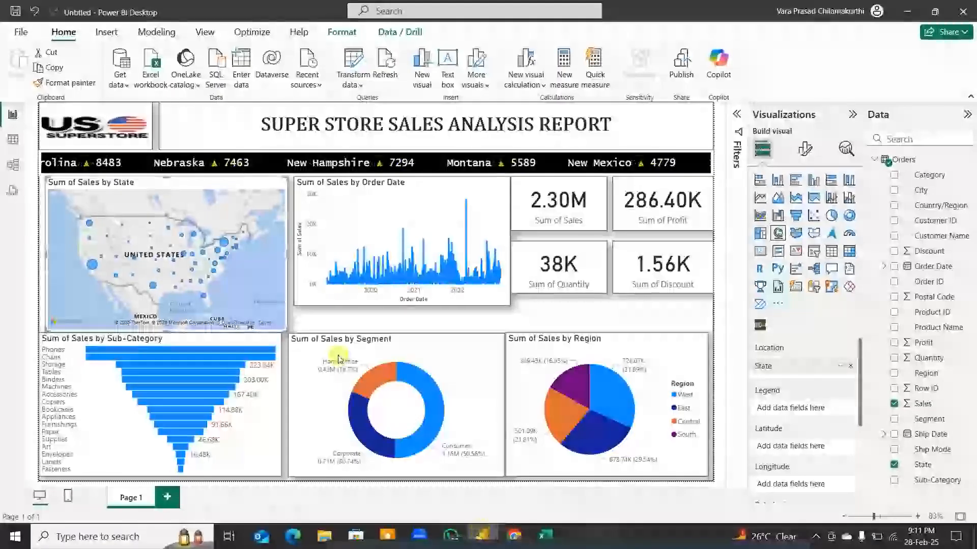
{"action": "mouse_move", "coordinate": [284, 330]}
{"action": "left_mouse_down"}
{"action": "mouse_move", "coordinate": [278, 321]}
{"action": "mouse_move", "coordinate": [296, 308]}
{"action": "mouse_move", "coordinate": [283, 325]}
{"action": "left_mouse_up"}
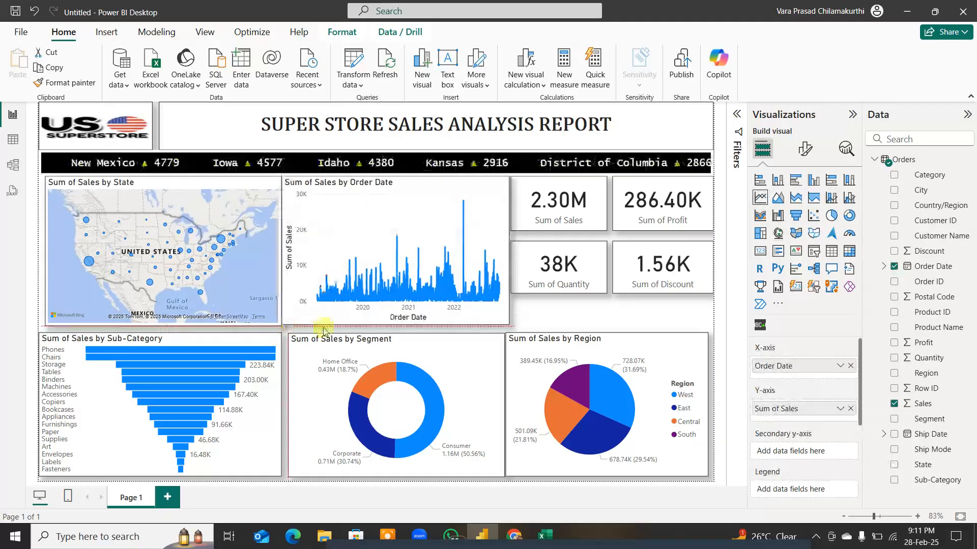
Step: Move the Quantity and Discount cards down, aligned side by side with a gap below the upper cards
{"action": "left_click_drag", "start_coordinate": [602, 300], "coordinate": [602, 310]}
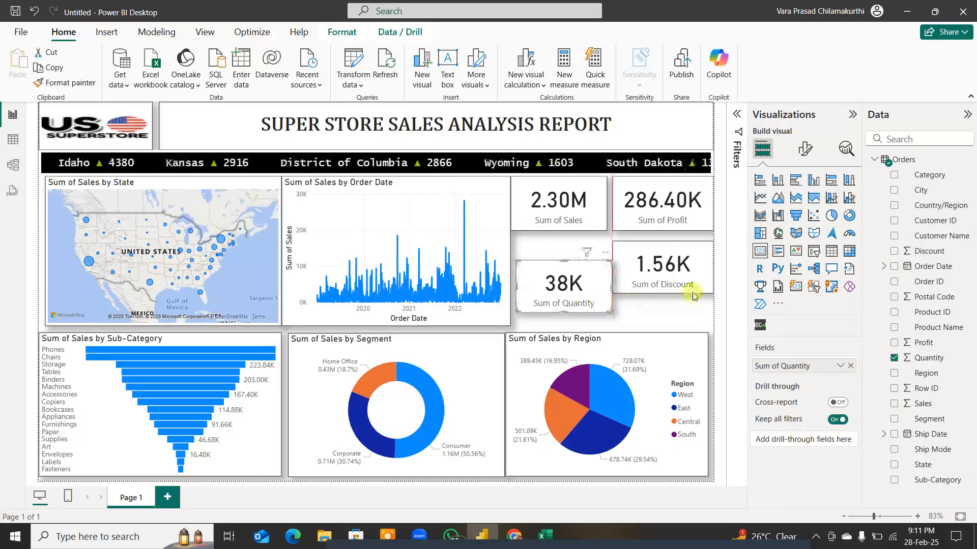
{"action": "mouse_move", "coordinate": [687, 290]}
{"action": "left_mouse_down"}
{"action": "mouse_move", "coordinate": [697, 288]}
{"action": "mouse_move", "coordinate": [700, 303]}
{"action": "left_mouse_up"}
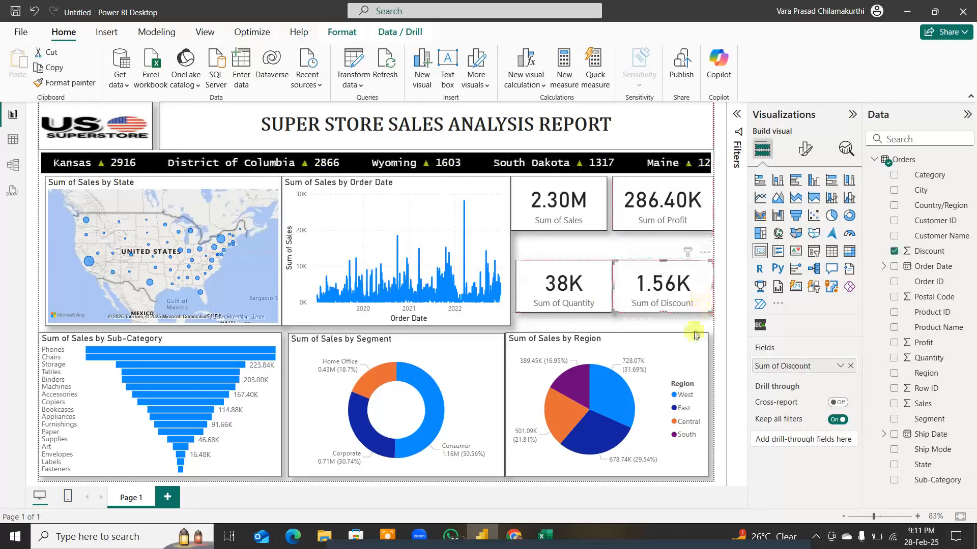
{"action": "left_click", "coordinate": [645, 331]}
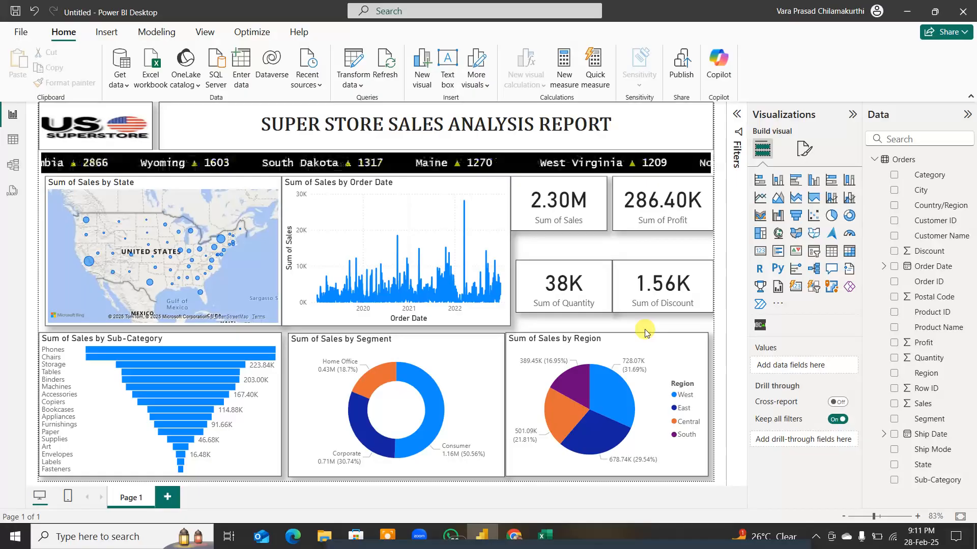
Step: Apply the built-in dark grey Power BI theme with blue and orange data colours to the report
{"action": "left_click", "coordinate": [205, 37]}
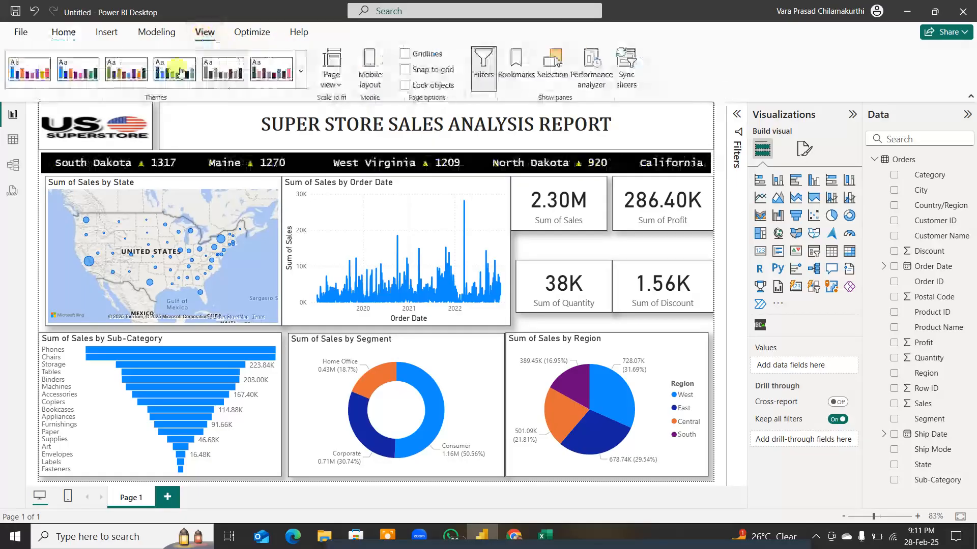
{"action": "left_click", "coordinate": [301, 81]}
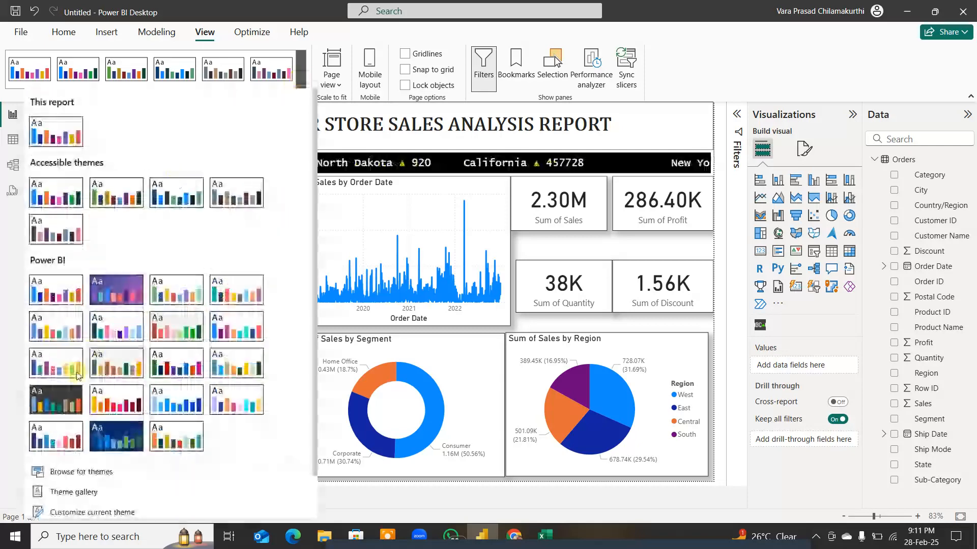
{"action": "left_click", "coordinate": [66, 400]}
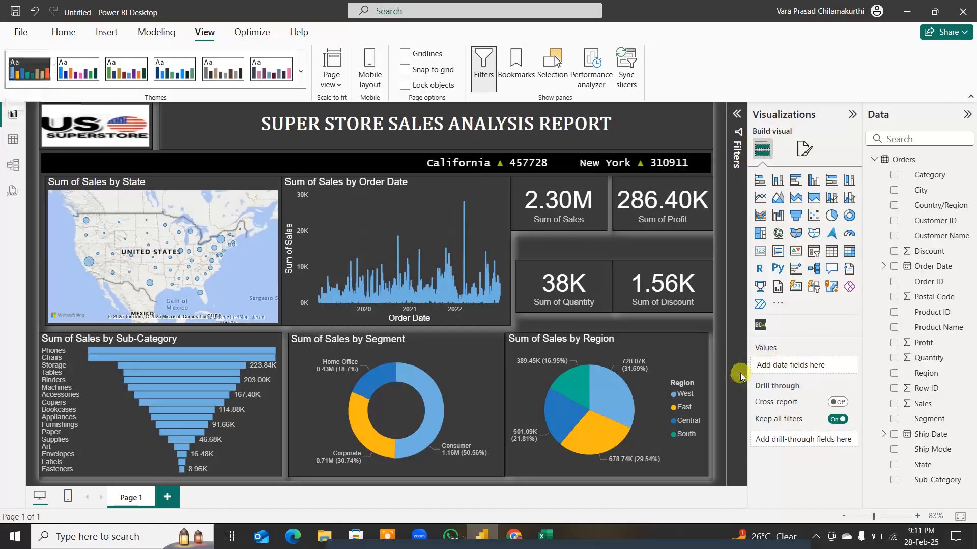
Step: Shift the Region pie chart to the page's right edge and lower the Sales and Profit cards slightly into alignment
{"action": "left_click", "coordinate": [704, 345]}
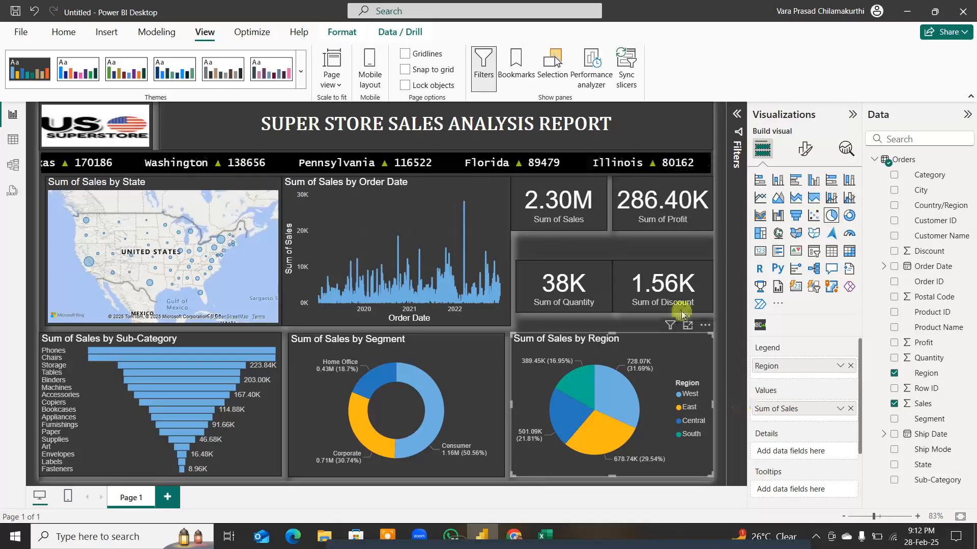
{"action": "left_click_drag", "start_coordinate": [599, 229], "coordinate": [604, 236]}
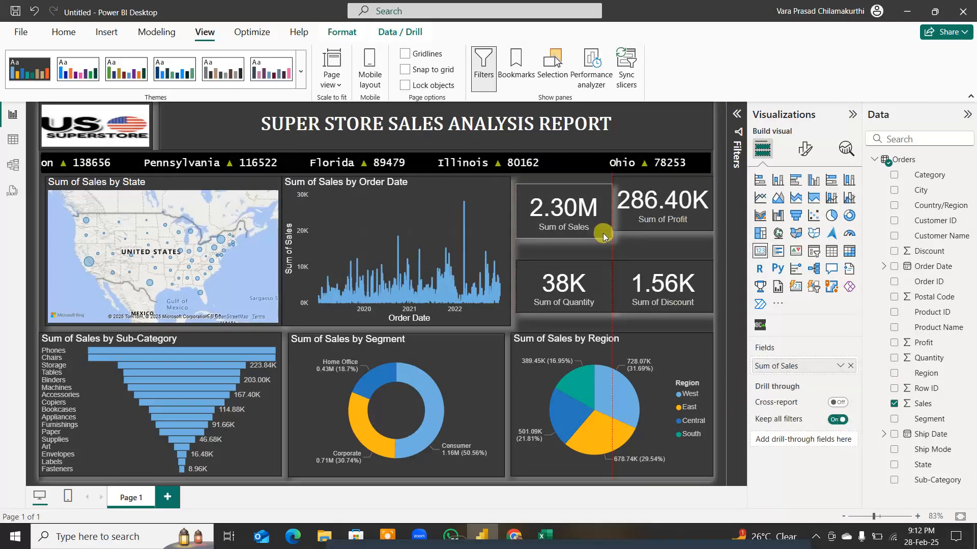
{"action": "left_click", "coordinate": [689, 226]}
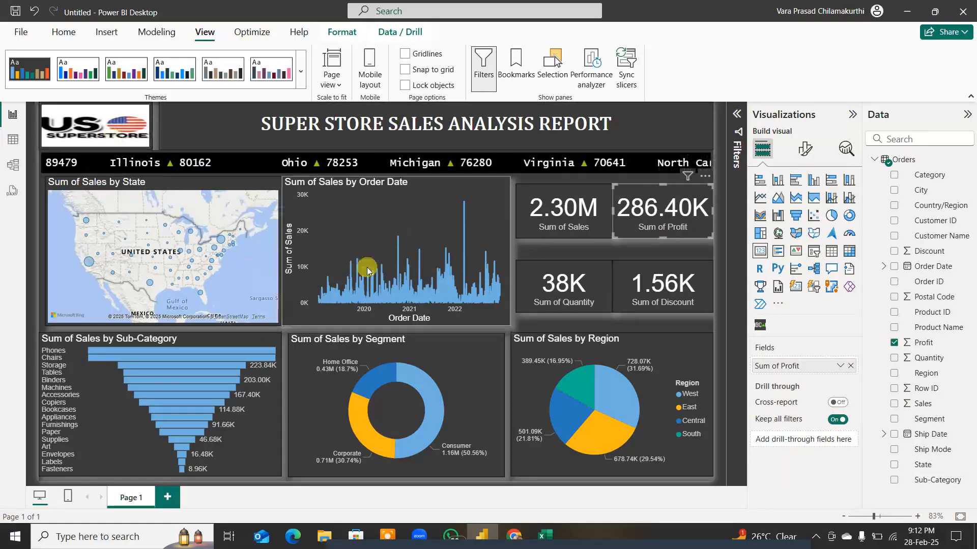
{"action": "left_click", "coordinate": [450, 187]}
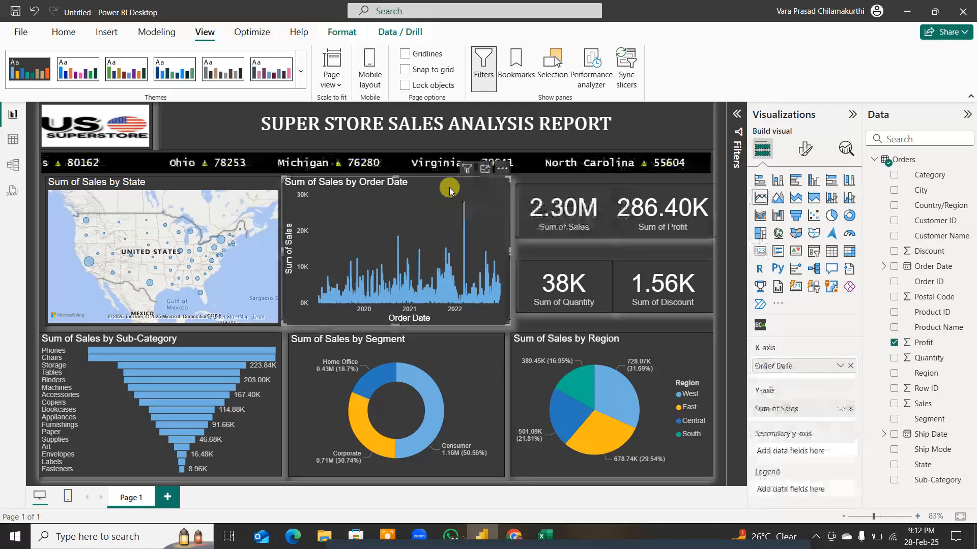
Step: Set the line colour of the Sales by Order Date chart to the theme's yellow-orange
{"action": "left_click", "coordinate": [803, 148]}
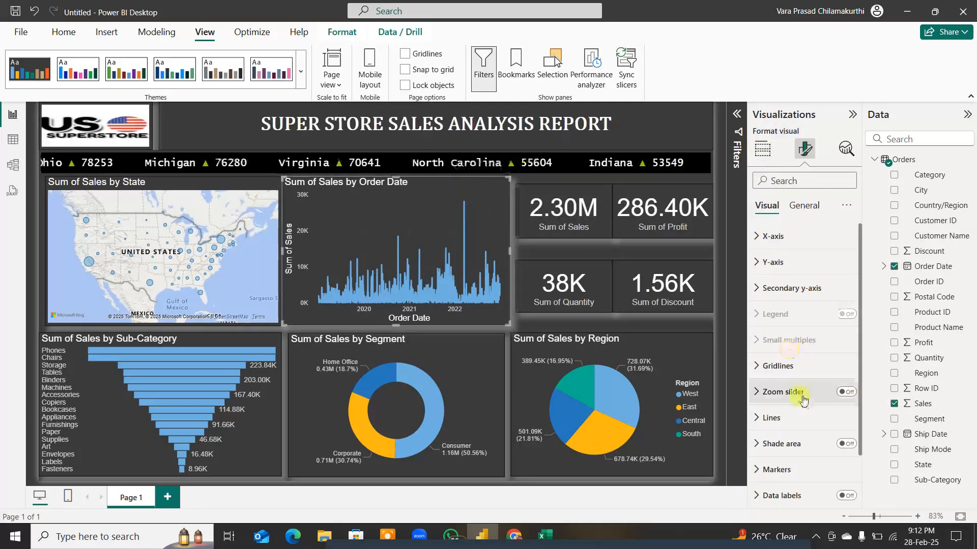
{"action": "left_click", "coordinate": [771, 418]}
{"action": "scroll", "coordinate": [789, 420], "scroll_direction": "down", "scroll_amount": 4}
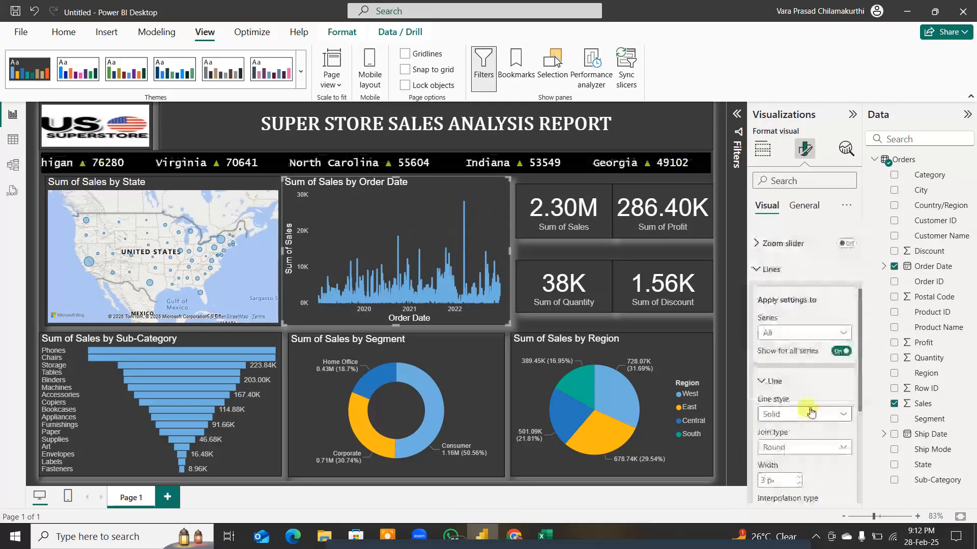
{"action": "scroll", "coordinate": [796, 421], "scroll_direction": "down", "scroll_amount": 2}
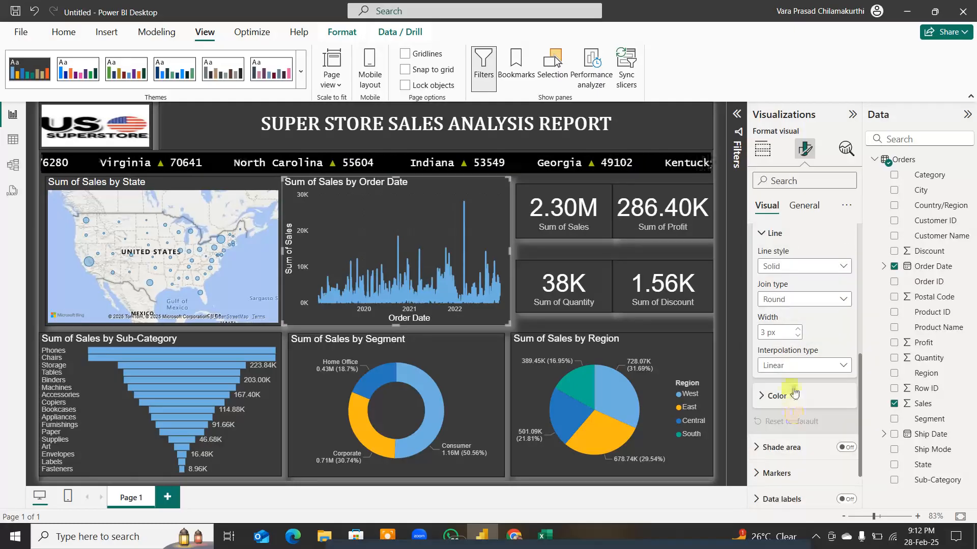
{"action": "left_click", "coordinate": [763, 397]}
{"action": "left_click", "coordinate": [773, 430]}
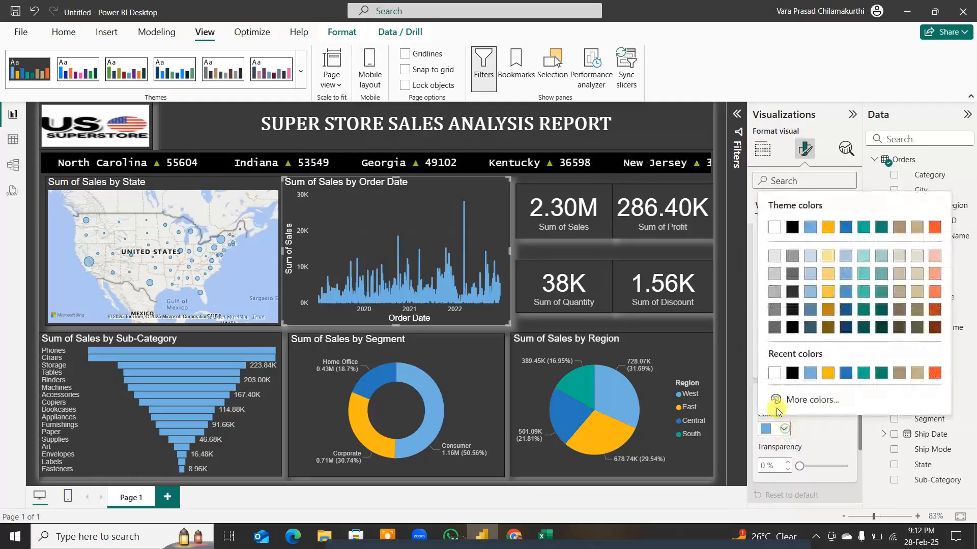
{"action": "left_click", "coordinate": [831, 374]}
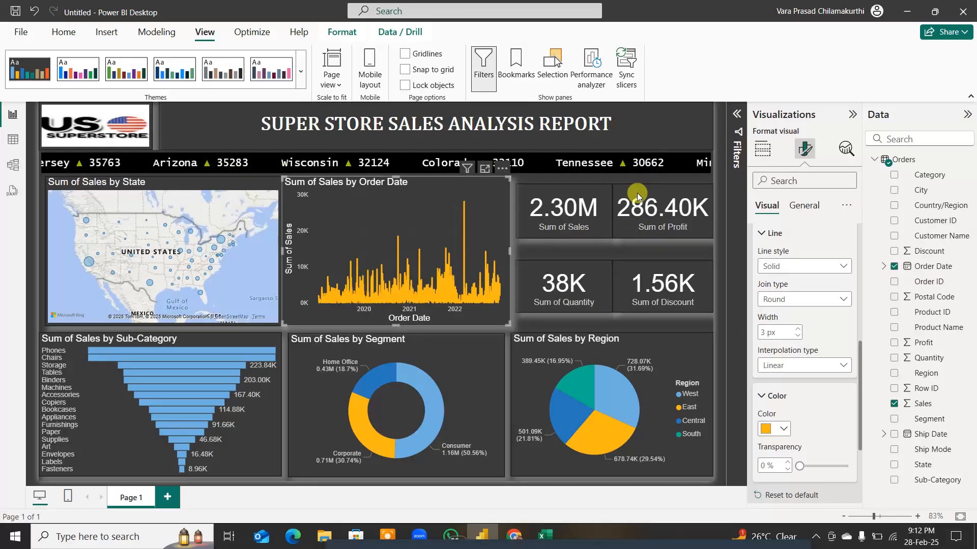
Step: Lower the Sales and Profit cards together, leaving a narrow gap above the Quantity and Discount cards
{"action": "left_click", "coordinate": [623, 249]}
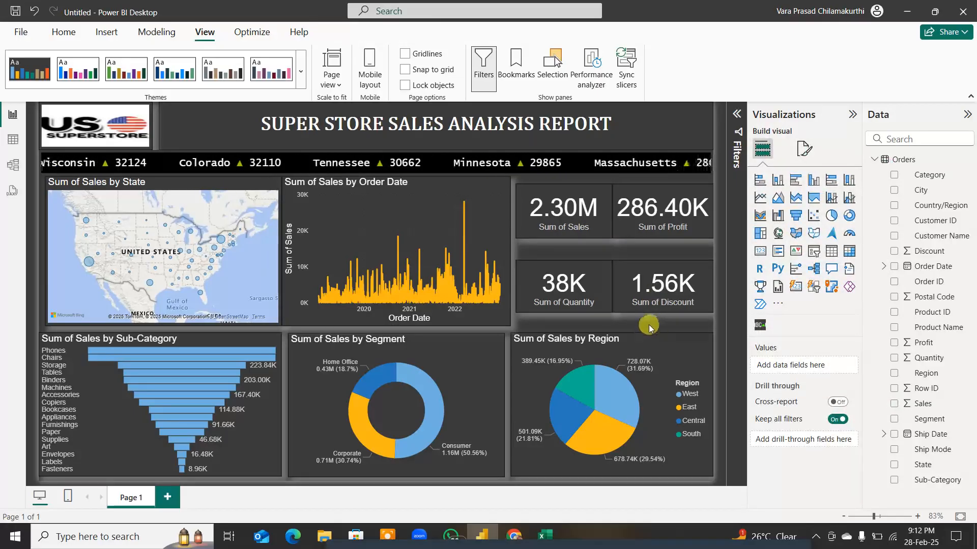
{"action": "left_click", "coordinate": [603, 240]}
{"action": "left_click", "coordinate": [700, 238]}
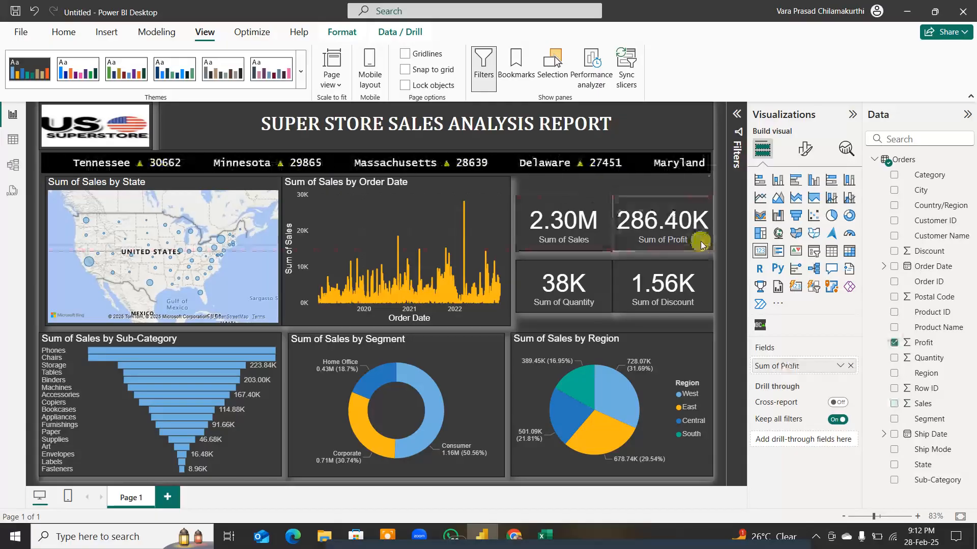
{"action": "left_click", "coordinate": [617, 190]}
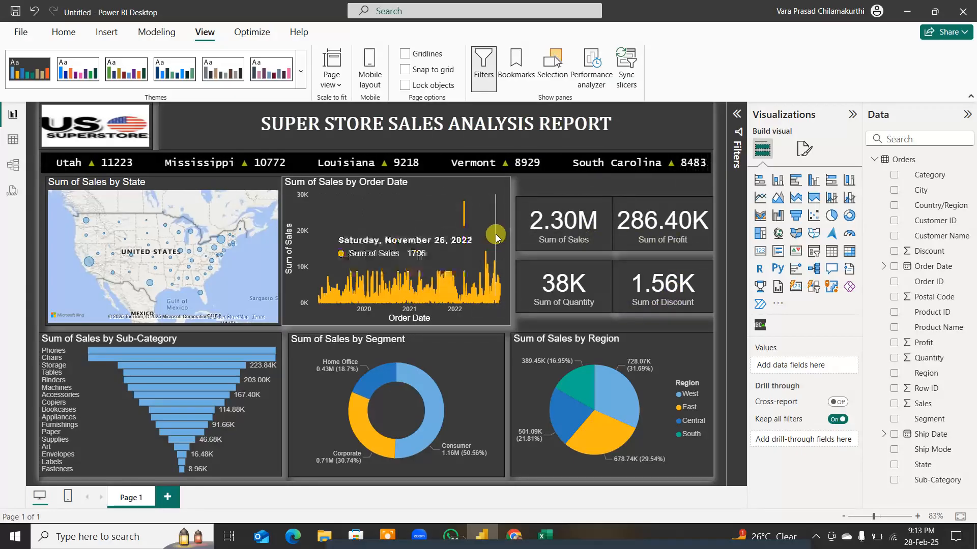
{"action": "left_click", "coordinate": [601, 241]}
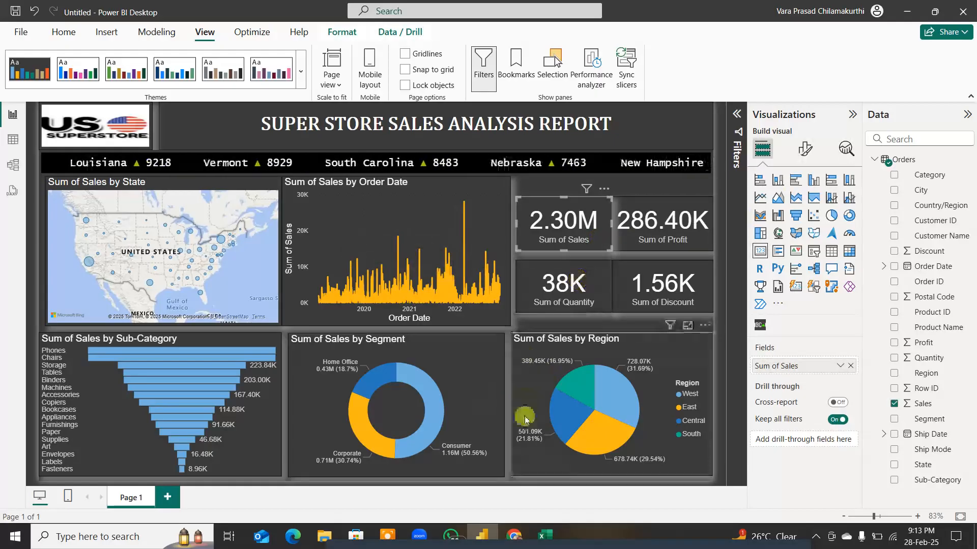
Step: Recolour the West slice of the Region pie chart in the theme's orange-red
{"action": "left_click", "coordinate": [701, 351]}
{"action": "left_click", "coordinate": [805, 149]}
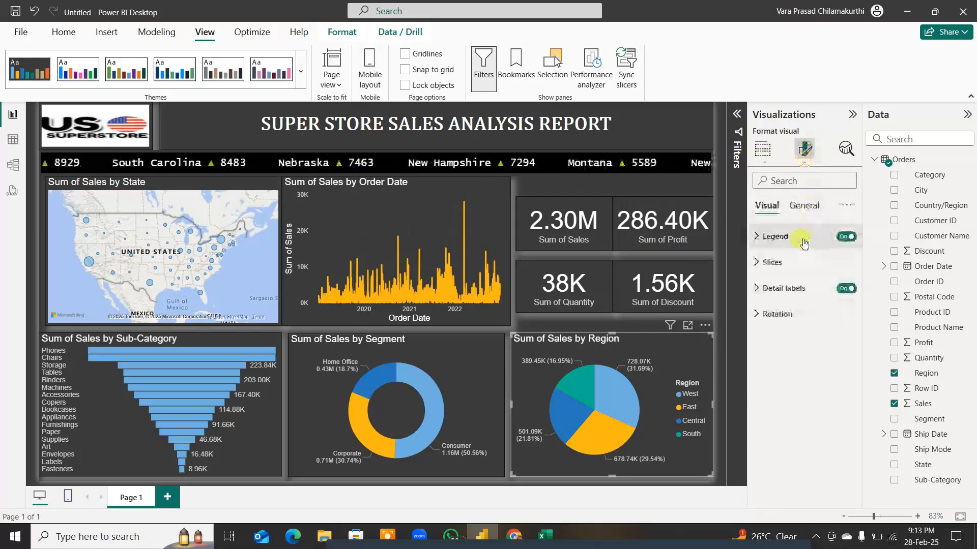
{"action": "left_click", "coordinate": [803, 207]}
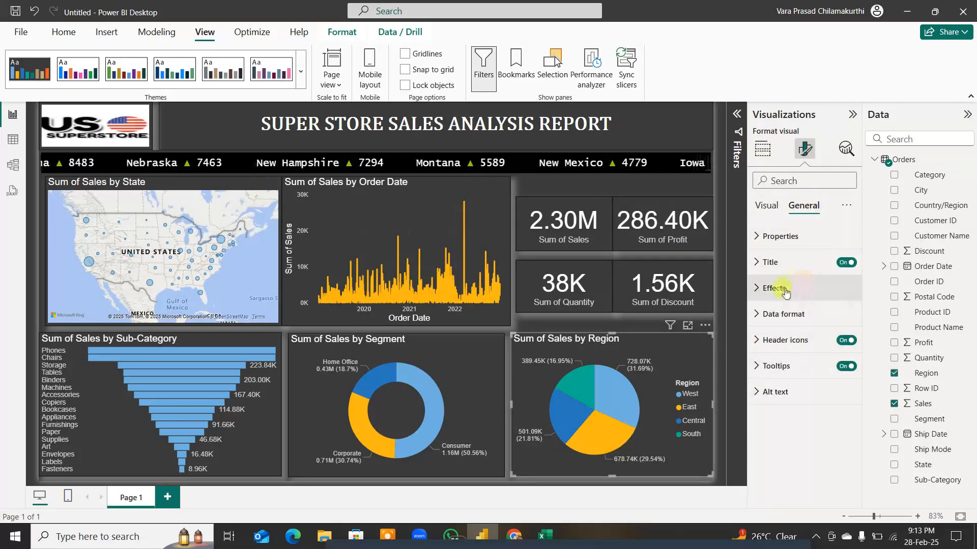
{"action": "left_click", "coordinate": [766, 205]}
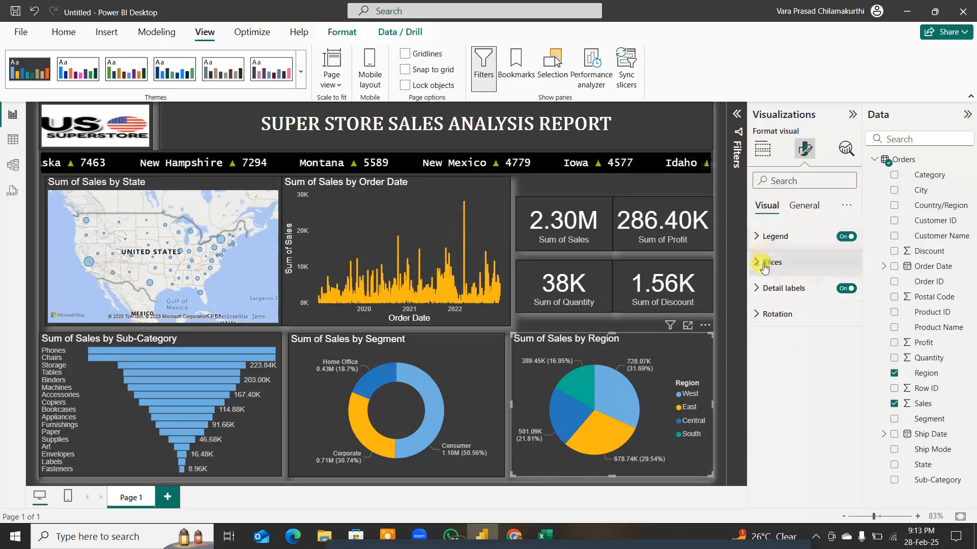
{"action": "left_click", "coordinate": [757, 264]}
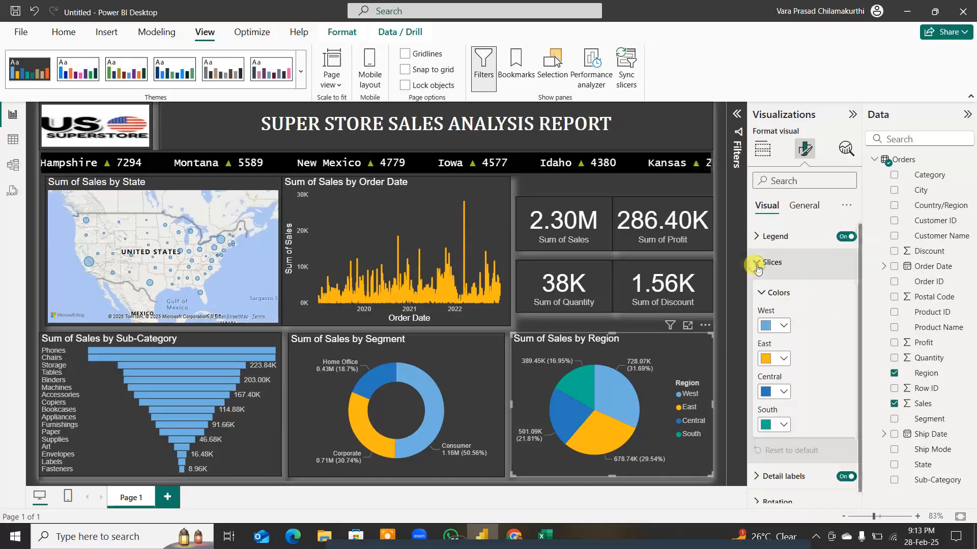
{"action": "left_click", "coordinate": [758, 264]}
{"action": "left_click", "coordinate": [758, 264]}
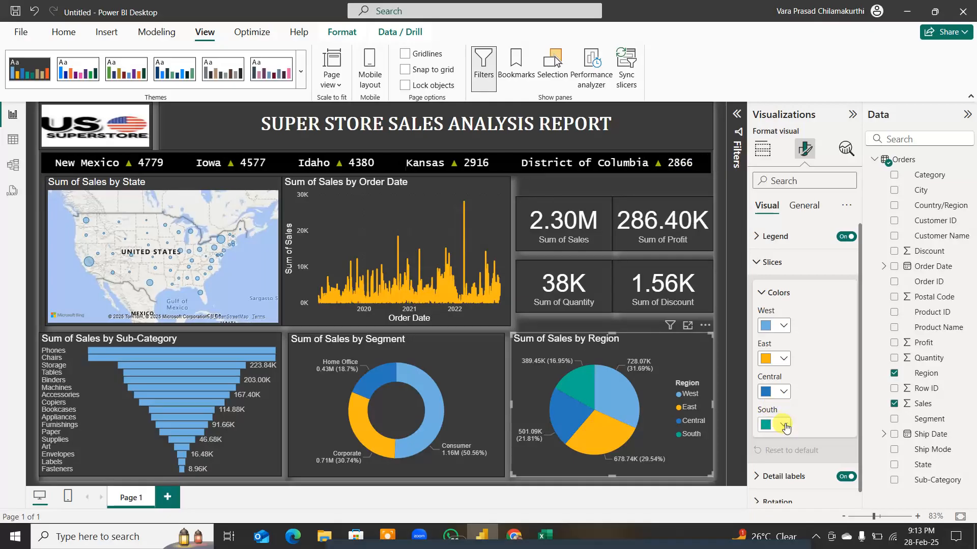
{"action": "left_click", "coordinate": [784, 326]}
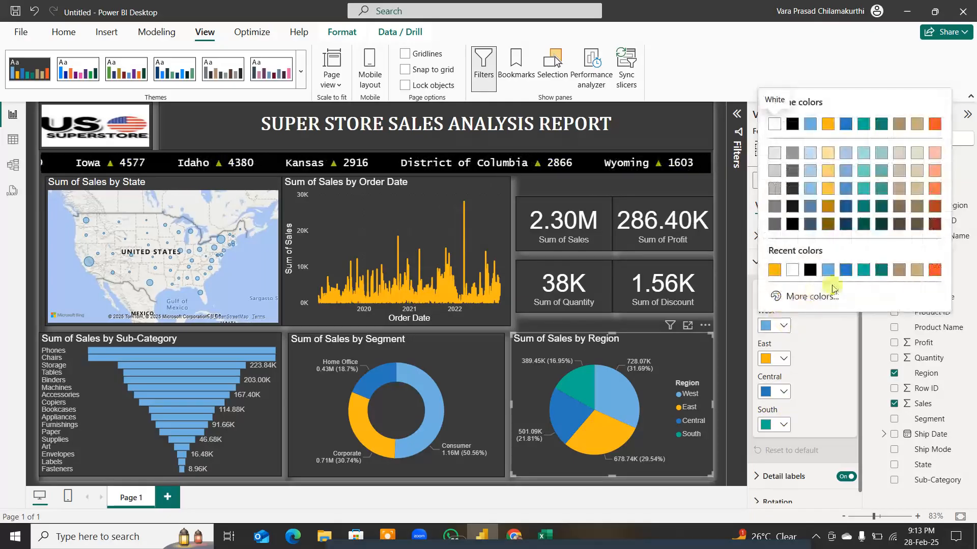
{"action": "left_click", "coordinate": [934, 266]}
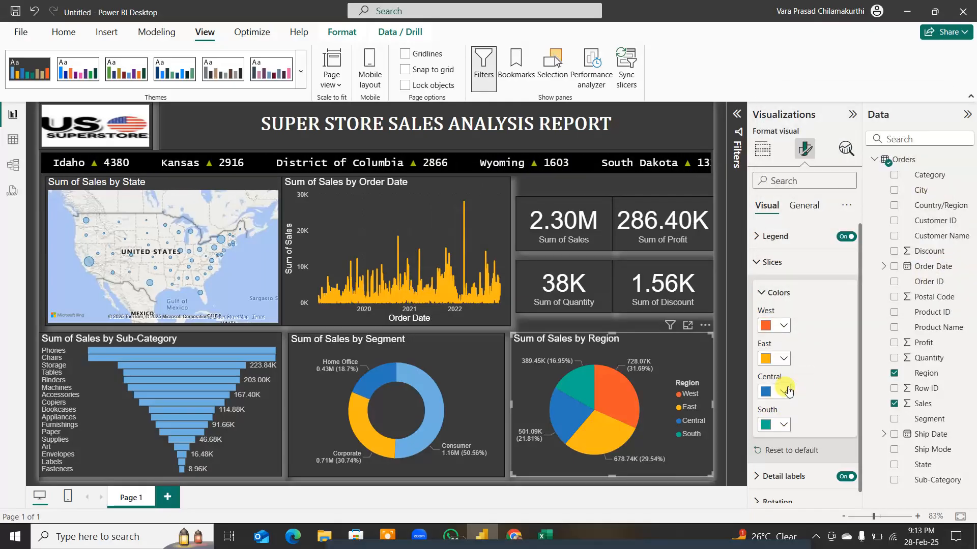
{"action": "left_click", "coordinate": [759, 262]}
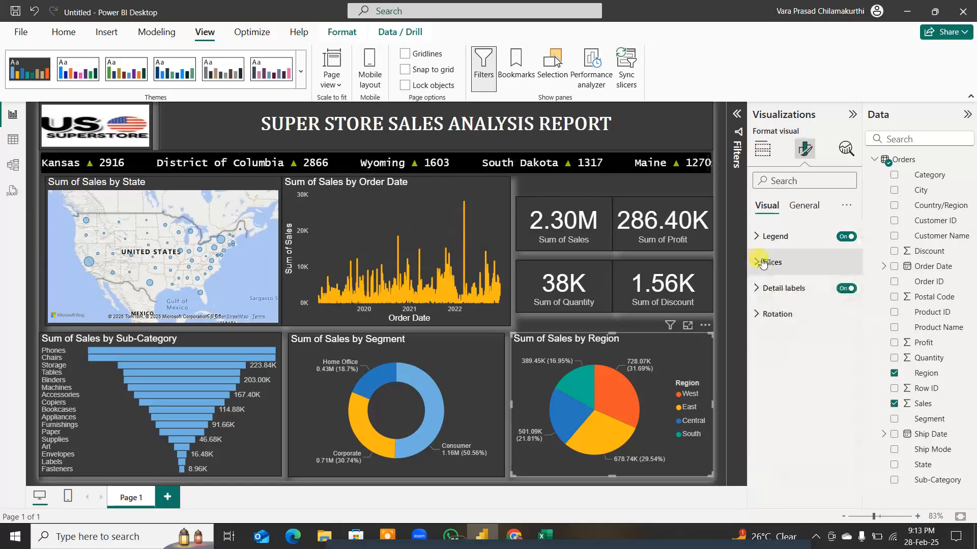
Step: Format the Region pie chart's detail label values as bold white text at size 10
{"action": "left_click", "coordinate": [756, 289]}
{"action": "left_click", "coordinate": [761, 433]}
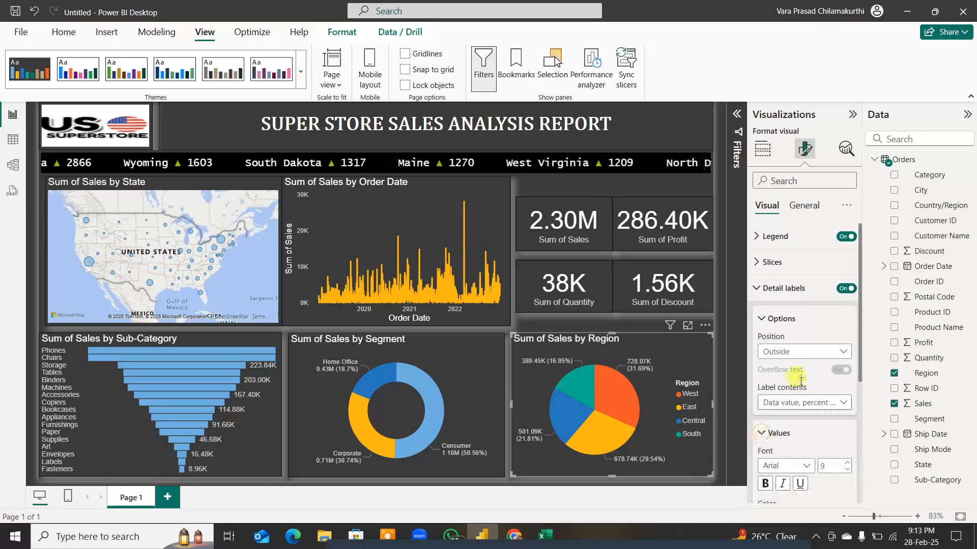
{"action": "scroll", "coordinate": [801, 382], "scroll_direction": "down", "scroll_amount": 5}
{"action": "left_click_drag", "start_coordinate": [826, 254], "coordinate": [816, 256]}
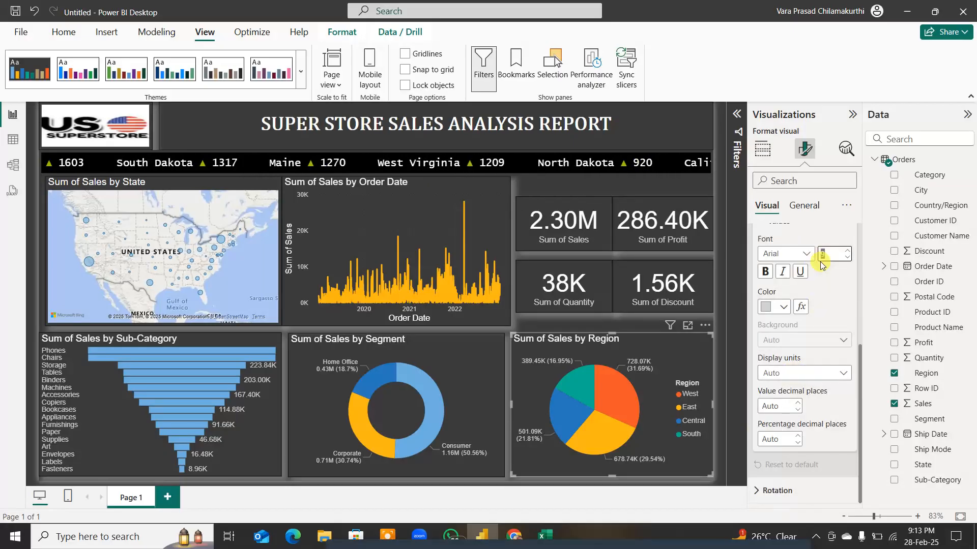
{"action": "left_click", "coordinate": [784, 307]}
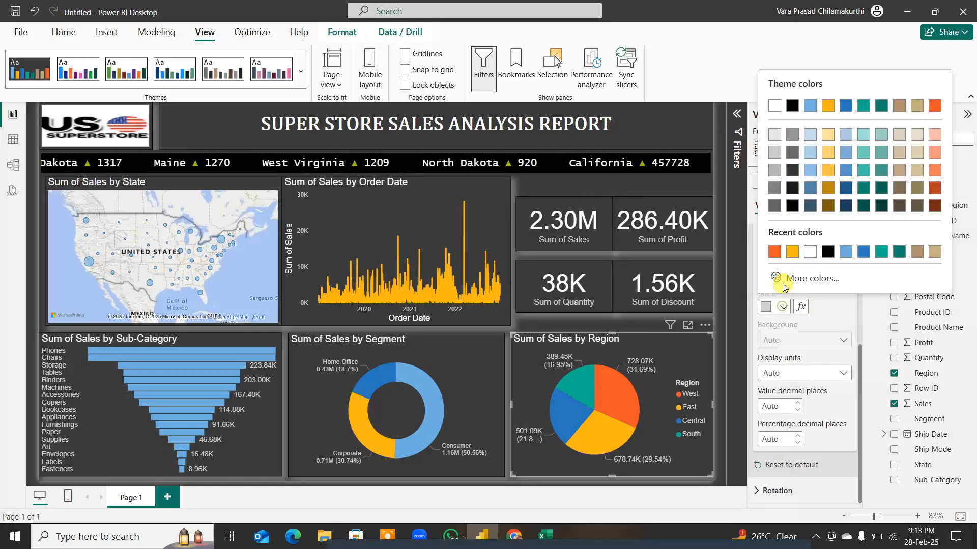
{"action": "left_click", "coordinate": [774, 105]}
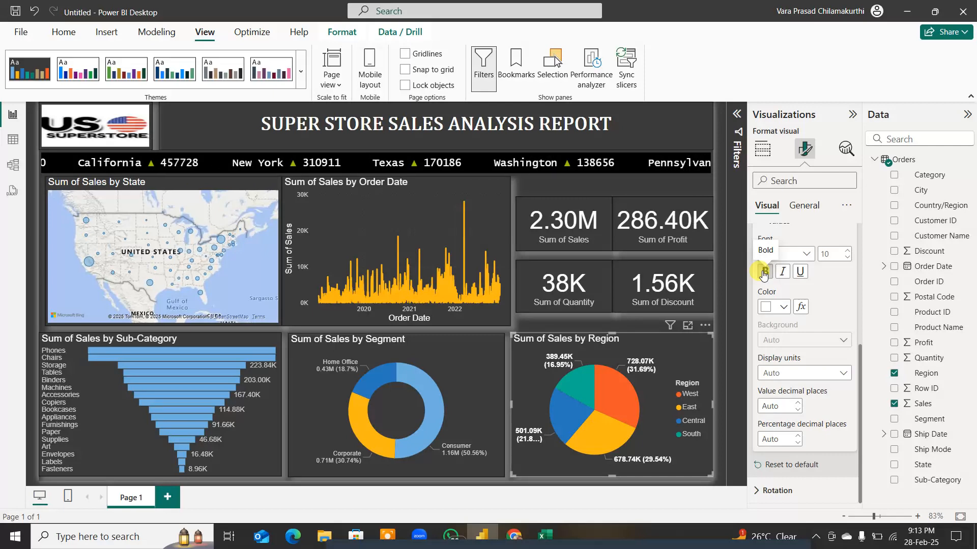
{"action": "left_click", "coordinate": [600, 188]}
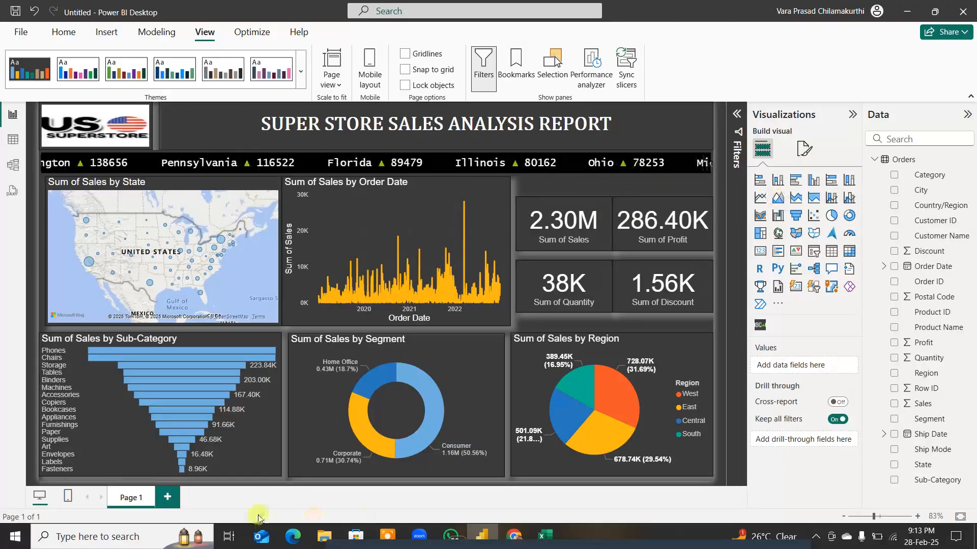
Step: Add a second report page and insert a stacked column chart, moved inward from the corner and enlarged
{"action": "left_click", "coordinate": [169, 498]}
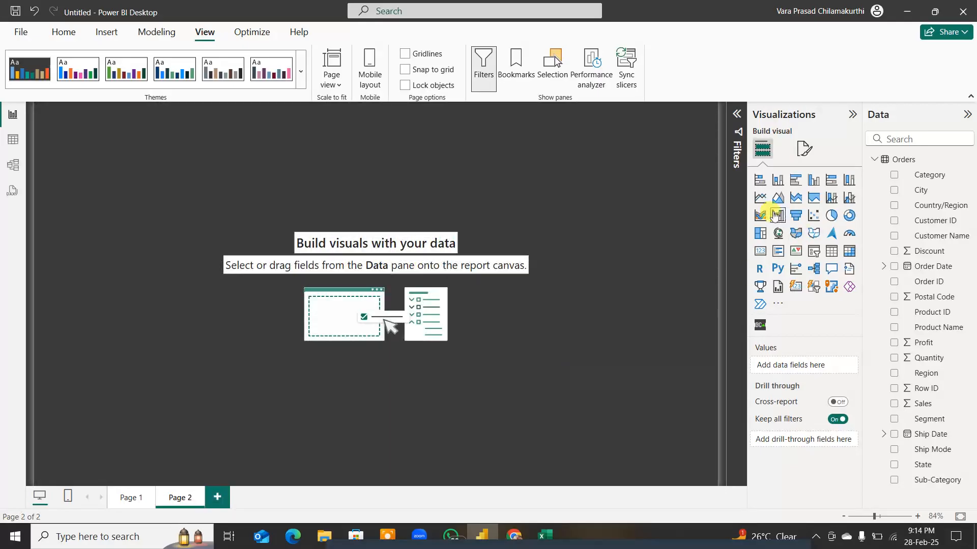
{"action": "left_click", "coordinate": [778, 180]}
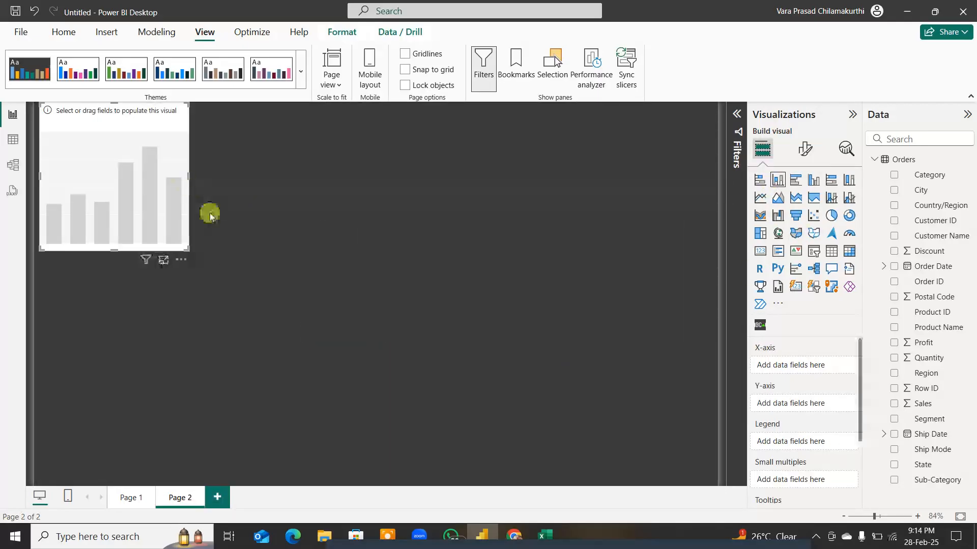
{"action": "left_click_drag", "start_coordinate": [188, 198], "coordinate": [275, 286]}
{"action": "left_click_drag", "start_coordinate": [270, 335], "coordinate": [389, 338]}
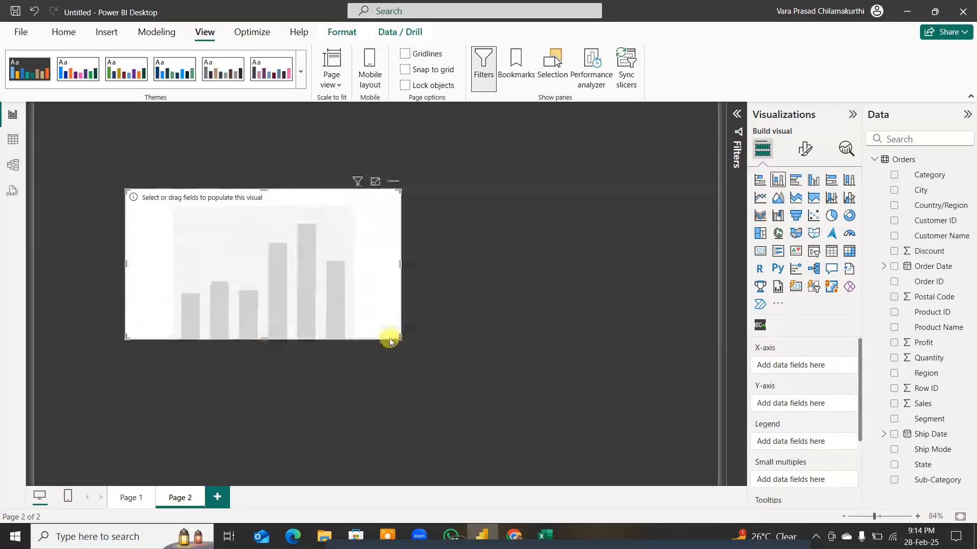
{"action": "left_click_drag", "start_coordinate": [263, 337], "coordinate": [263, 387]}
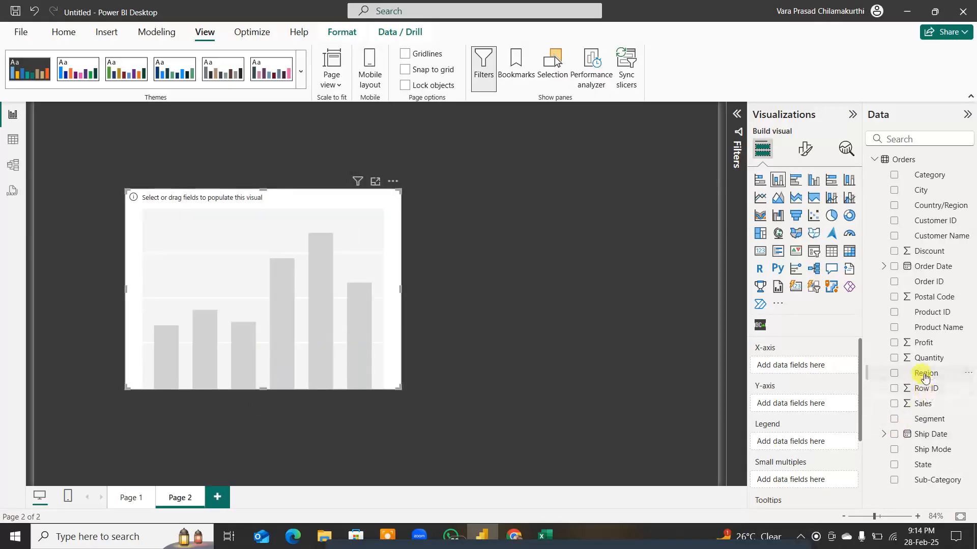
Step: Plot Sum of Profit by Region in the new column chart, with Region along the X-axis
{"action": "left_click_drag", "start_coordinate": [925, 378], "coordinate": [809, 365]}
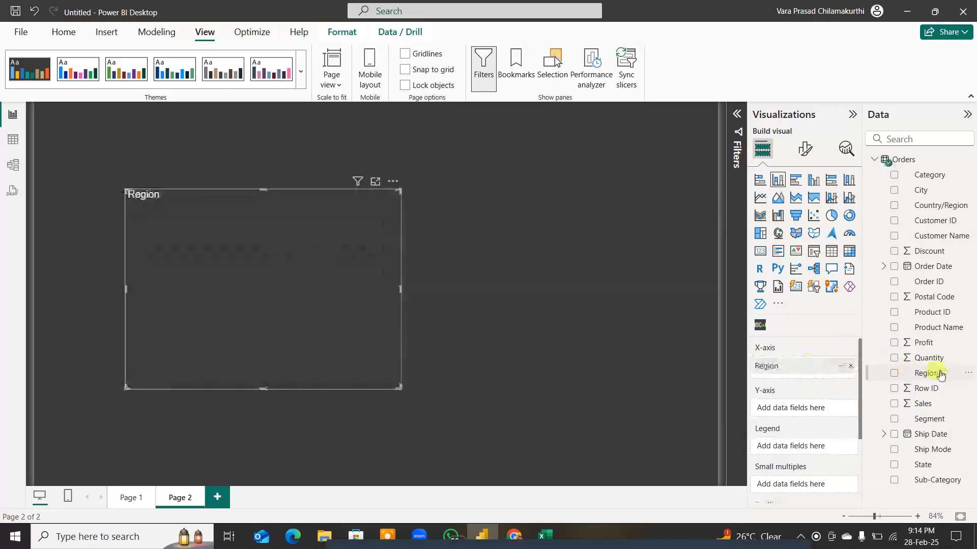
{"action": "left_click", "coordinate": [922, 402]}
{"action": "left_click_drag", "start_coordinate": [922, 342], "coordinate": [792, 414]}
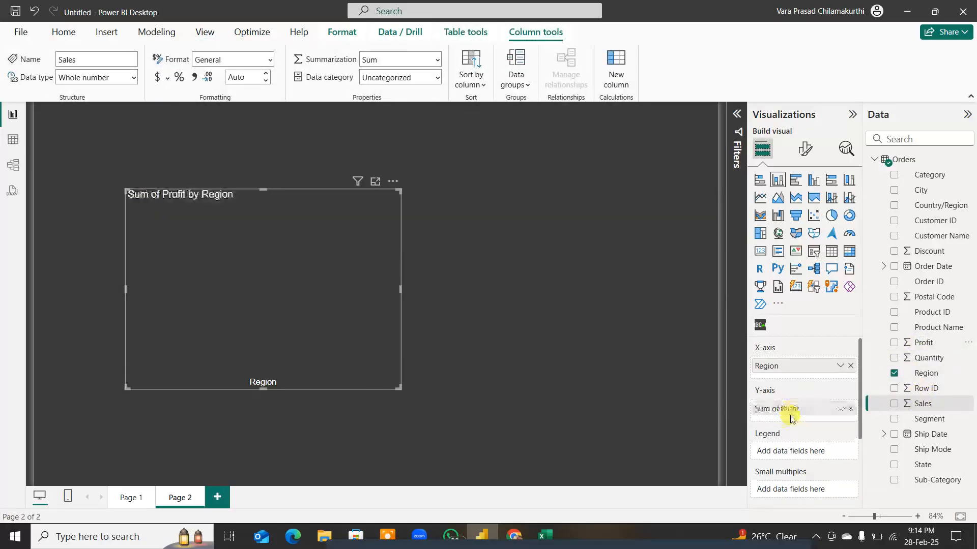
Step: Examine the profit value of each region's column, and shift the chart aside and back
{"action": "left_click", "coordinate": [193, 258]}
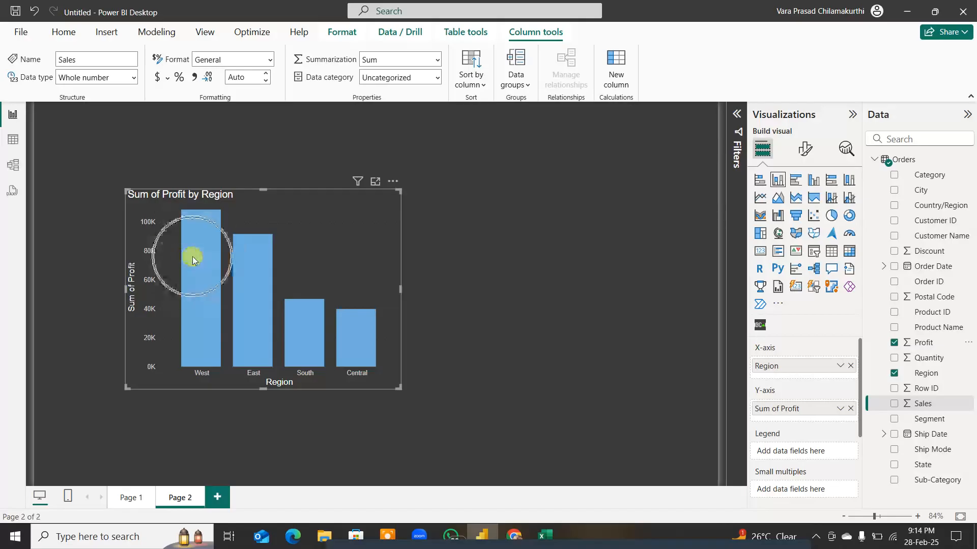
{"action": "mouse_move", "coordinate": [194, 260]}
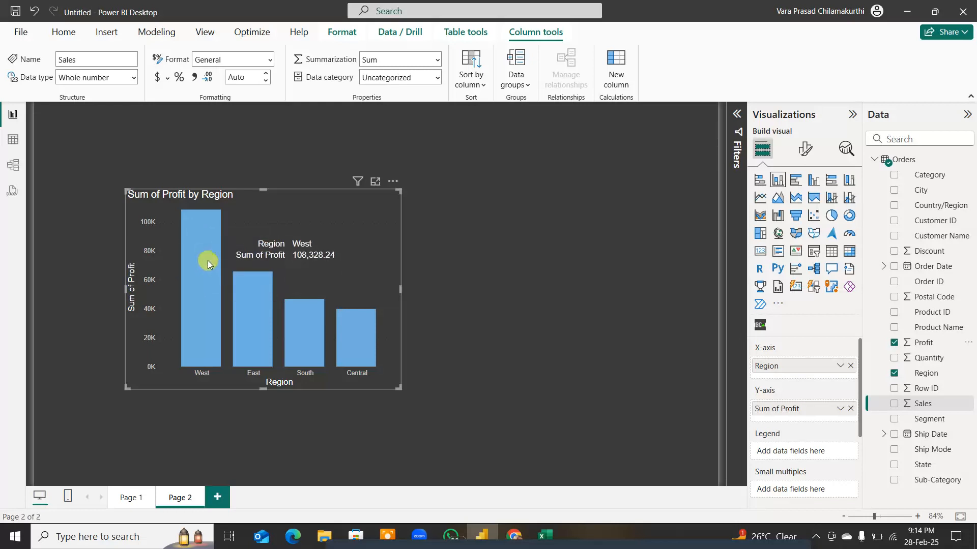
{"action": "left_click", "coordinate": [258, 308]}
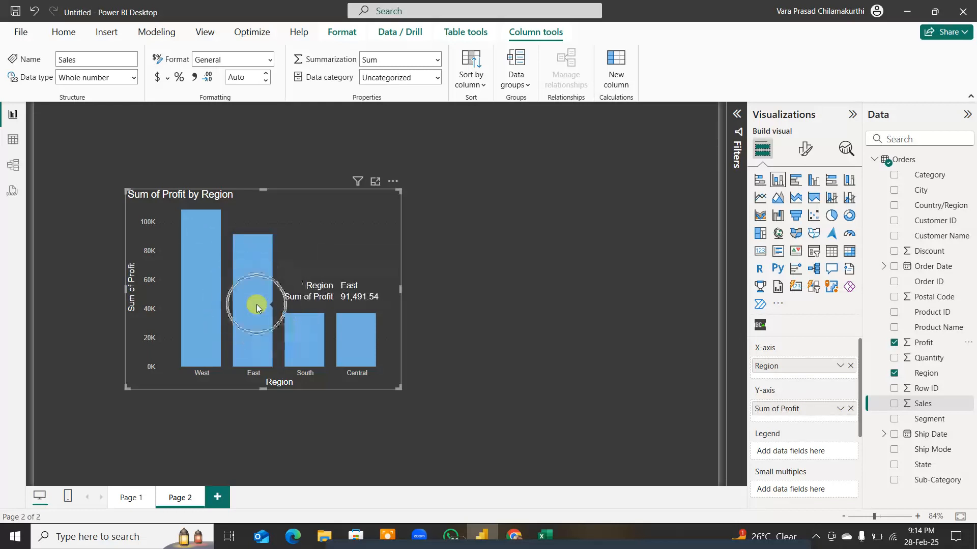
{"action": "mouse_move", "coordinate": [298, 338]}
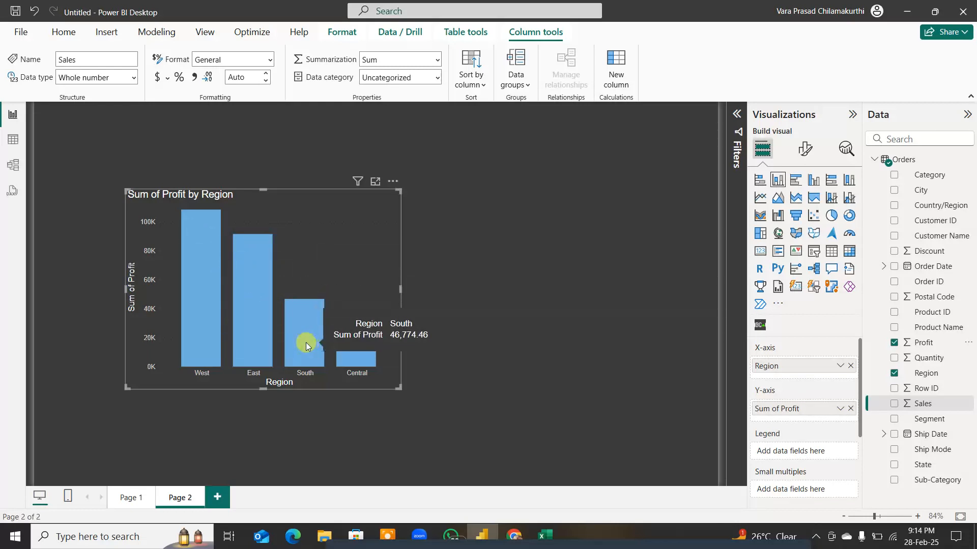
{"action": "mouse_move", "coordinate": [356, 356]}
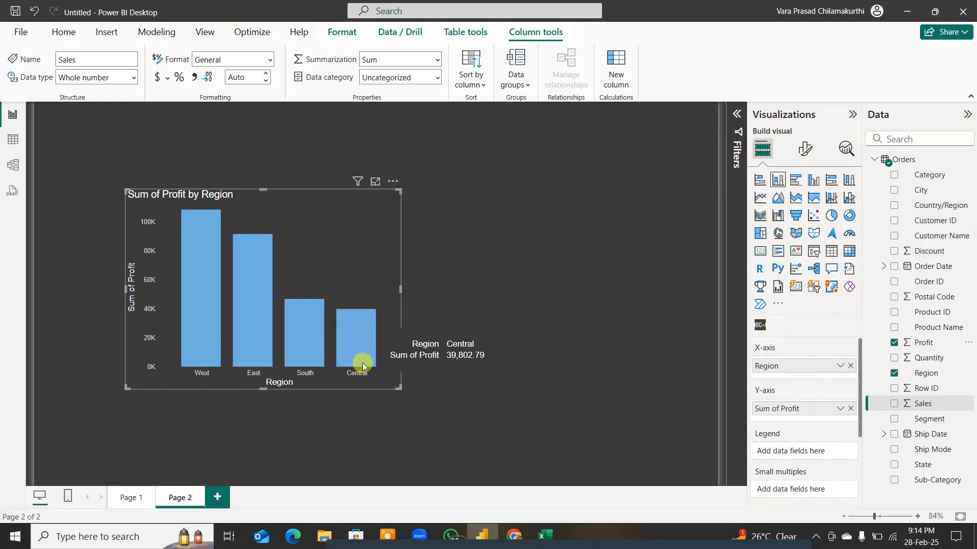
{"action": "left_click_drag", "start_coordinate": [354, 225], "coordinate": [453, 223]}
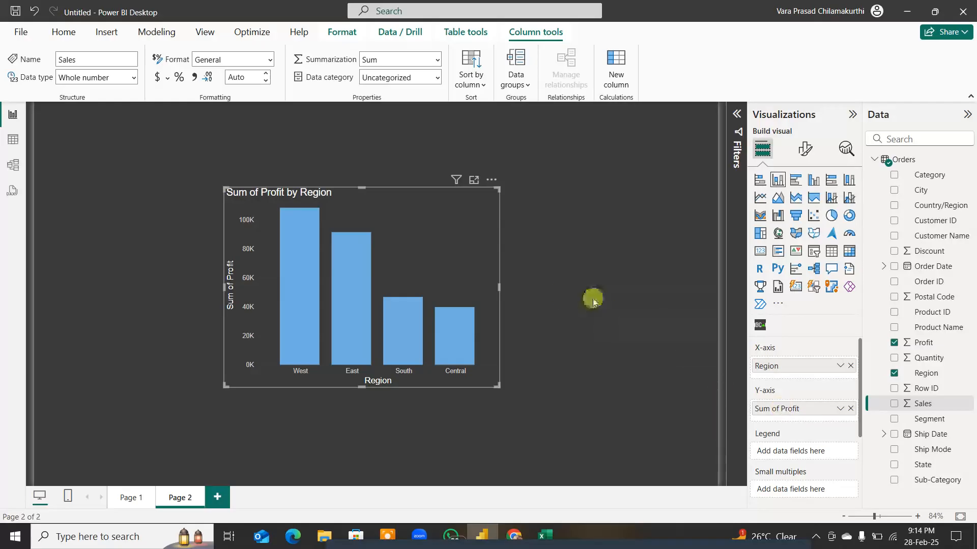
{"action": "left_click_drag", "start_coordinate": [478, 240], "coordinate": [379, 237]}
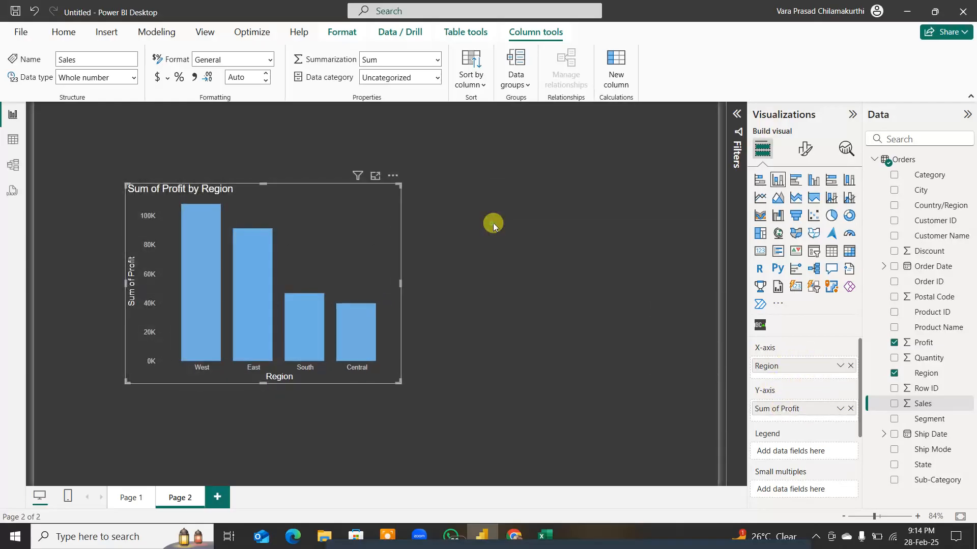
Step: Insert a pie chart on the second page, placed beside the Profit by Region column chart and enlarged to a similar size
{"action": "left_click", "coordinate": [675, 293]}
{"action": "left_click", "coordinate": [831, 215]}
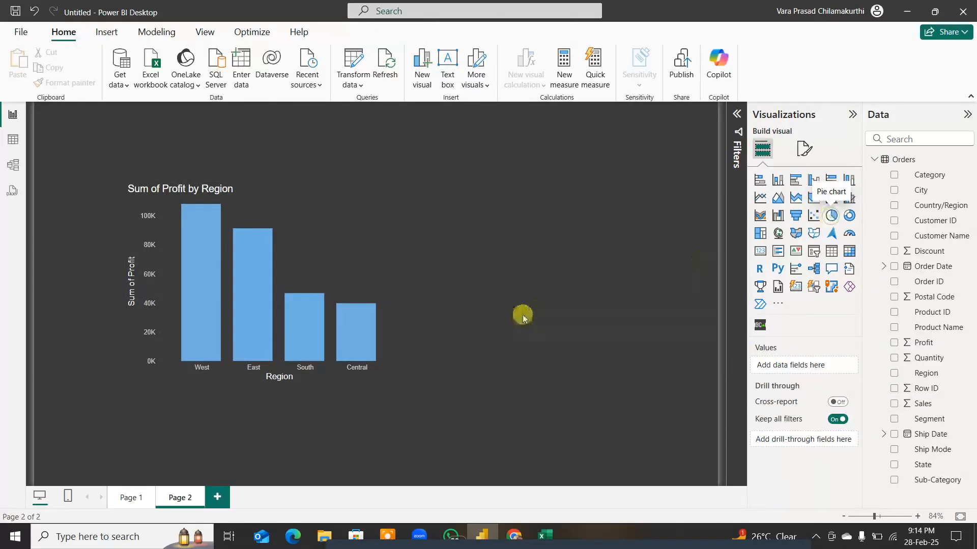
{"action": "left_click_drag", "start_coordinate": [255, 164], "coordinate": [574, 174]}
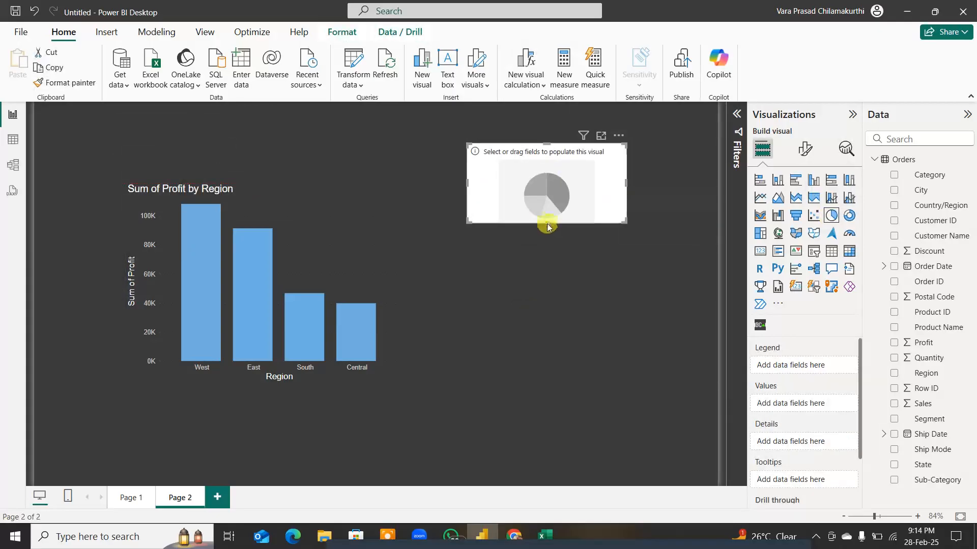
{"action": "left_click_drag", "start_coordinate": [546, 224], "coordinate": [579, 386]}
{"action": "left_click_drag", "start_coordinate": [467, 282], "coordinate": [436, 261]}
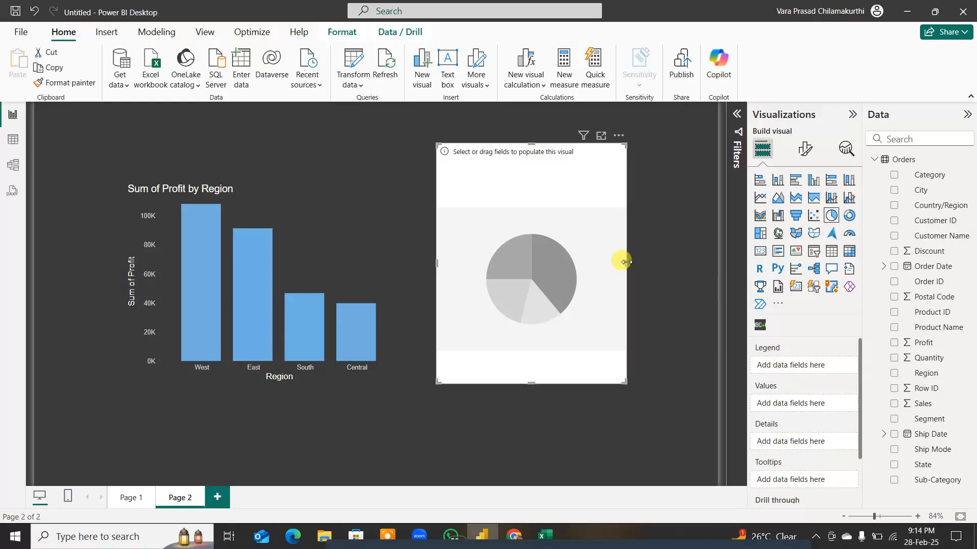
{"action": "left_click_drag", "start_coordinate": [626, 262], "coordinate": [687, 263]}
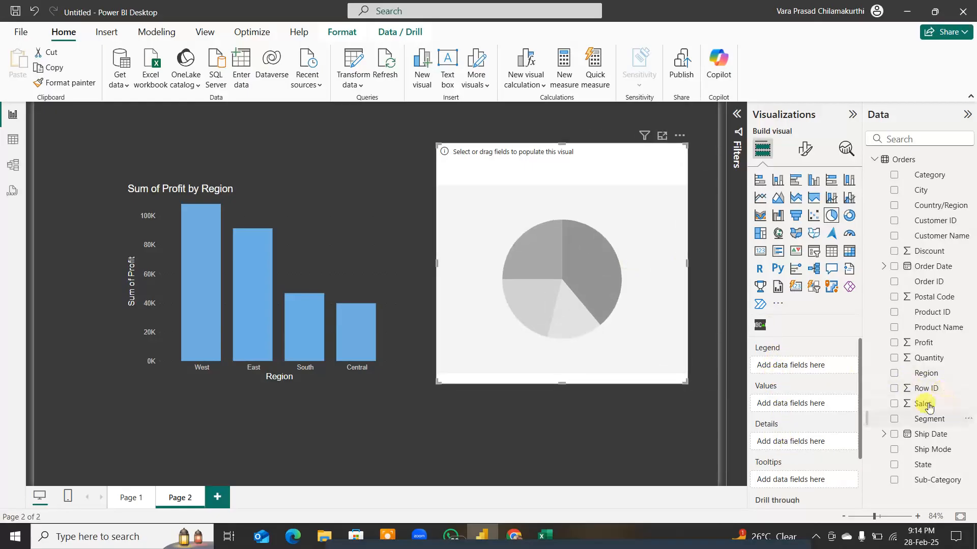
Step: Plot Sum of Sales by Category in the new pie chart, with Category as the legend, and return to Page 1
{"action": "left_click_drag", "start_coordinate": [898, 209], "coordinate": [817, 370]}
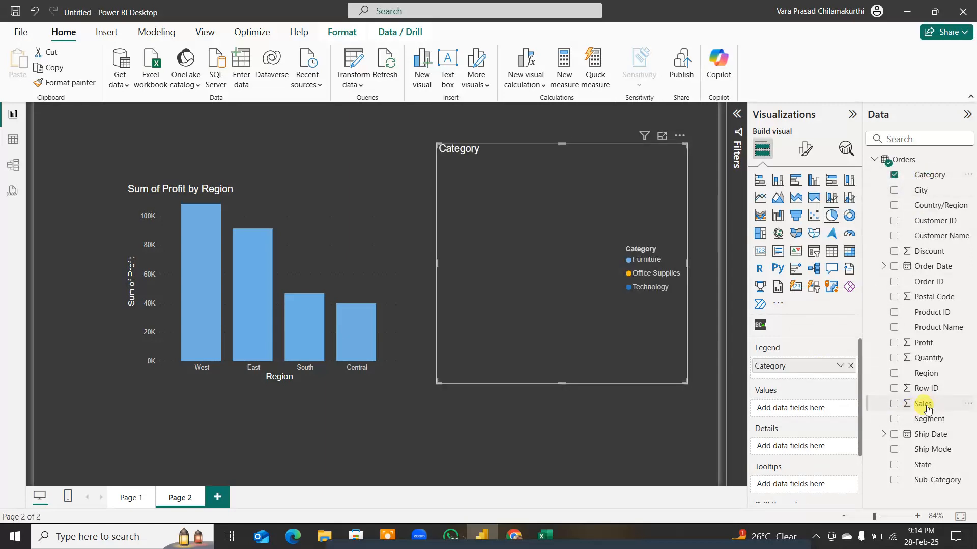
{"action": "left_click_drag", "start_coordinate": [924, 403], "coordinate": [813, 412]}
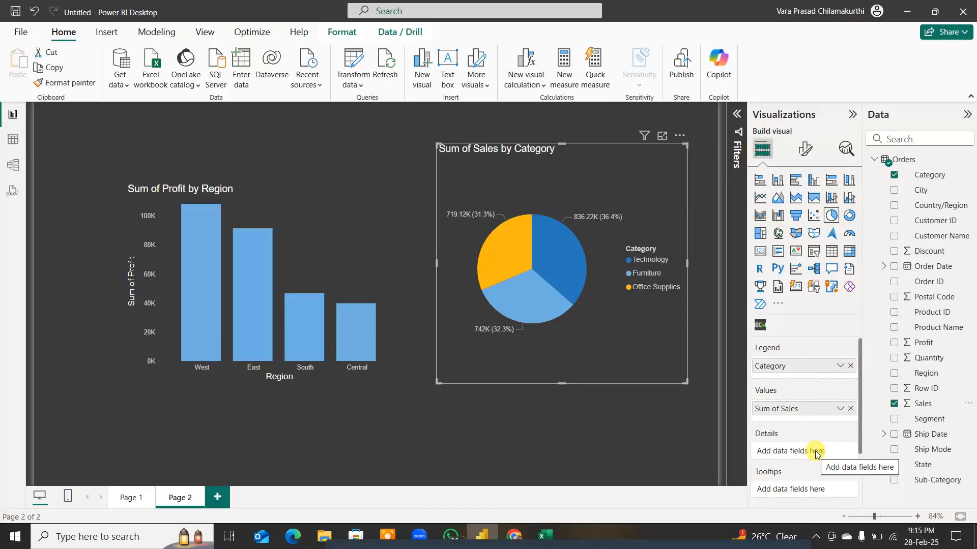
{"action": "left_click", "coordinate": [131, 499]}
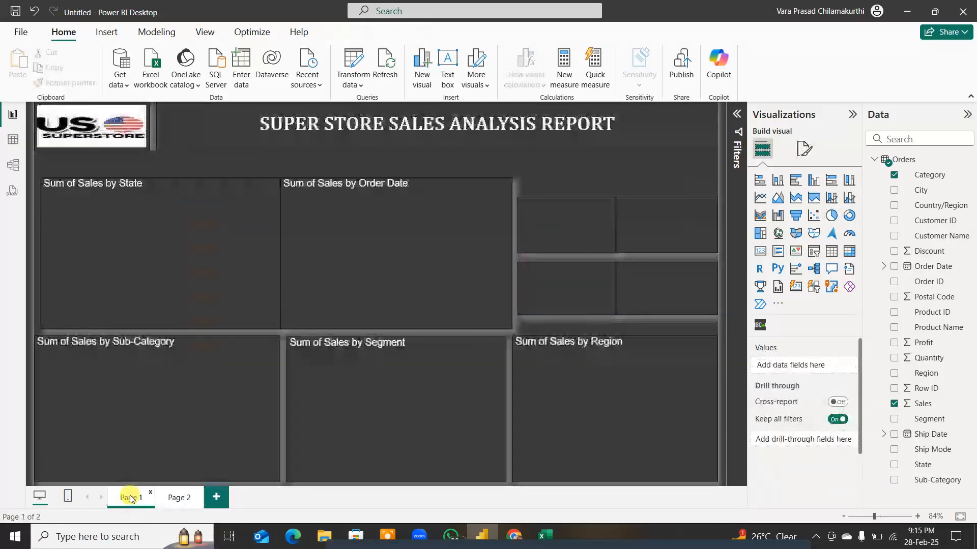